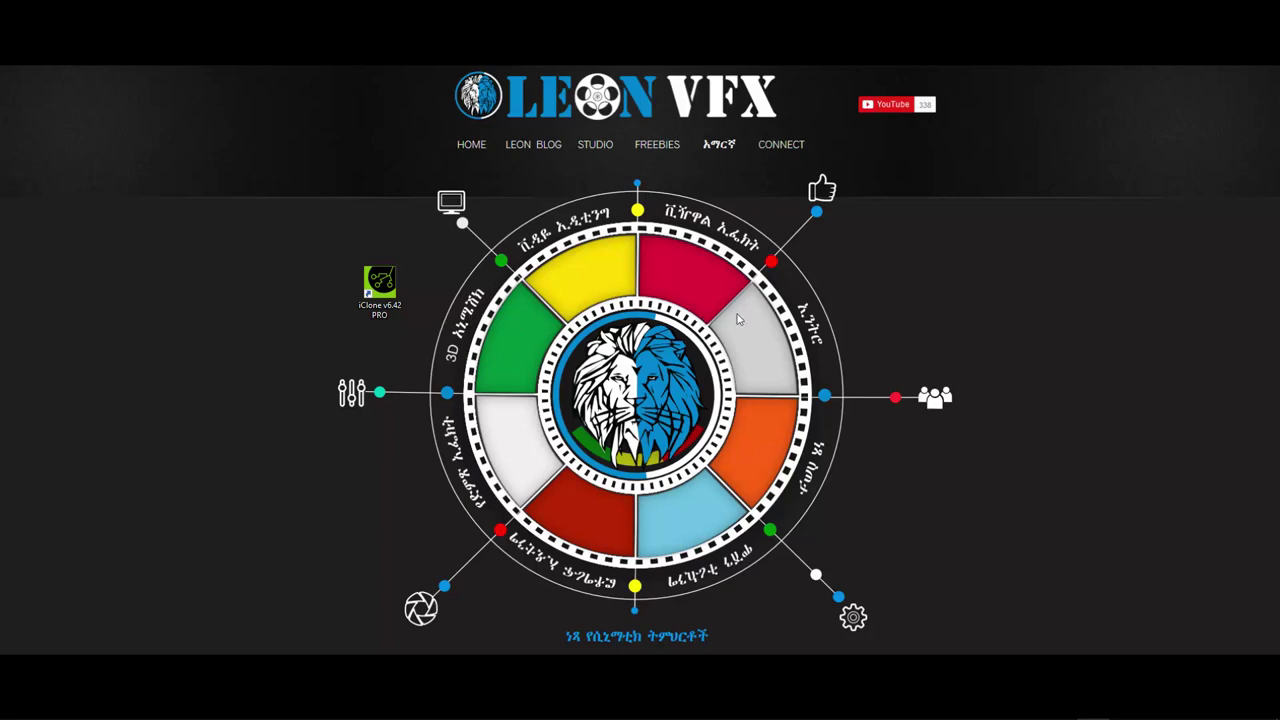
Step: Launch iClone v6.42 PRO with administrator rights from its desktop shortcut
right_click(379, 288)
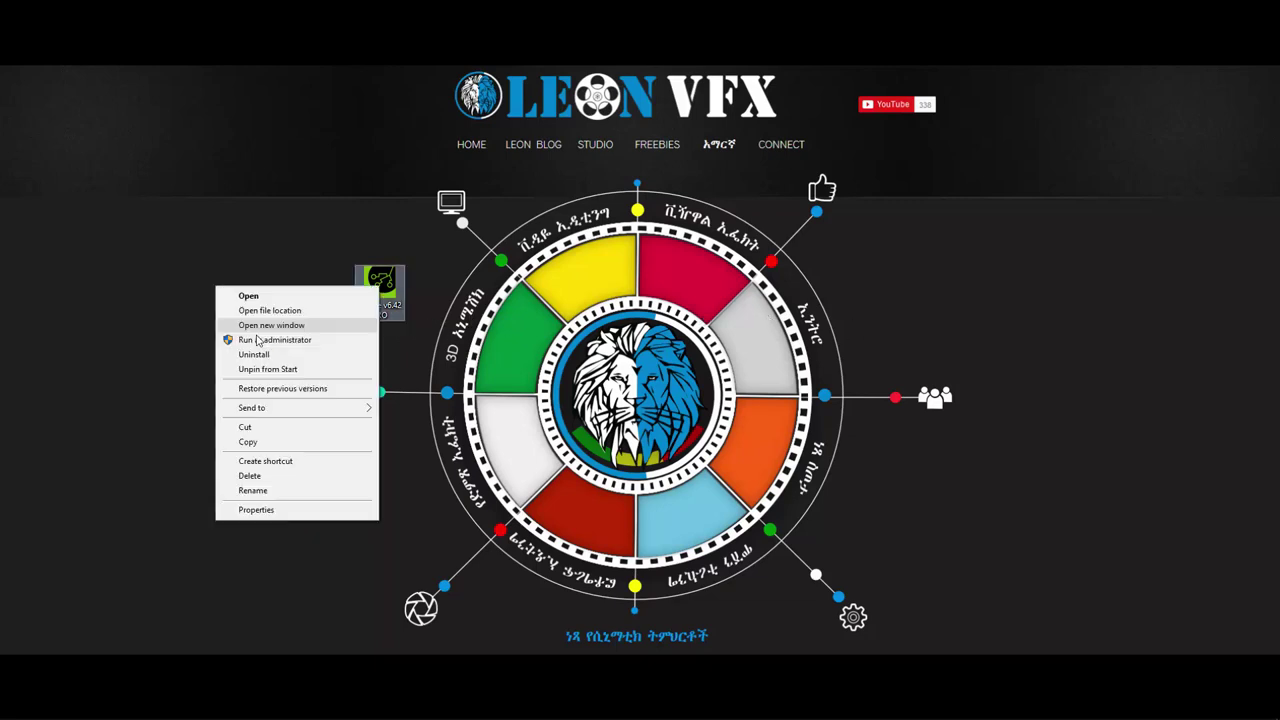
left_click(257, 340)
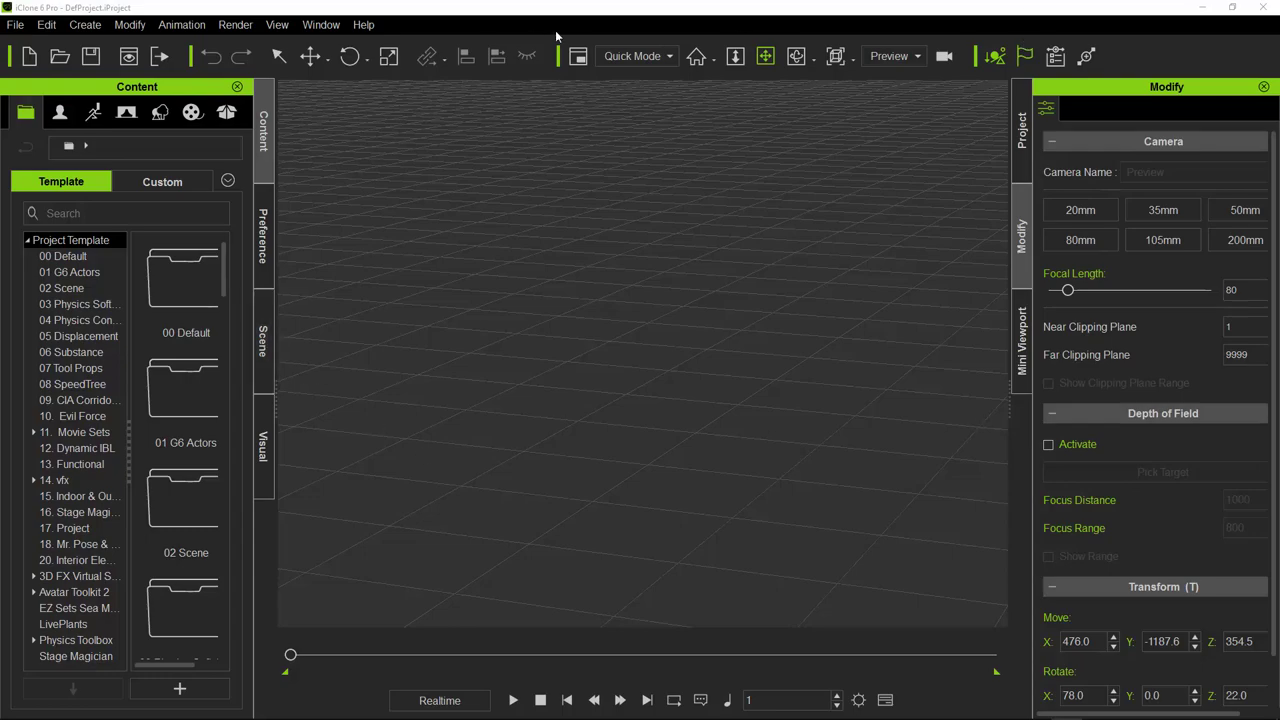
left_click(316, 27)
mouse_move(345, 47)
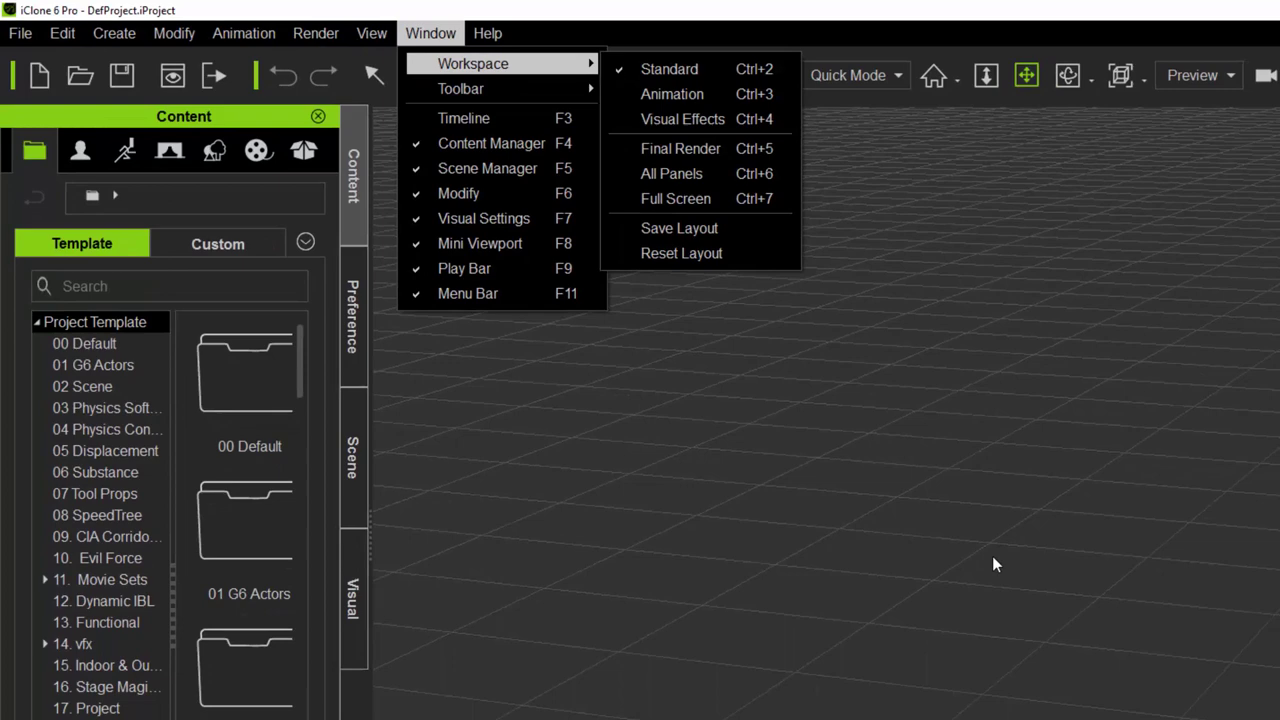
left_click(1155, 651)
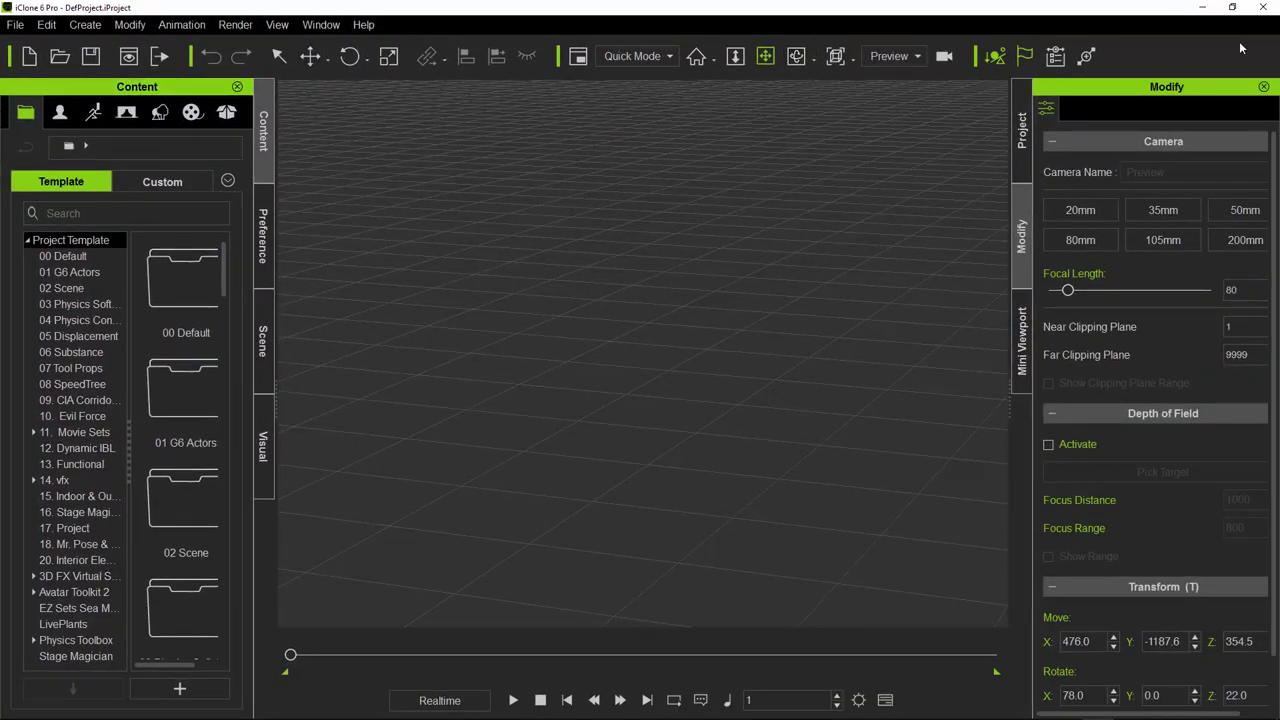
Step: Start a new project and add a primitive box to the empty scene
left_click(28, 58)
left_click(85, 25)
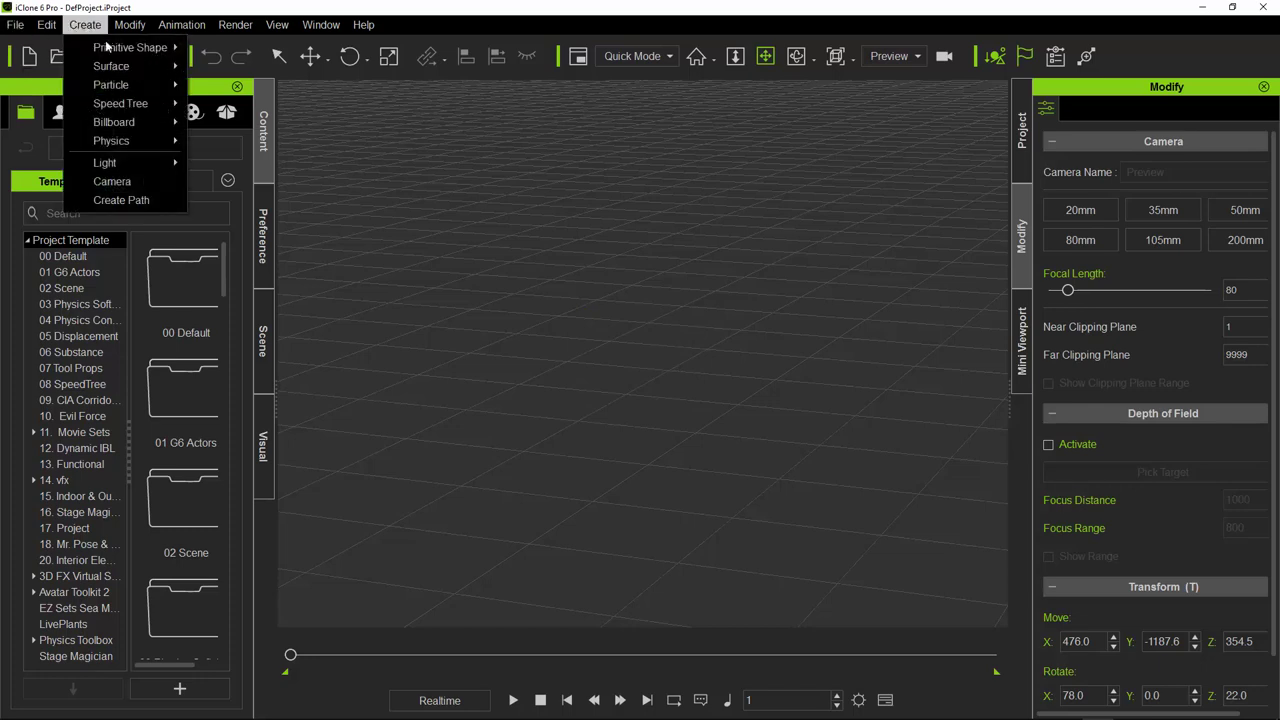
mouse_move(110, 47)
left_click(224, 49)
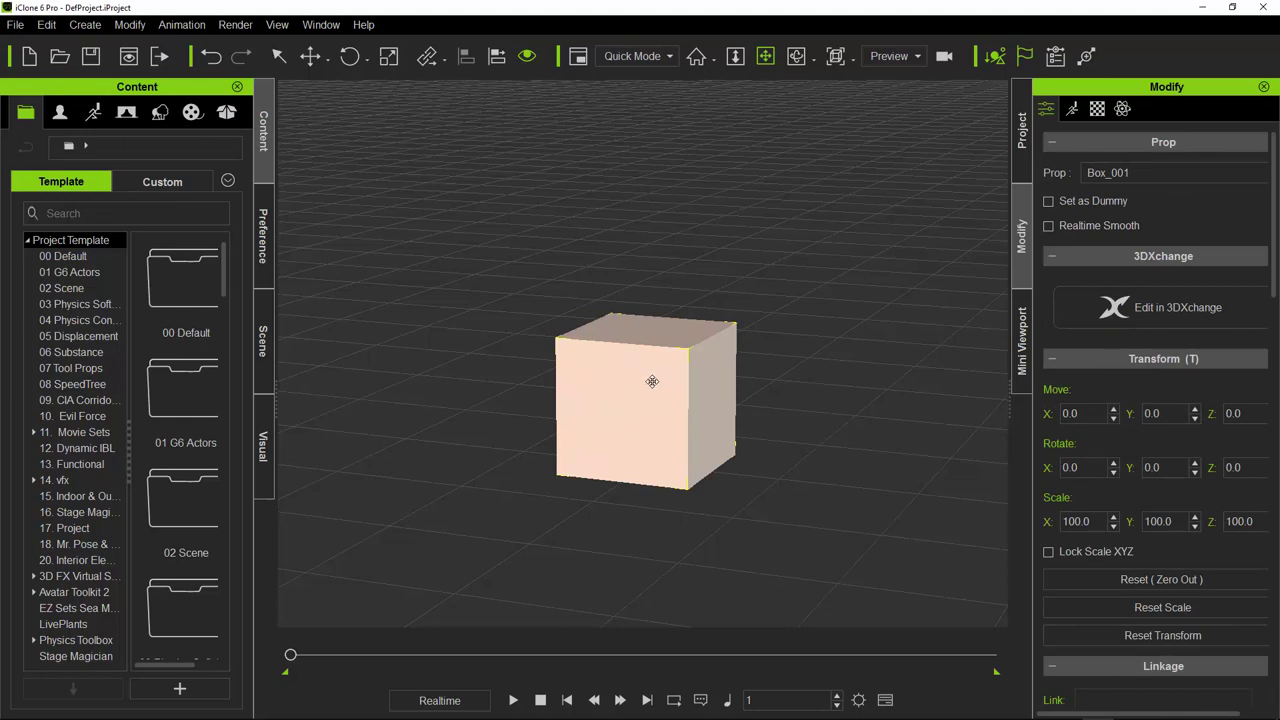
Step: Discard the box scene without saving it, and open the DefProject project from the Downloads folder
left_click(28, 57)
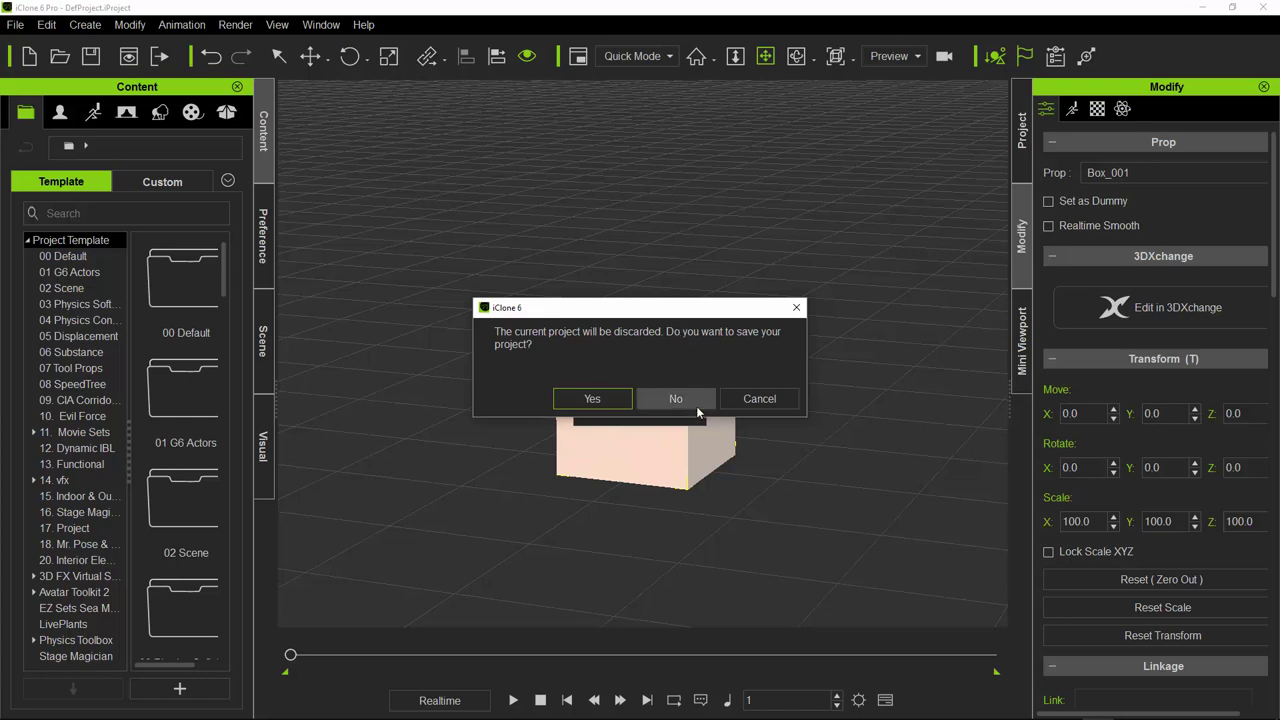
left_click(676, 399)
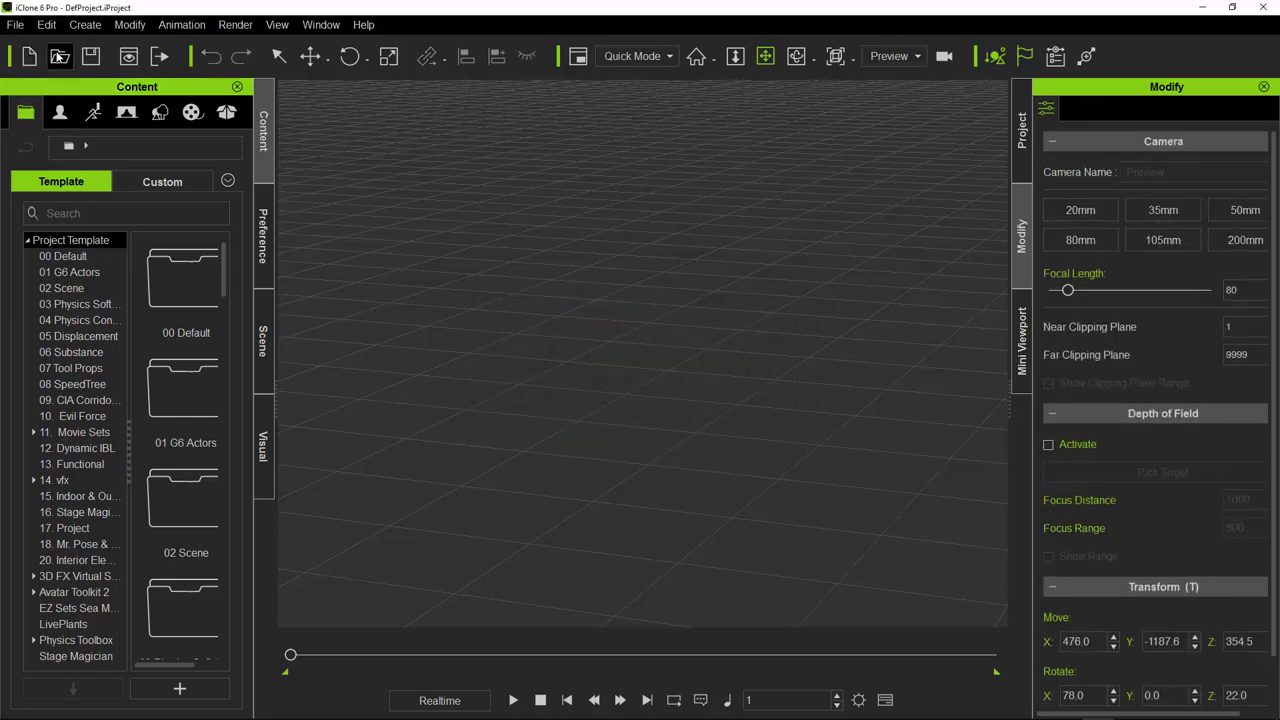
left_click(58, 58)
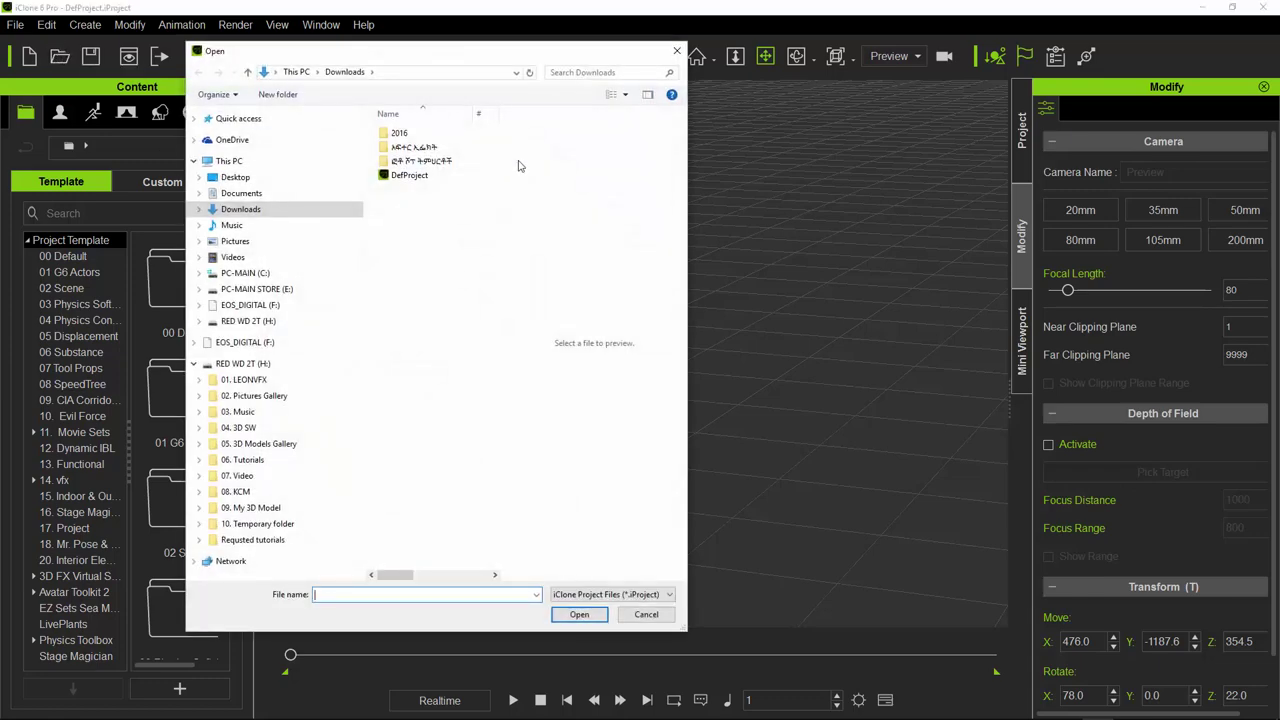
left_click(410, 176)
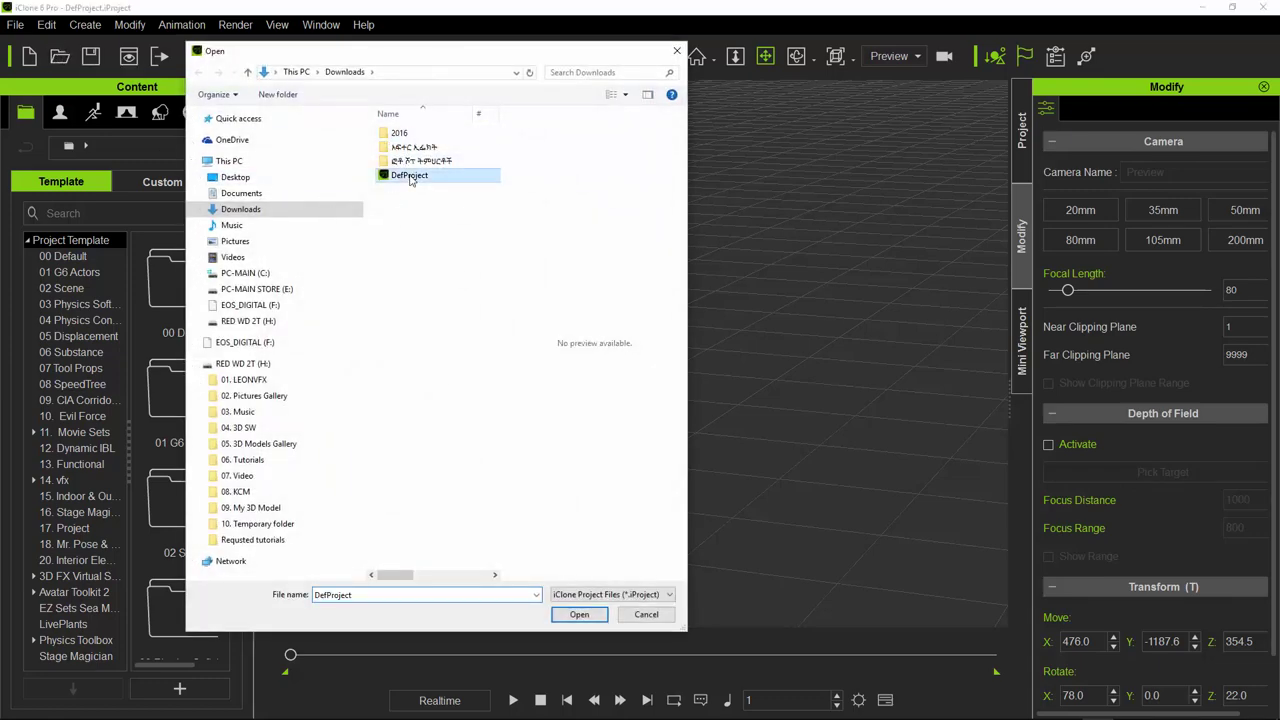
left_click(579, 614)
scroll(663, 413, "up", 2)
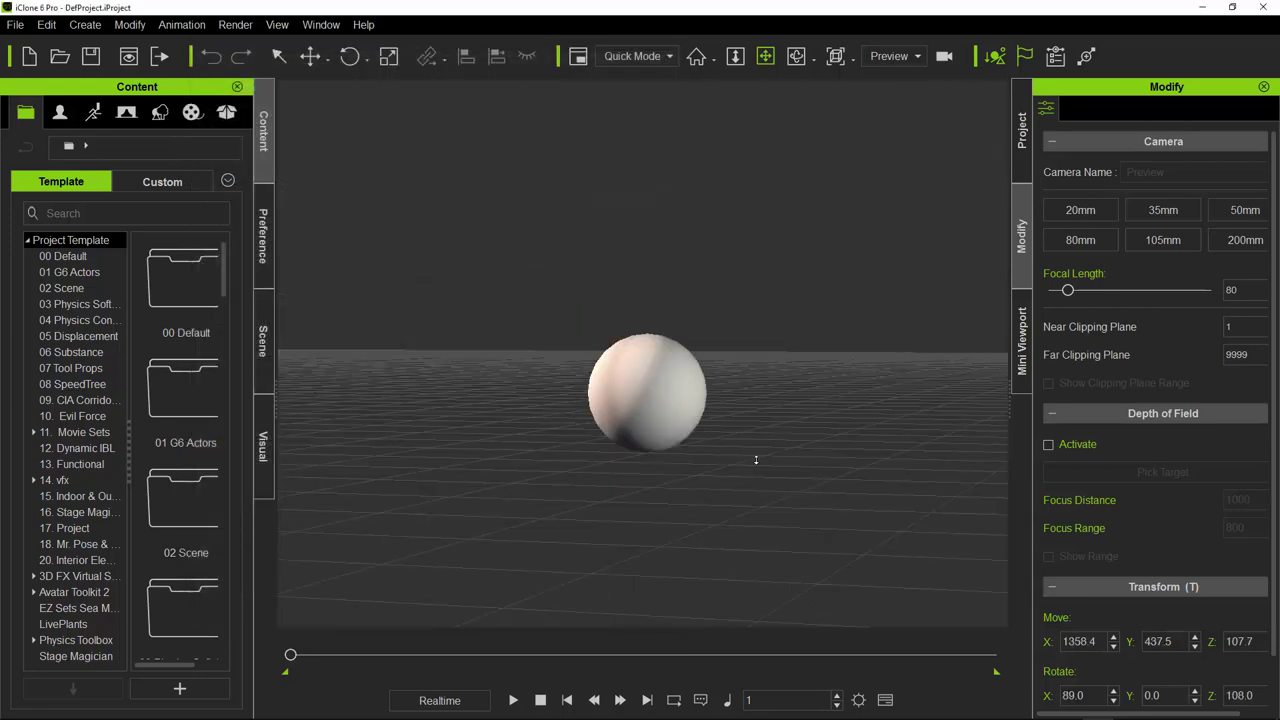
mouse_move(600, 217)
left_mouse_down()
mouse_move(629, 423)
mouse_move(575, 214)
left_mouse_up()
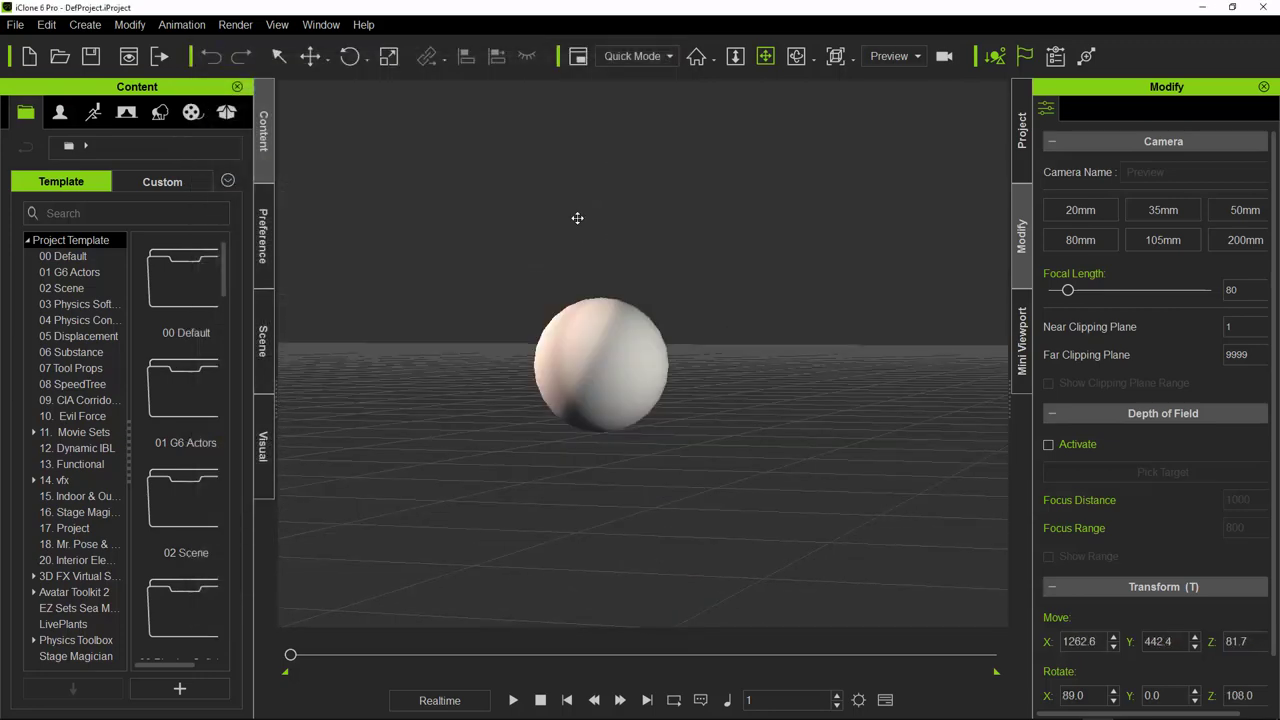
Step: Replace the sphere scene with a new empty project and create a primitive box in it
left_click(29, 56)
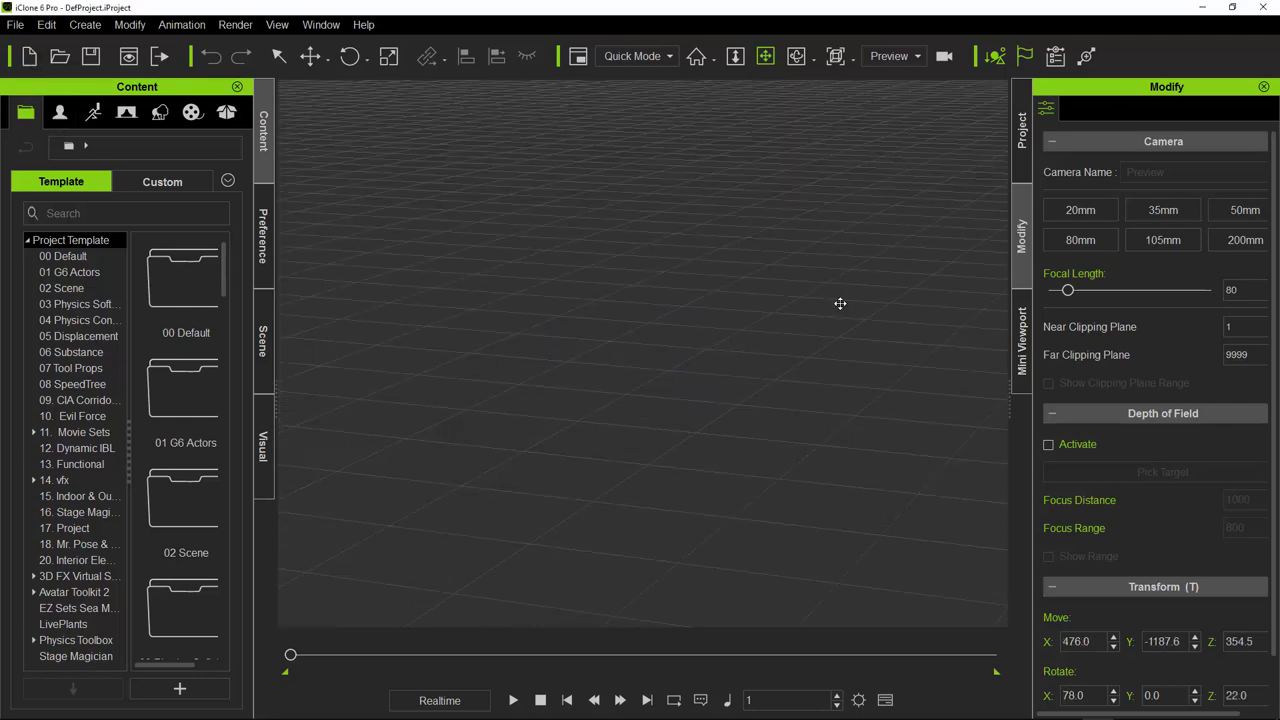
left_click(85, 24)
mouse_move(140, 65)
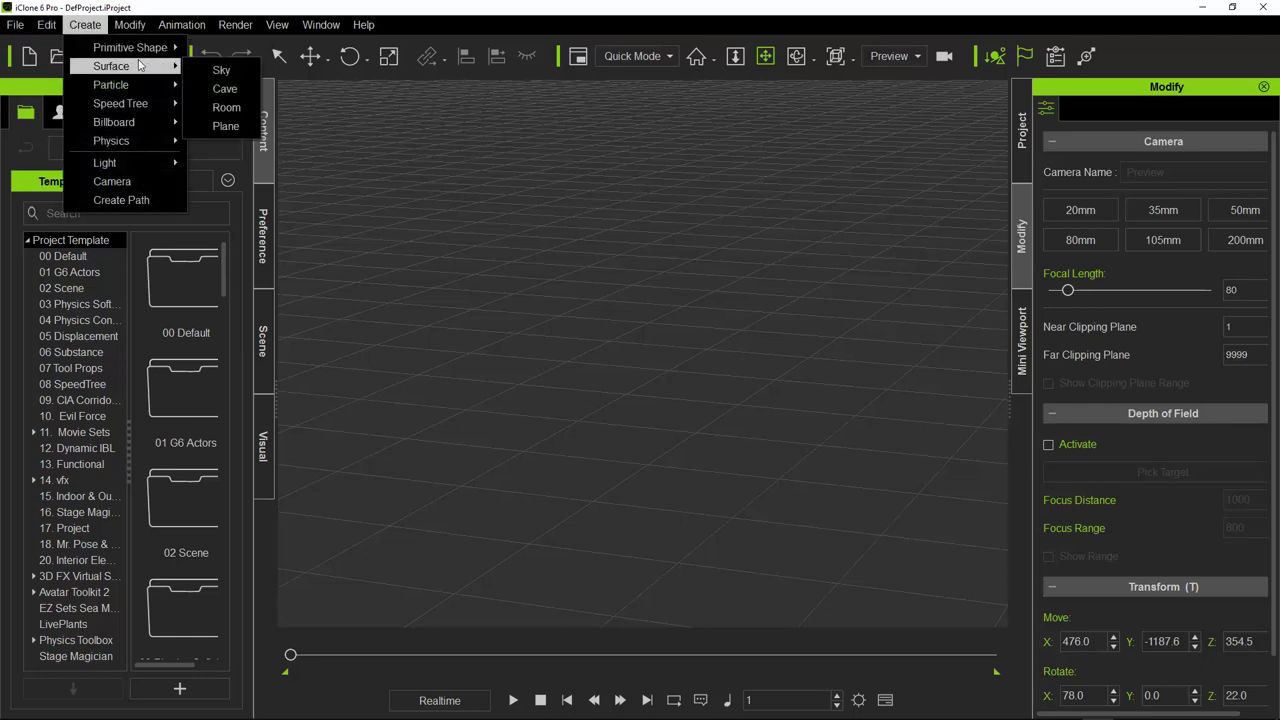
mouse_move(8, 24)
mouse_move(85, 24)
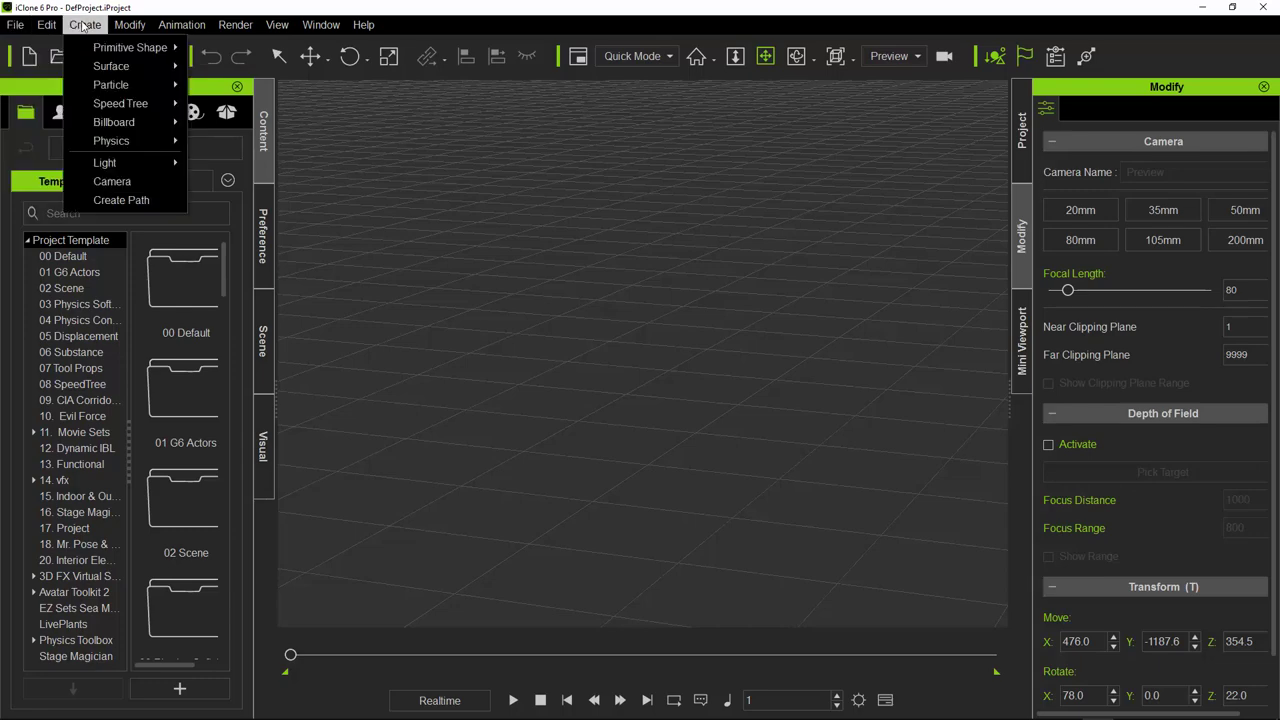
left_click(233, 54)
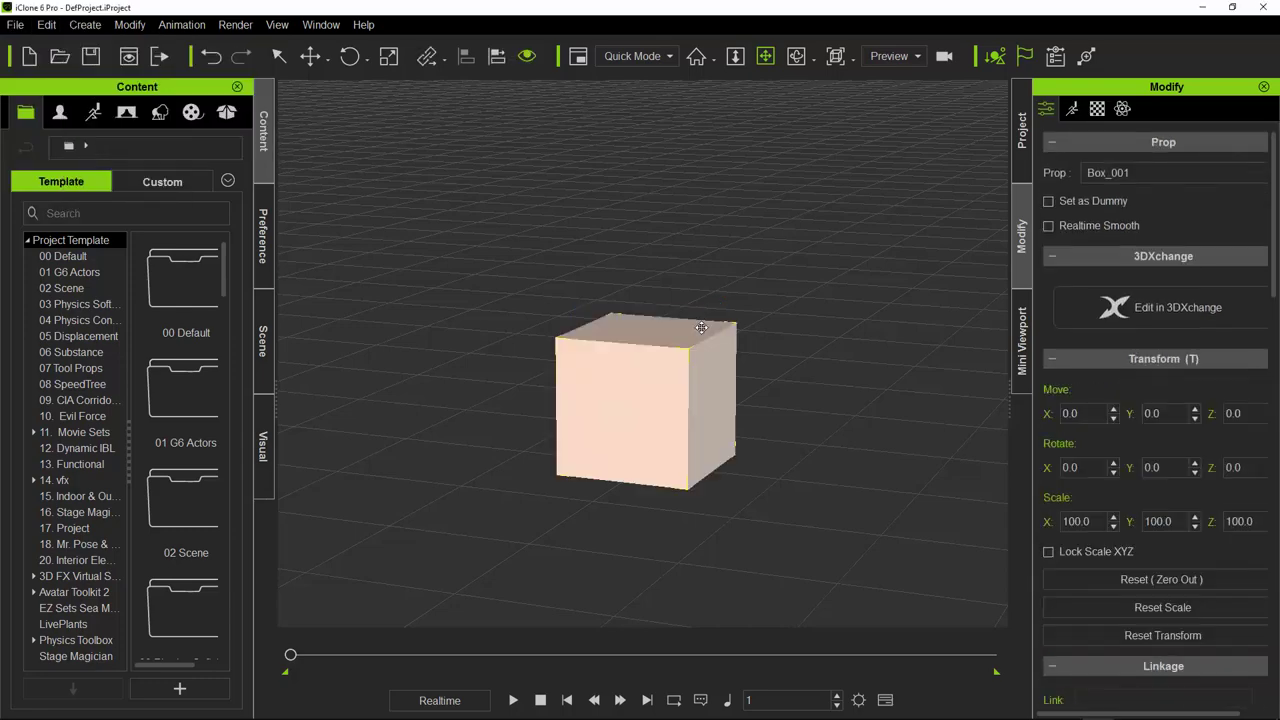
Step: Save the box project as DefProject in the Downloads folder, replacing the existing file
left_click(90, 56)
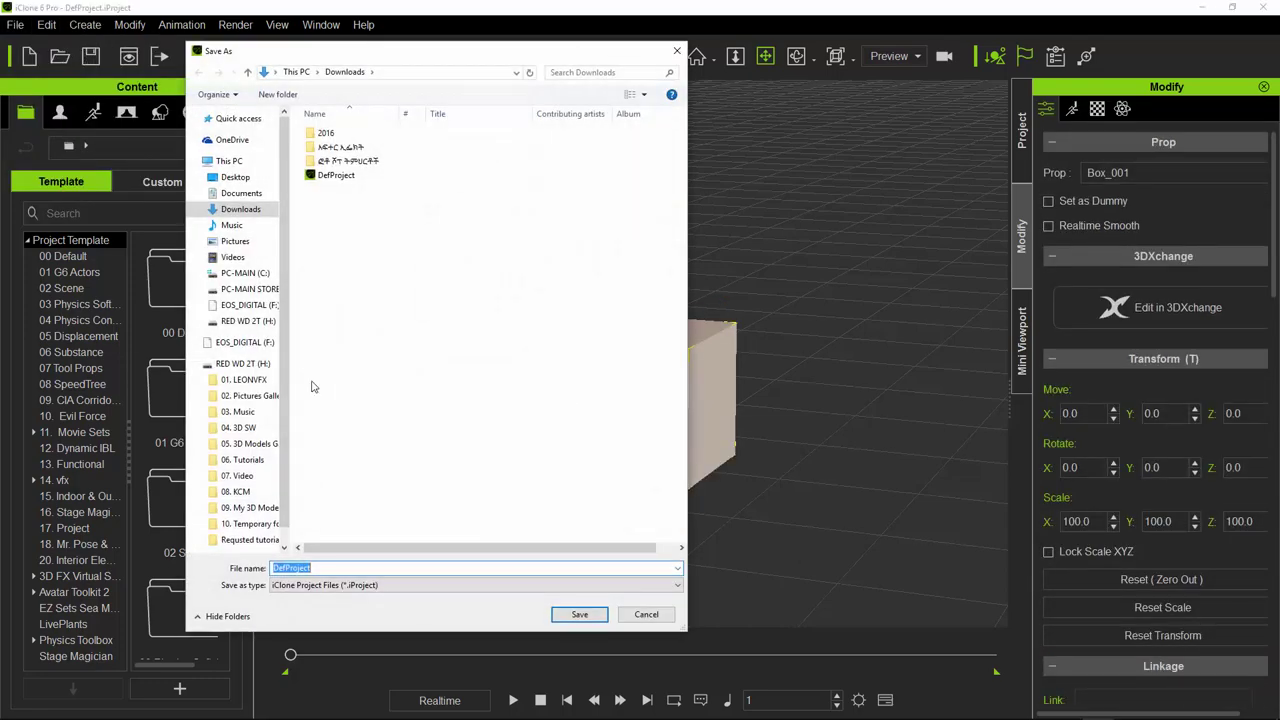
left_click(336, 176)
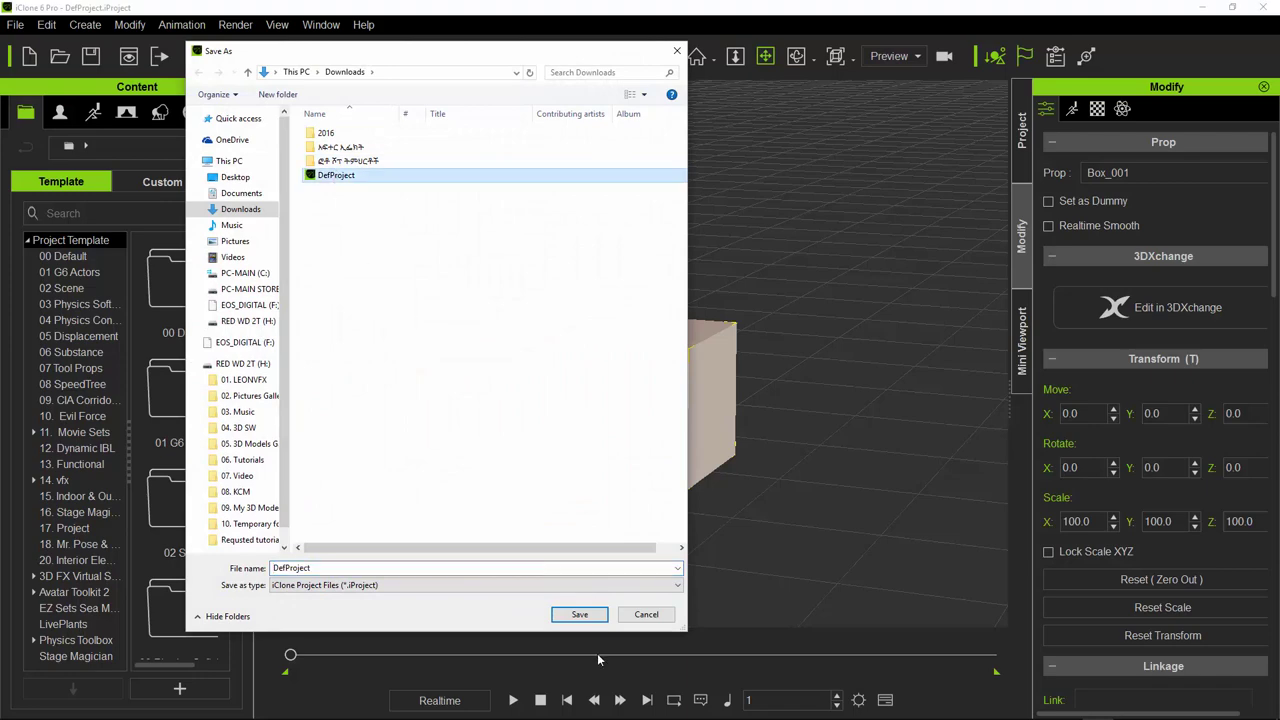
left_click(580, 614)
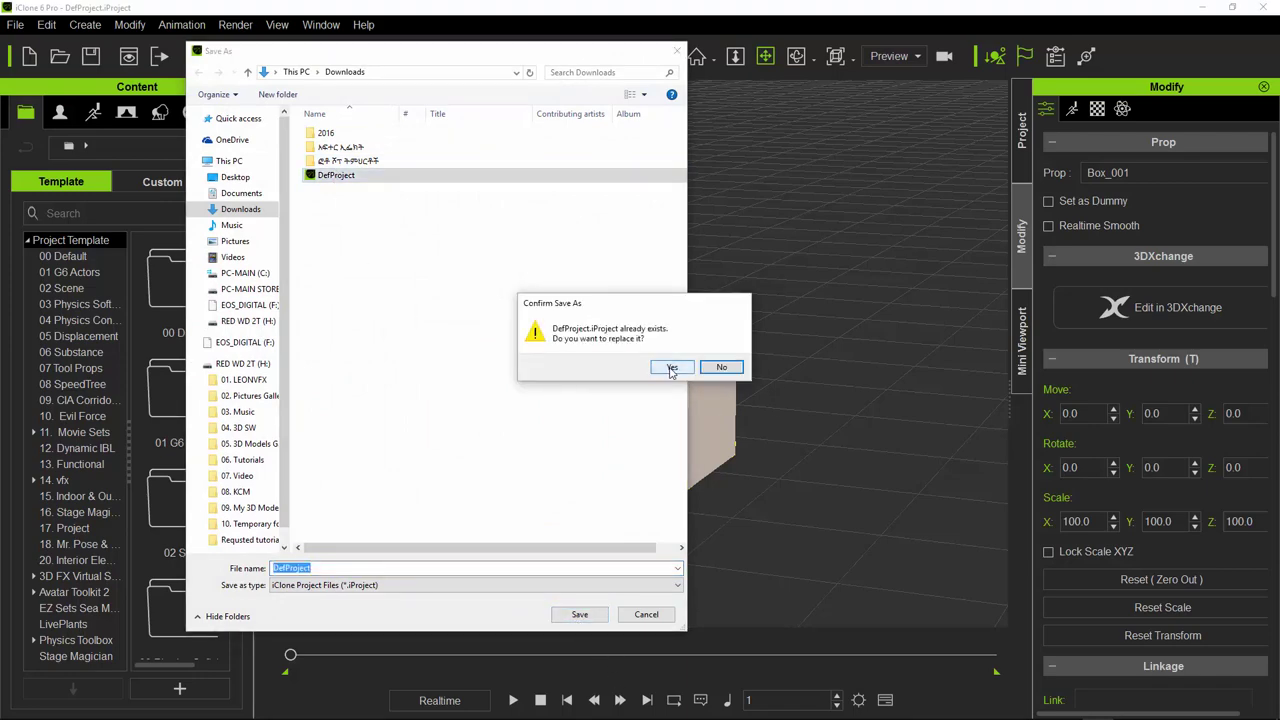
left_click(672, 367)
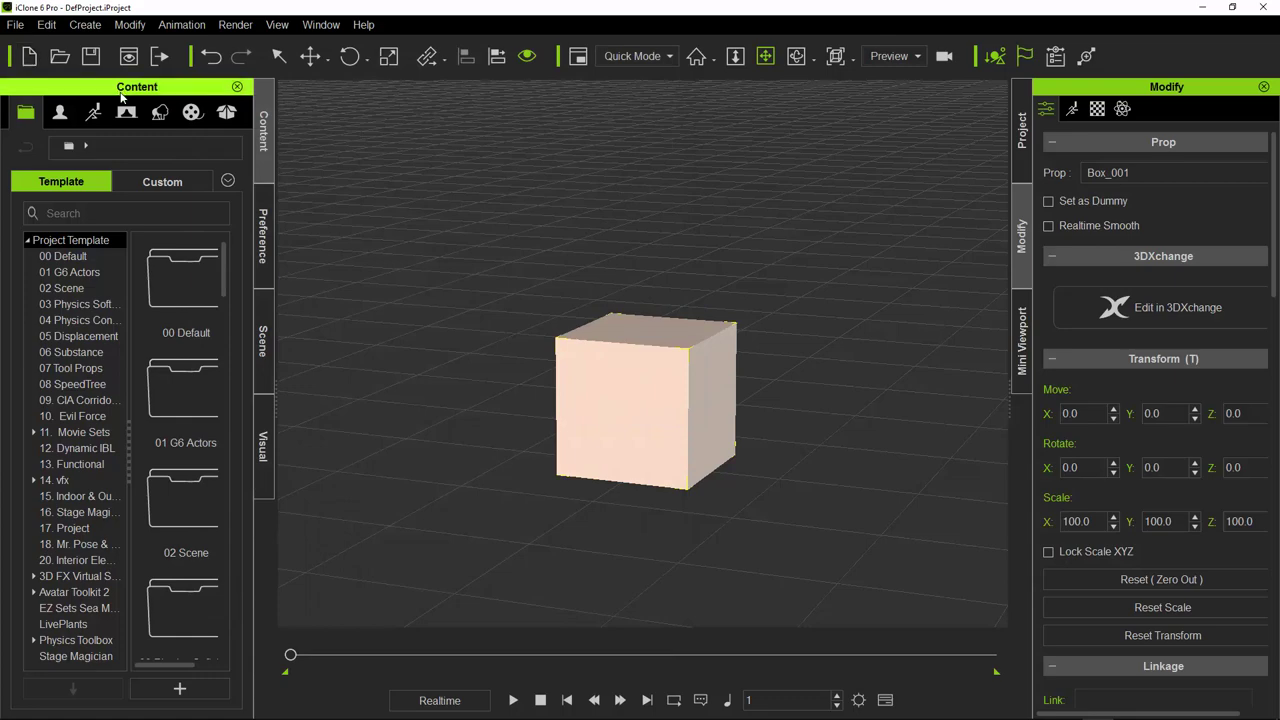
Step: Clear the scene with a new project and reopen the saved DefProject from the Downloads folder
left_click(29, 56)
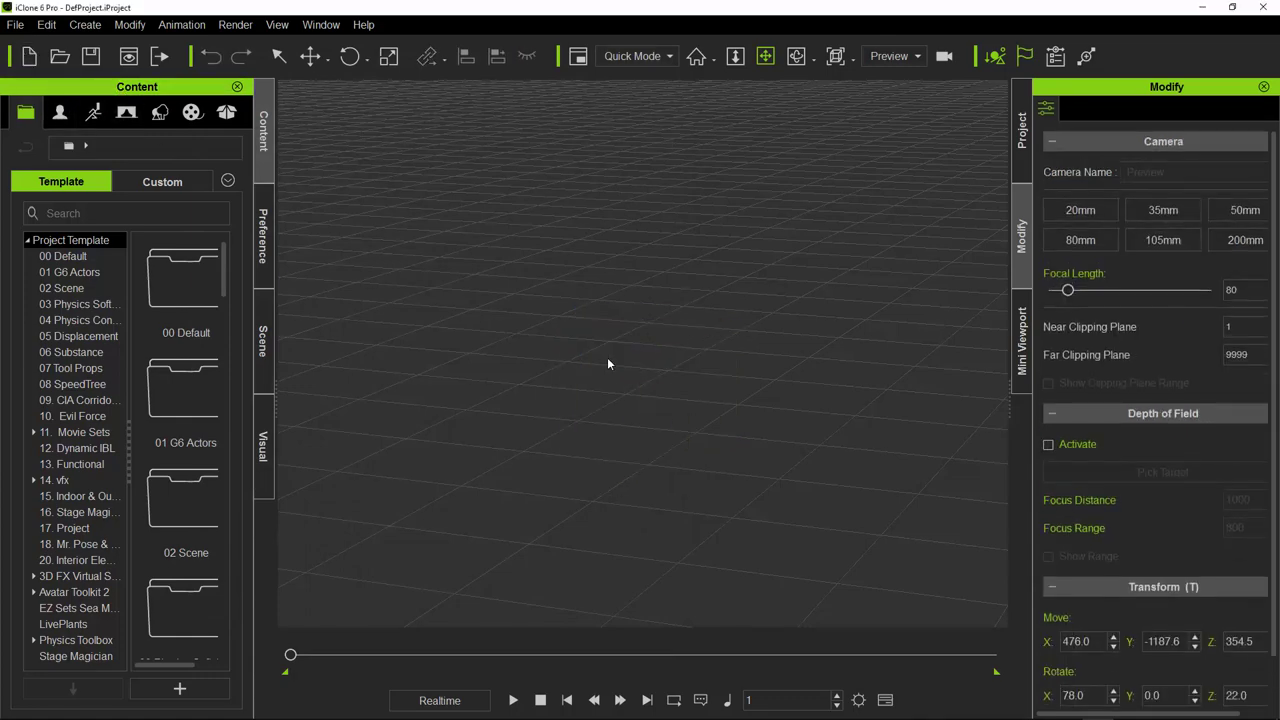
left_click(59, 56)
left_click(420, 176)
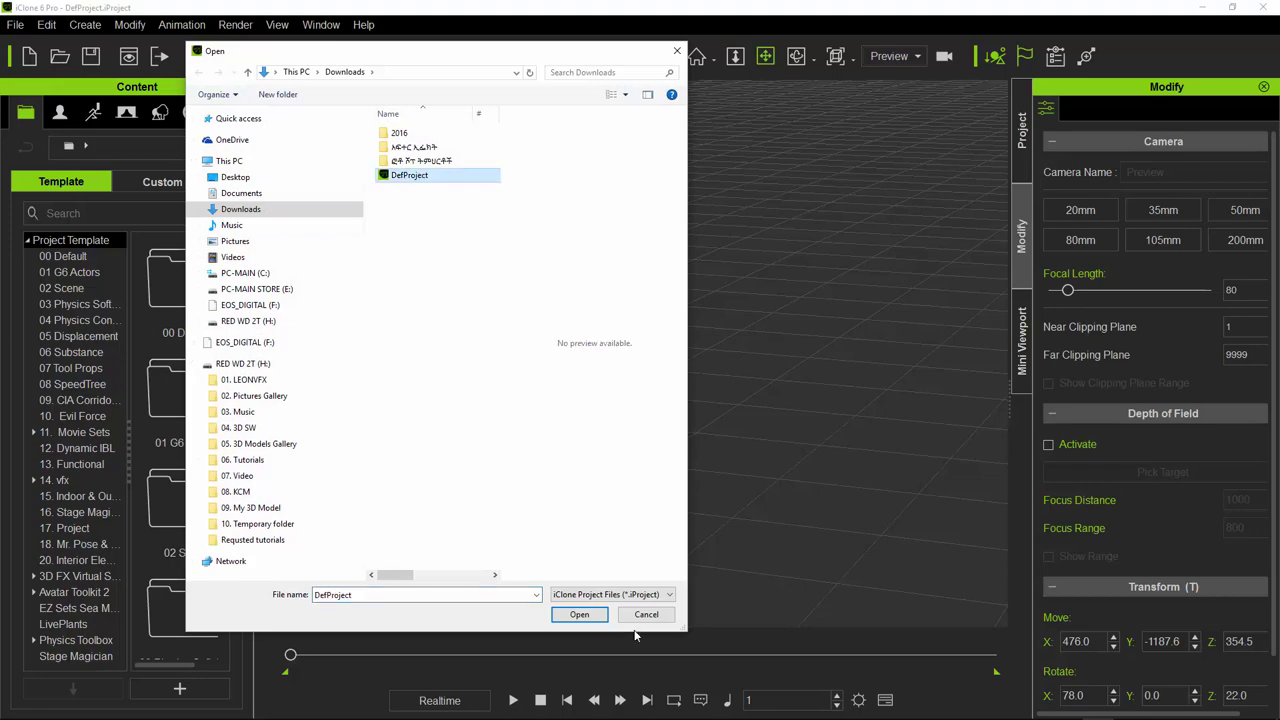
left_click(579, 614)
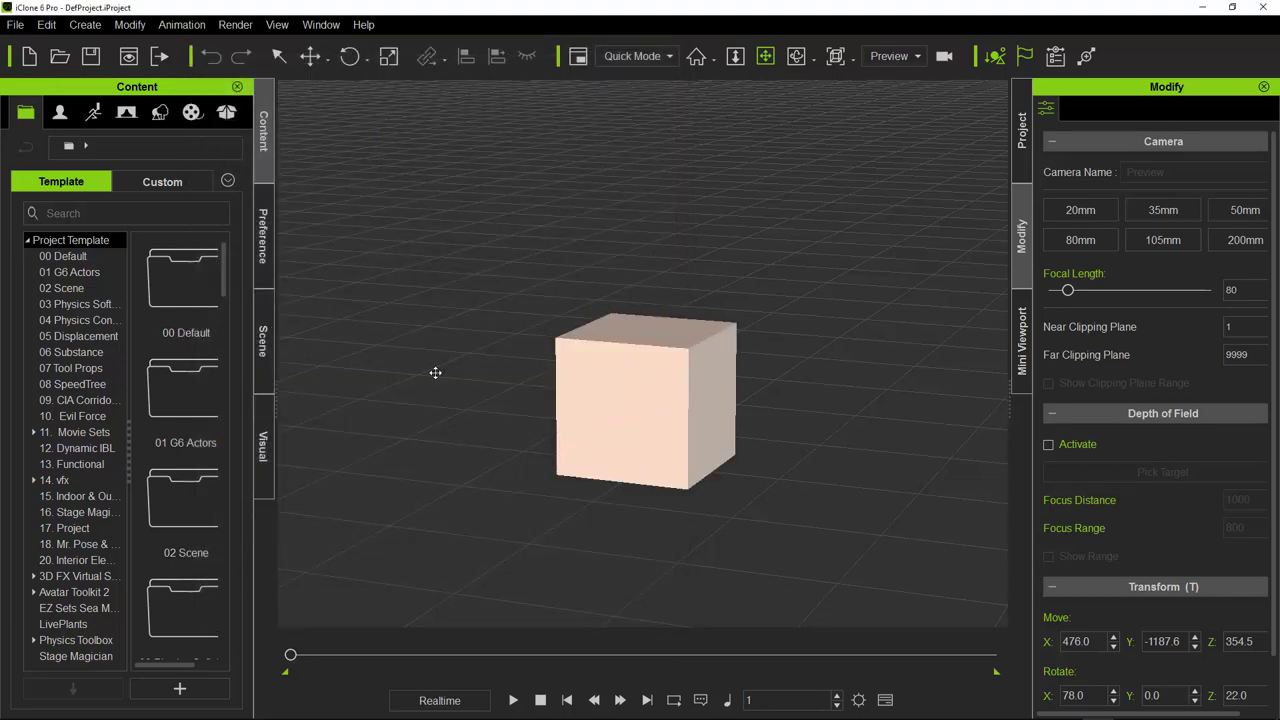
Step: Start another new project and add a primitive box to the scene
left_click(29, 57)
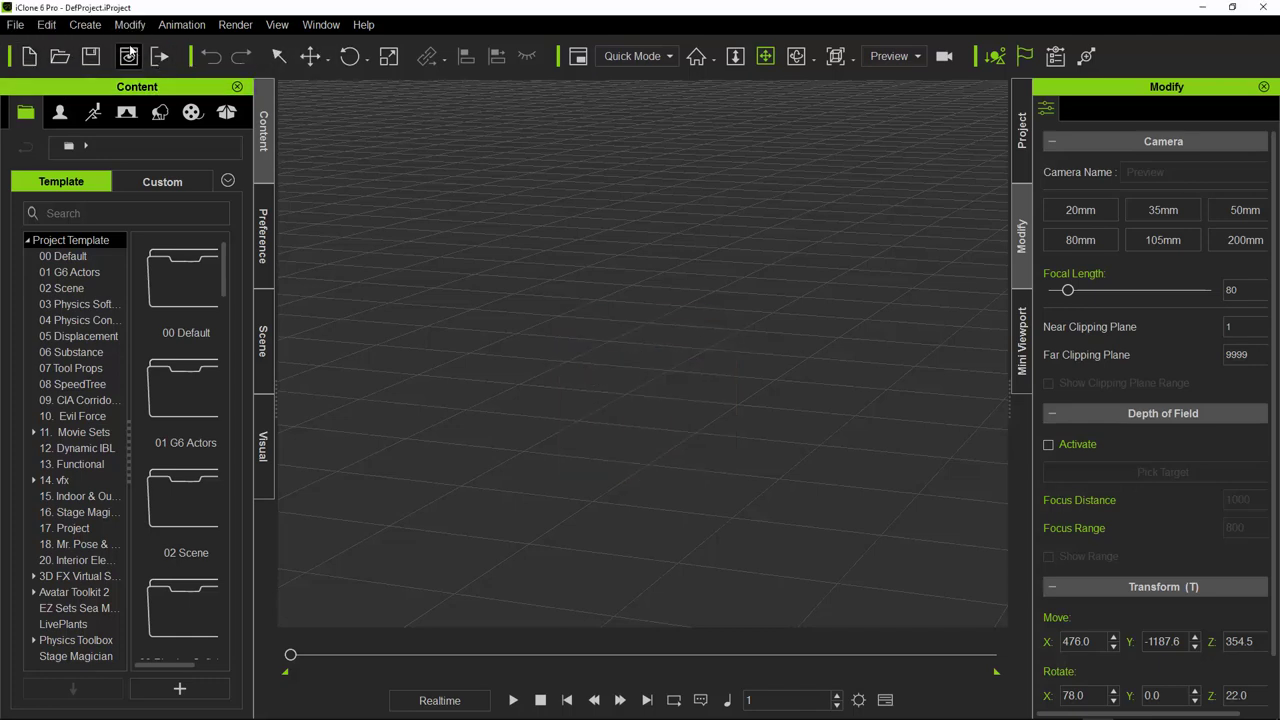
left_click(85, 25)
mouse_move(97, 50)
left_click(212, 48)
key("z")
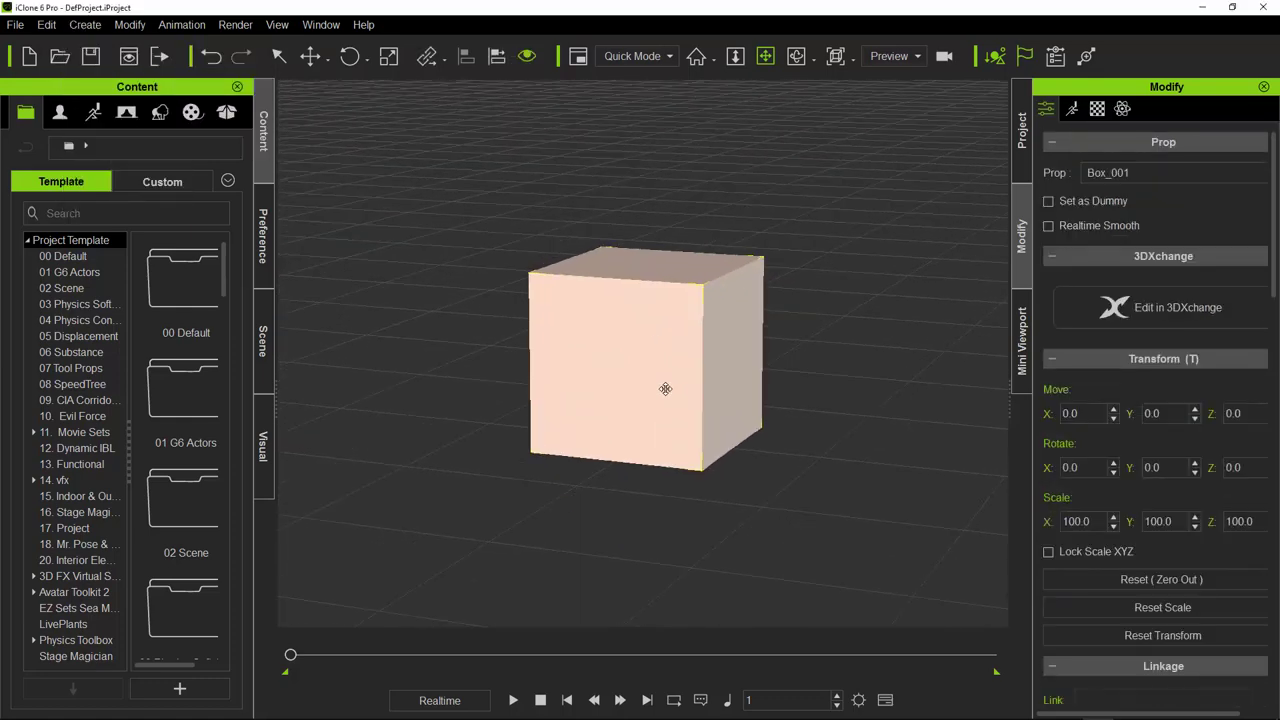
Step: Show the Mini Viewport and examine the box there through the Preview camera
left_click(1022, 345)
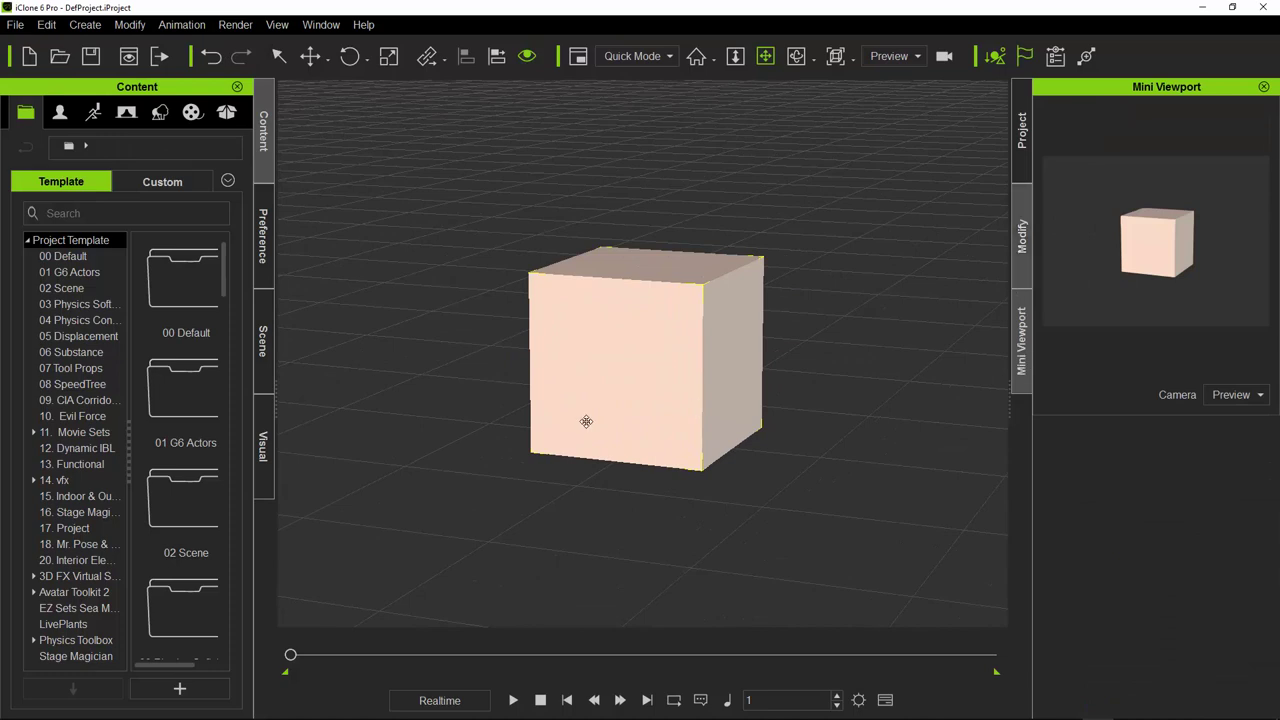
scroll(1127, 295, "up", 1)
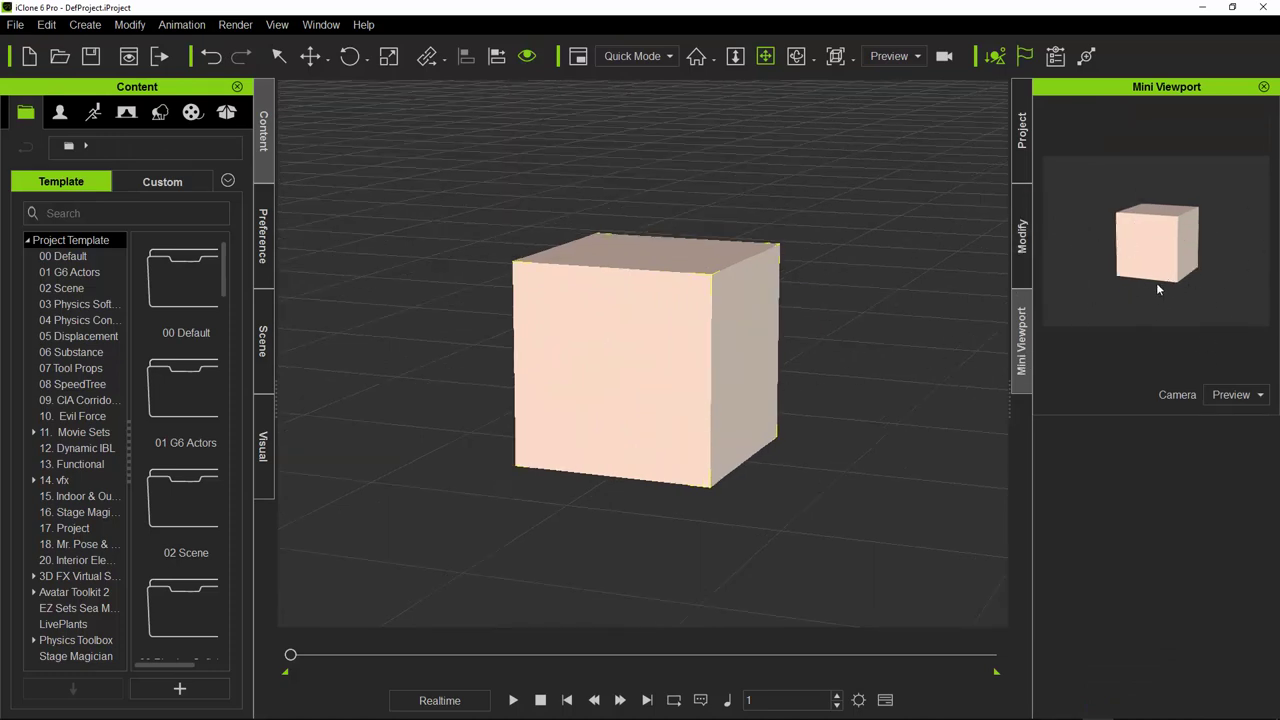
scroll(700, 400, "up", 3)
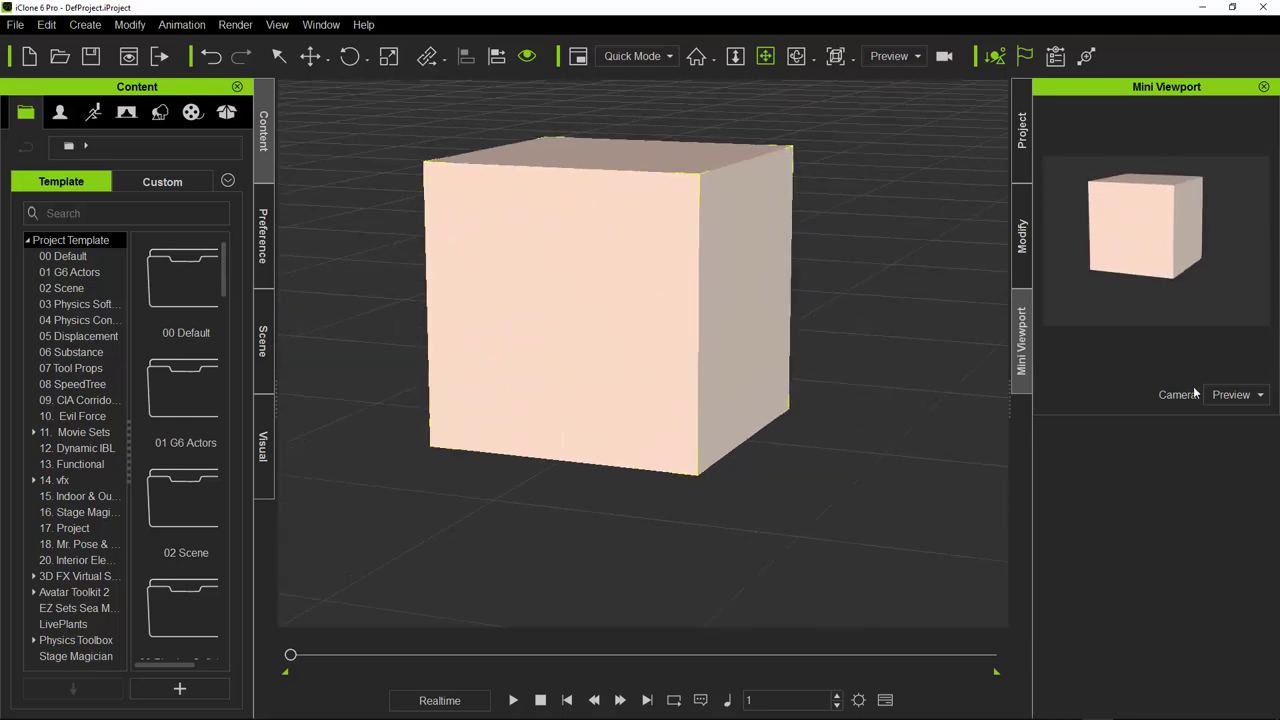
middle_click_drag(769, 237, 803, 301)
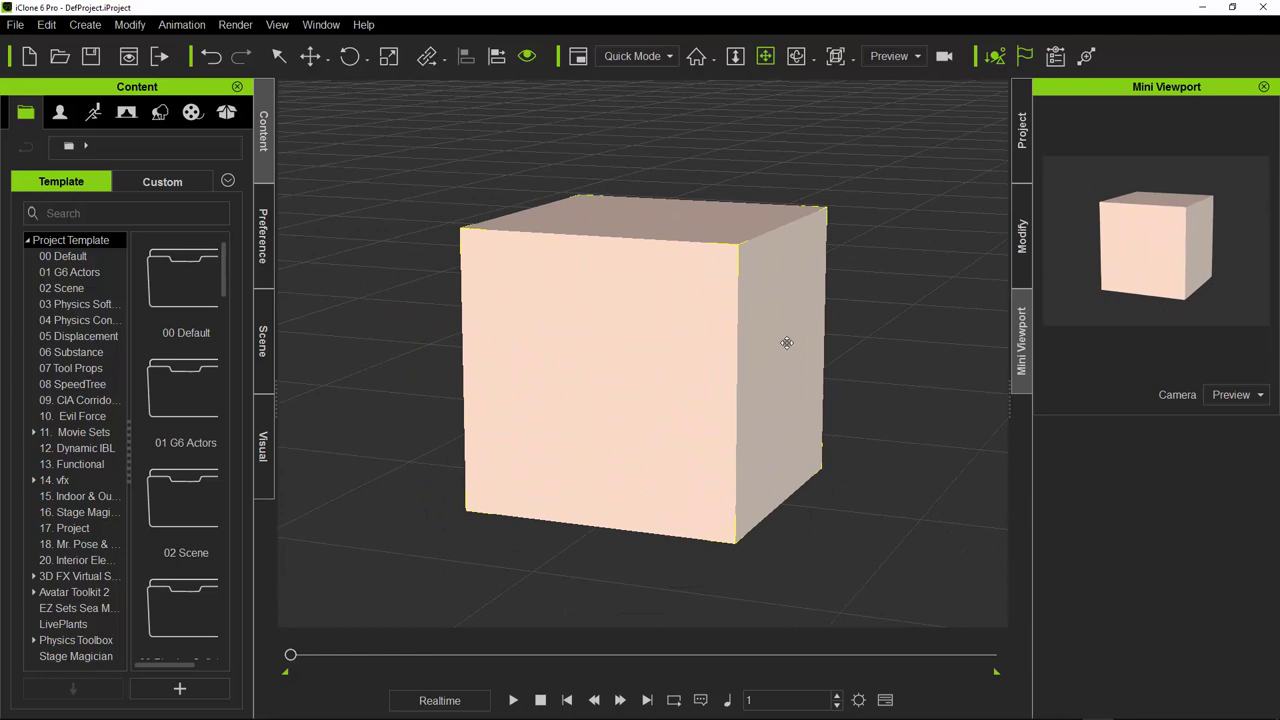
scroll(786, 343, "up", 2)
scroll(669, 349, "down", 3)
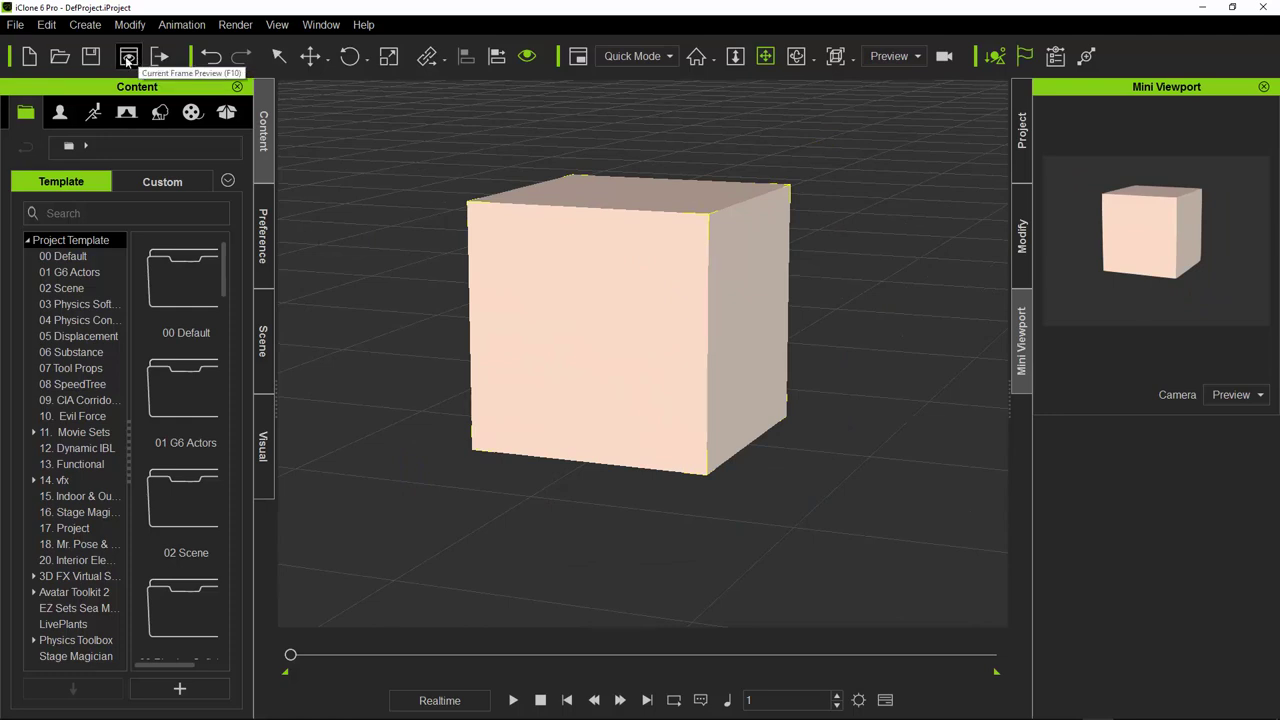
Step: Render a preview image of the current frame and close it after viewing
left_click(128, 57)
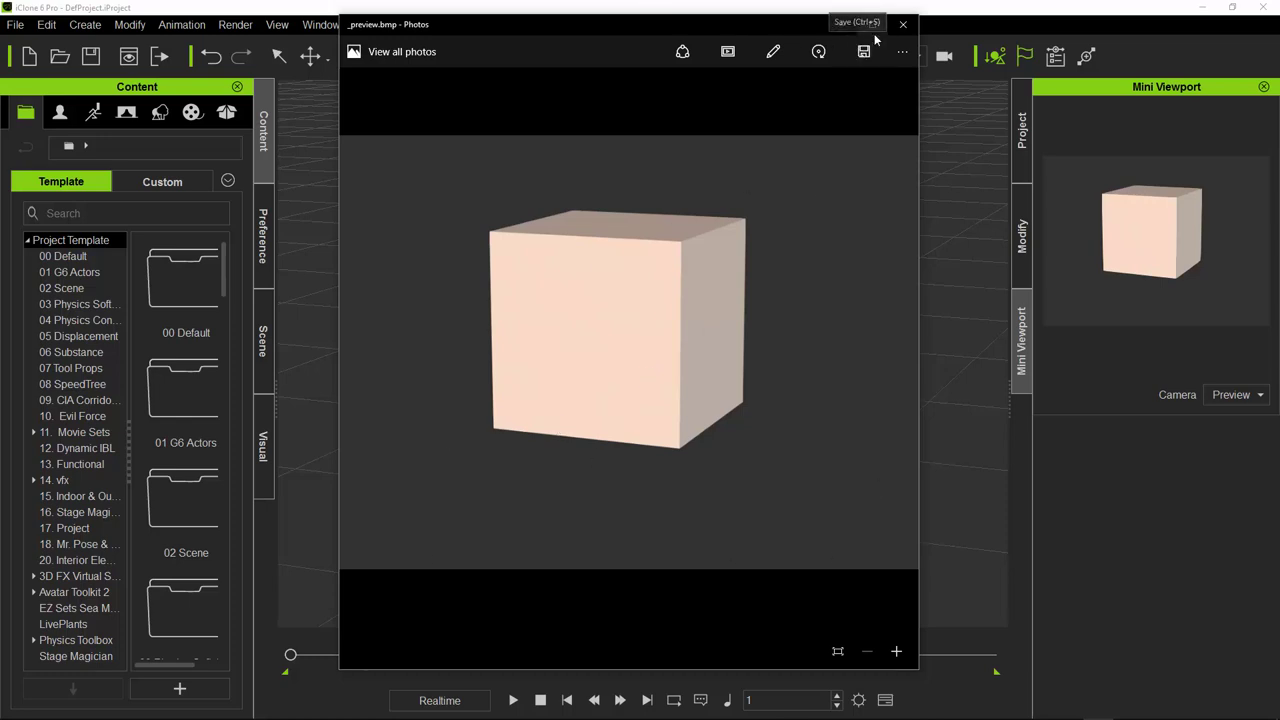
left_click(903, 24)
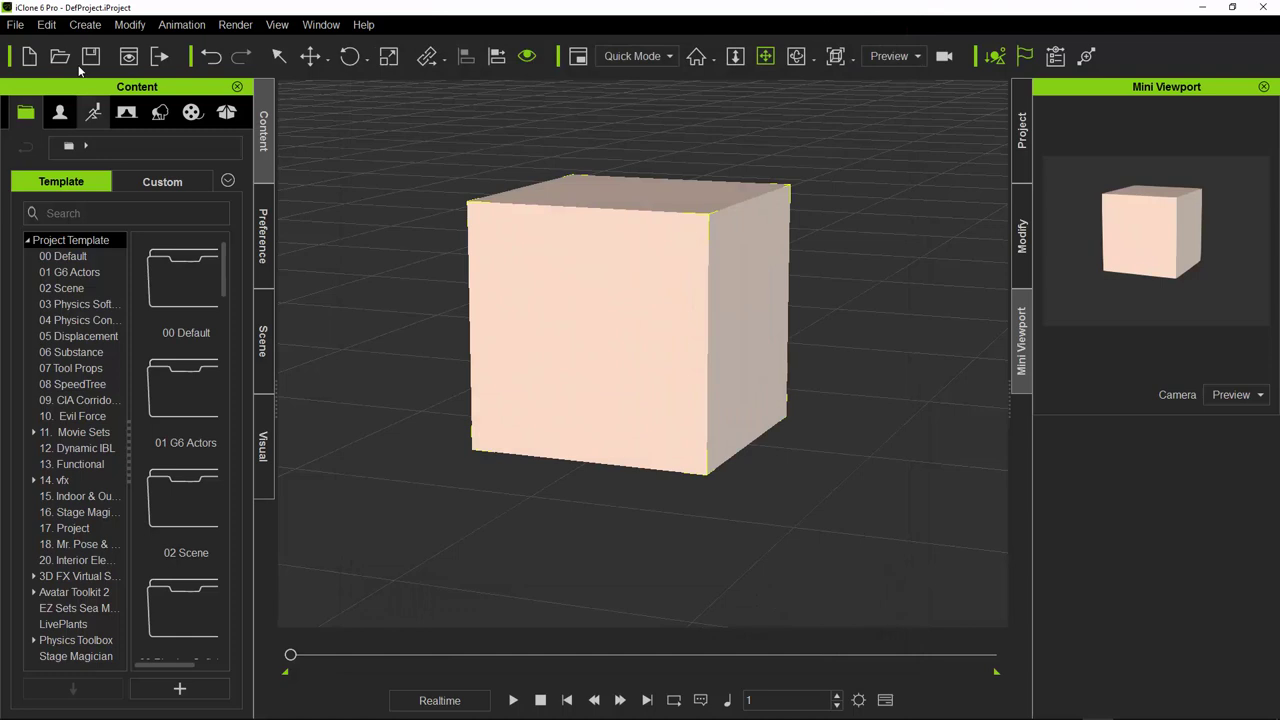
Step: Open the render settings, review the image formats and set the frame size to Full Frame (1440x1080)
left_click(160, 58)
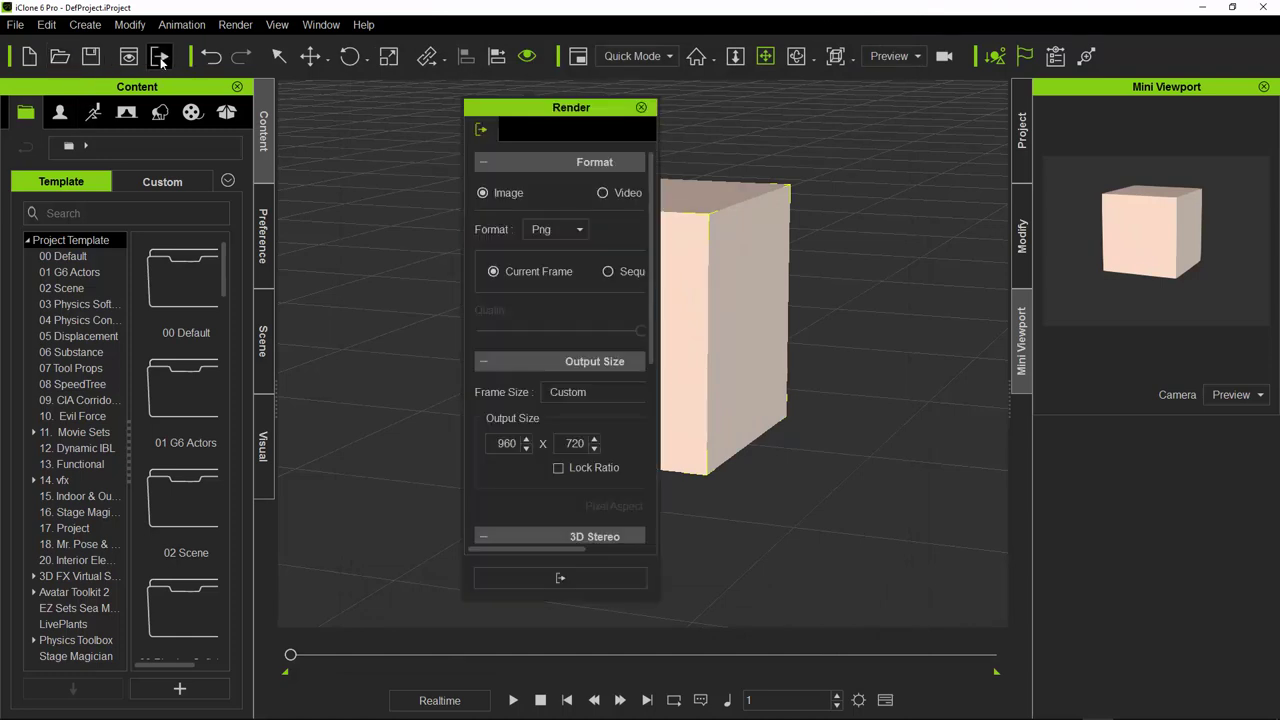
left_click(586, 227)
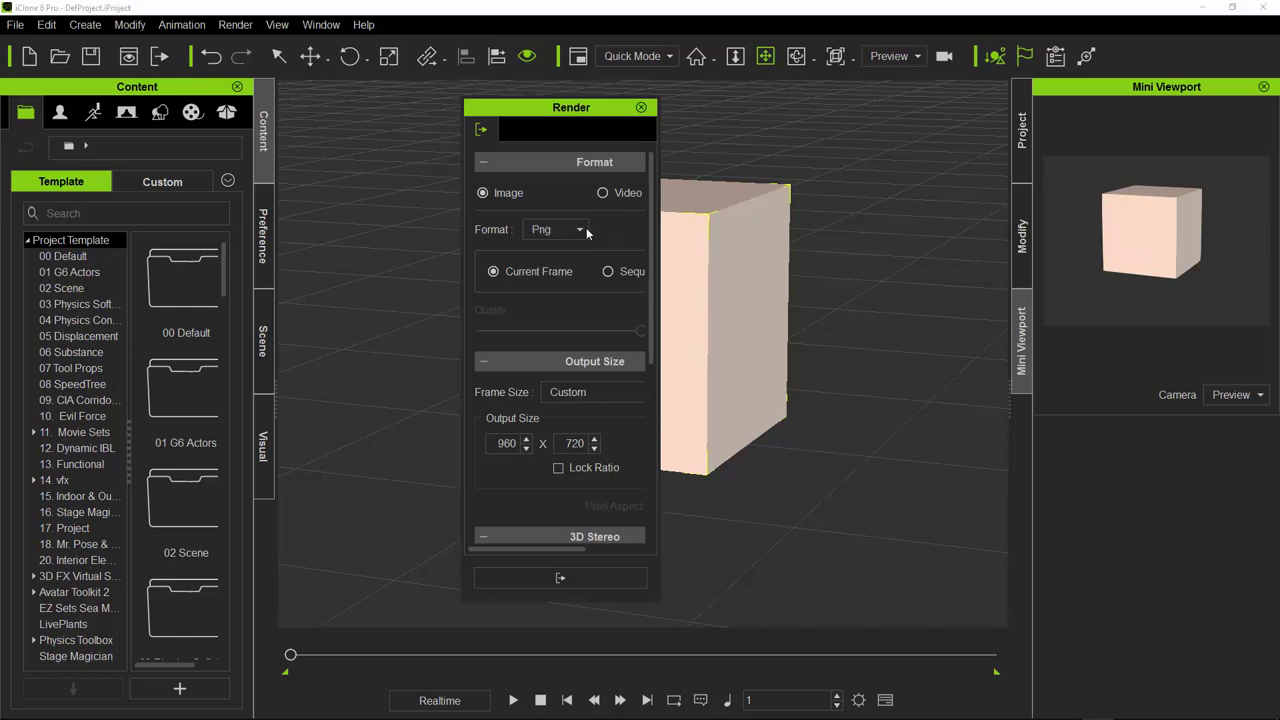
left_click(586, 227)
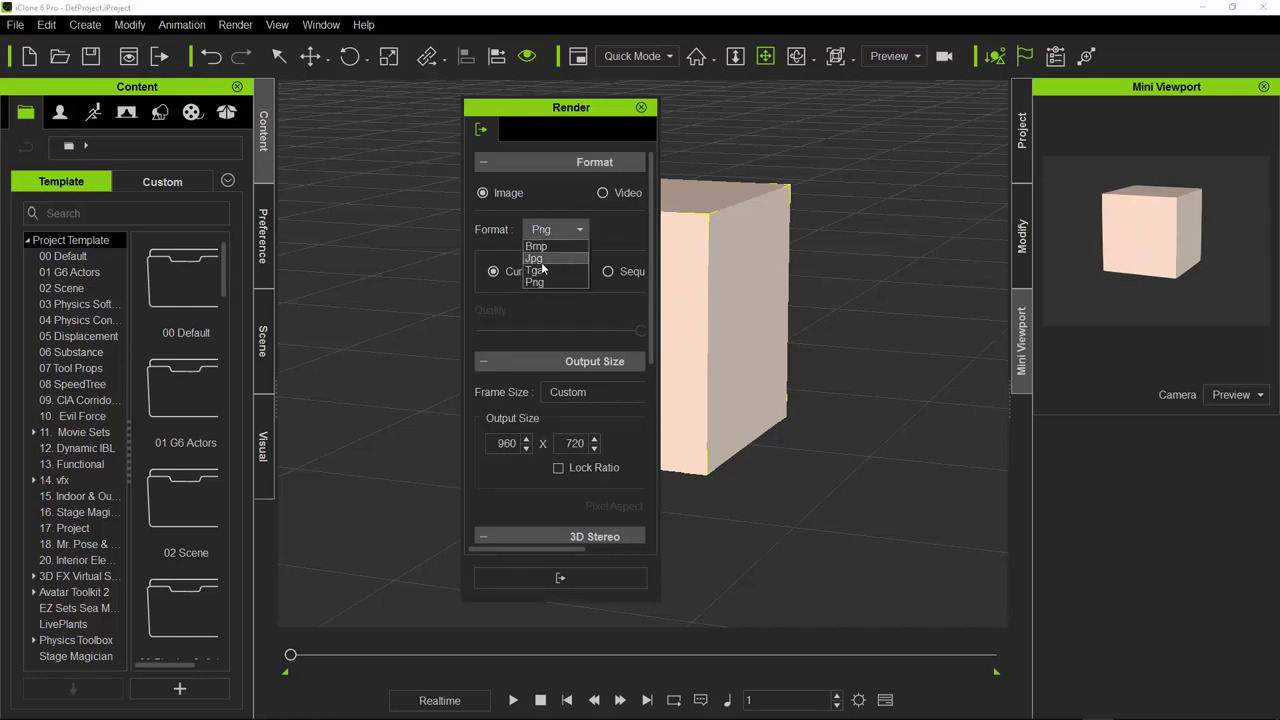
left_click(588, 392)
left_click(588, 392)
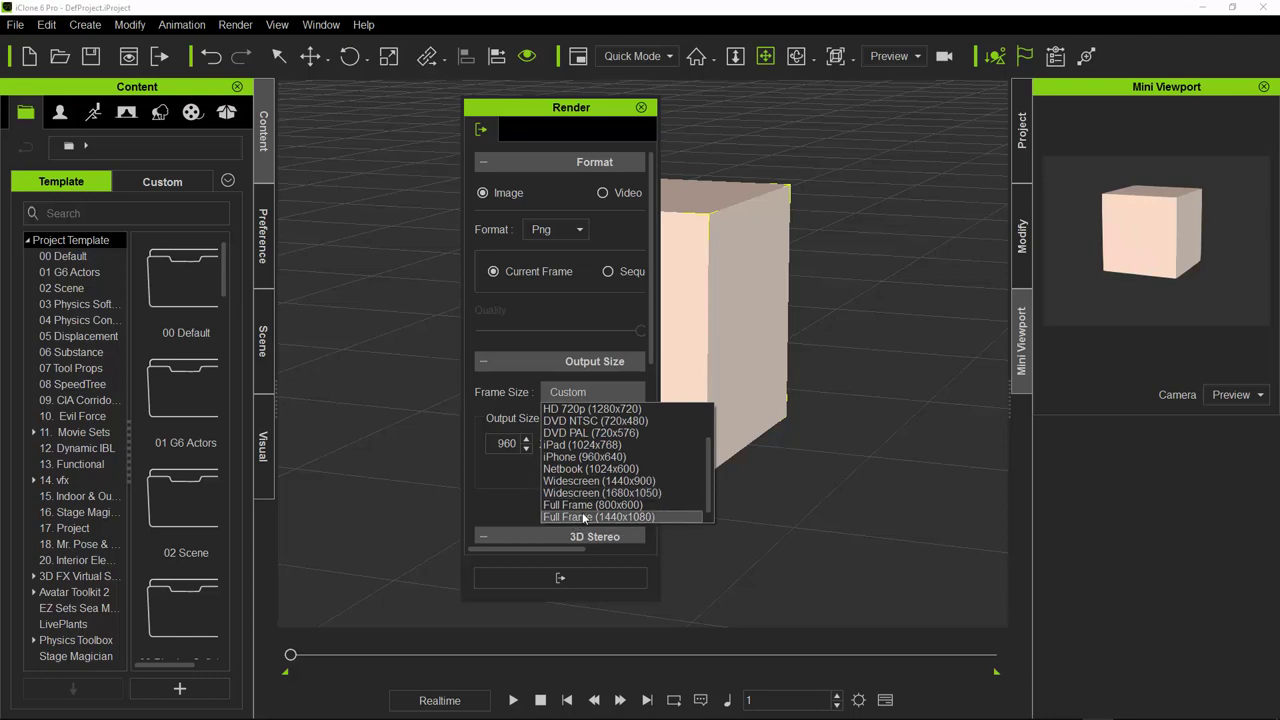
left_click(582, 516)
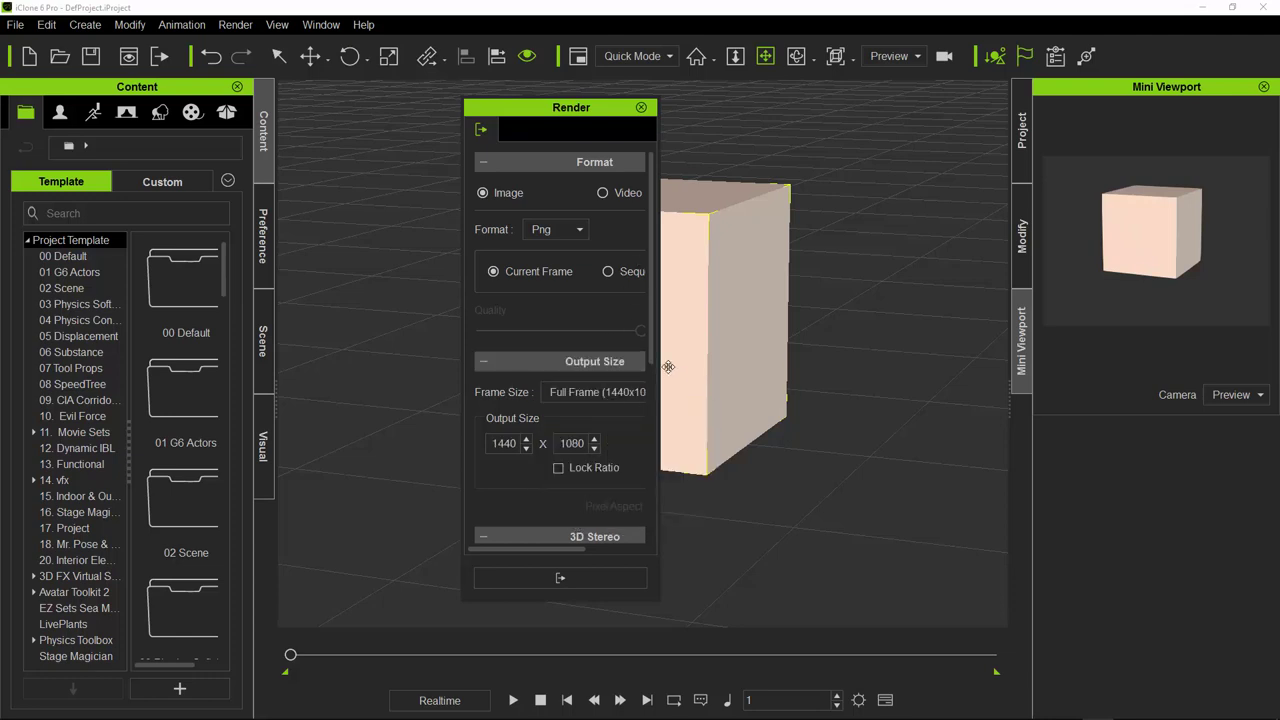
scroll(516, 392, "down", 1)
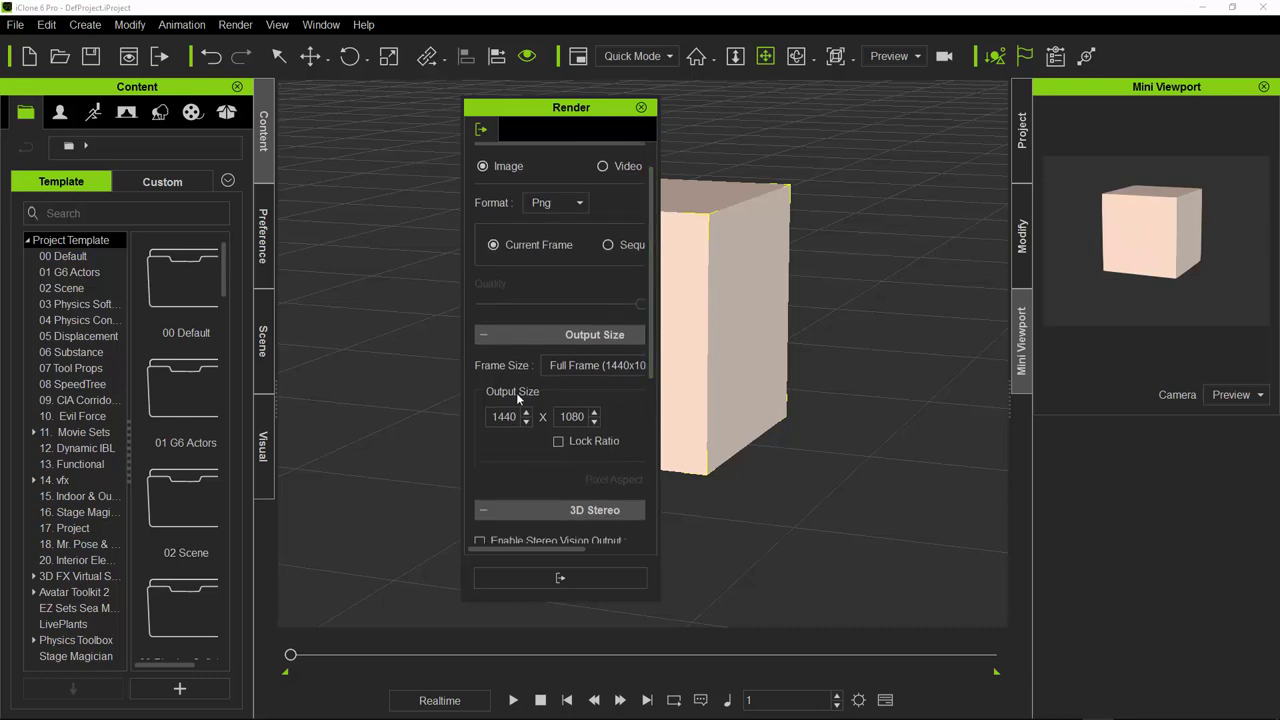
scroll(516, 392, "up", 1)
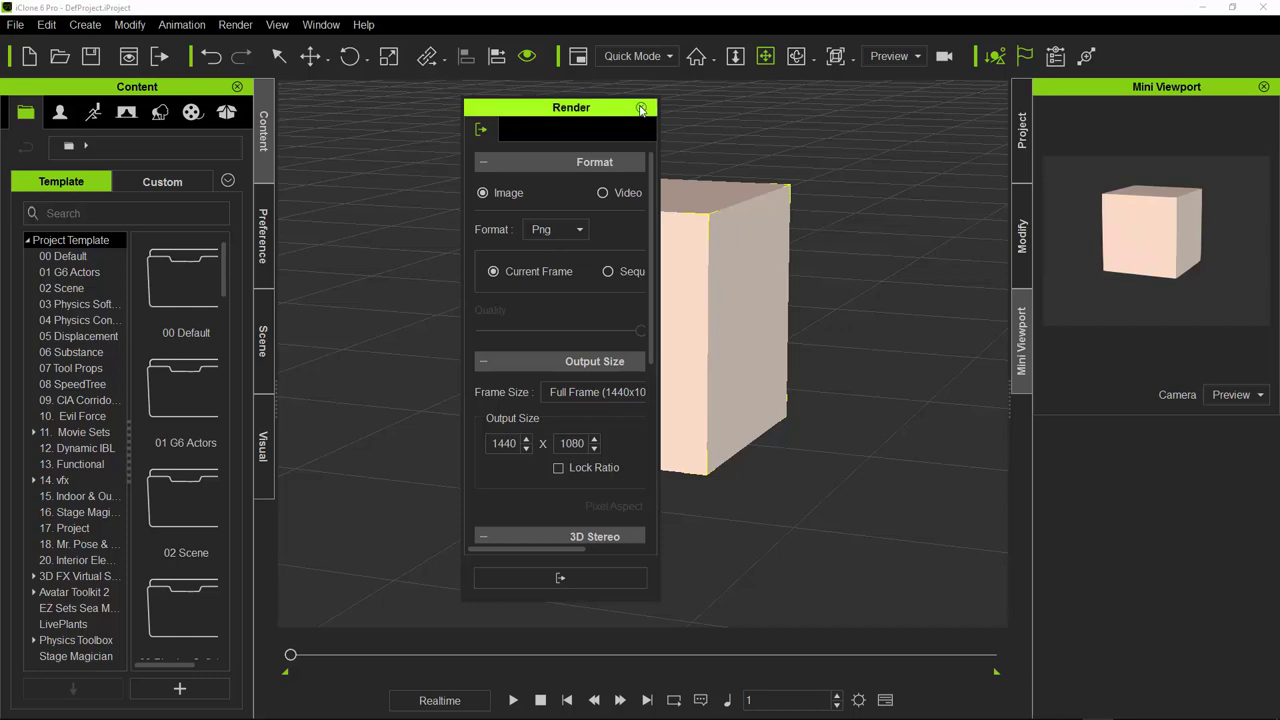
Step: Dock the floating Render panel into the same group as the Project, Modify and Mini Viewport panels
left_click_drag(536, 110, 1098, 458)
left_click_drag(848, 178, 616, 167)
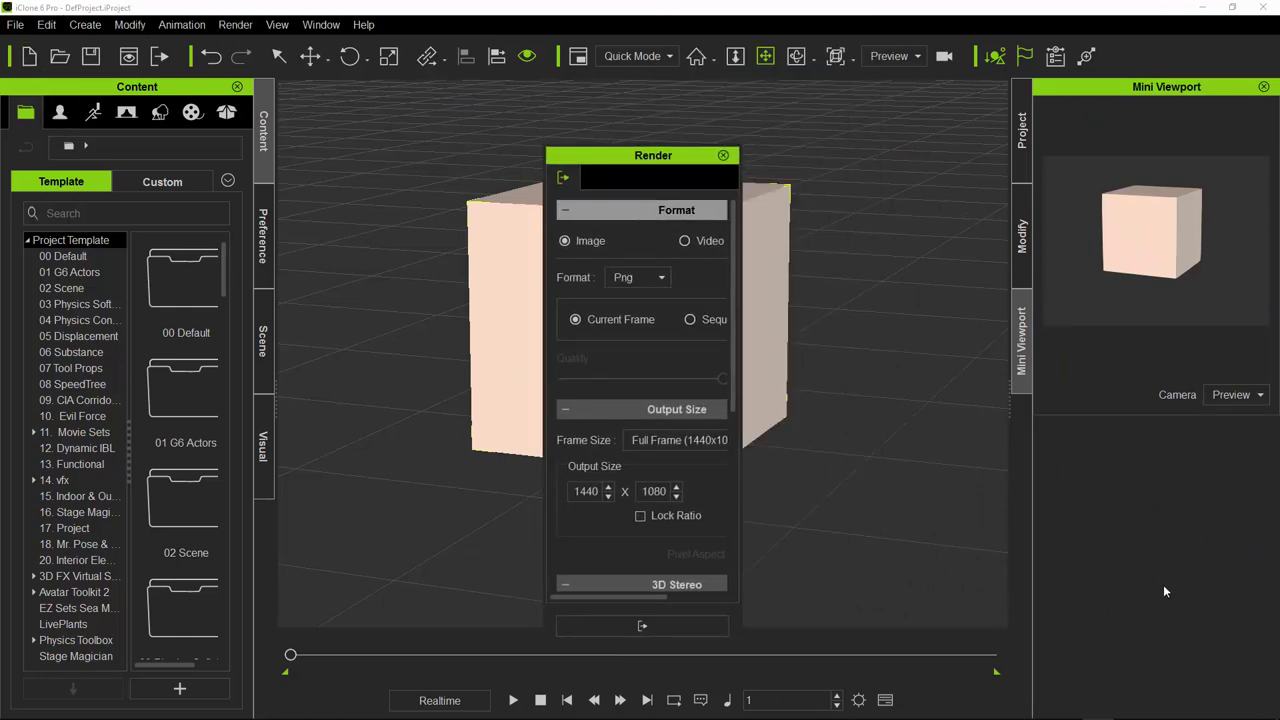
left_click_drag(635, 162, 1137, 141)
left_click_drag(1137, 141, 1031, 148)
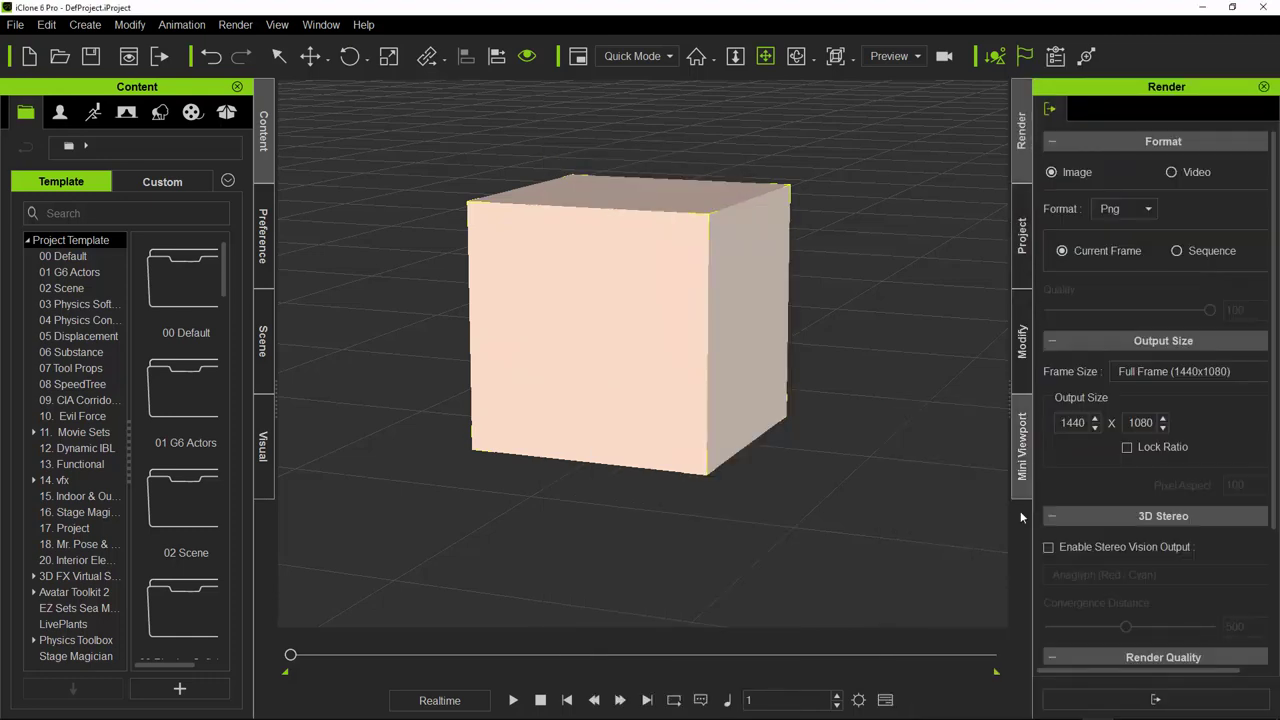
Step: Examine the docked Project, Render, Modify, Mini Viewport, Preference and Content panels one after another
left_click(1021, 235)
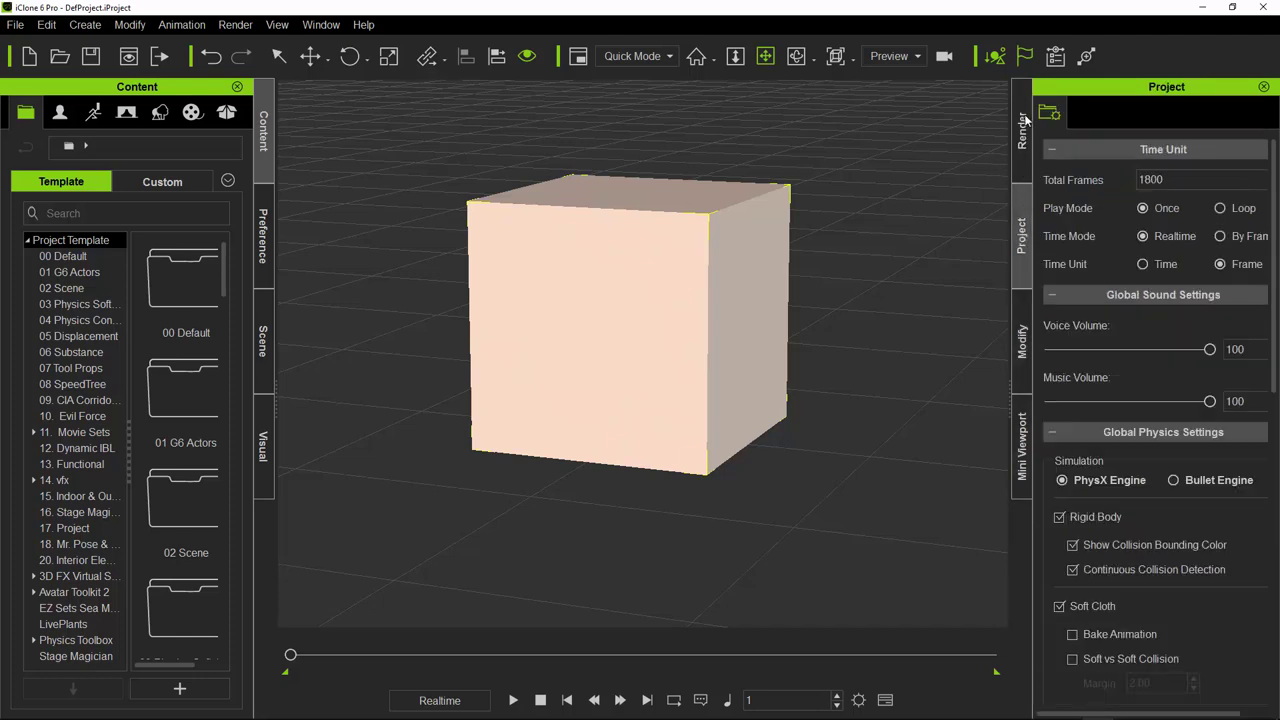
left_click(1021, 130)
scroll(1206, 452, "down", 3)
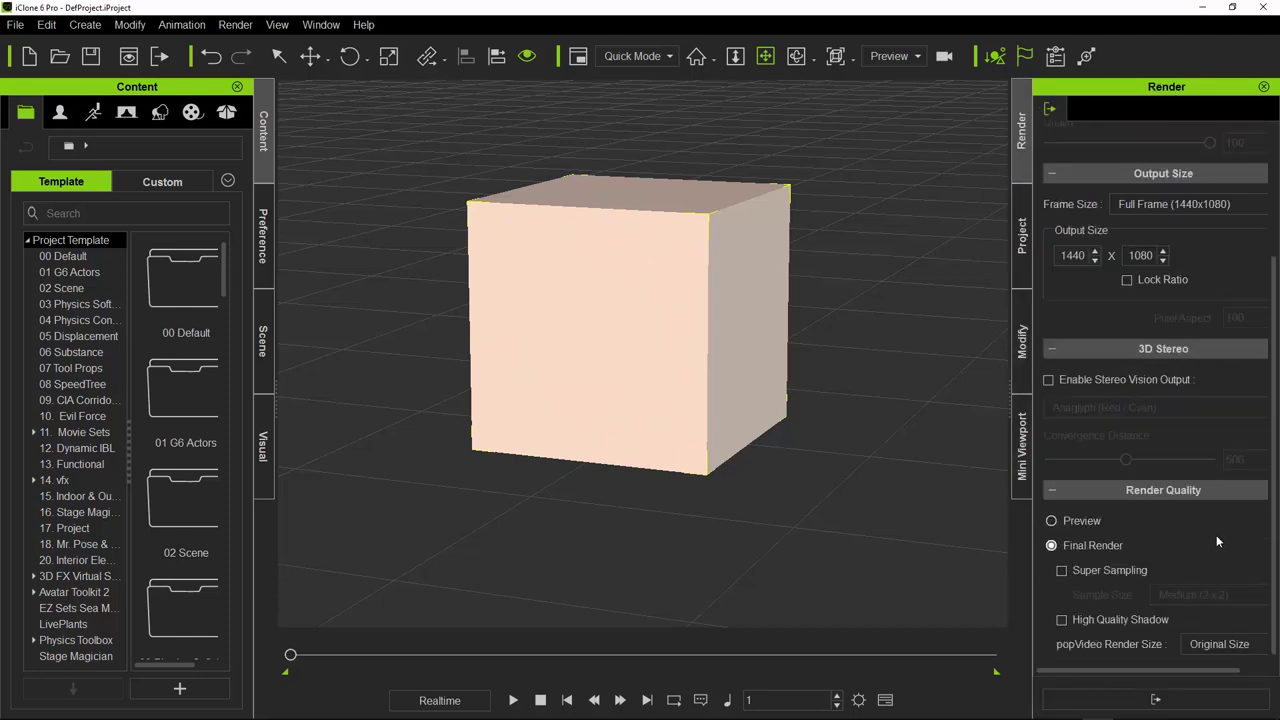
left_click(1024, 280)
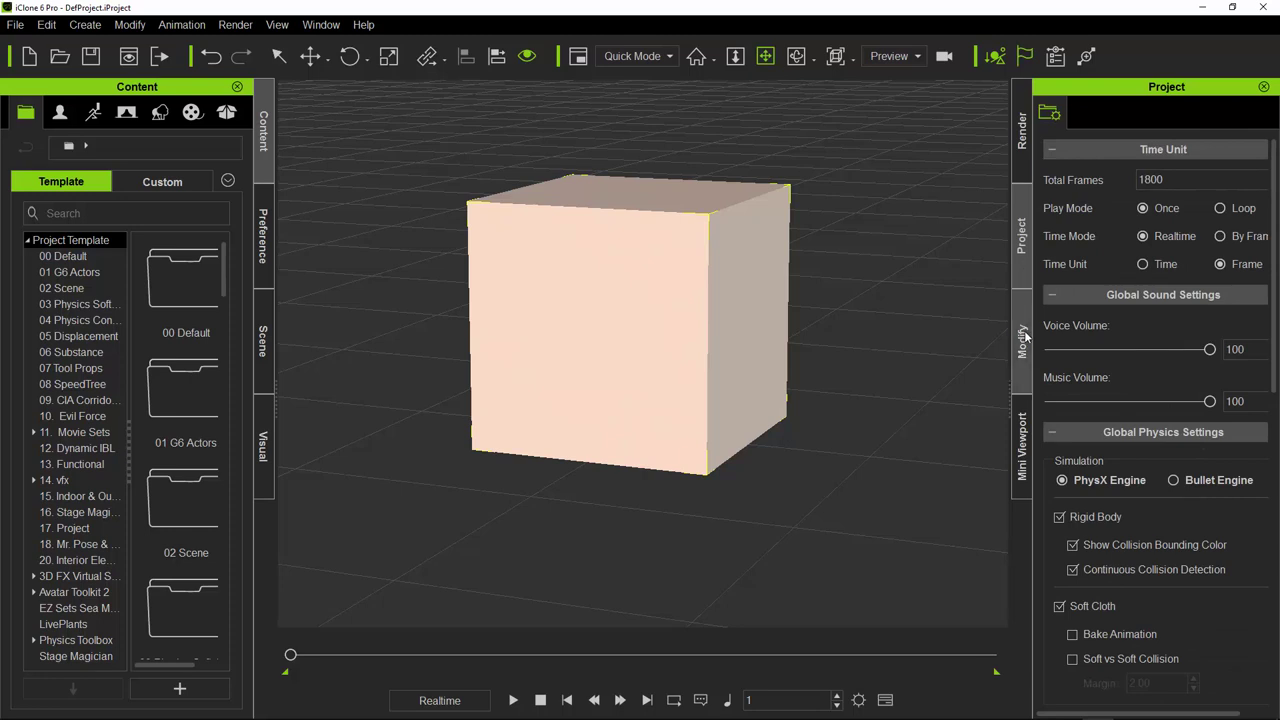
left_click(1019, 380)
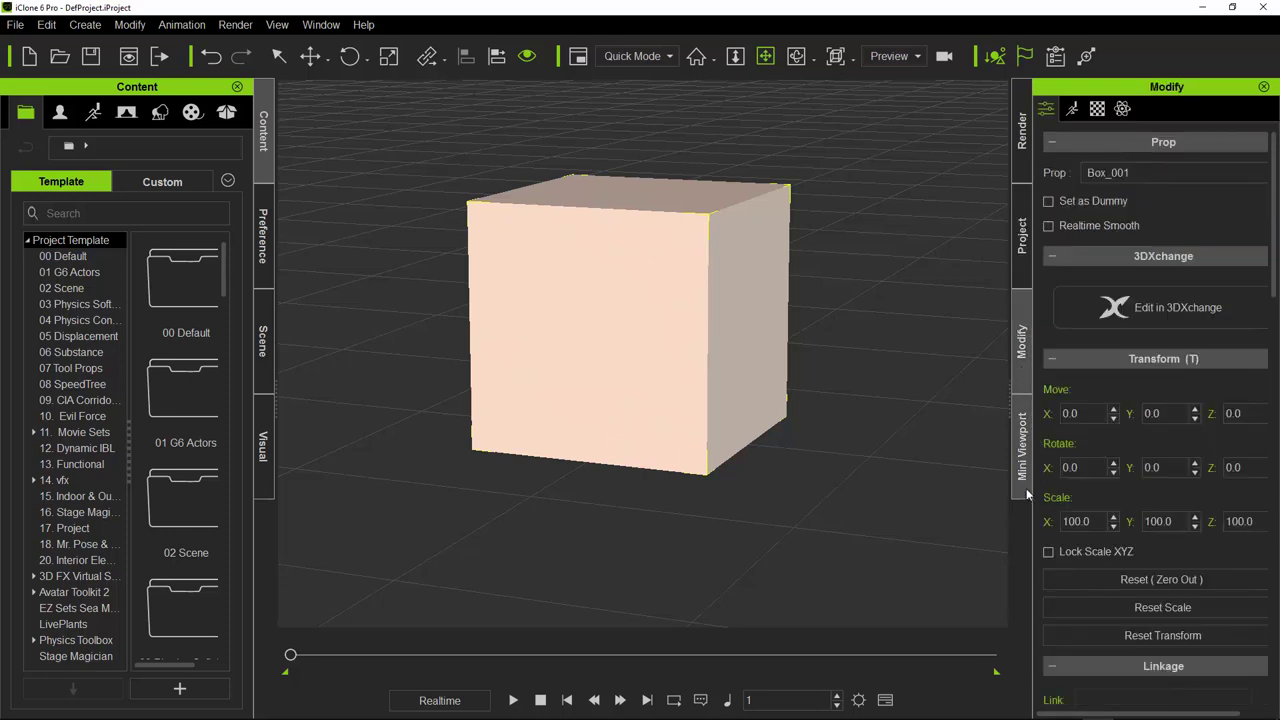
left_click(1024, 480)
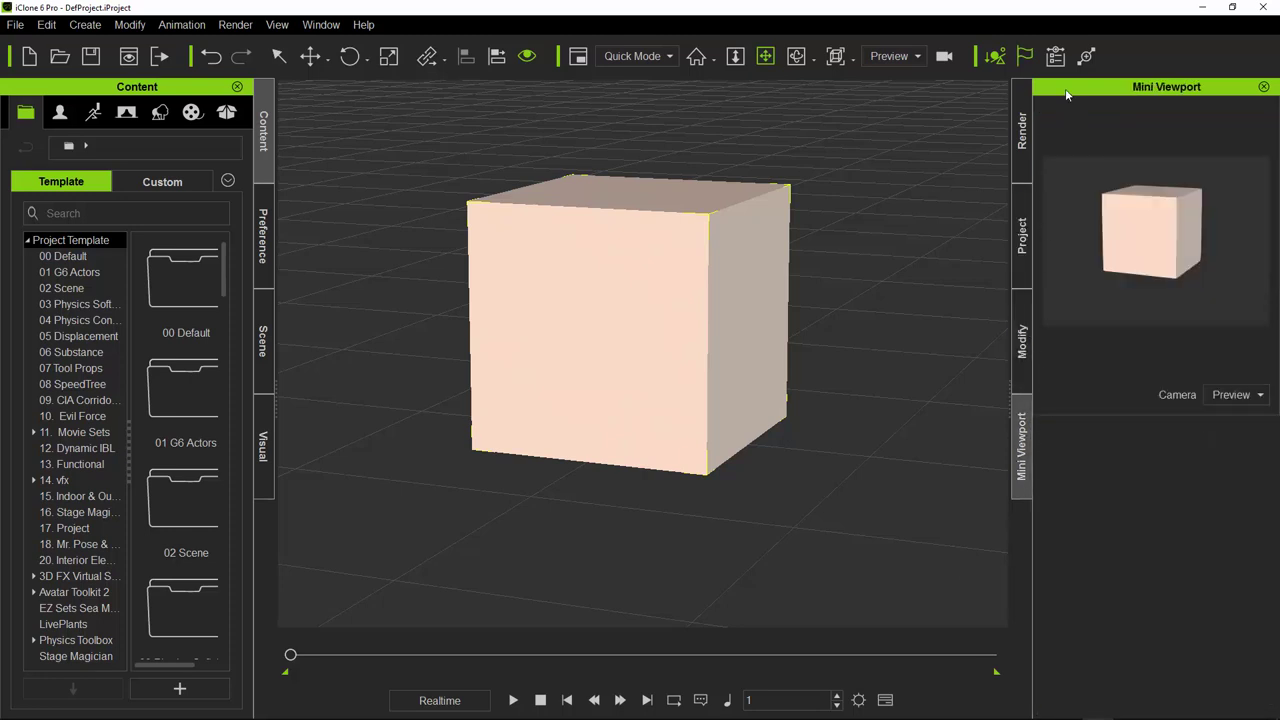
left_click(263, 238)
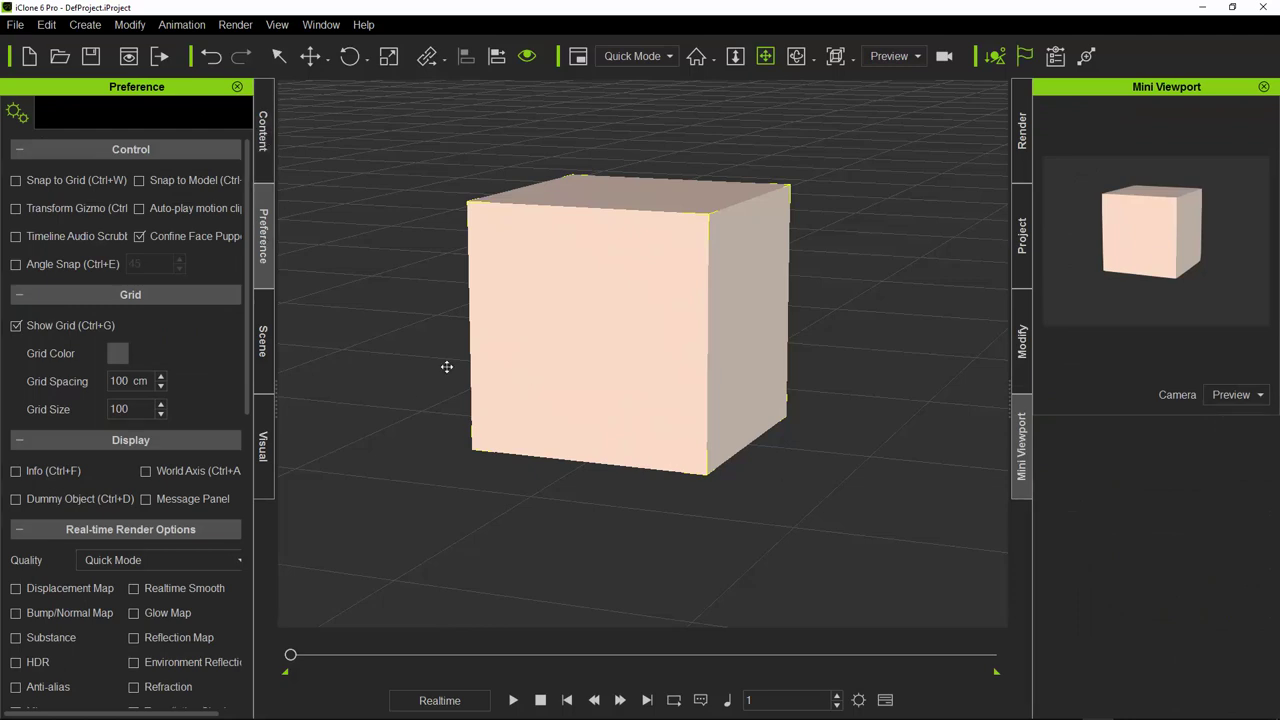
left_click(268, 145)
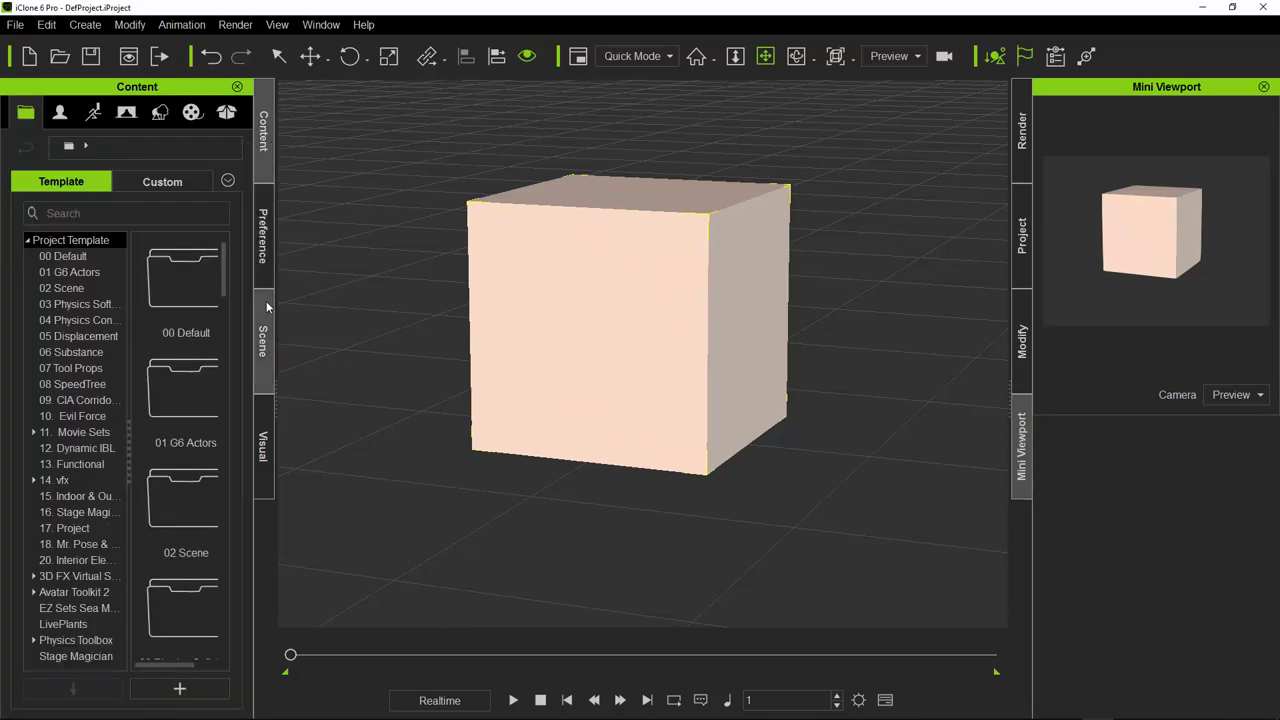
Step: Show the Scene list with a wider Name column and add a second primitive box
left_click(263, 335)
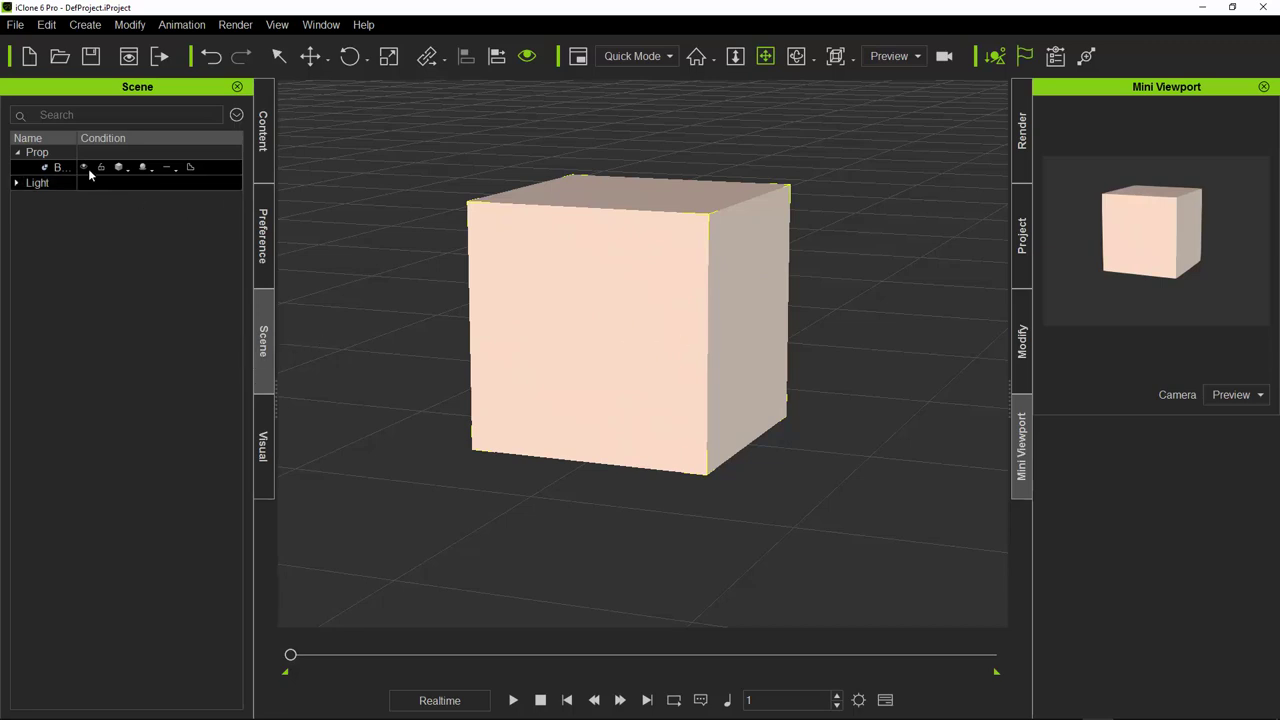
left_click_drag(78, 137, 126, 149)
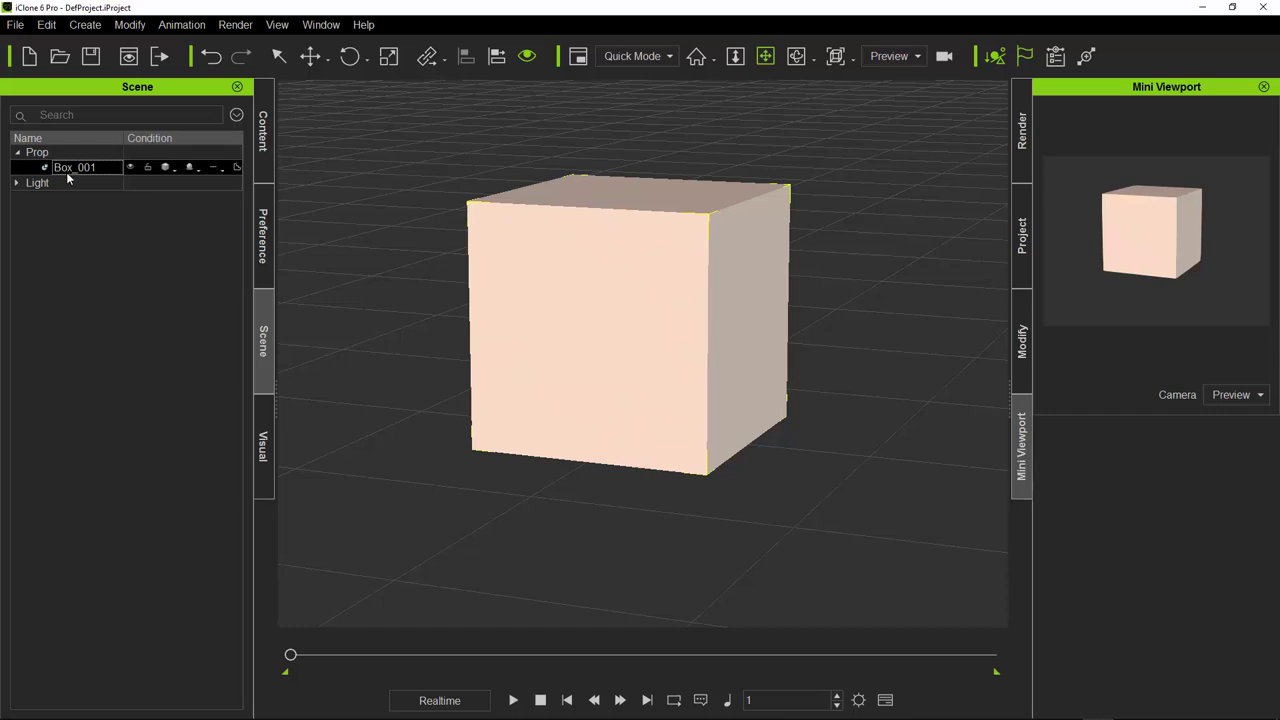
left_click(95, 28)
mouse_move(130, 47)
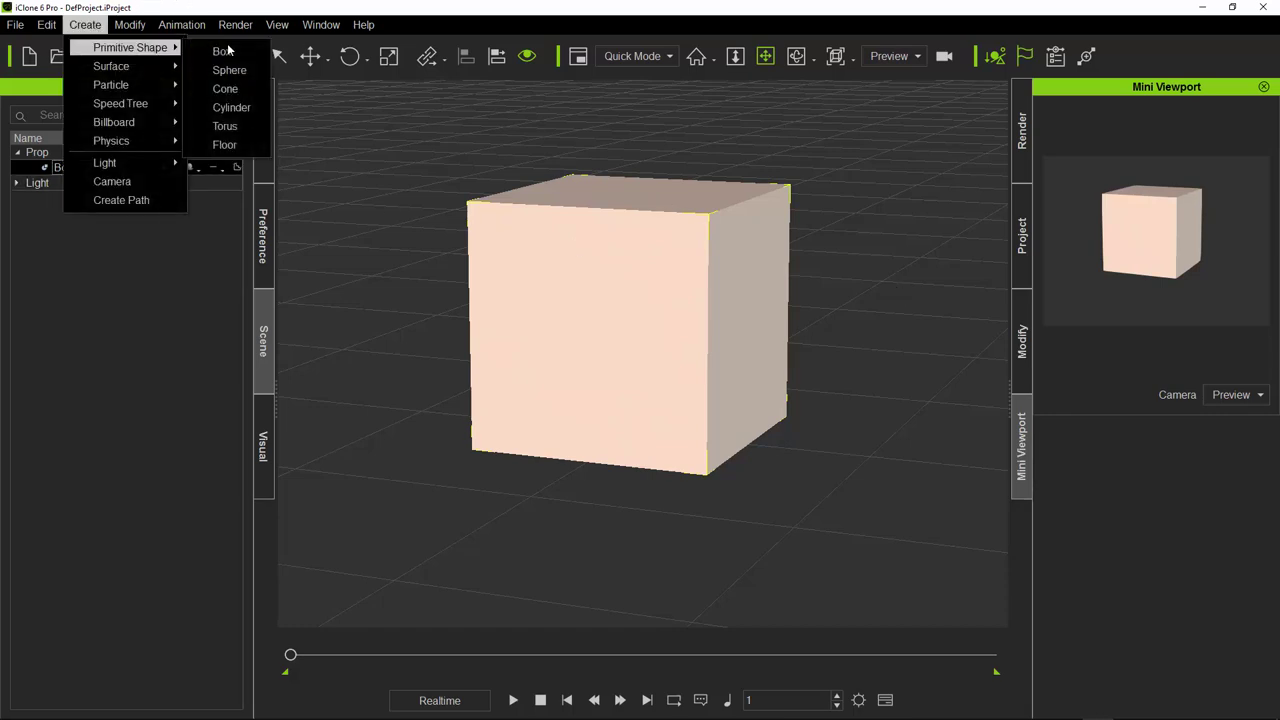
left_click(229, 56)
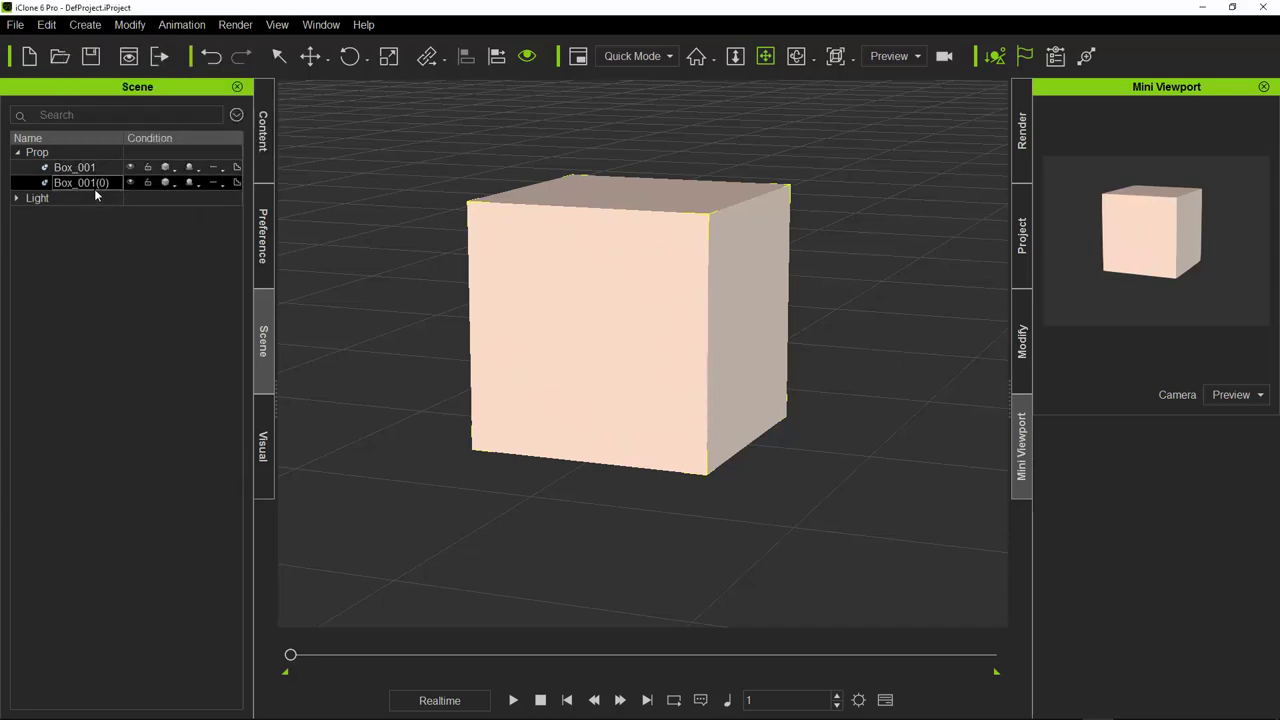
Step: Move the second box along its X axis so it stands beside the first box
scroll(646, 297, "down", 5)
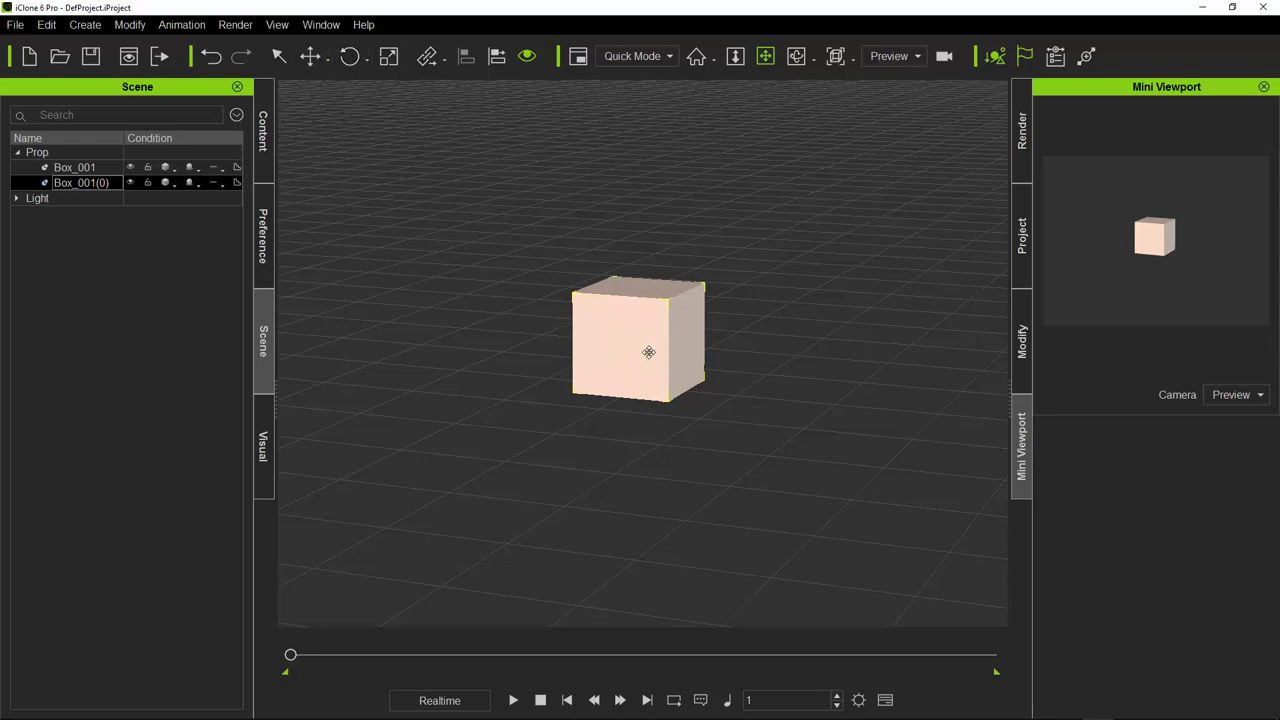
left_click(310, 56)
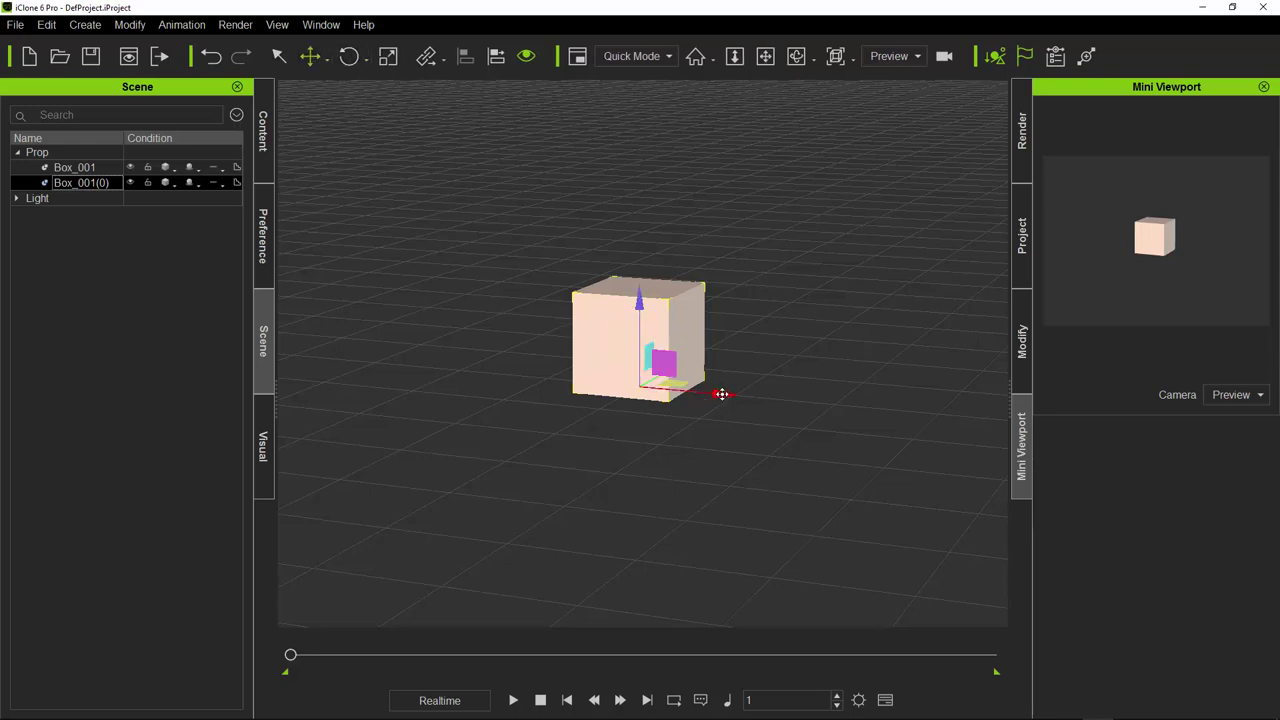
left_click_drag(721, 394, 563, 380)
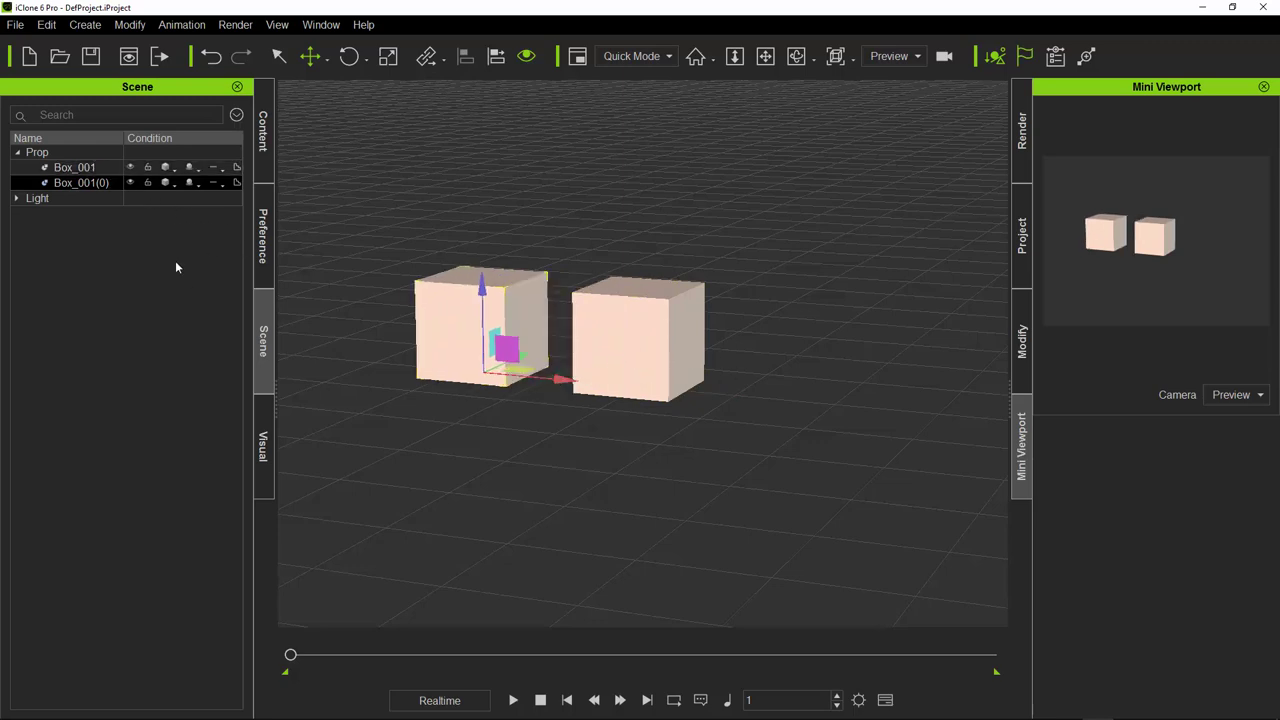
Step: Select the two boxes alternately in the Scene list and expand the Light group
double_click(94, 184)
left_click(60, 170)
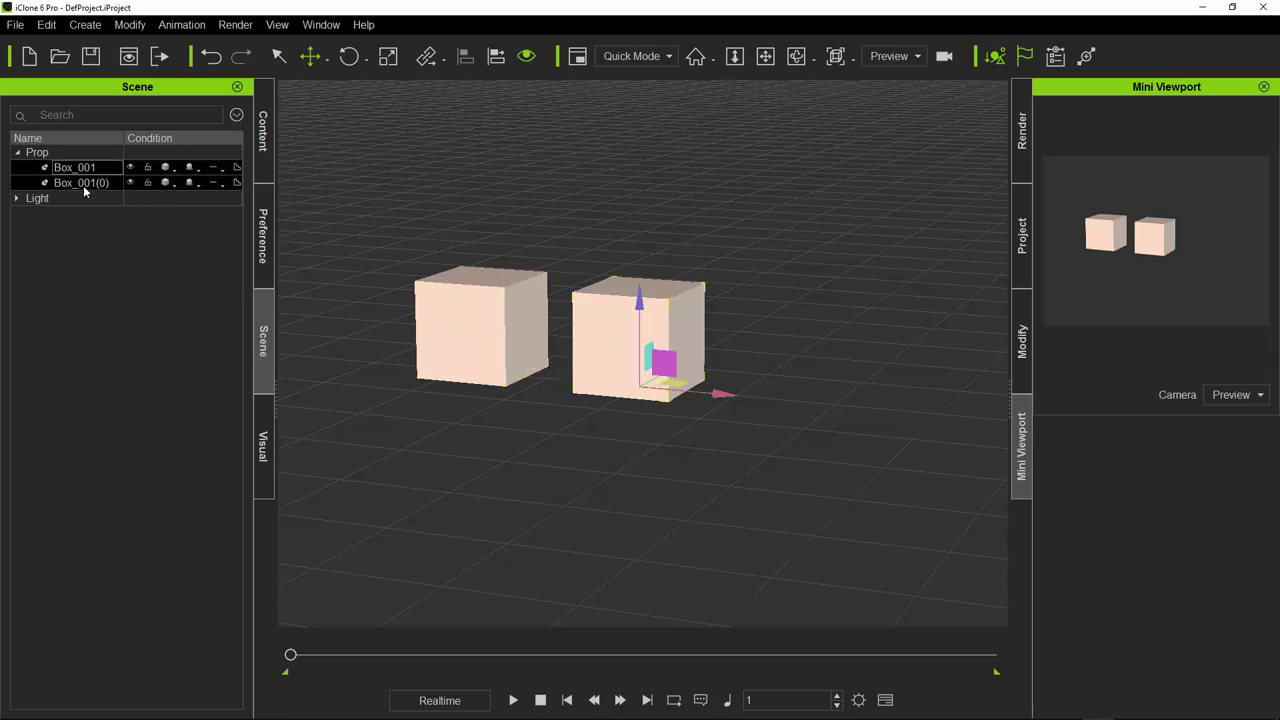
left_click(83, 185)
left_click(68, 168)
left_click(70, 182)
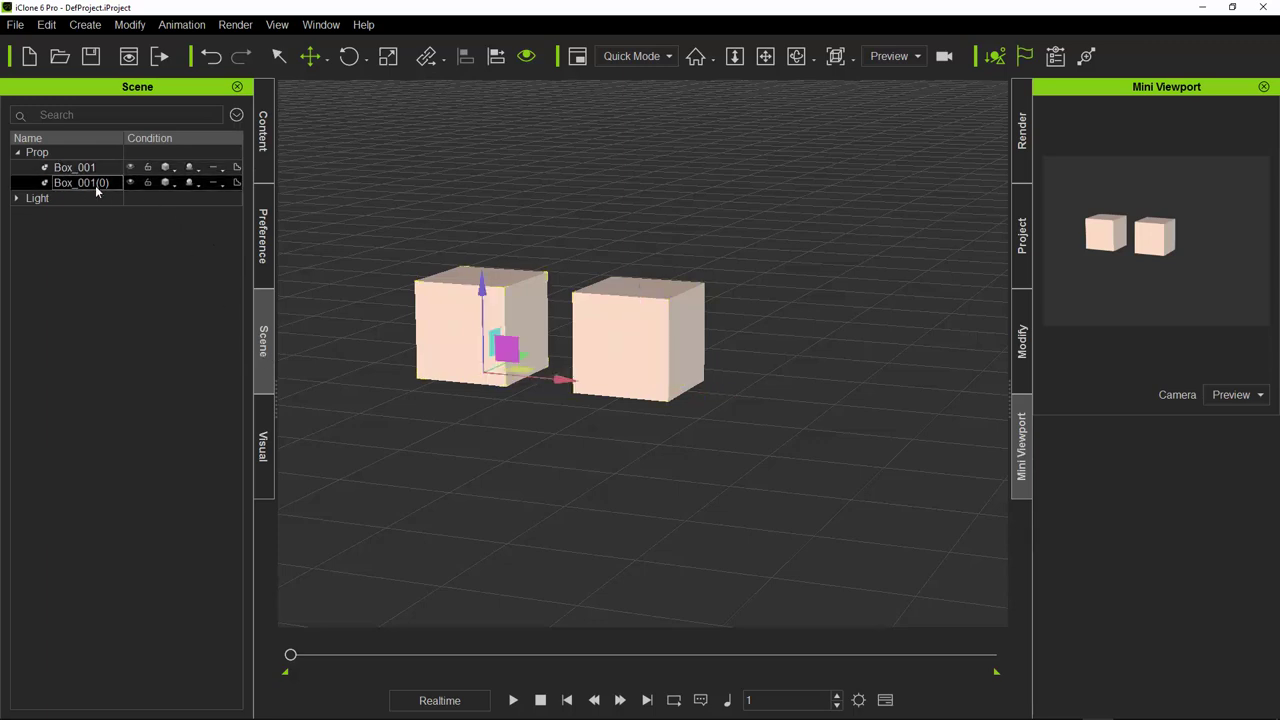
left_click(72, 170)
double_click(90, 194)
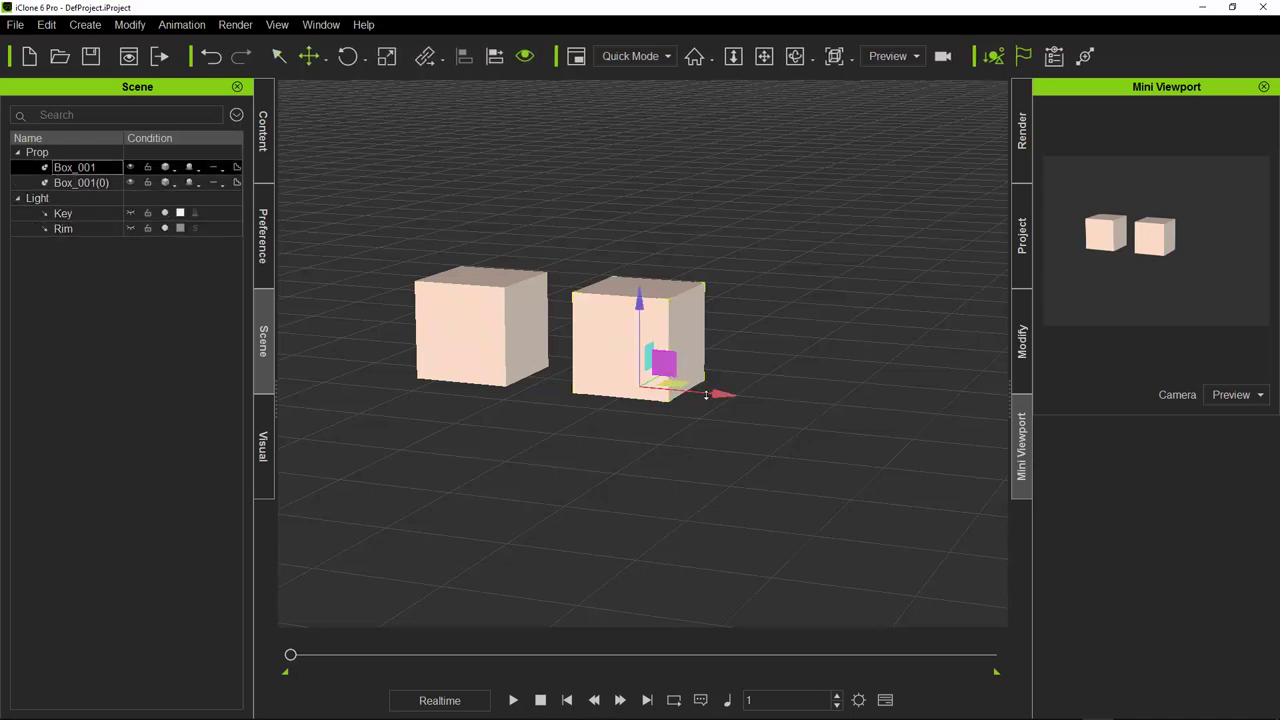
scroll(620, 392, "up", 2)
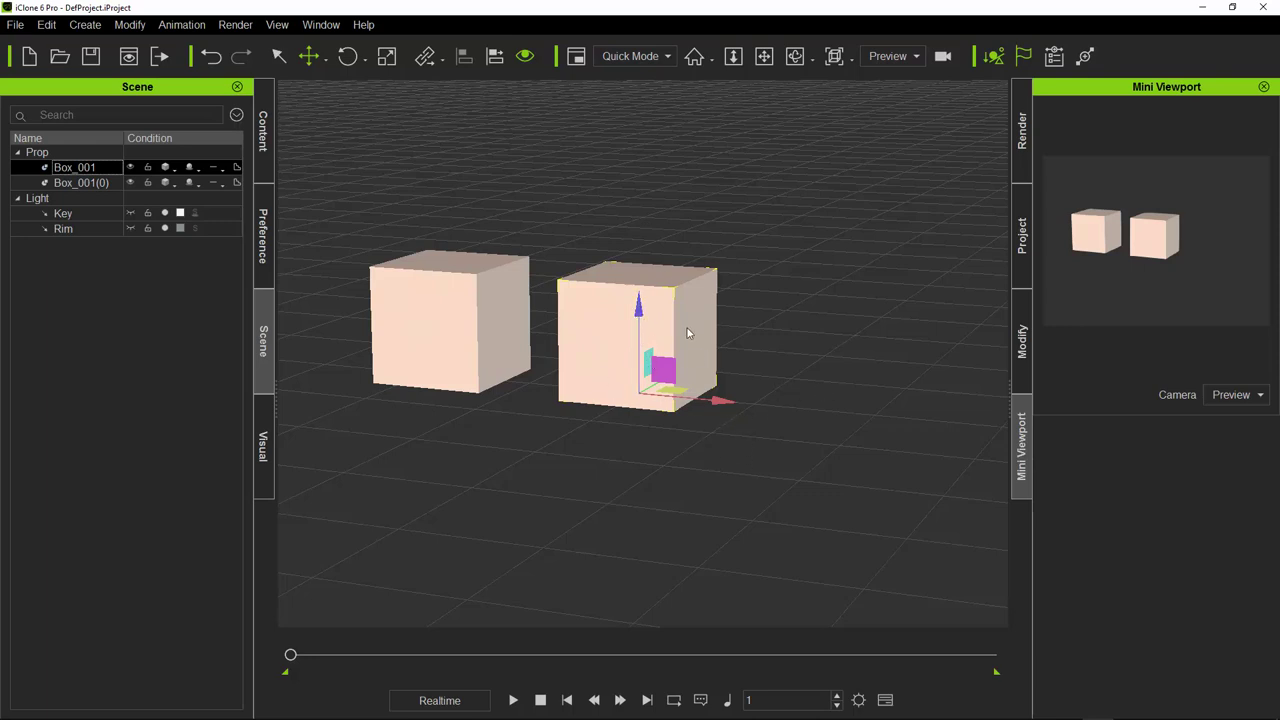
scroll(690, 370, "up", 2)
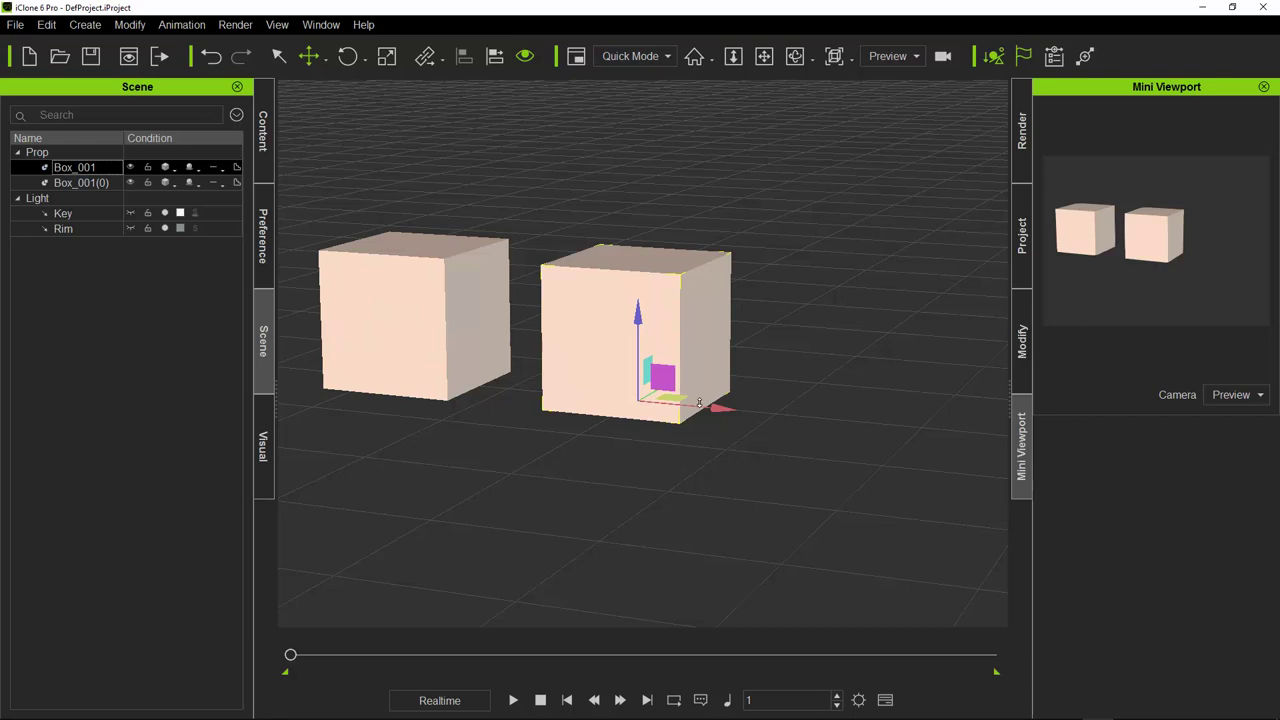
scroll(699, 404, "up", 3)
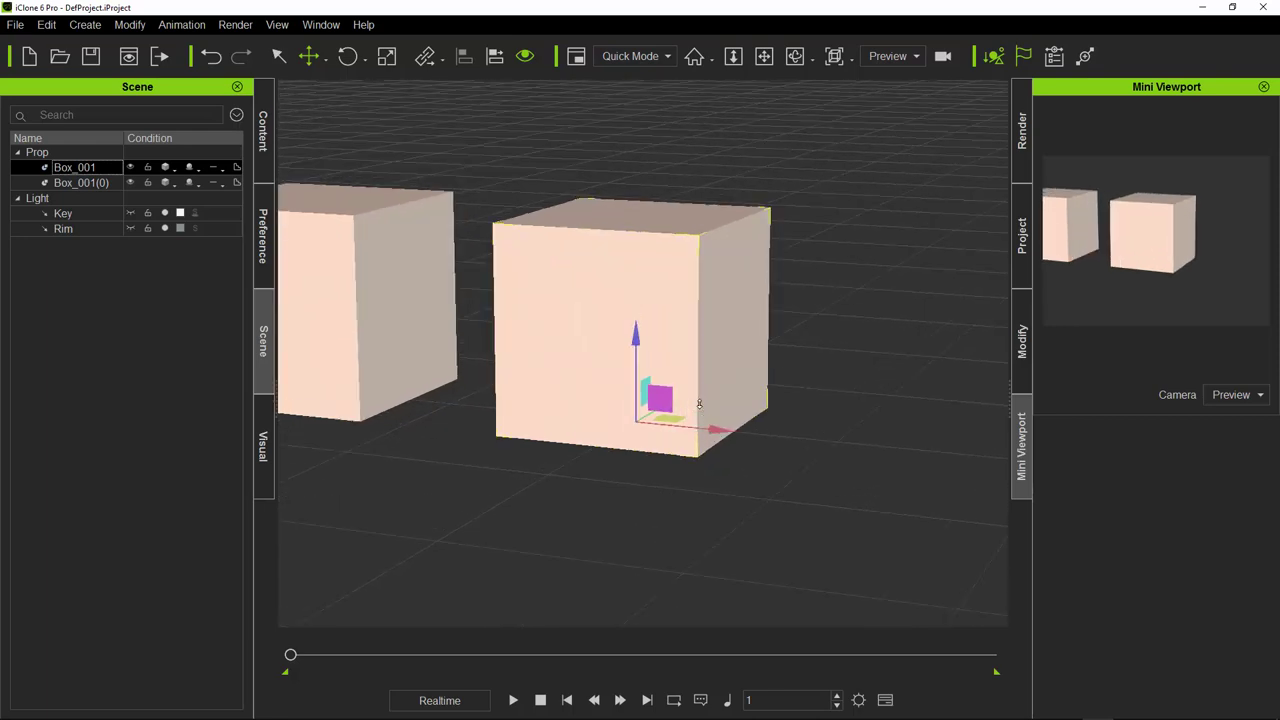
scroll(658, 390, "down", 2)
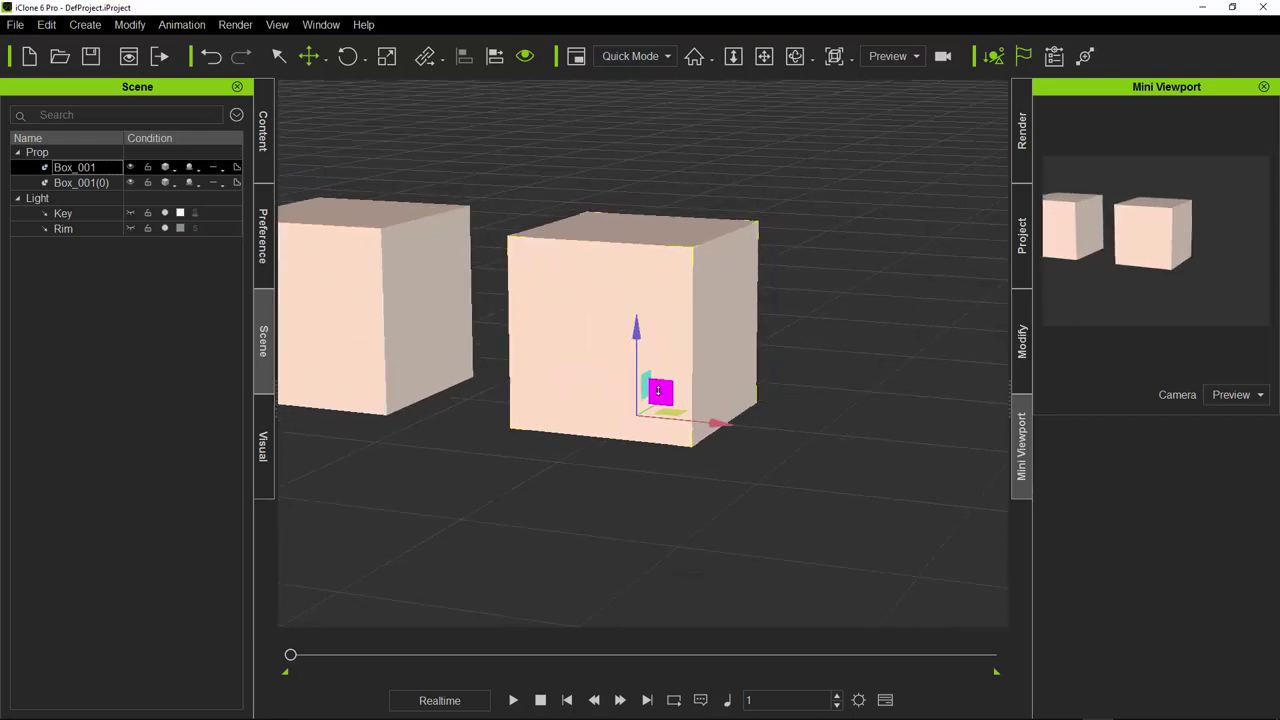
scroll(658, 416, "up", 1)
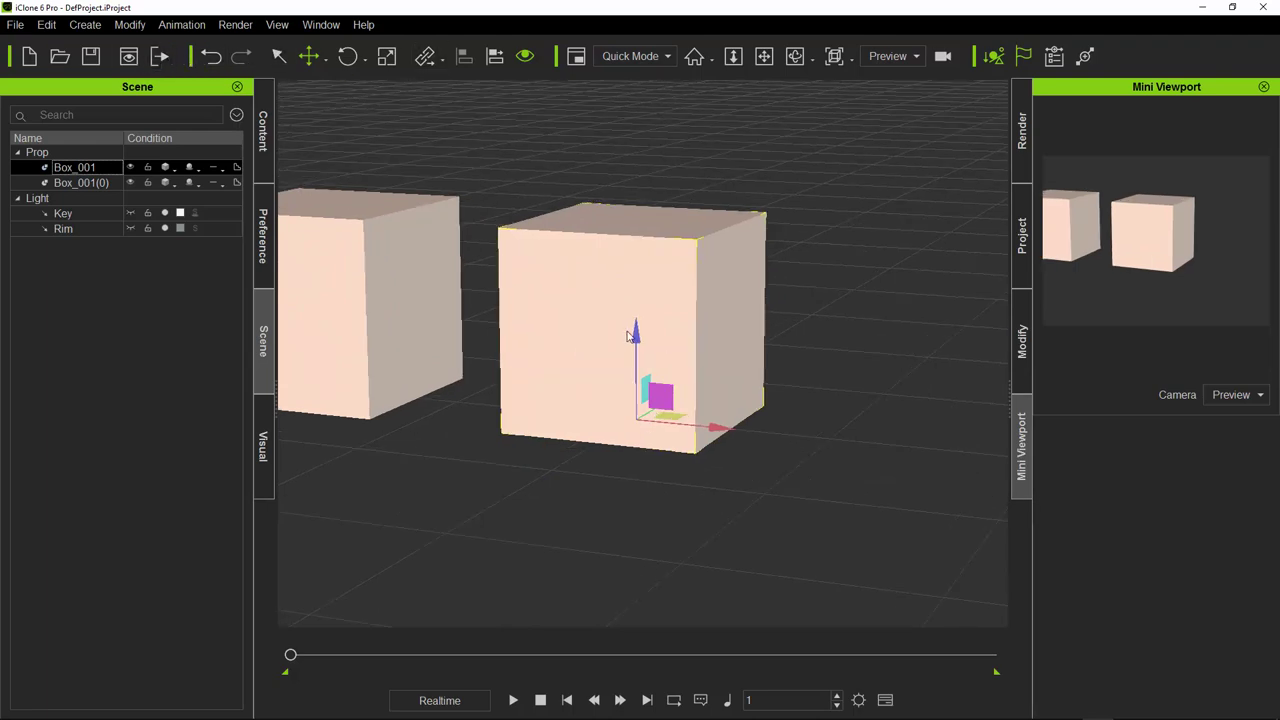
Step: Undo the addition of the second box and redo it
left_click(212, 57)
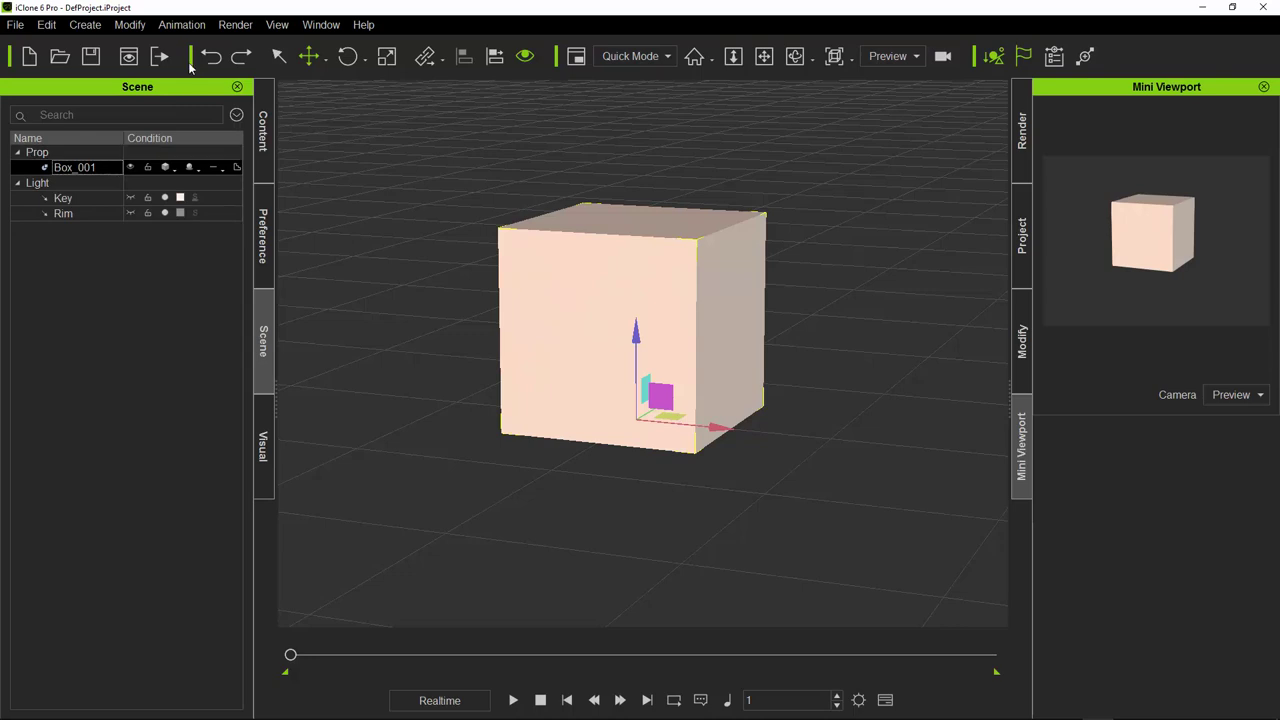
left_click(240, 58)
Step: Switch to the Select tool and select the original box, followed by the second box, in the viewport
key("Escape")
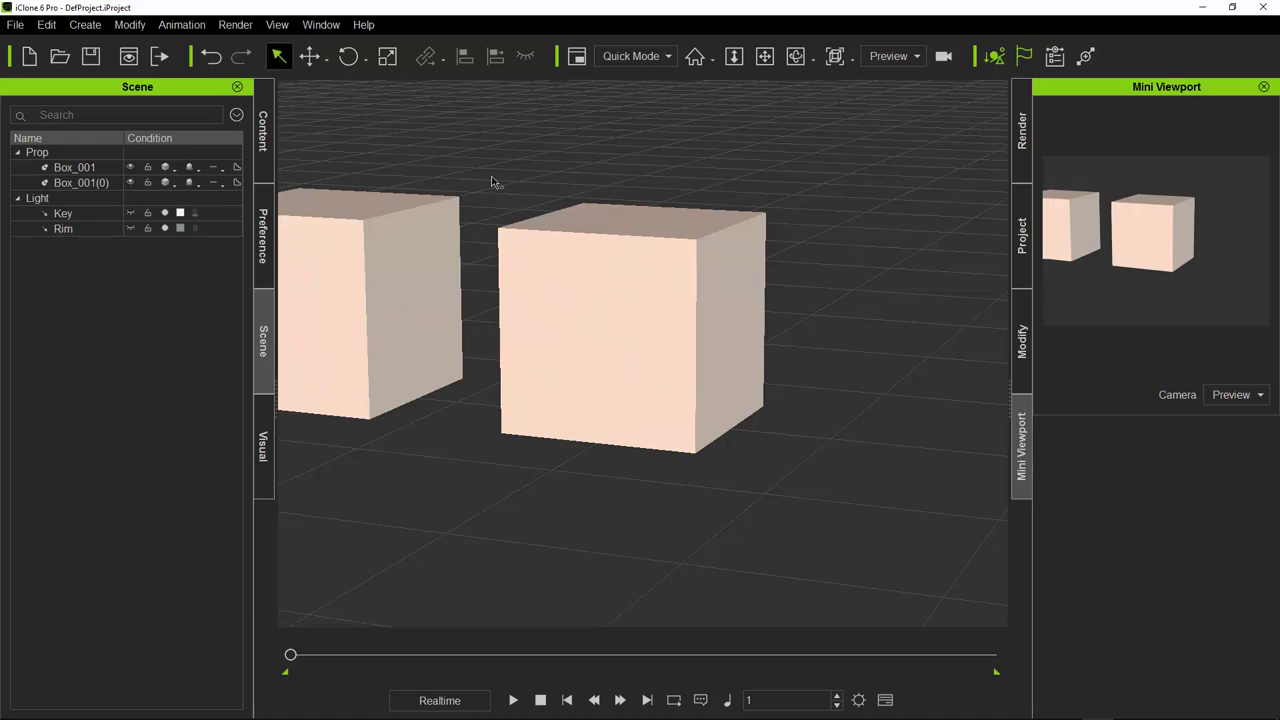
left_click(668, 313)
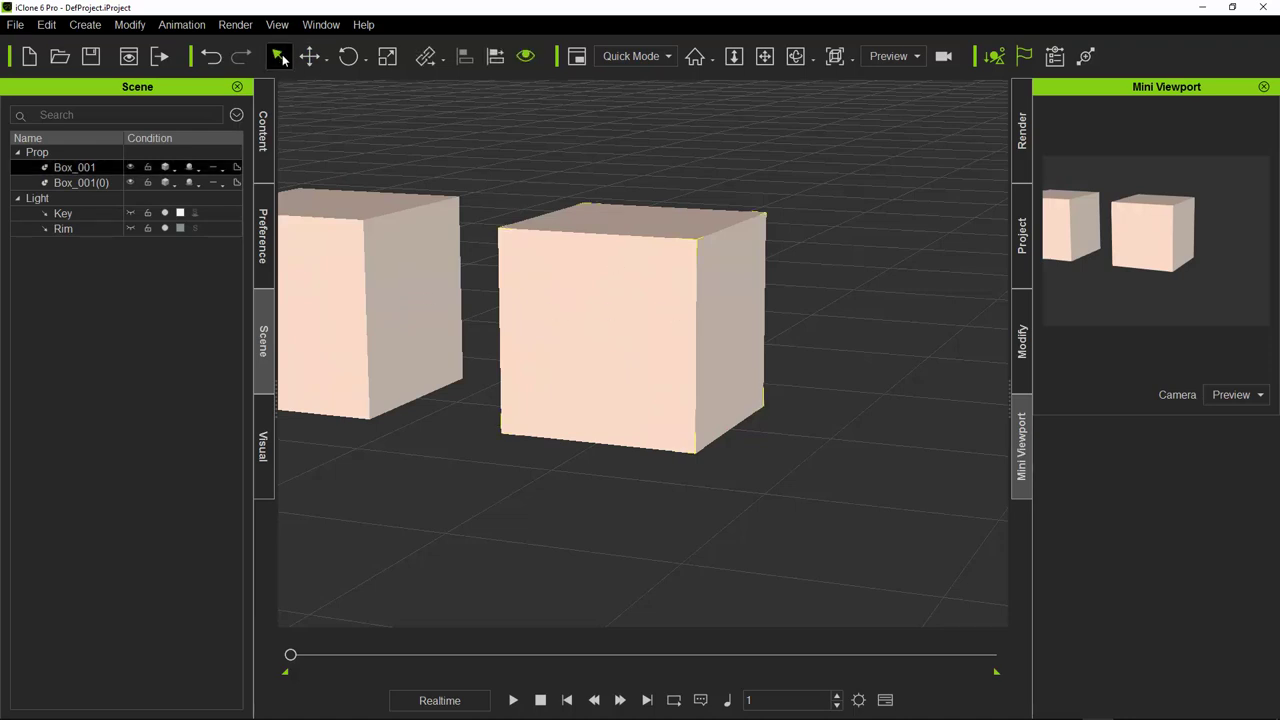
left_click(341, 251)
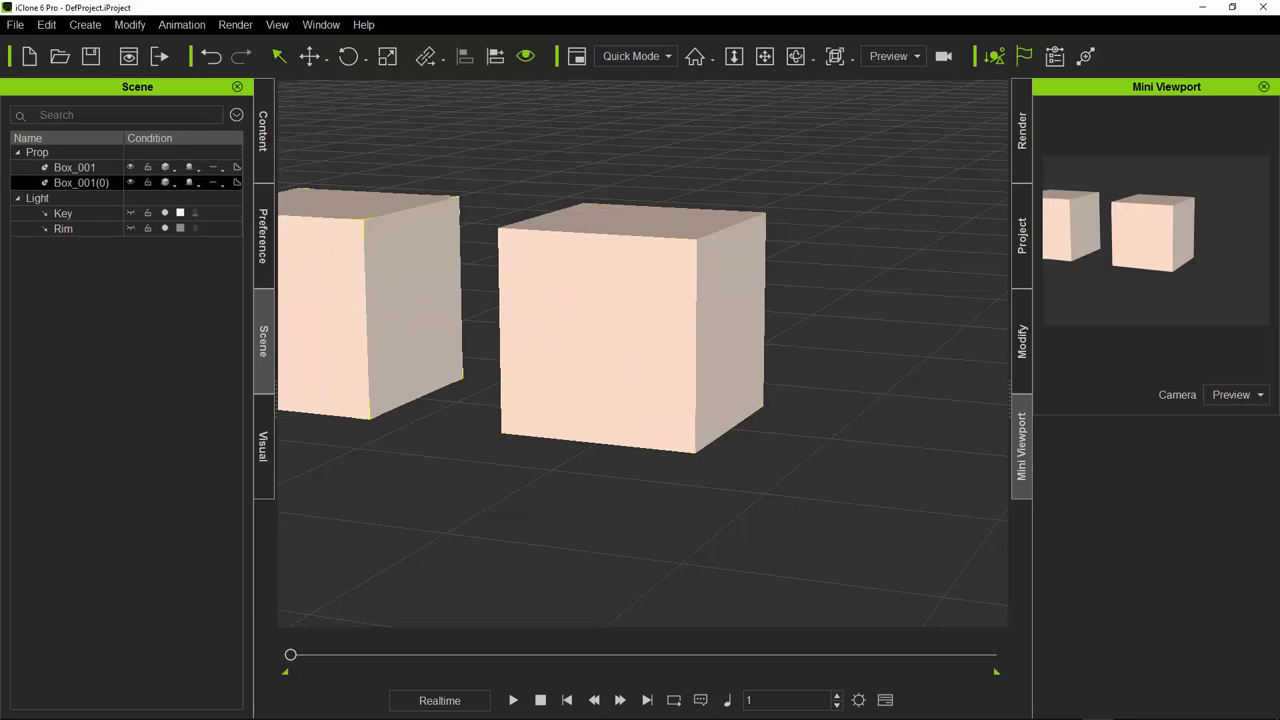
Step: Move the second box along its X axis towards the first box and back, shifting it slightly along its Z axis in between
left_click(309, 58)
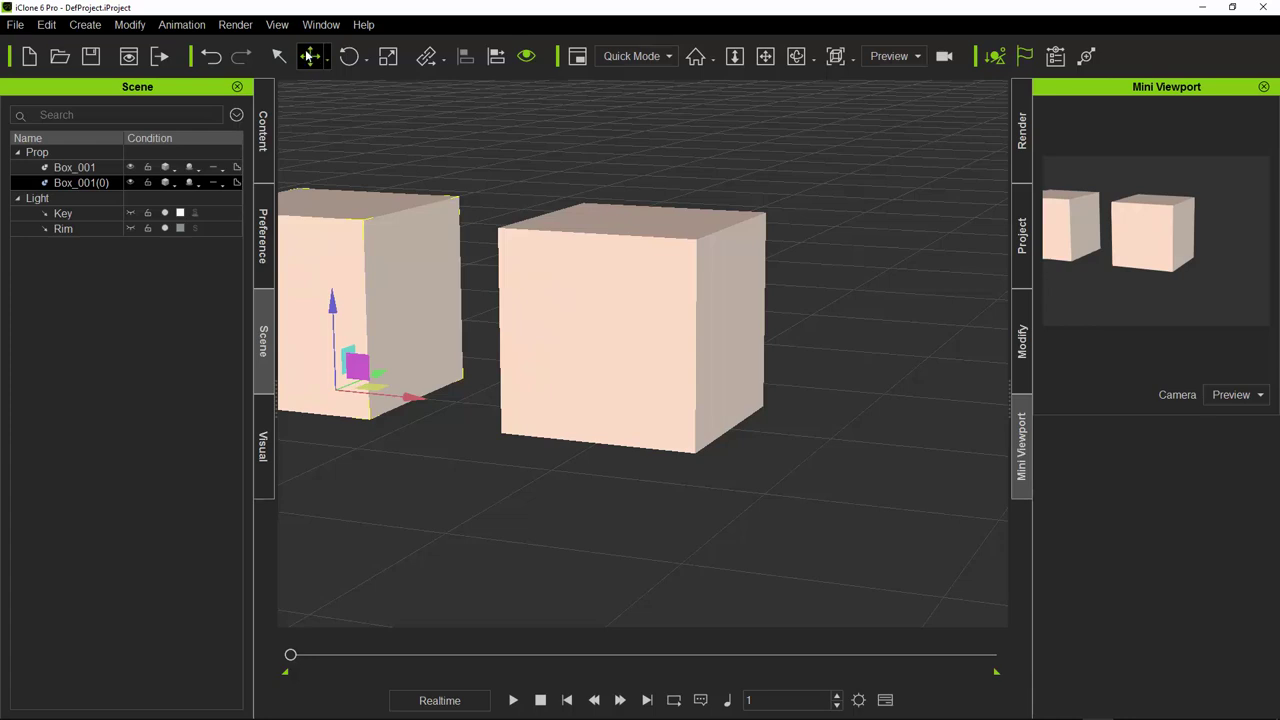
left_click_drag(415, 398, 532, 457)
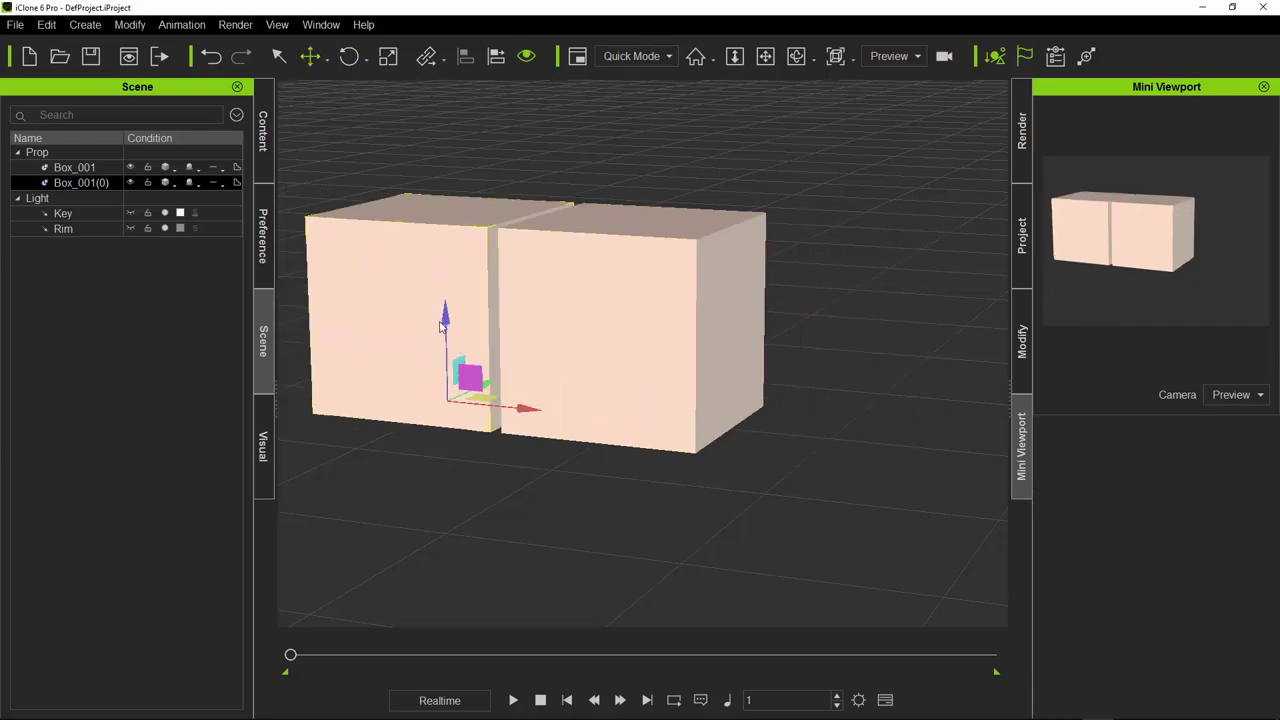
left_click_drag(440, 325, 477, 334)
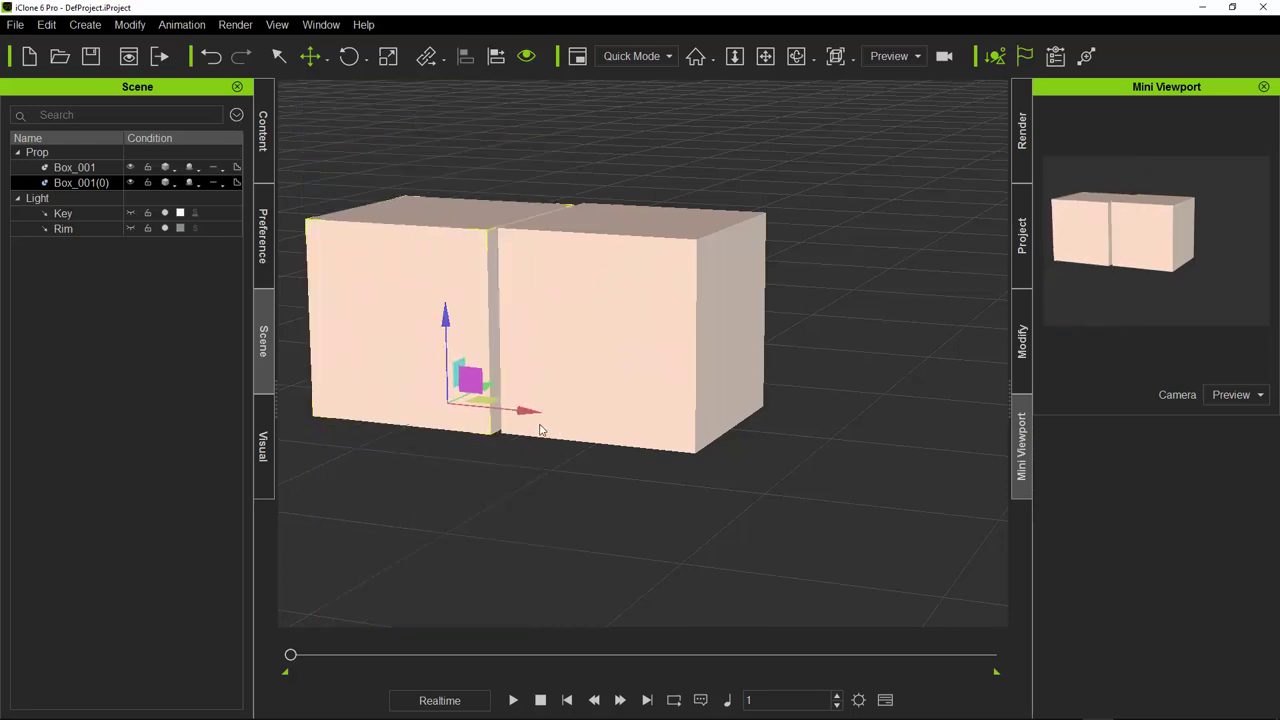
left_click_drag(525, 411, 383, 451)
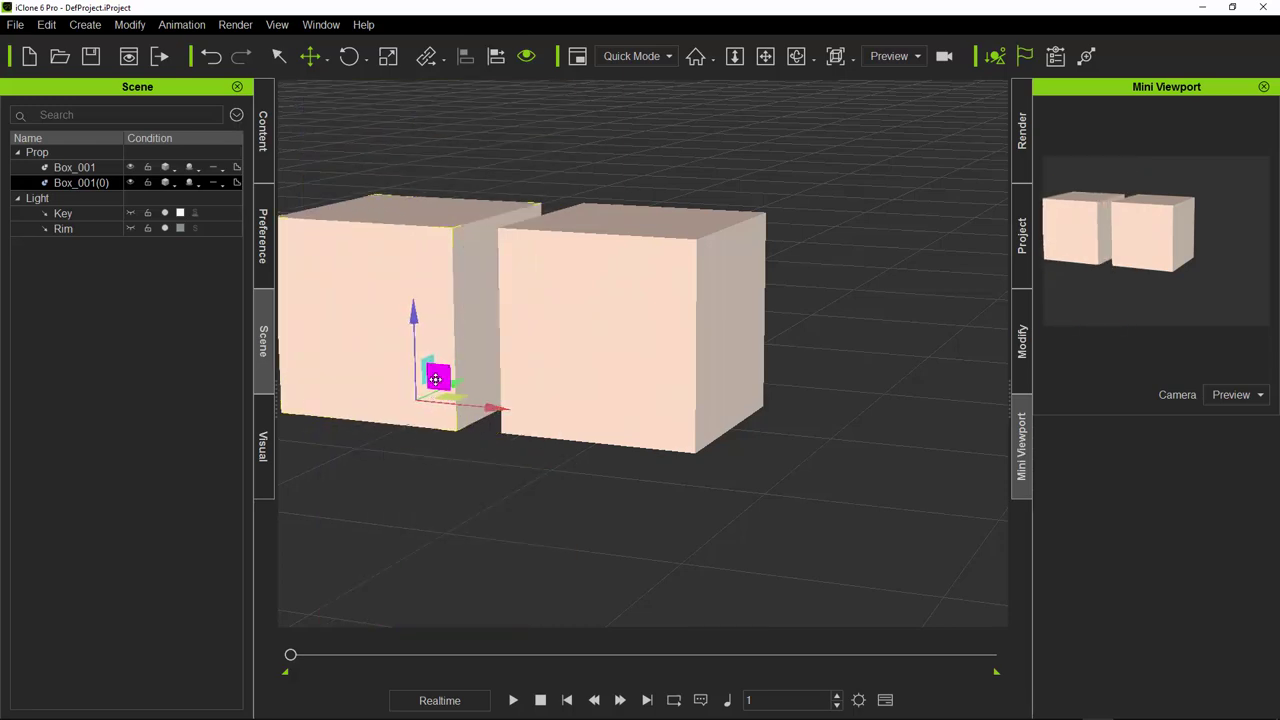
Step: Move the second box on two axes at once with the Move gizmo's plane handles, placing it in front of the first box
left_click_drag(435, 378, 545, 470)
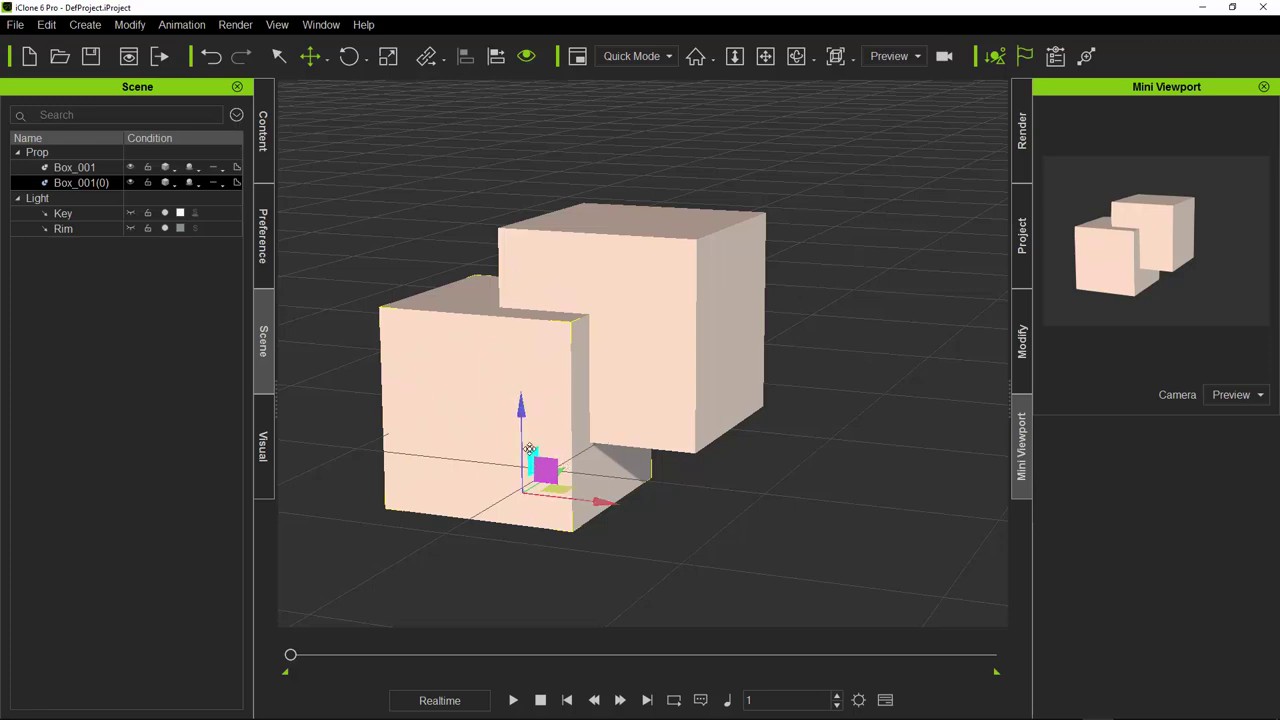
left_click_drag(517, 393, 480, 410)
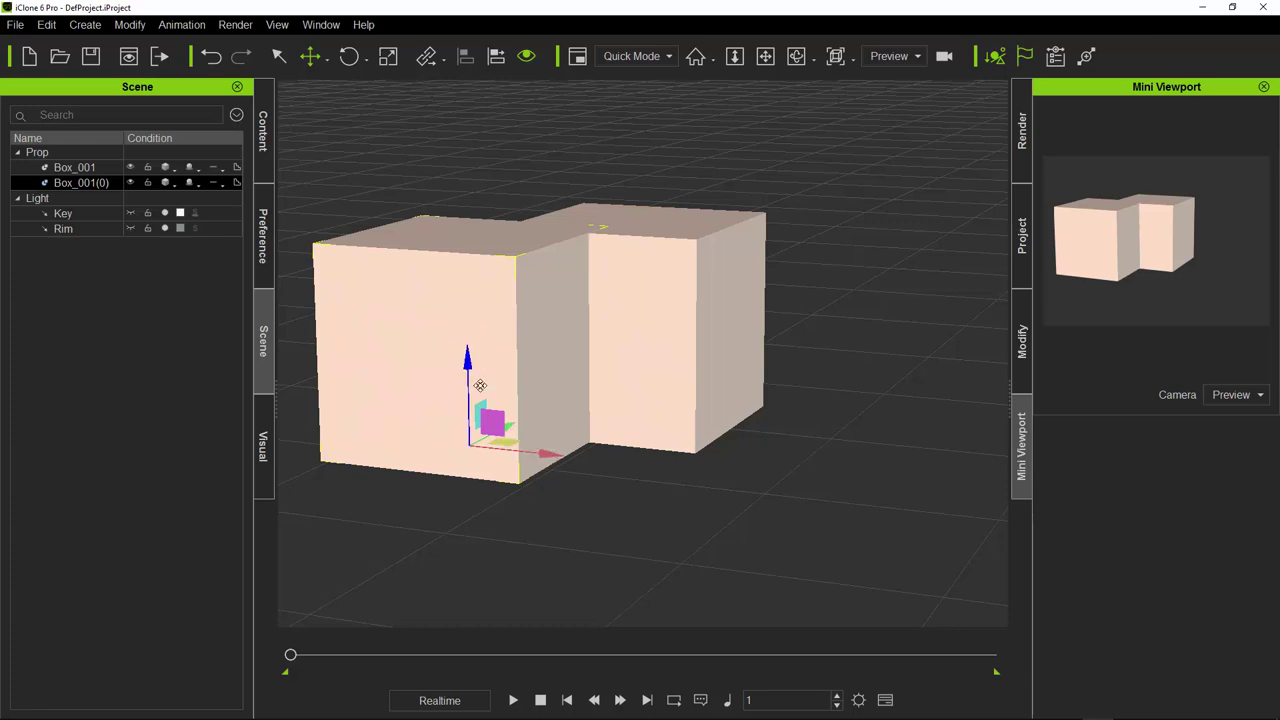
left_click_drag(493, 428, 463, 481)
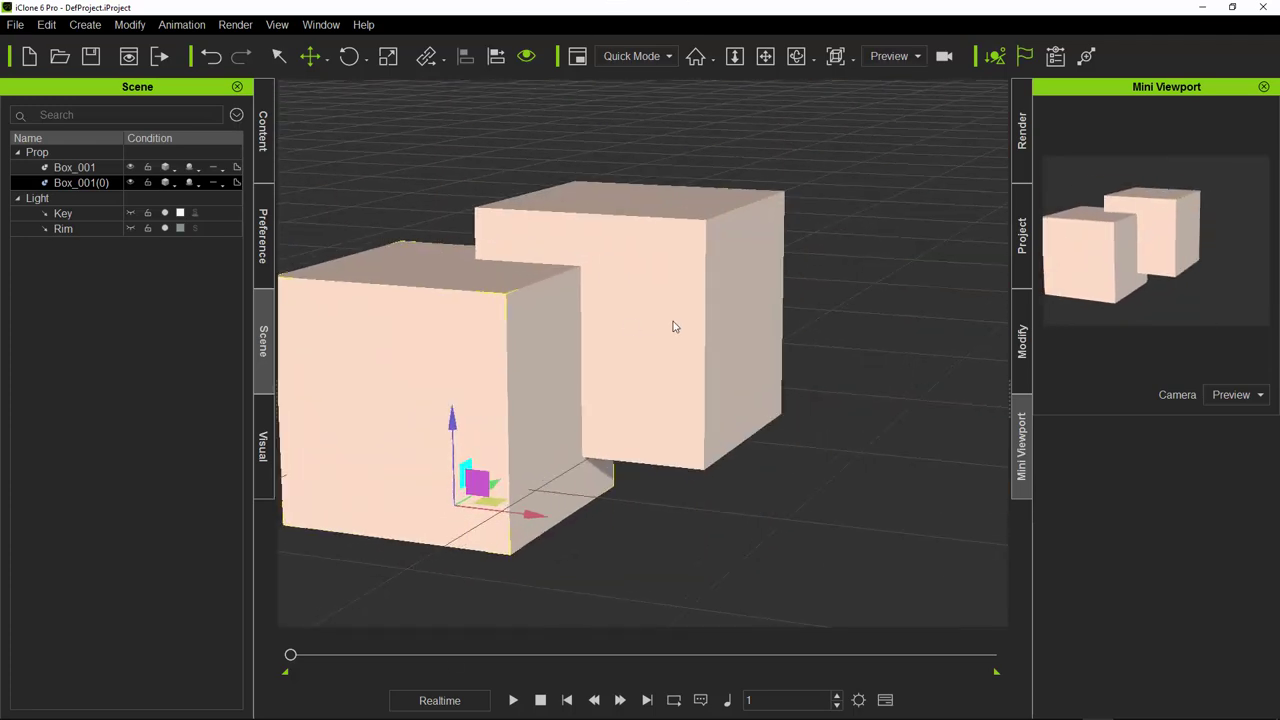
Step: Rotate the second box about its axes with the Rotate tool until it stands tilted in front of the first box
left_click(349, 57)
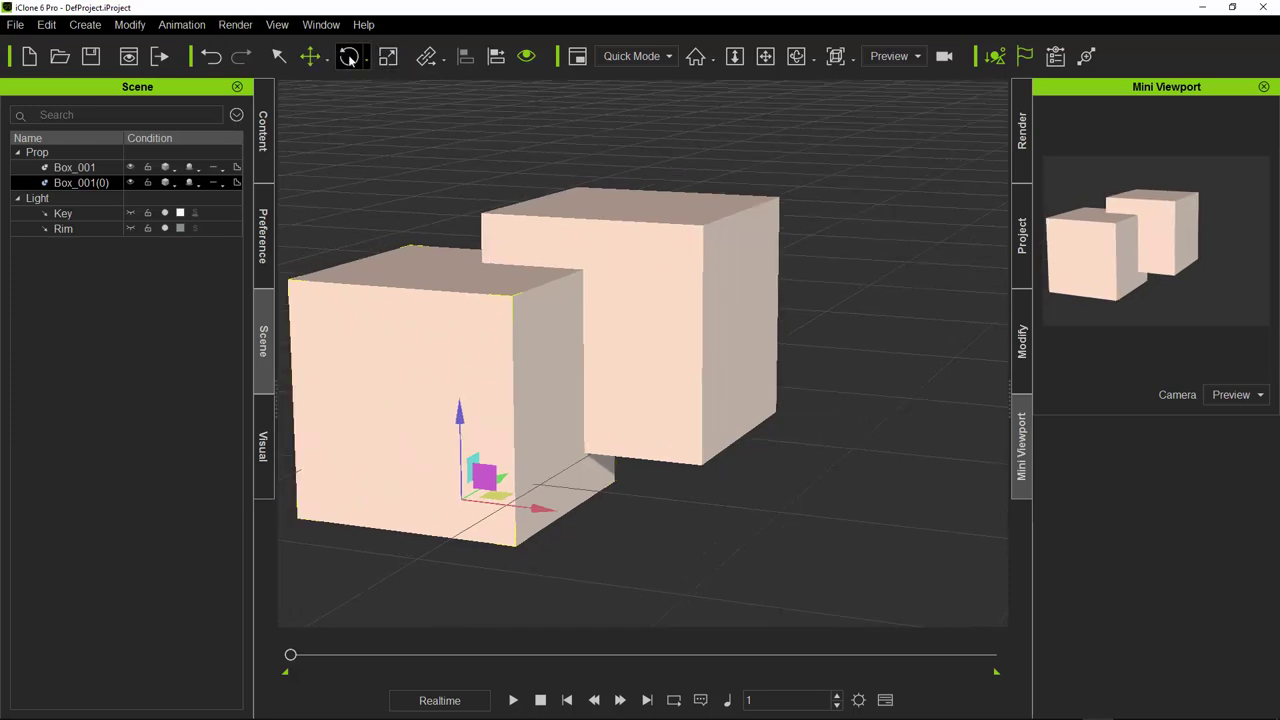
left_click(349, 57)
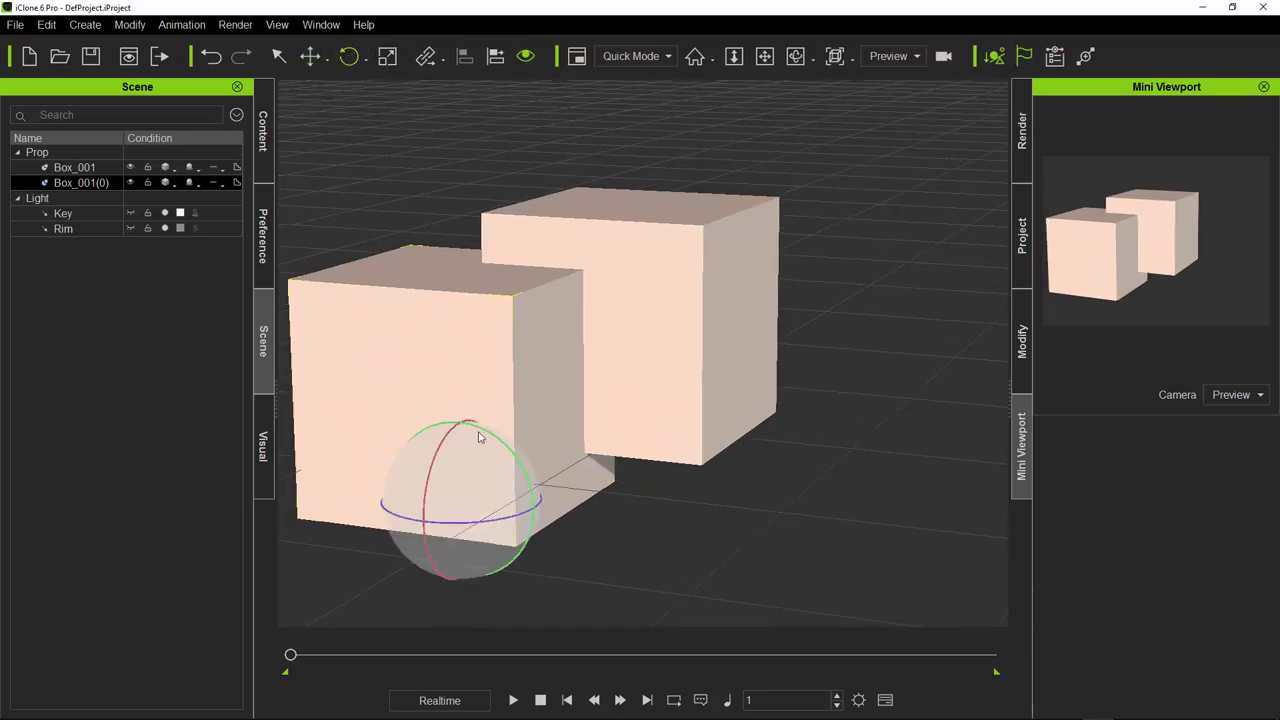
left_click_drag(490, 444, 491, 257)
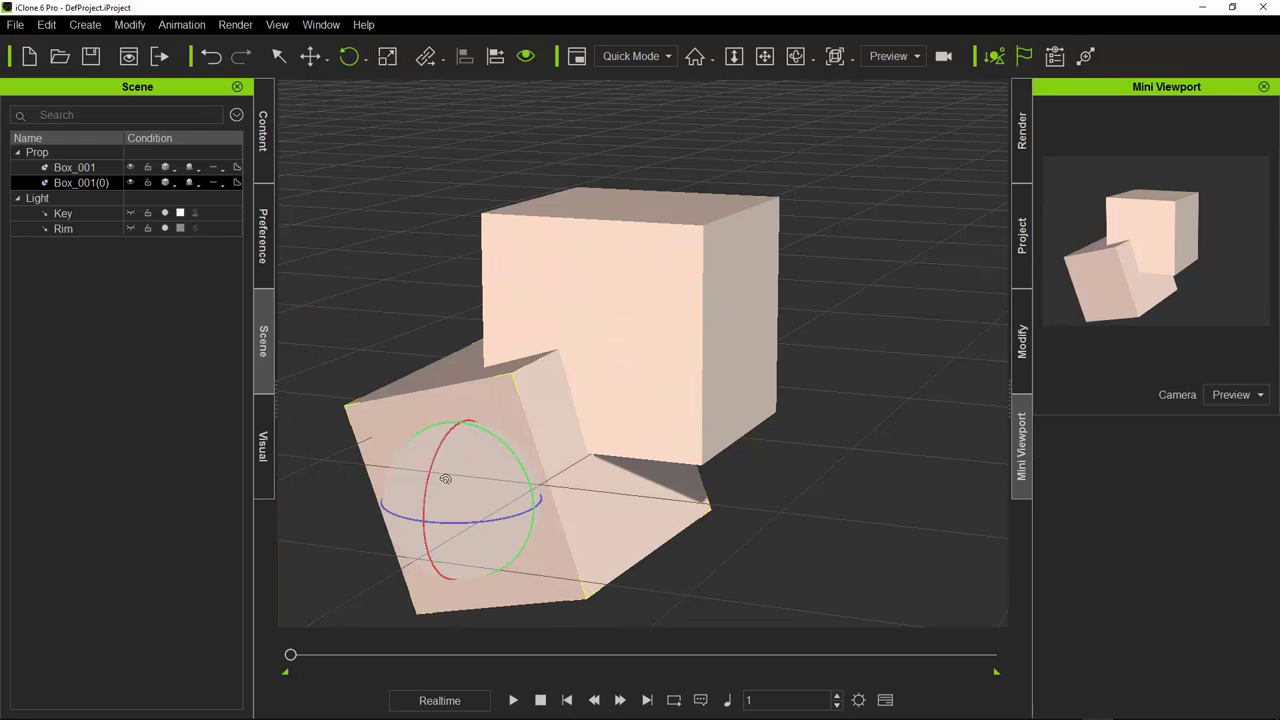
left_click_drag(445, 478, 518, 433)
Step: Delete the second box and select the remaining box in the viewport
key("Delete")
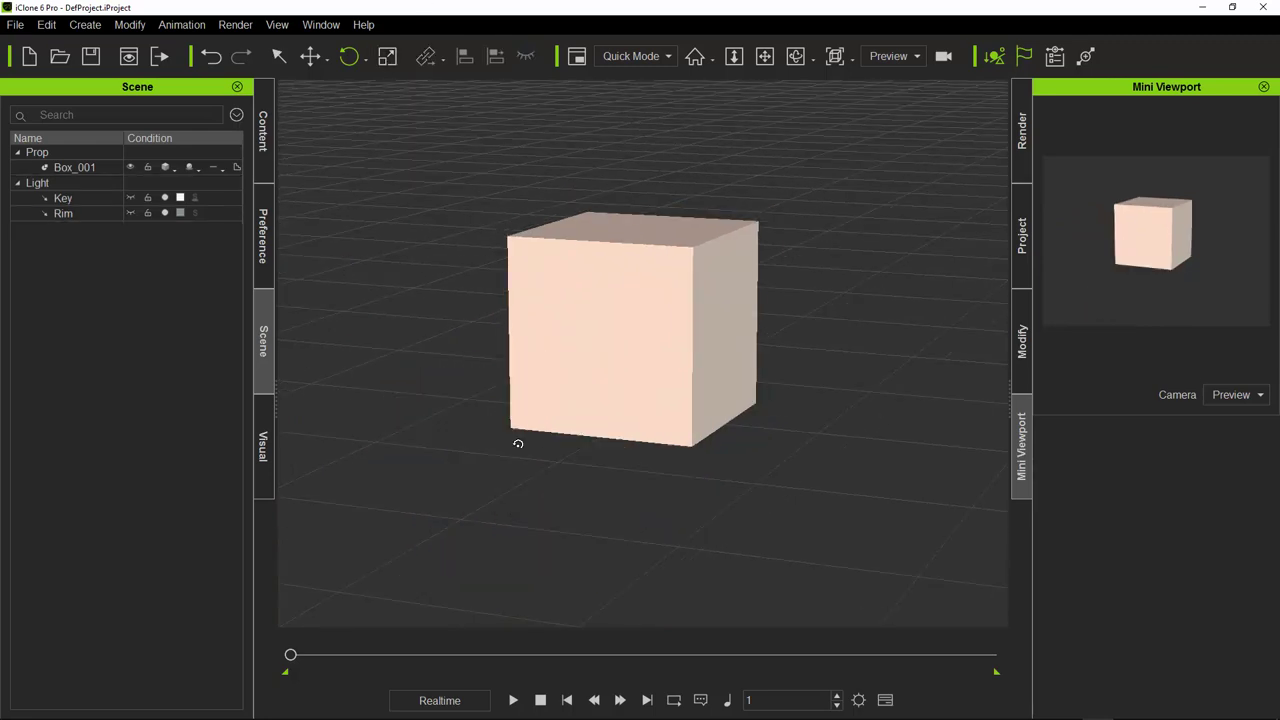
left_click(640, 335)
left_click_drag(640, 335, 620, 300)
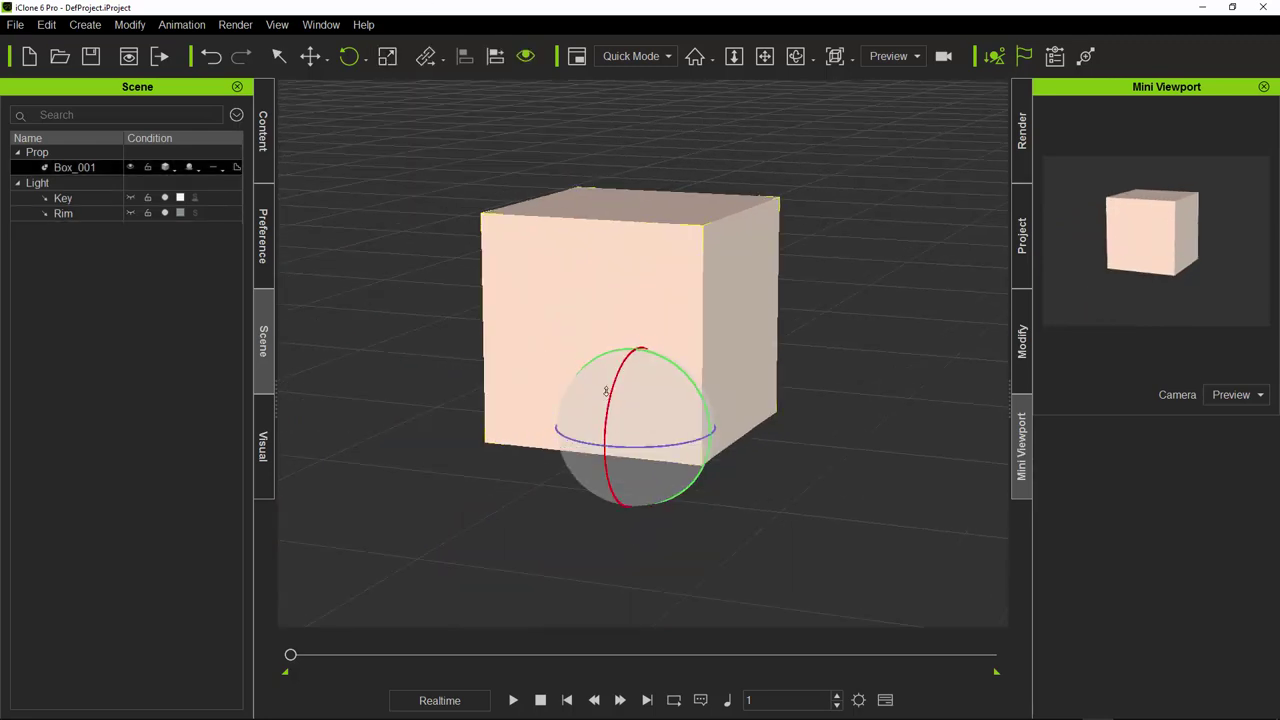
Step: Scale the remaining box along its Z axis down to about half its height
left_click(388, 58)
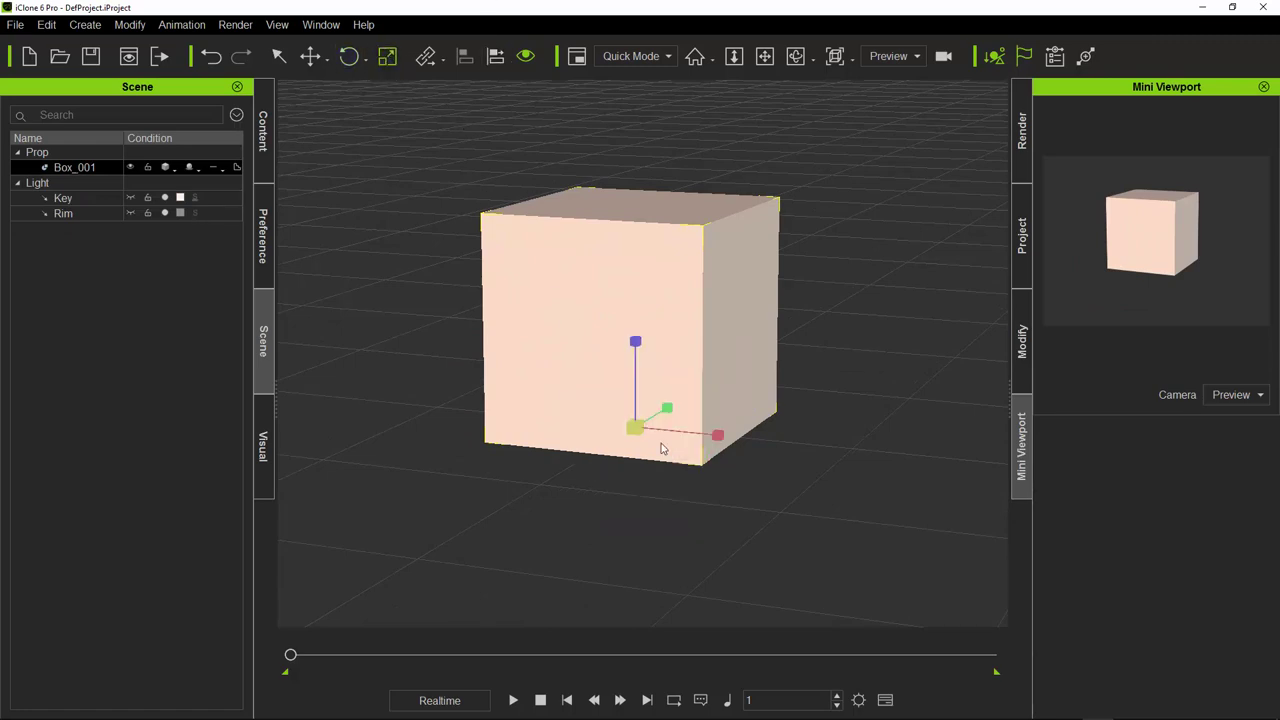
mouse_move(636, 342)
left_mouse_down()
mouse_move(640, 537)
mouse_move(640, 480)
mouse_move(666, 719)
left_mouse_up()
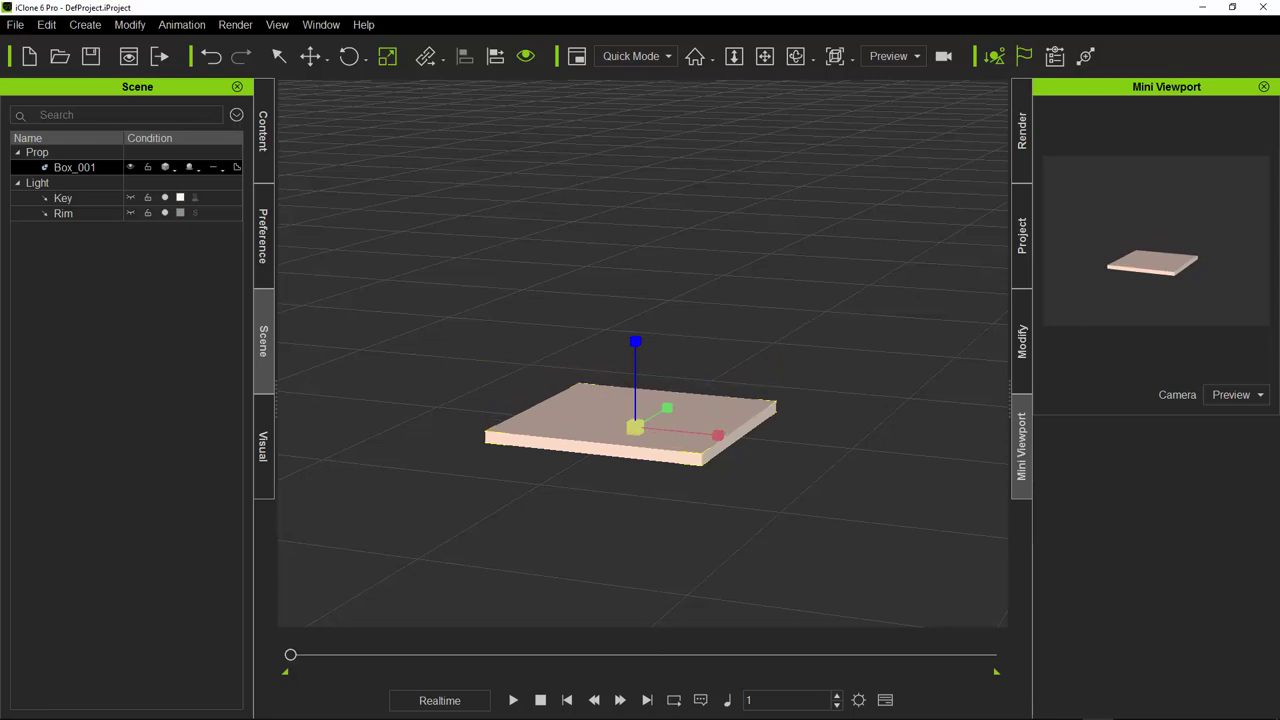
key("ctrl+z")
left_click_drag(657, 306, 657, 343)
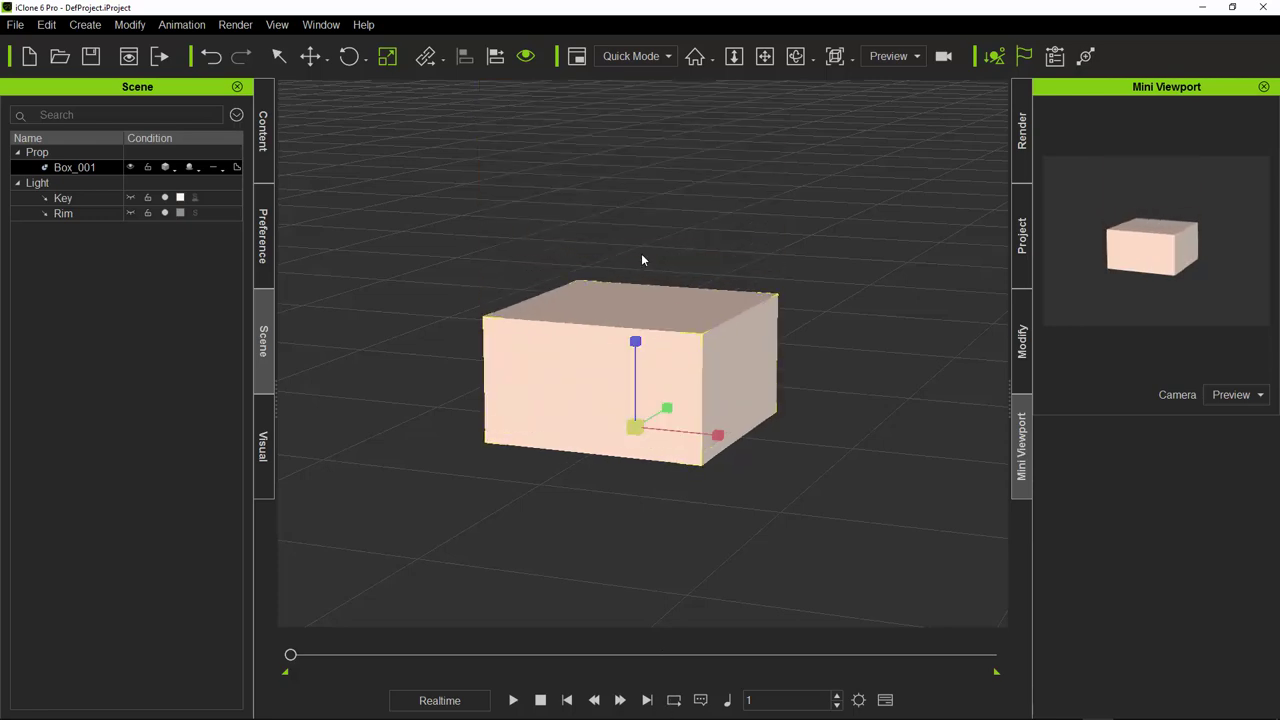
left_click_drag(642, 260, 690, 449)
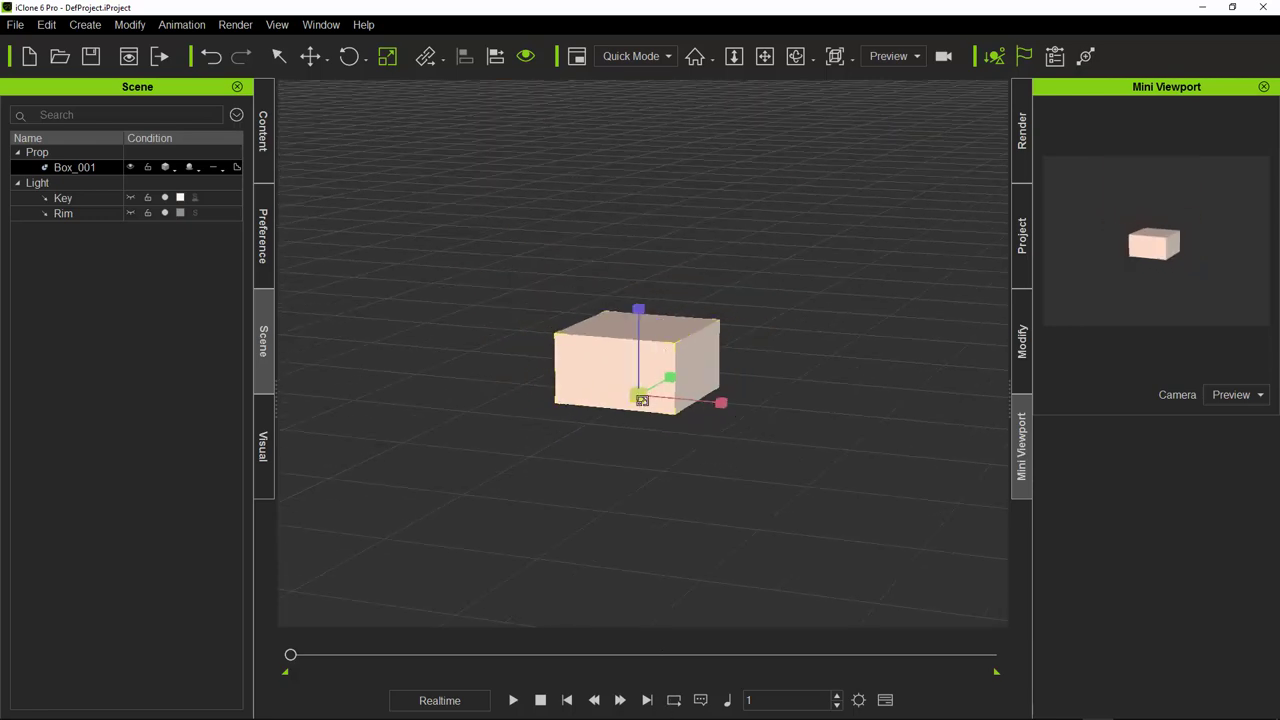
Step: Scale the box down uniformly to a small block and stretch it along its Z axis into a tall column
left_click_drag(637, 396, 502, 545)
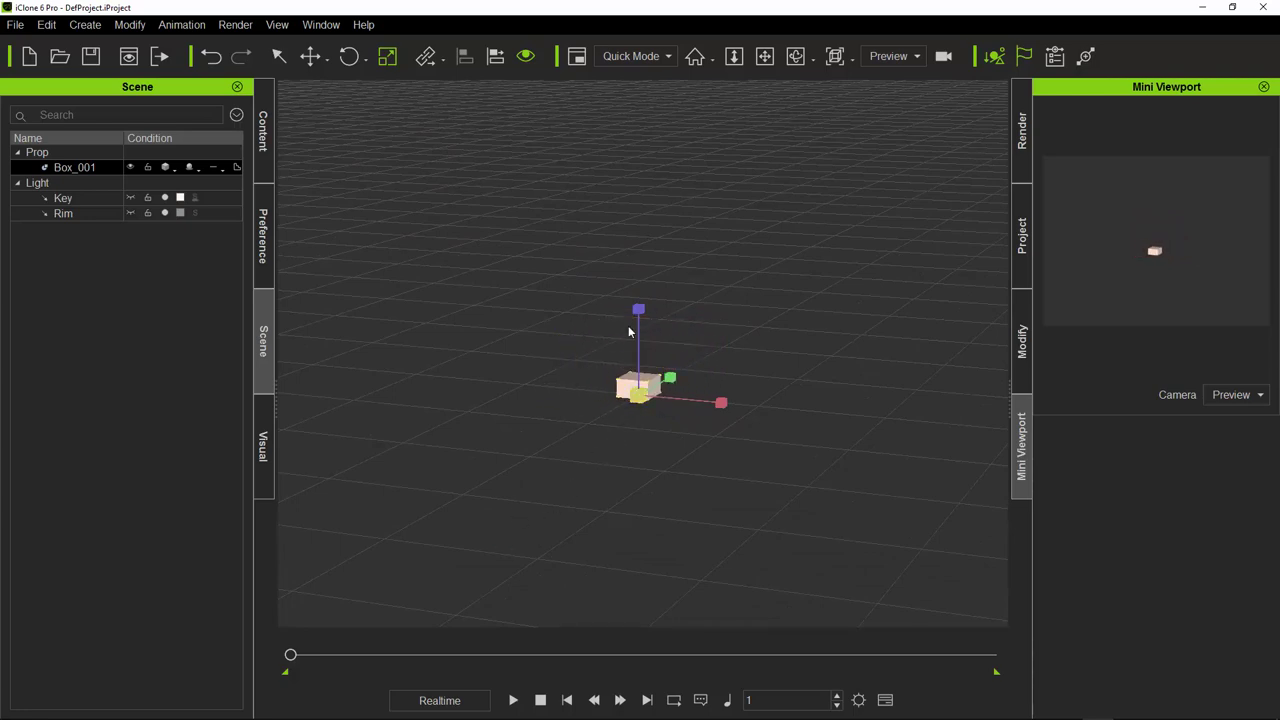
left_click_drag(638, 310, 641, 10)
left_click_drag(728, 408, 880, 452)
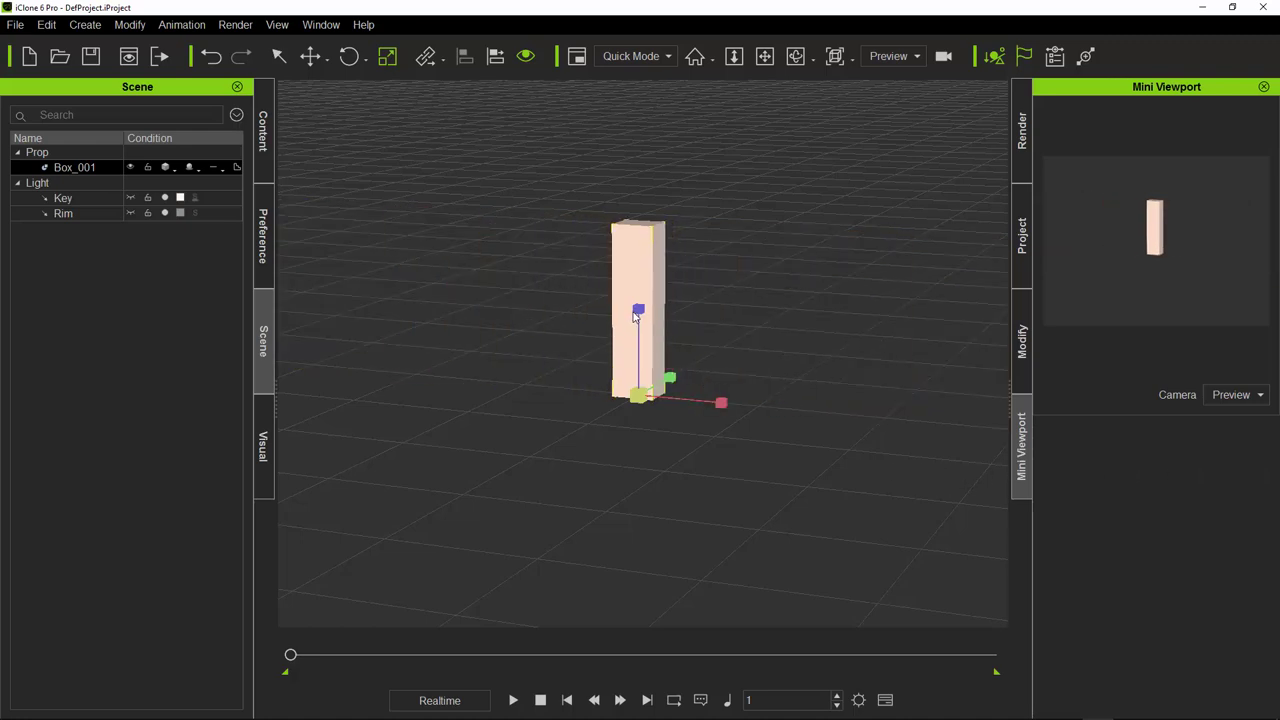
Step: Scale the column along its Z and Y axes into a low, flat plank and keep it selected
left_click_drag(634, 316, 660, 368)
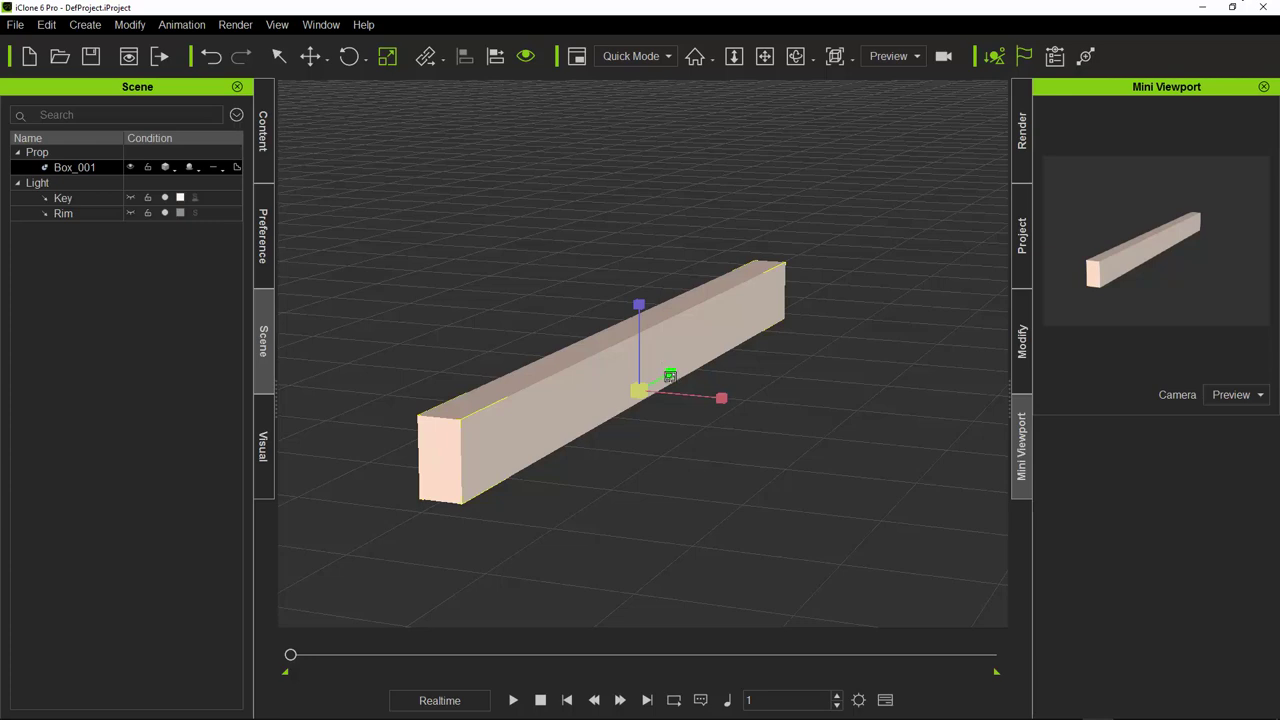
left_click_drag(676, 372, 549, 474)
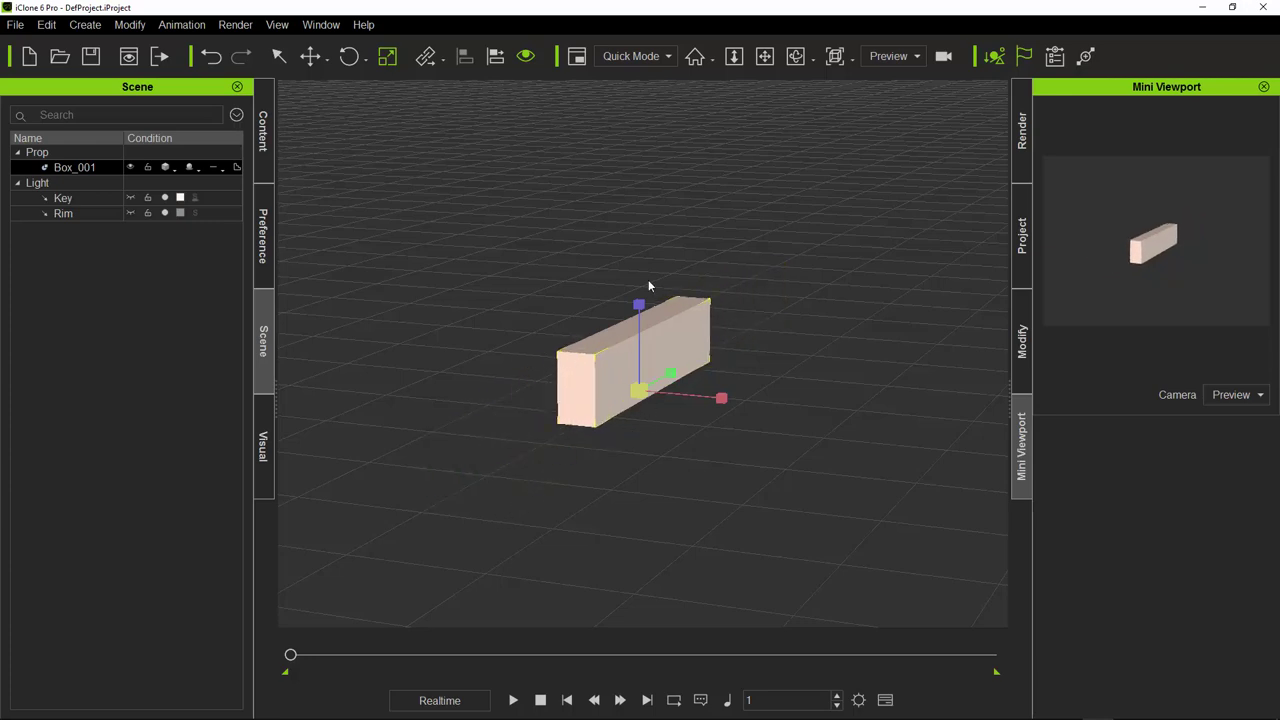
left_click_drag(638, 304, 632, 476)
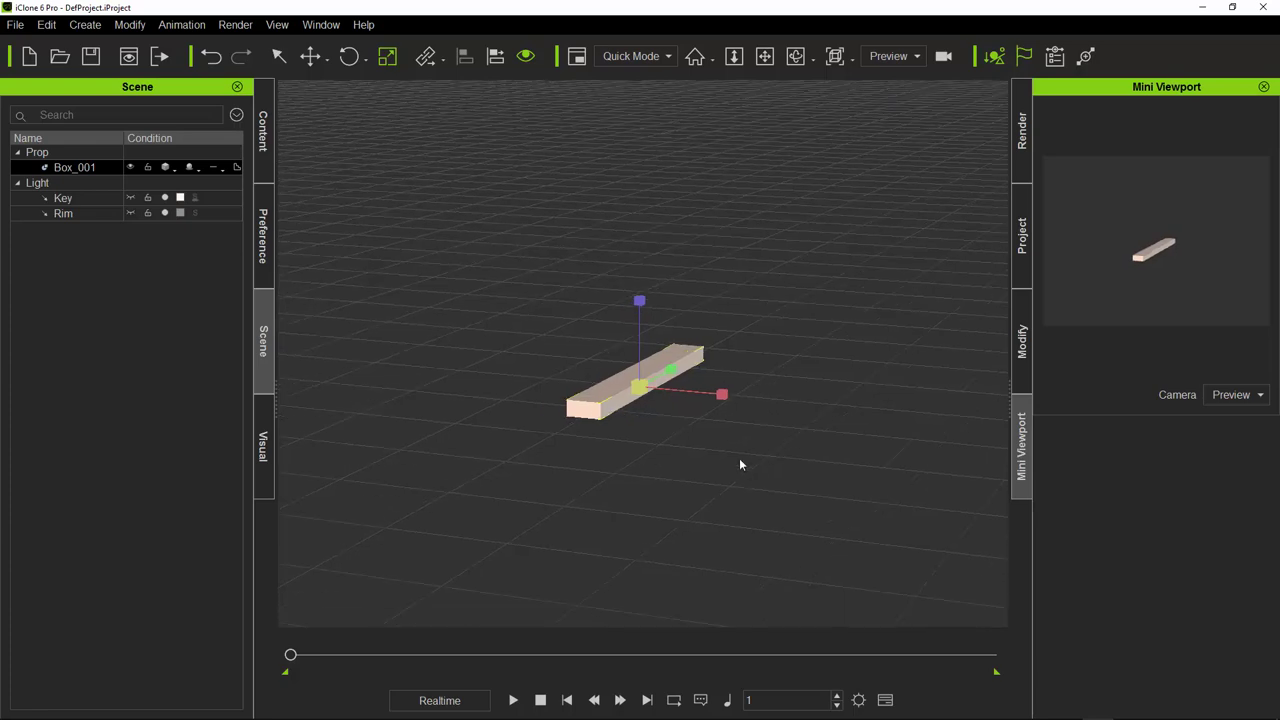
left_click(676, 404)
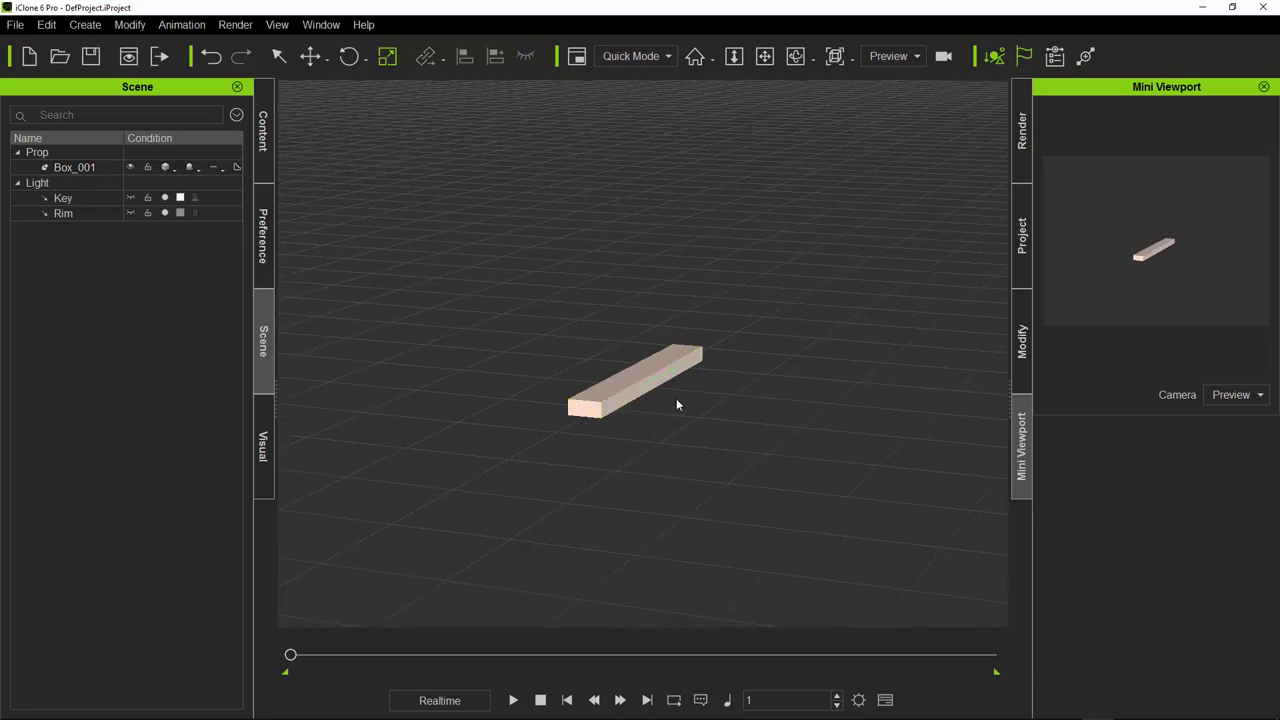
left_click(605, 390)
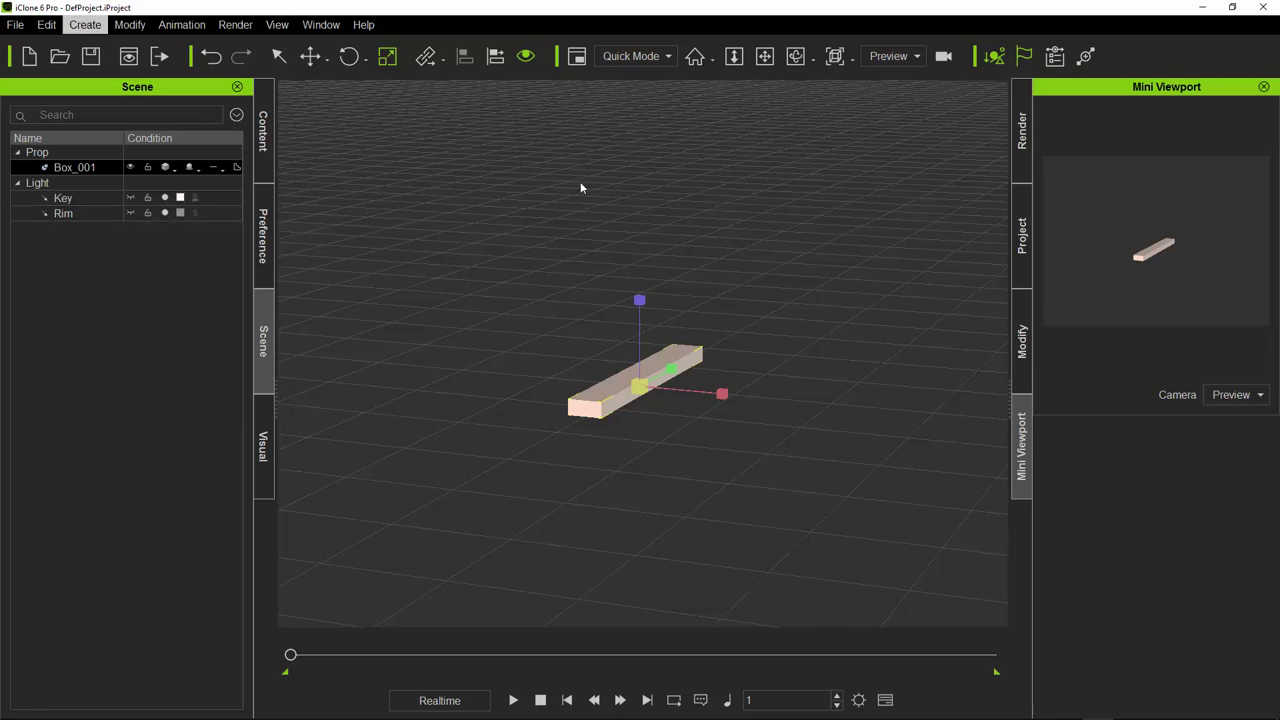
Step: Open Multi-Duplicate for the plank and set the spatial offset to 0.93
left_click(47, 25)
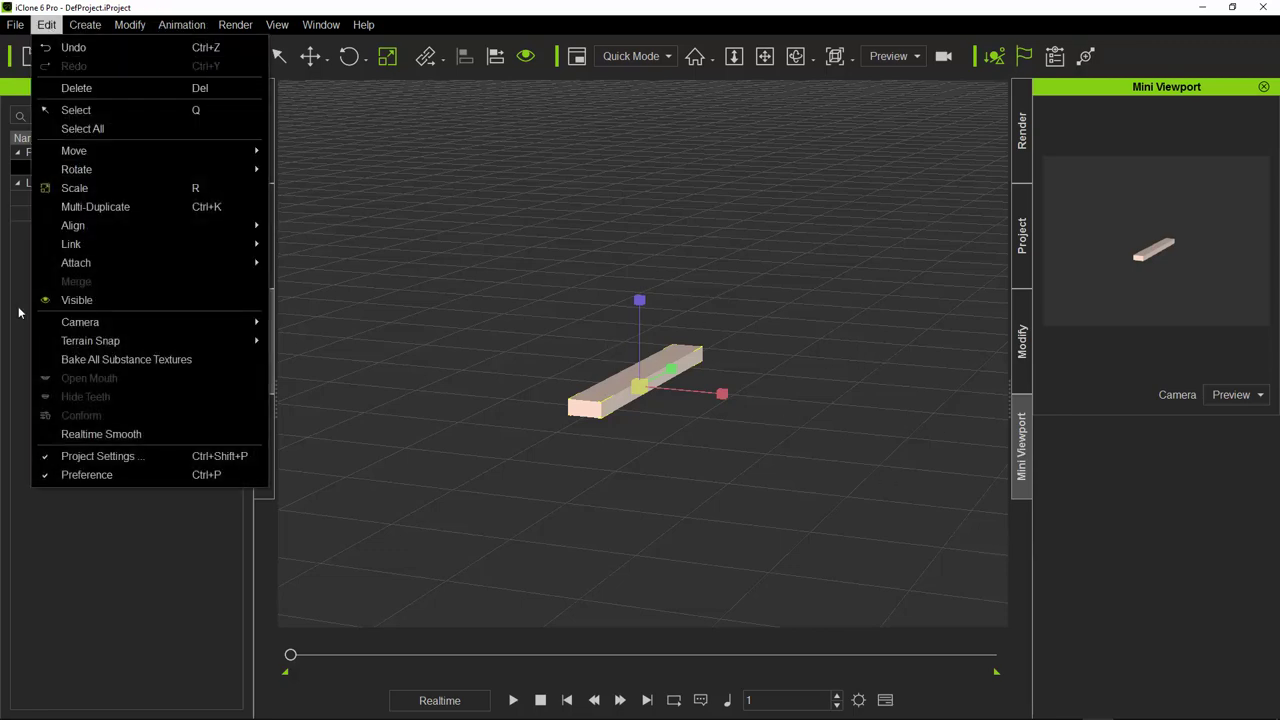
left_click(96, 207)
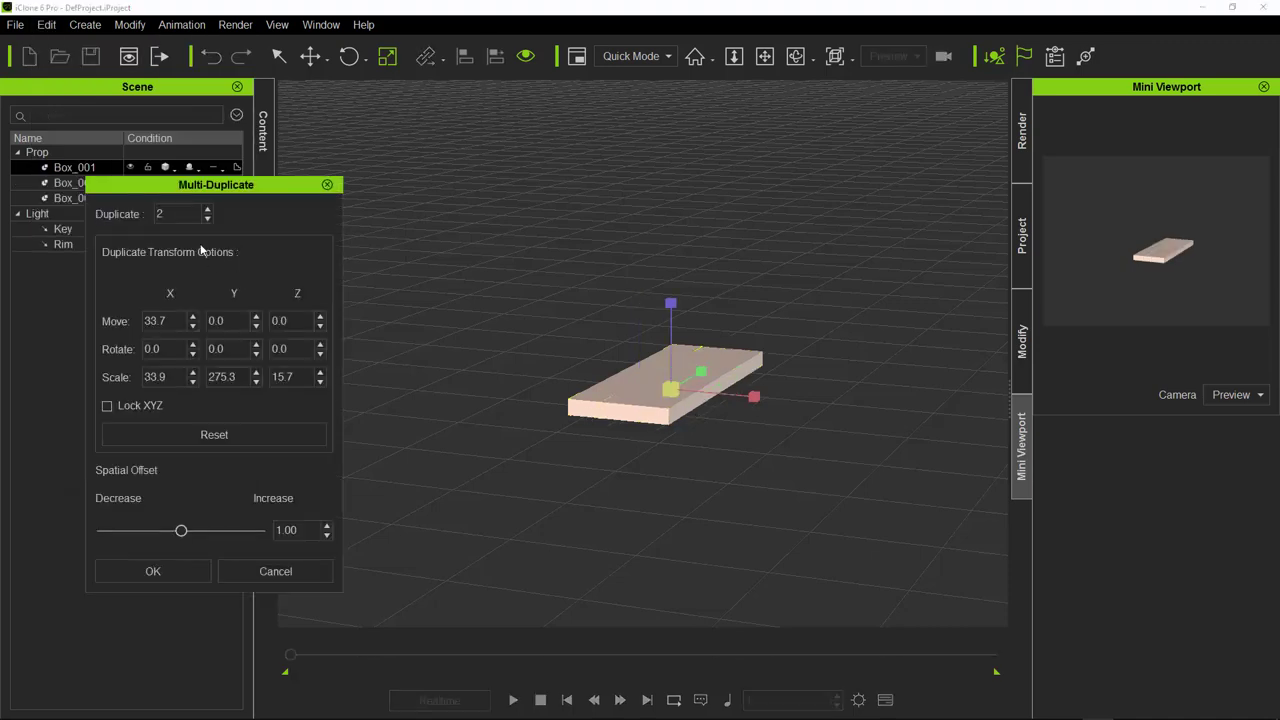
double_click(181, 214)
left_click(181, 531)
mouse_move(181, 533)
left_mouse_down()
mouse_move(309, 537)
mouse_move(176, 535)
left_mouse_up()
Step: Set the duplicates' move offset to 20.0 in Y and 20.0 in Z
left_click(256, 317)
left_click(256, 317)
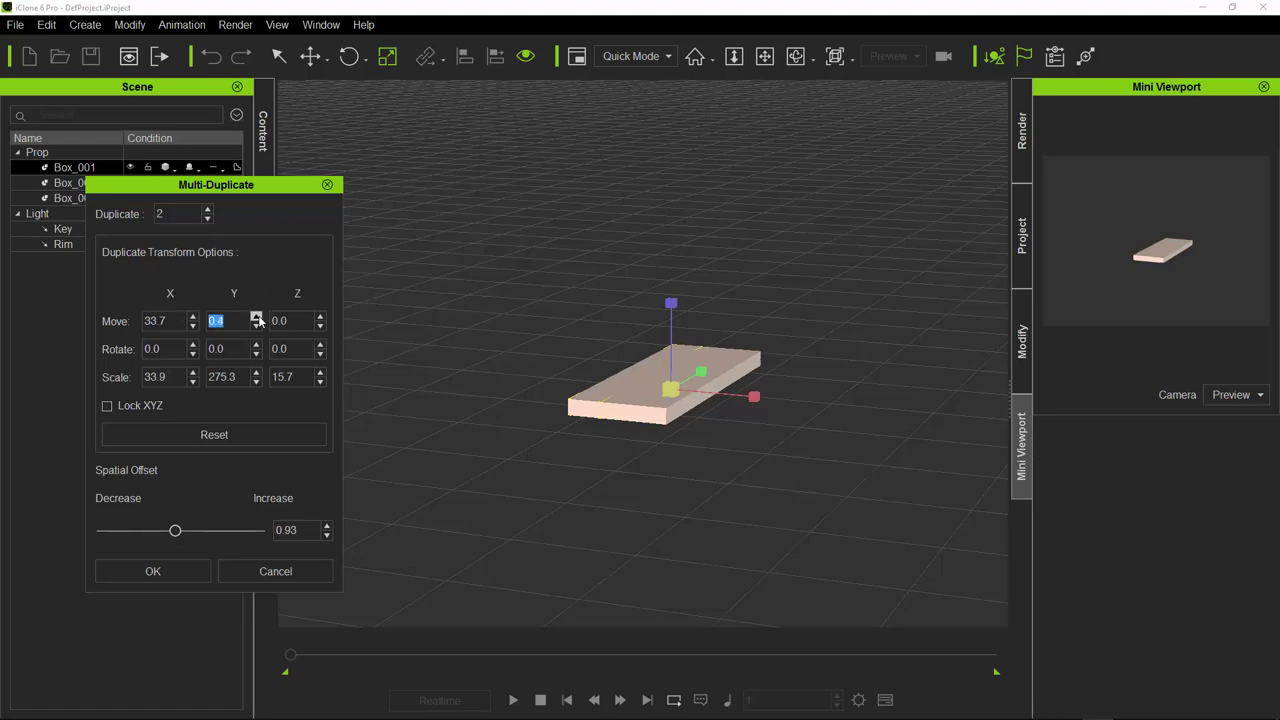
left_click(256, 317)
type("20")
key("Tab")
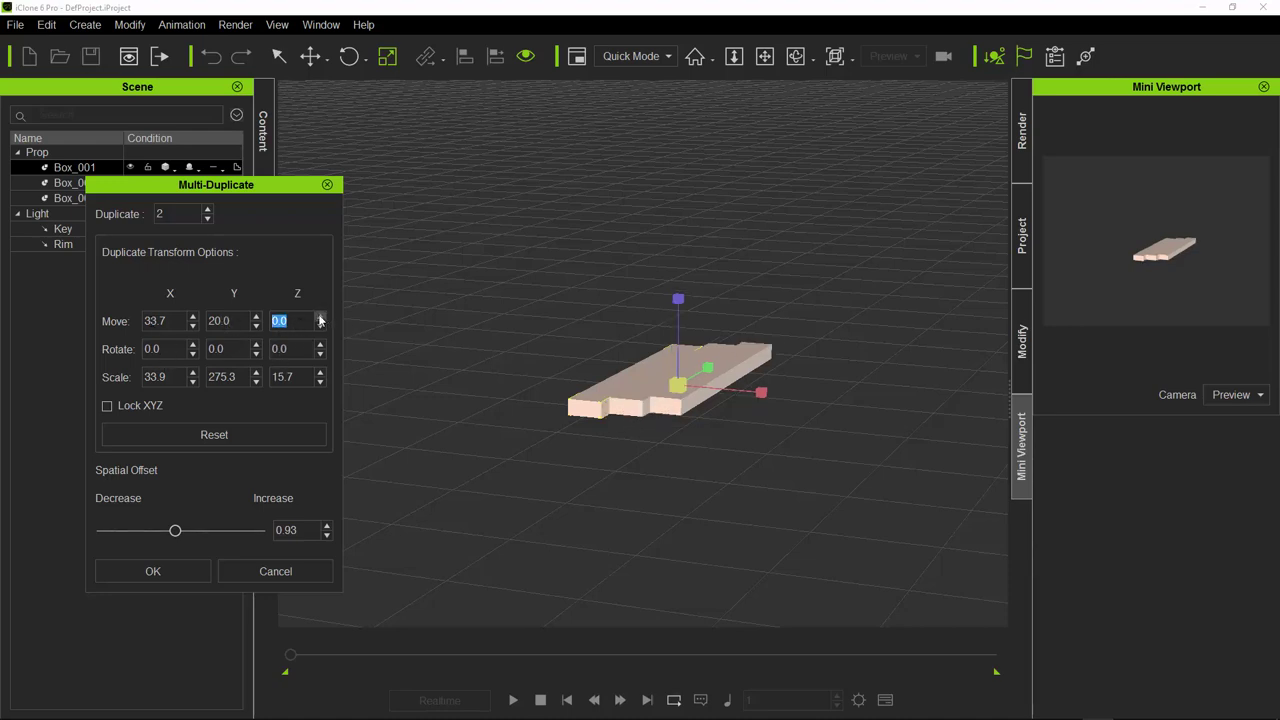
type("20")
Step: Set the number of duplicates to 15 to build a staircase of planks
left_click(181, 320)
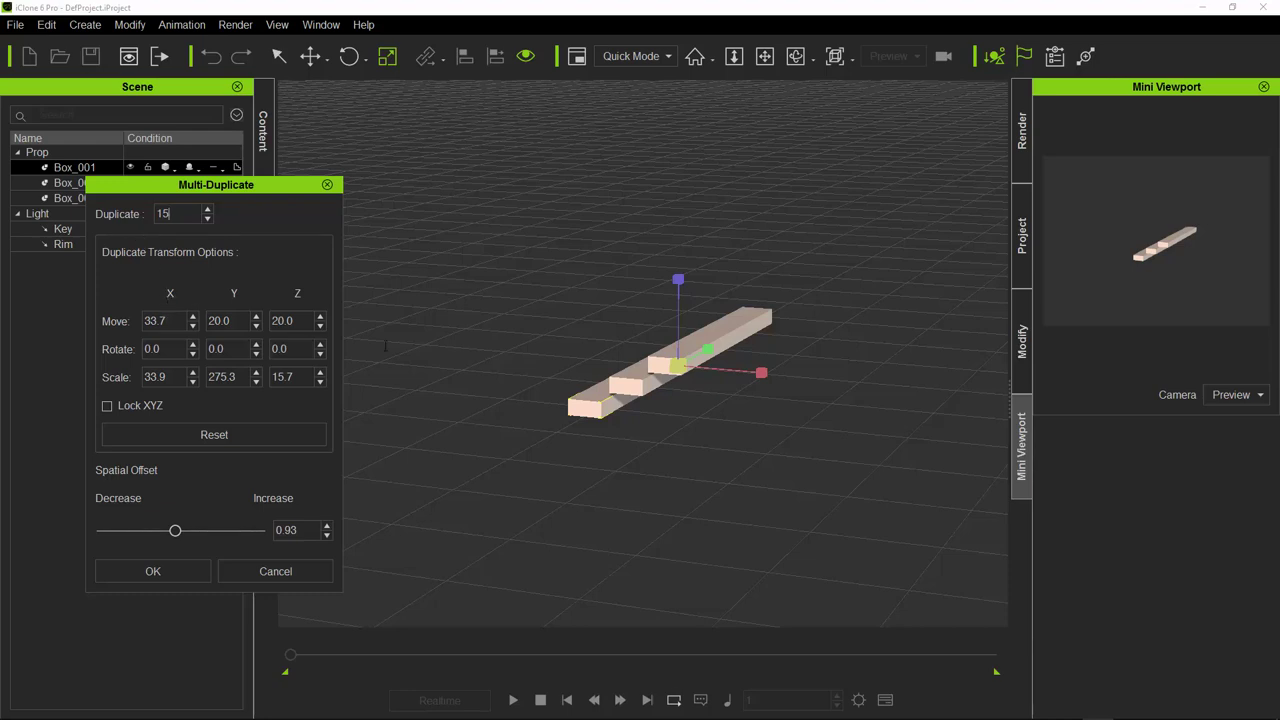
left_click_drag(251, 194, 213, 194)
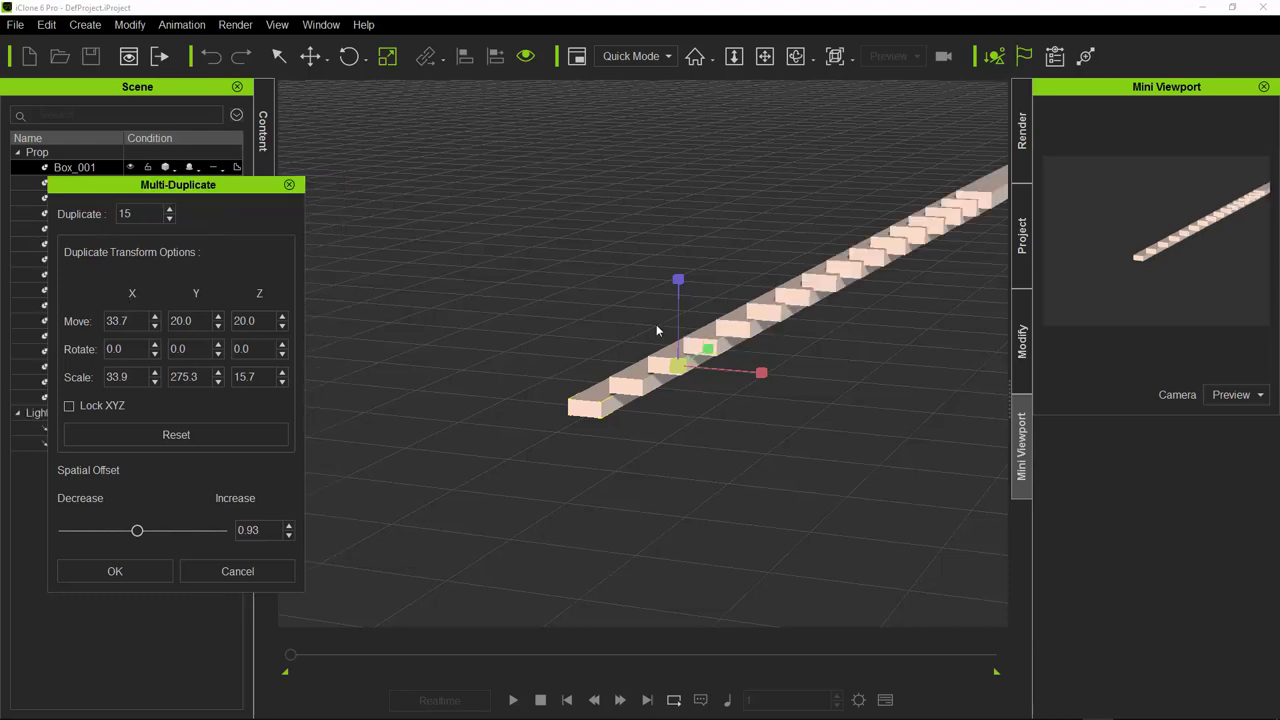
left_click(797, 58)
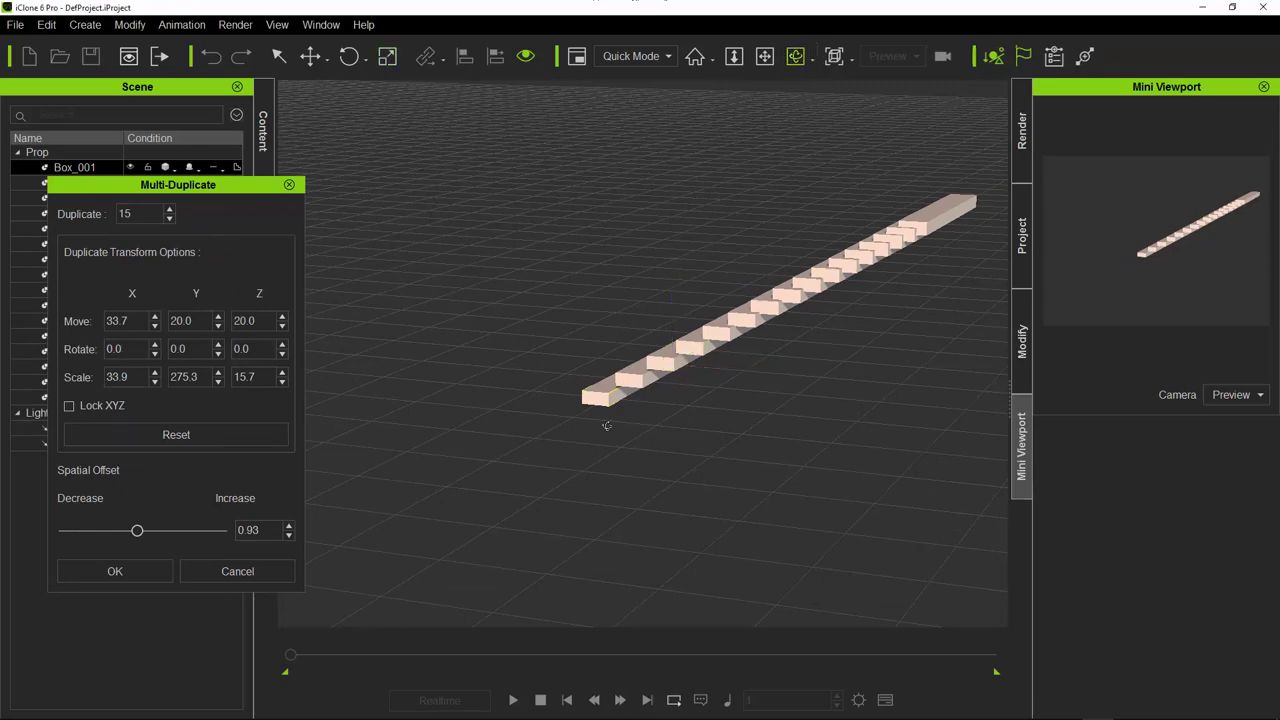
left_click_drag(603, 429, 900, 339)
scroll(669, 414, "up", 2)
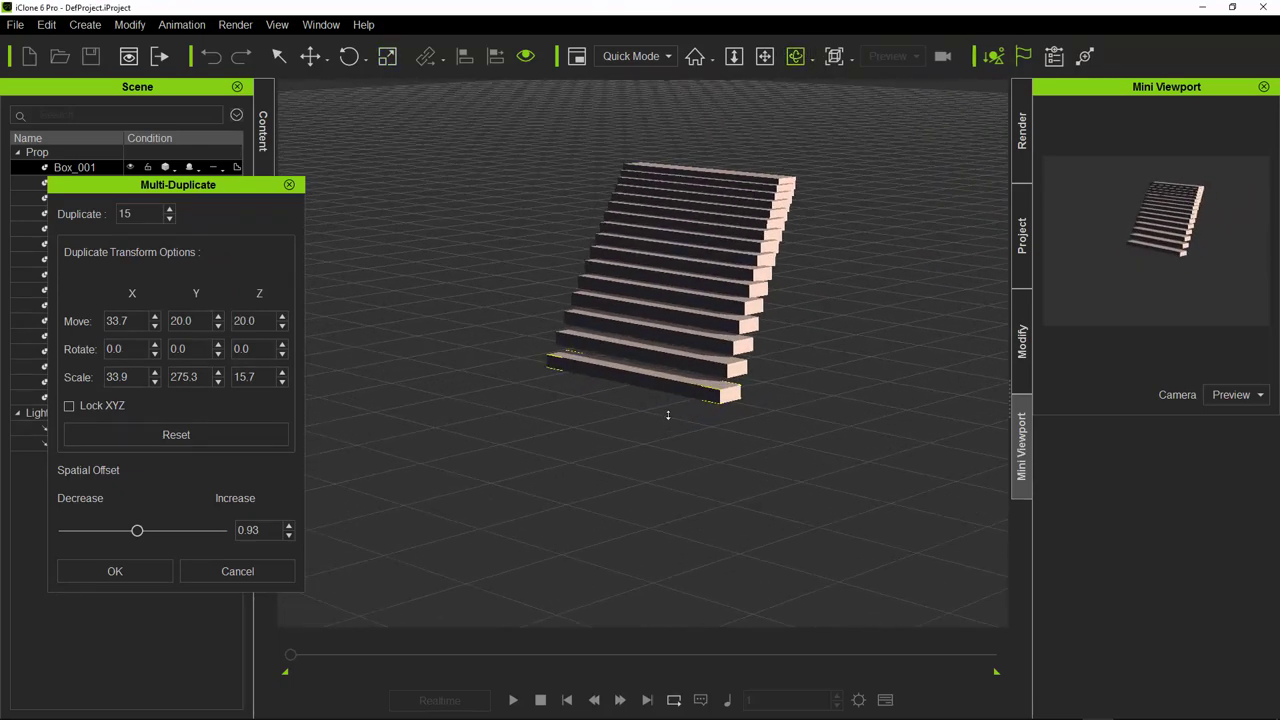
Step: Set the duplicates' Y move offset to 0.0 so the stairs line up sideways
double_click(199, 321)
type("0")
key("Return")
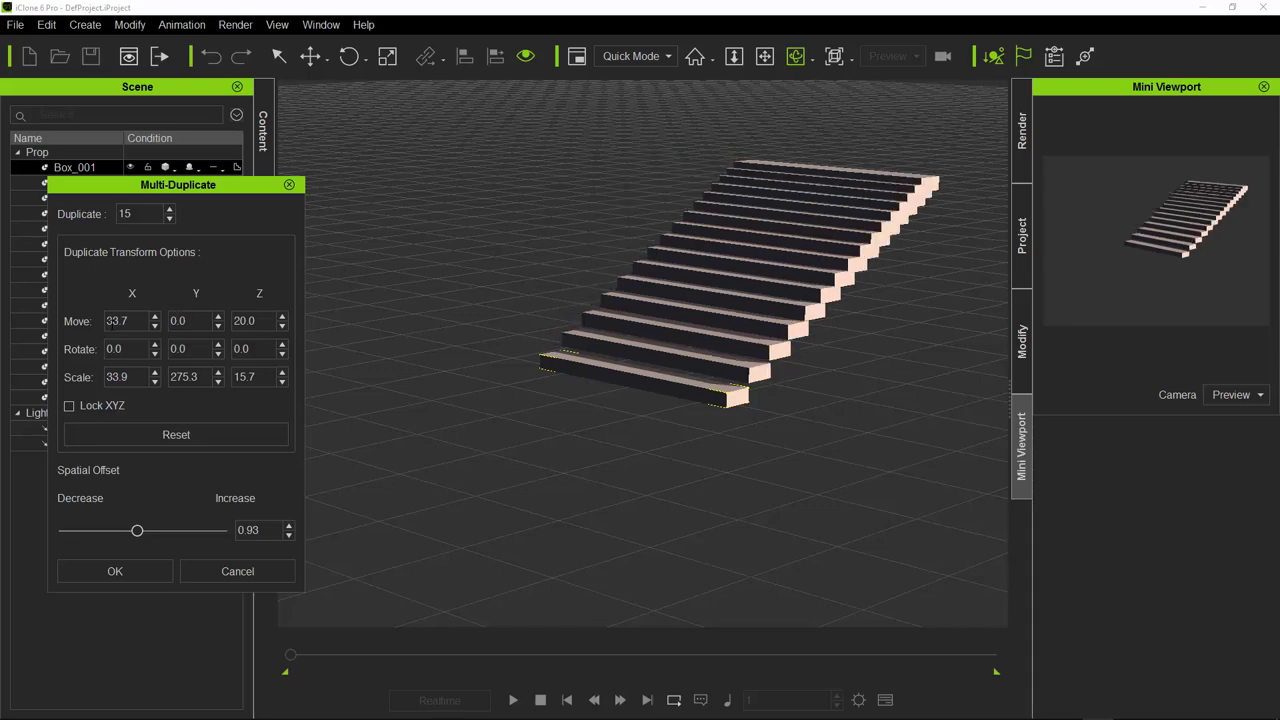
Step: Rotate the Multi-Duplicate offset about the vertical axis by 4.0 in Z to curve the staircase
scroll(688, 435, "up", 1)
scroll(822, 442, "down", 1)
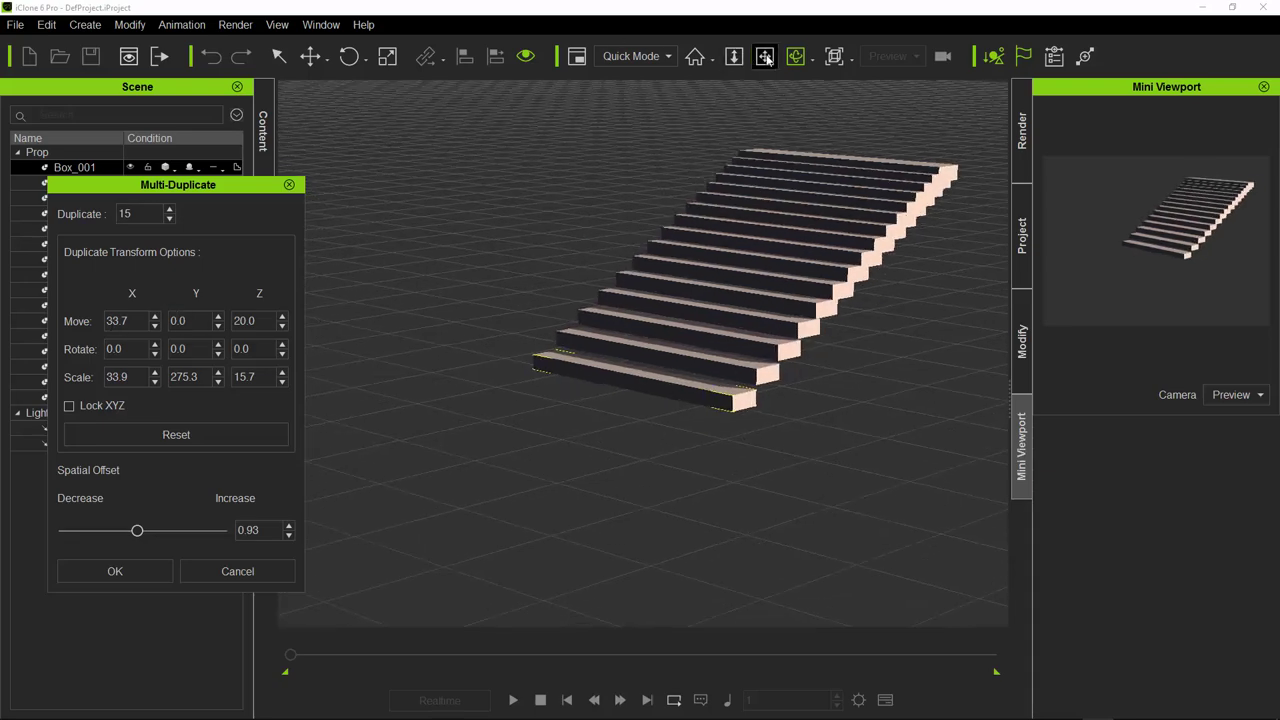
left_click(764, 56)
left_click_drag(771, 429, 680, 471)
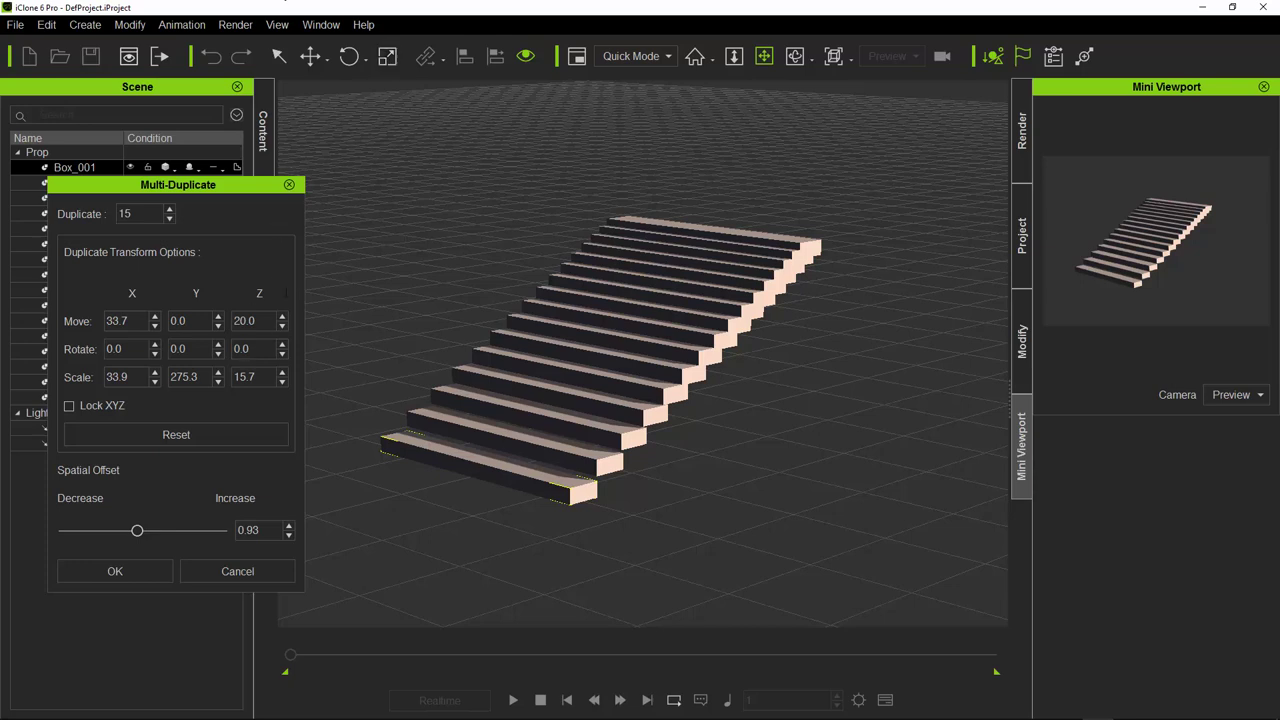
left_click(349, 56)
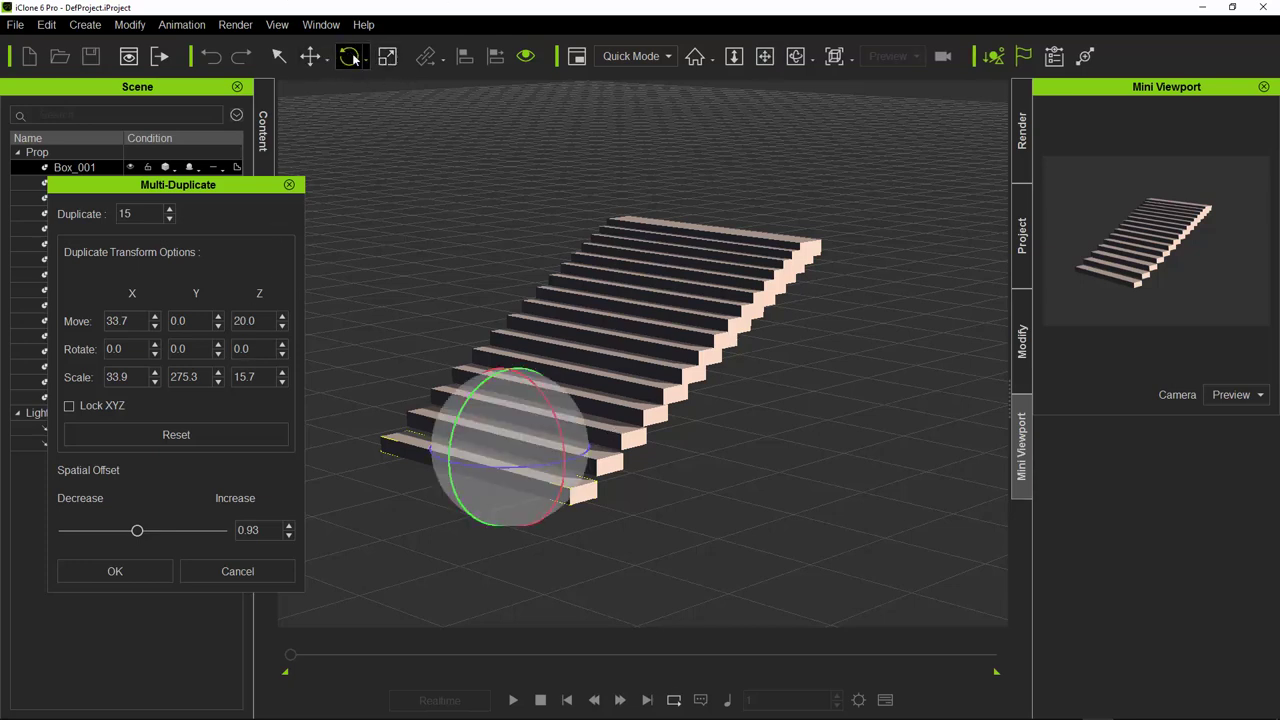
mouse_move(558, 462)
left_mouse_down()
mouse_move(457, 482)
mouse_move(562, 461)
left_mouse_up()
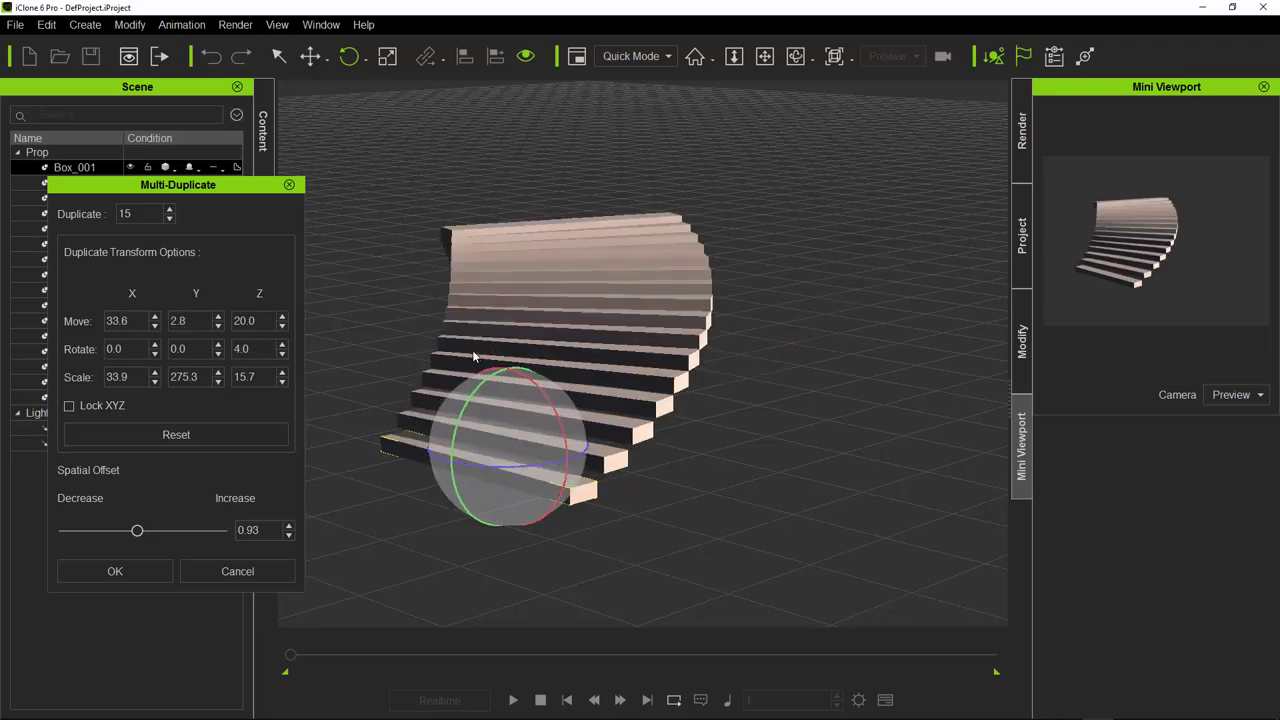
Step: Scale the duplicates to 33.0 in X, 242.9 in Y and 13.7 in Z, and accept the Multi-Duplicate
left_click(387, 56)
mouse_move(506, 366)
left_mouse_down()
mouse_move(510, 313)
mouse_move(494, 386)
mouse_move(498, 368)
left_mouse_up()
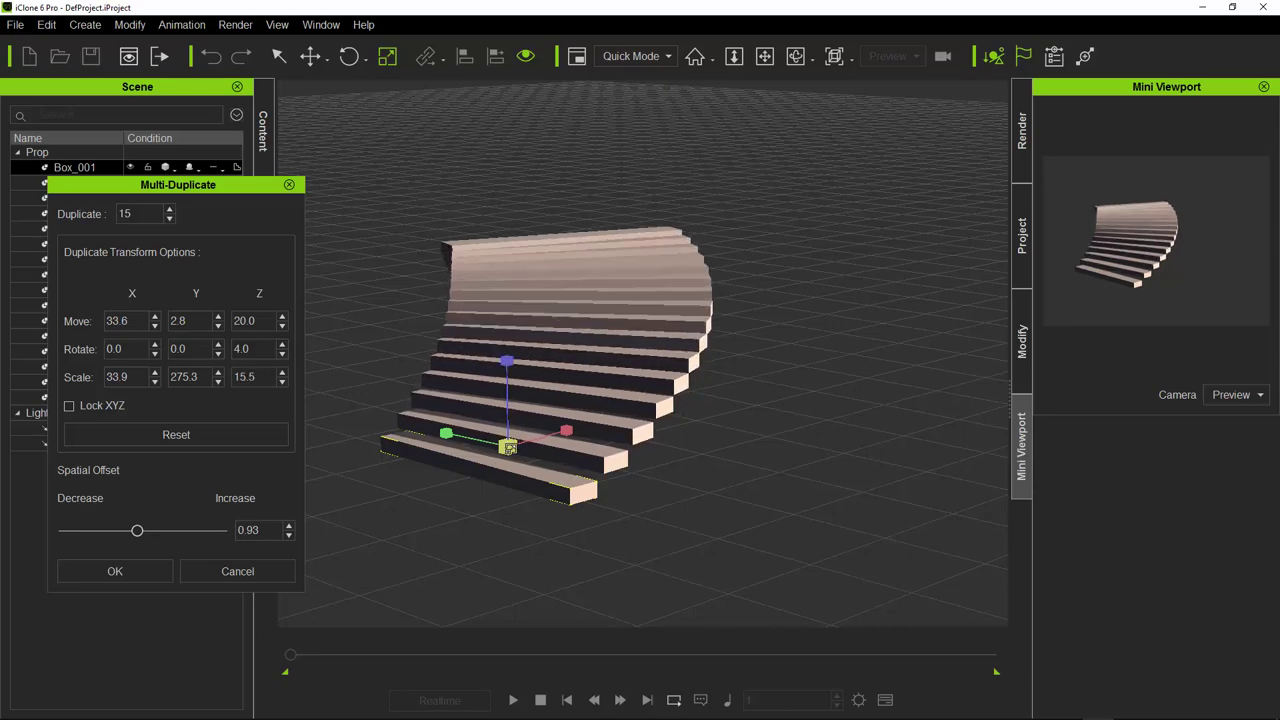
left_click_drag(508, 447, 489, 468)
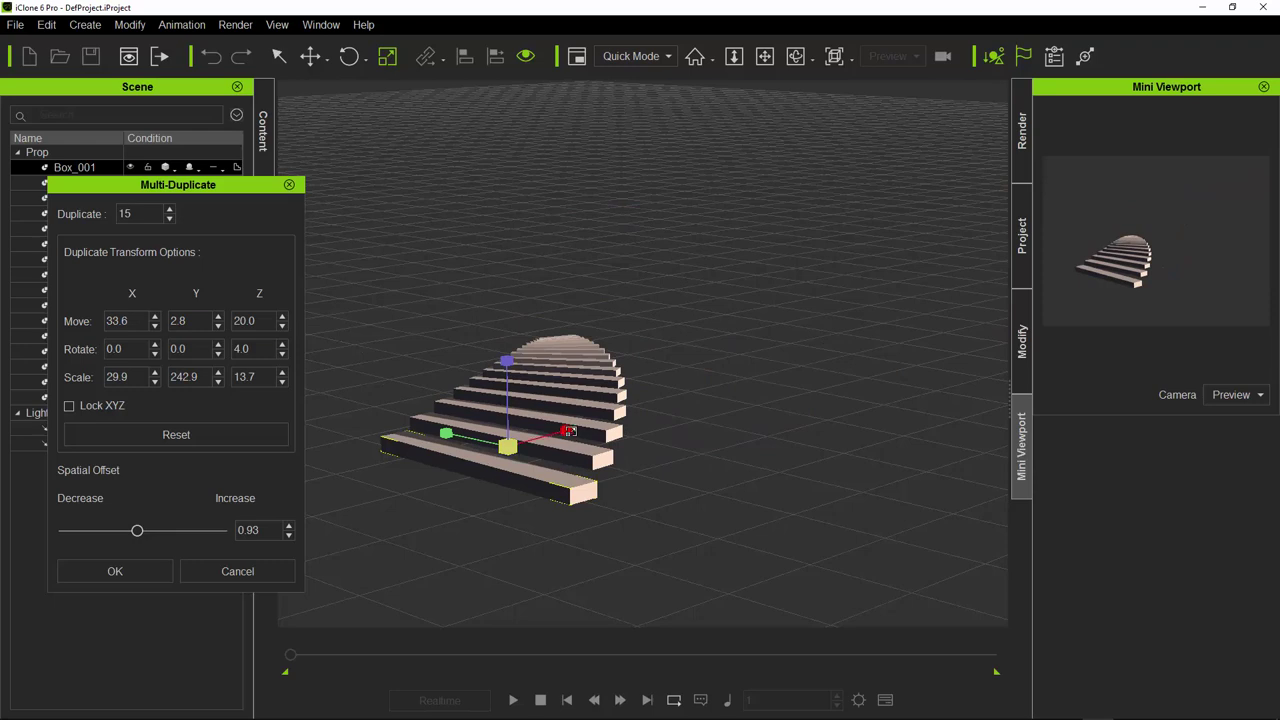
left_click_drag(566, 431, 594, 428)
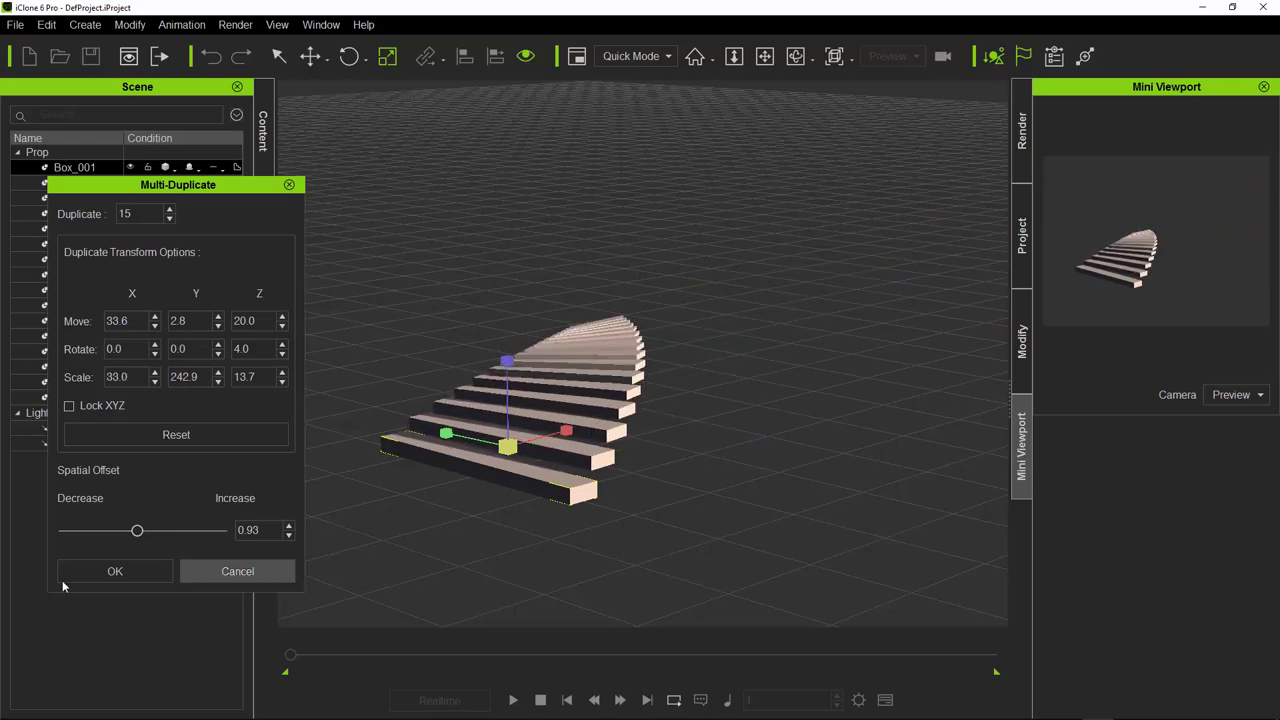
left_click(130, 571)
scroll(686, 395, "down", 1)
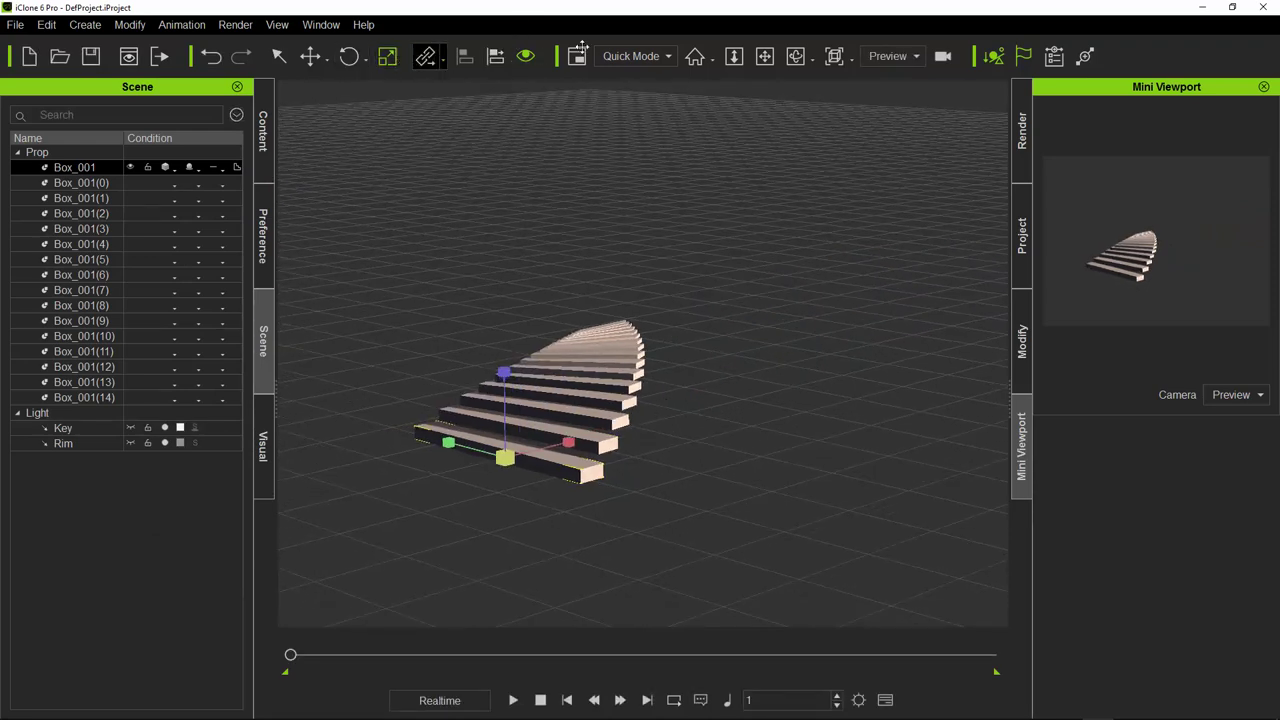
Step: Rotate only the lowest plank slightly about its vertical axis and deselect it
left_click(349, 56)
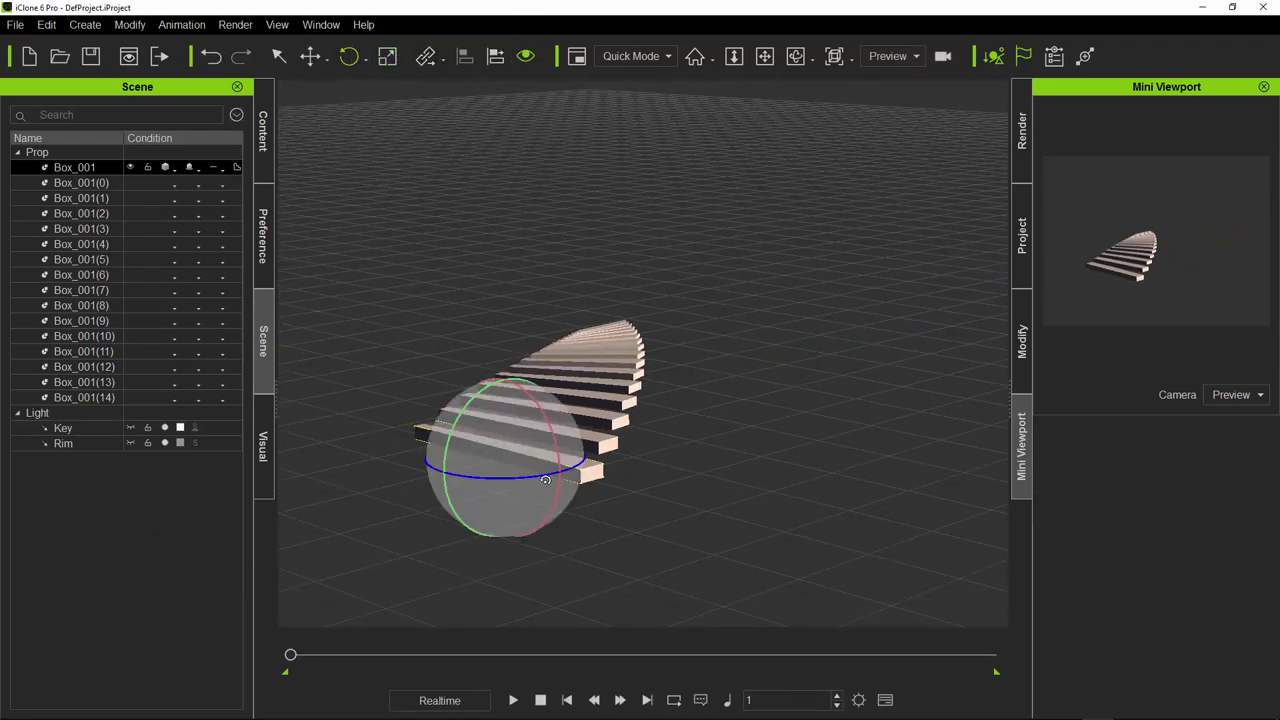
left_click_drag(520, 489, 556, 485)
left_click(712, 467)
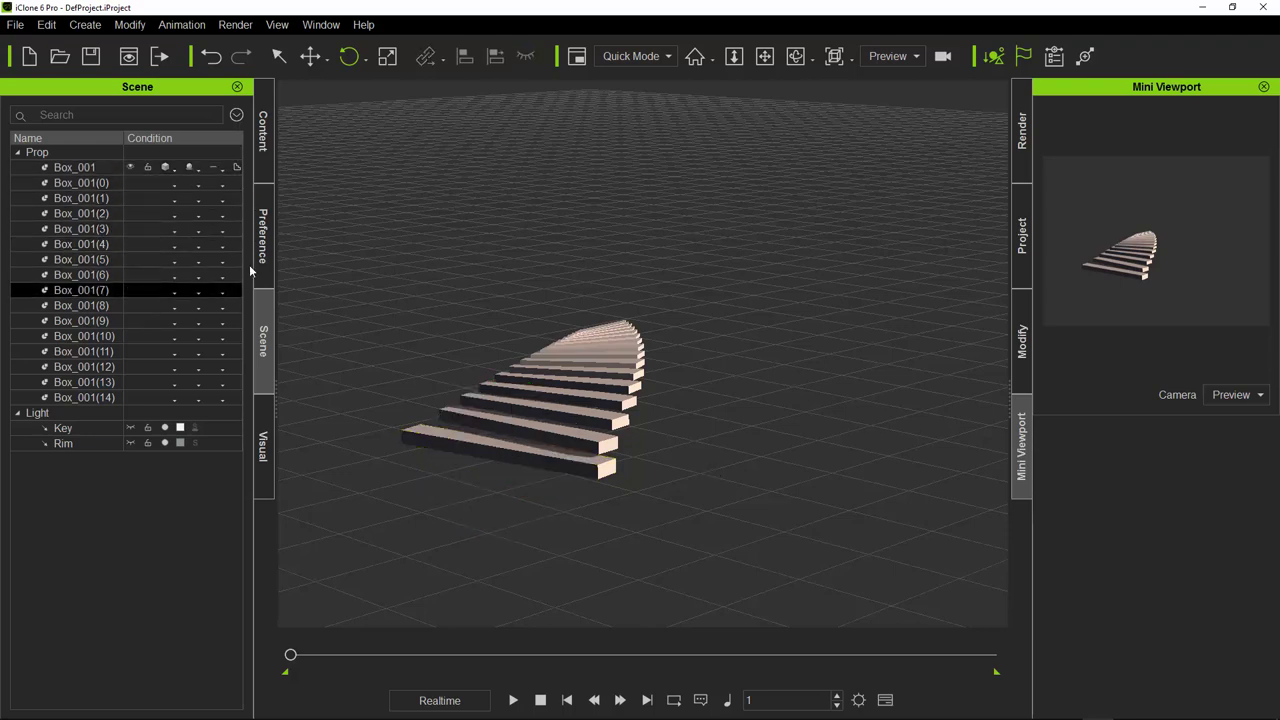
Step: Select all planks from Box_001 to Box_001(14) and rotate the whole staircase about the vertical axis
left_click(79, 168)
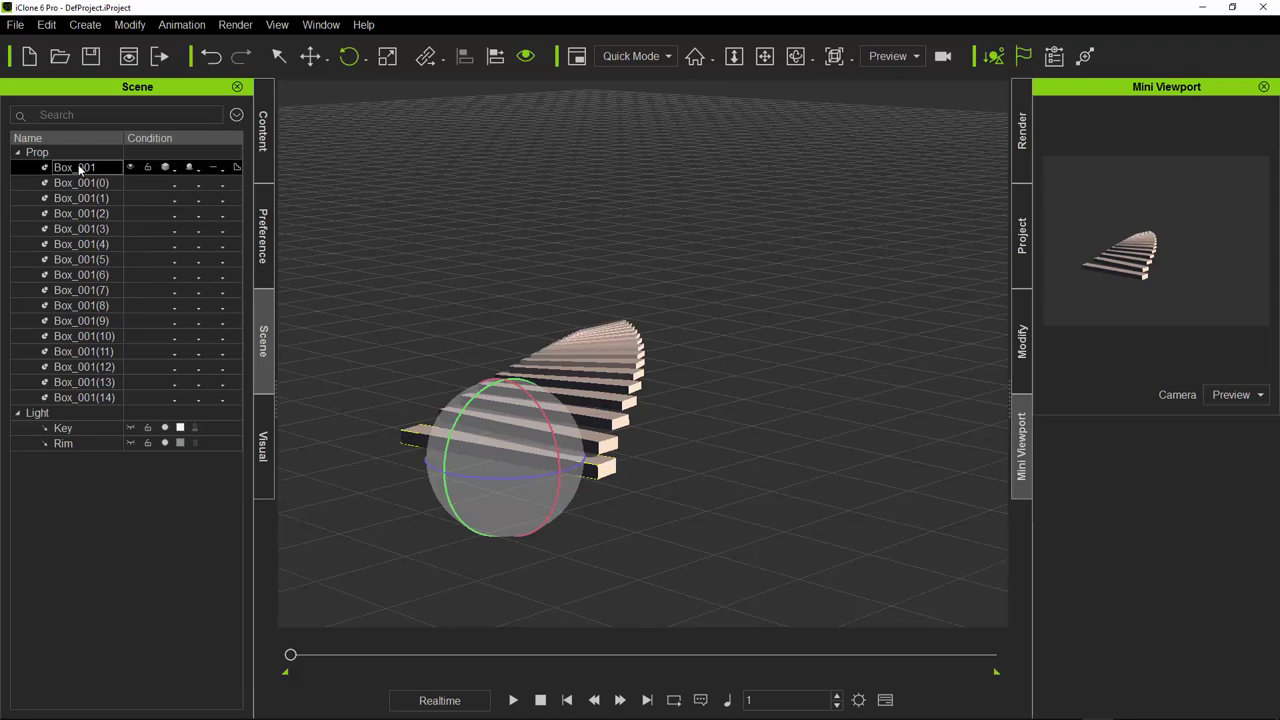
left_click(83, 398, "shift")
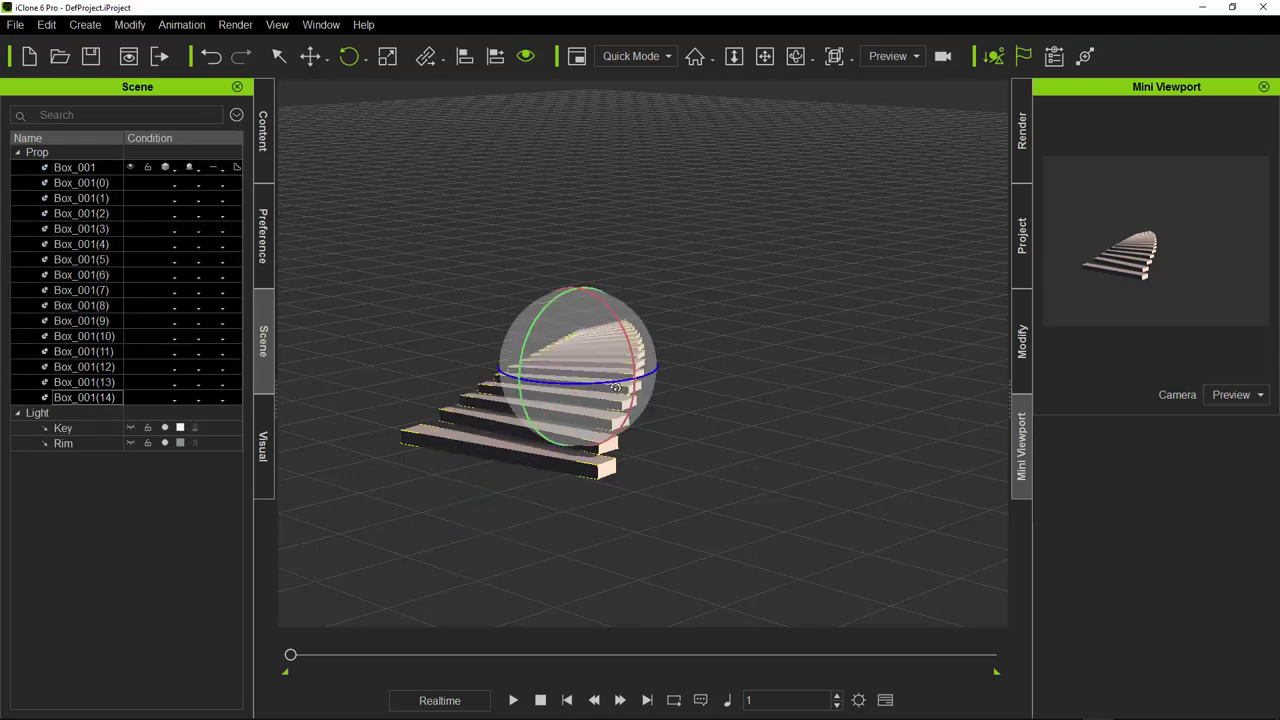
left_click_drag(605, 383, 694, 351)
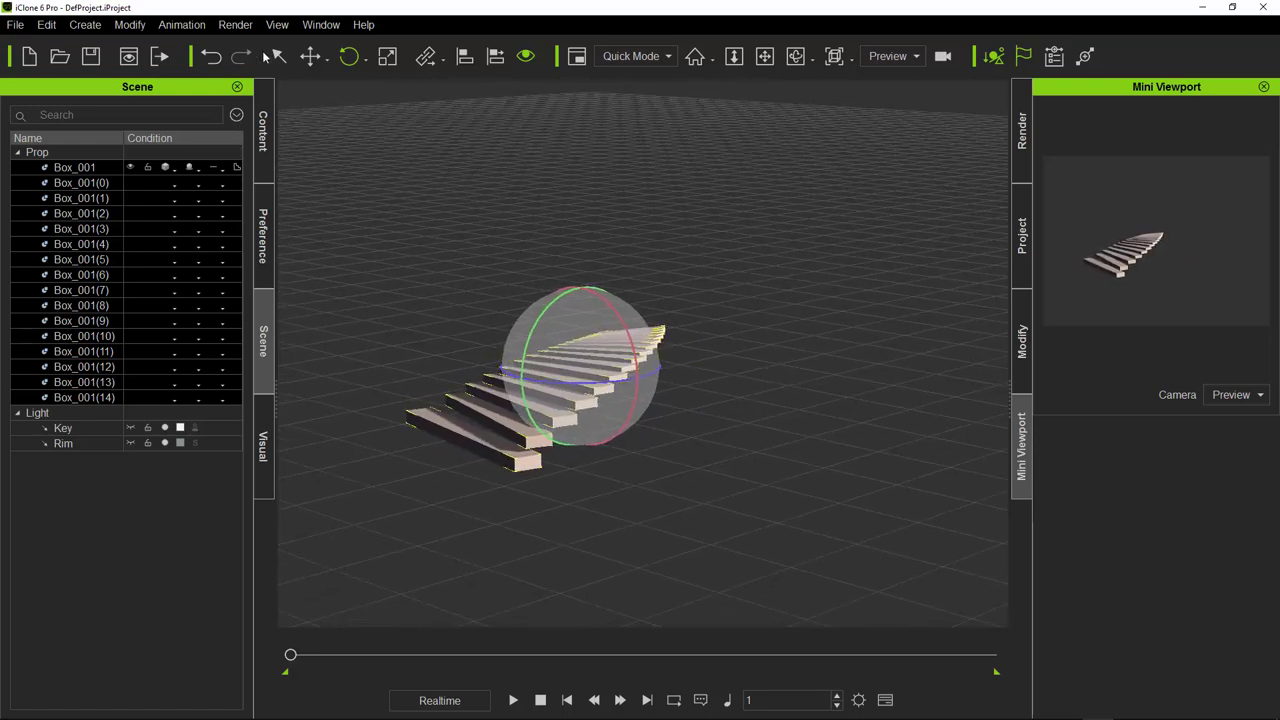
Step: Clear the staircase planks from the scene and create a primitive box
left_click(85, 24)
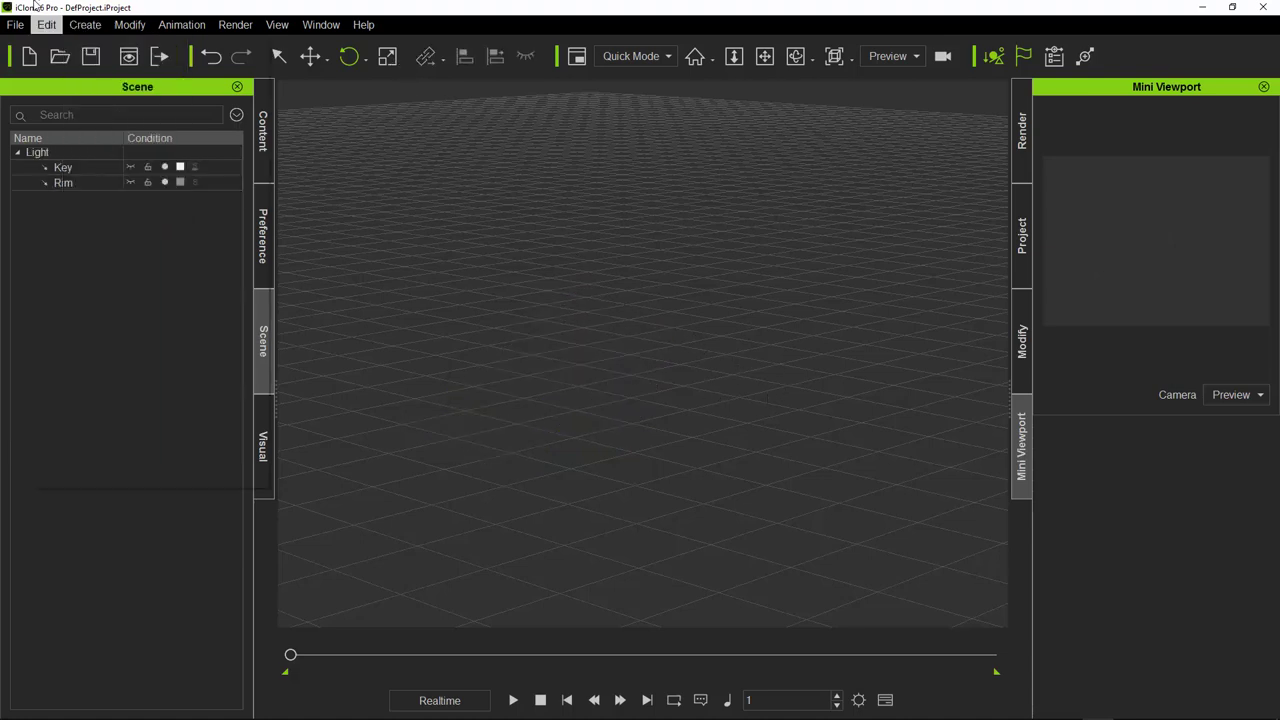
left_click(85, 24)
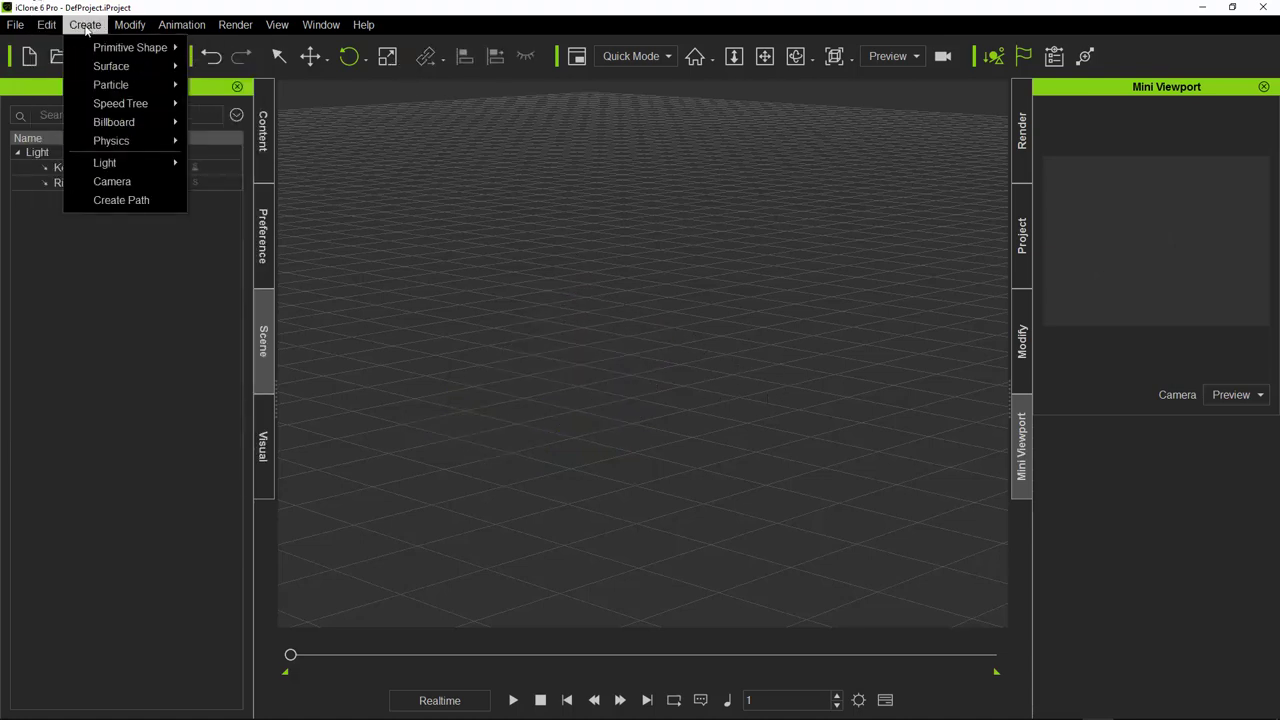
mouse_move(100, 48)
left_click(223, 48)
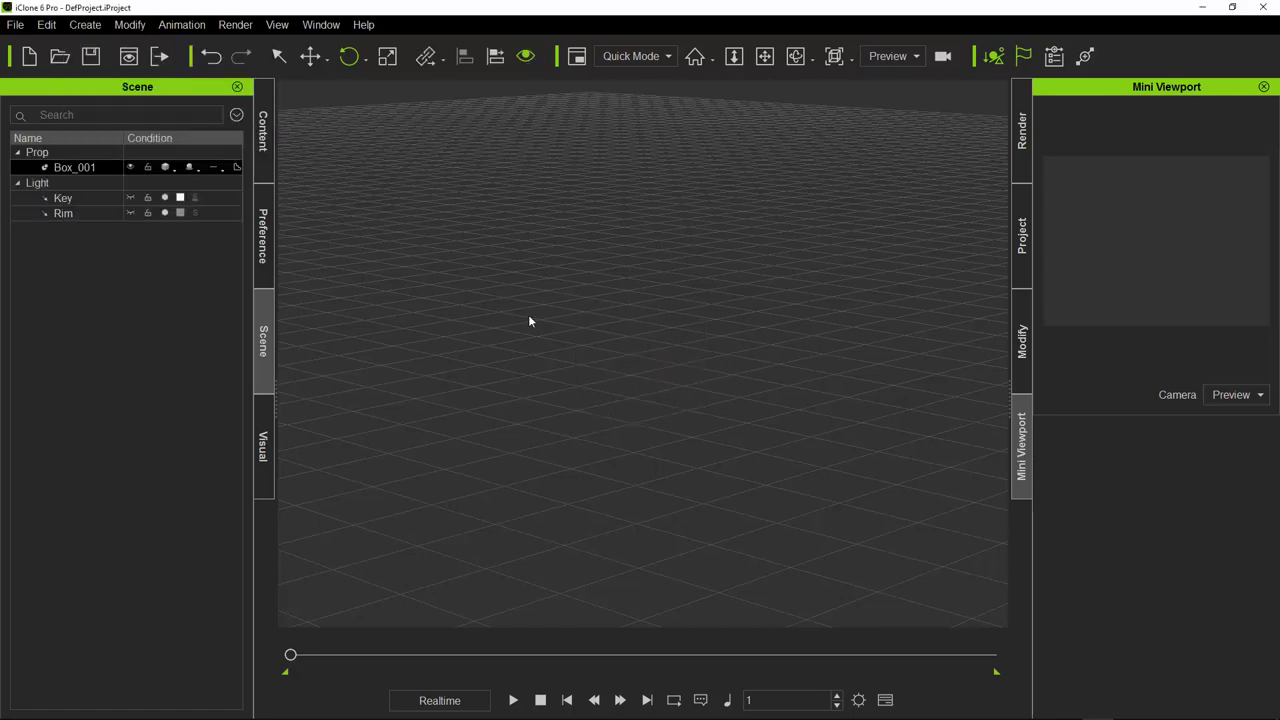
Step: Create a primitive cone and move it out of the box along X and Y to a spot behind it
left_click(89, 25)
mouse_move(104, 65)
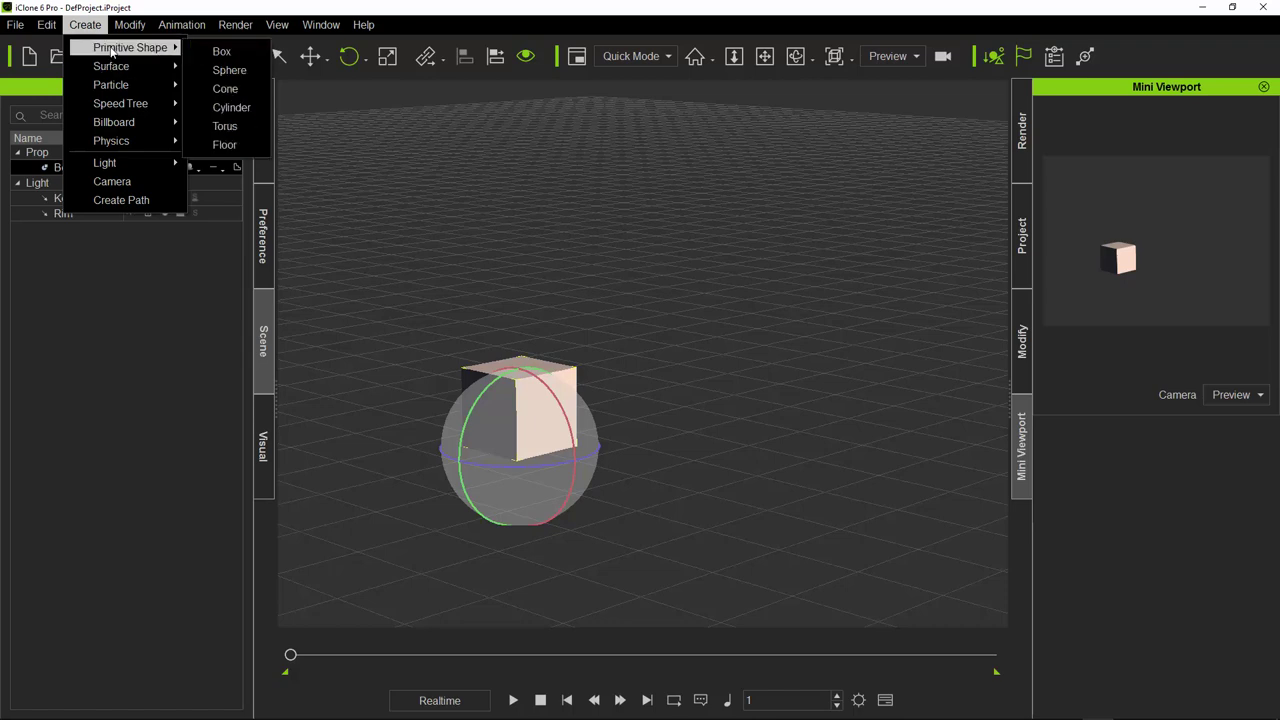
left_click(222, 88)
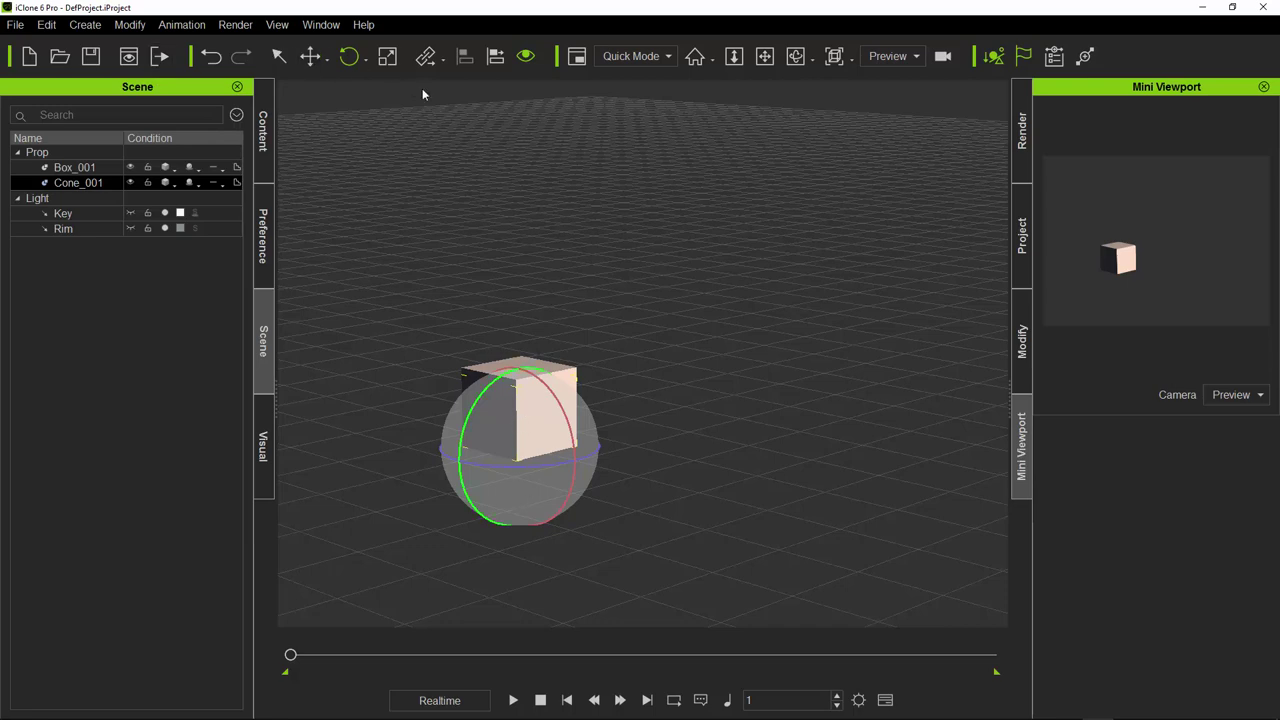
left_click(310, 57)
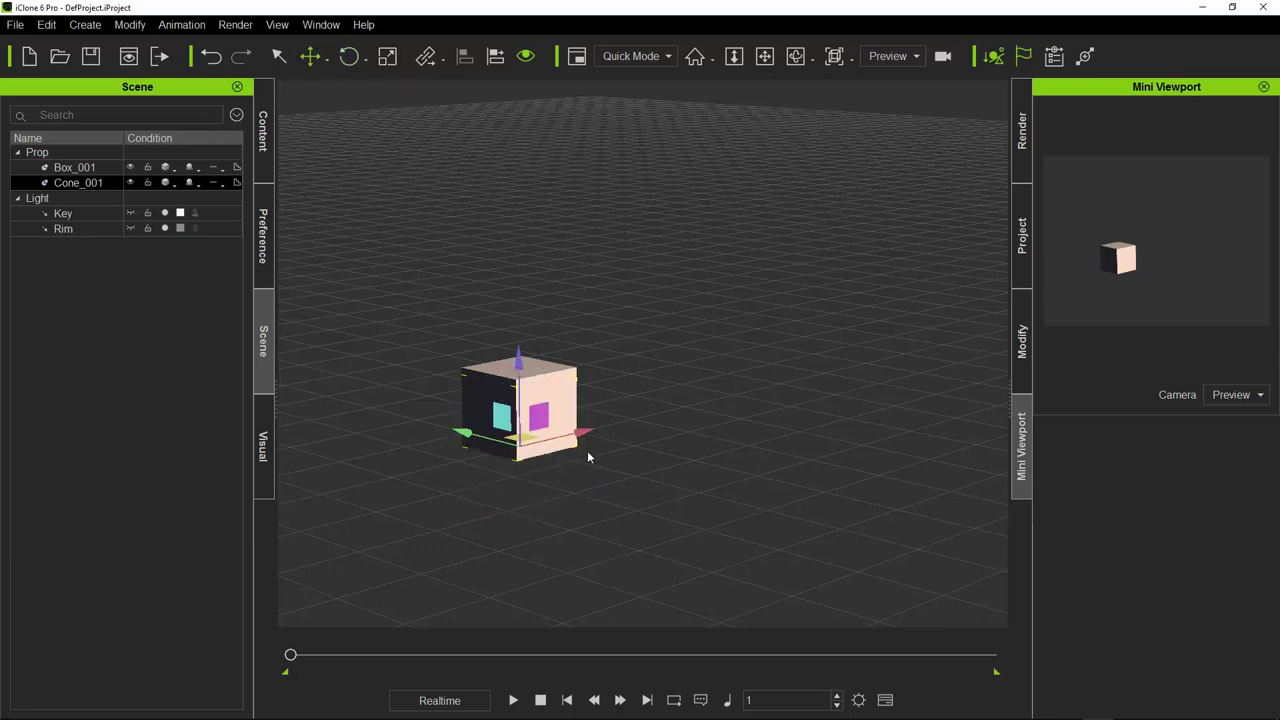
left_click_drag(585, 430, 942, 227)
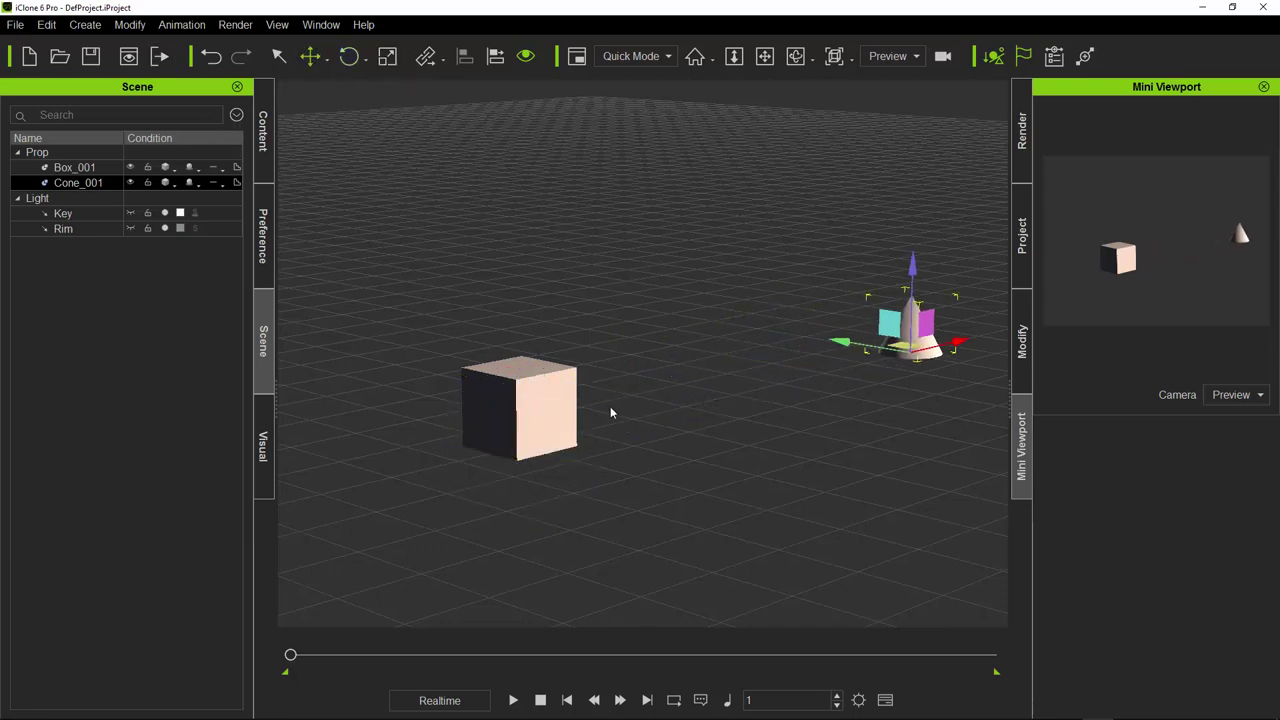
scroll(863, 371, "down", 1)
left_click_drag(824, 341, 772, 267)
left_click(490, 307)
left_click(447, 265)
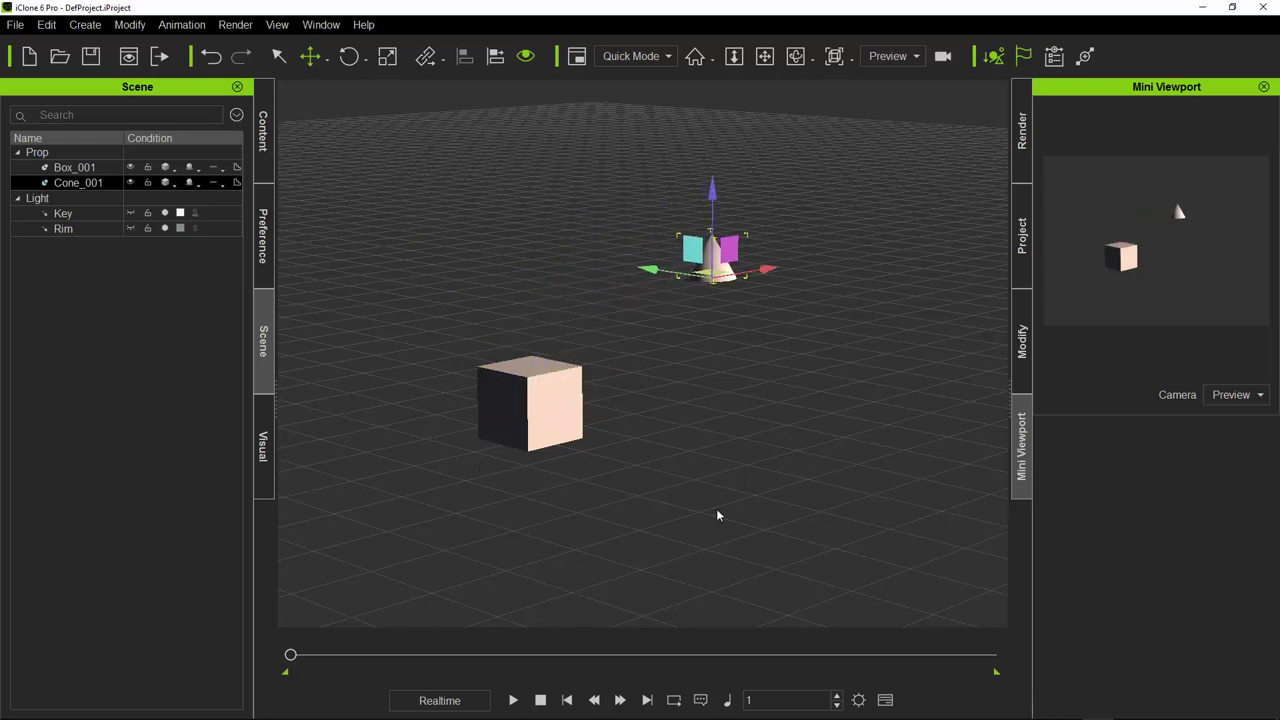
Step: Delete the box from the scene, keeping the cone
scroll(507, 427, "up", 1)
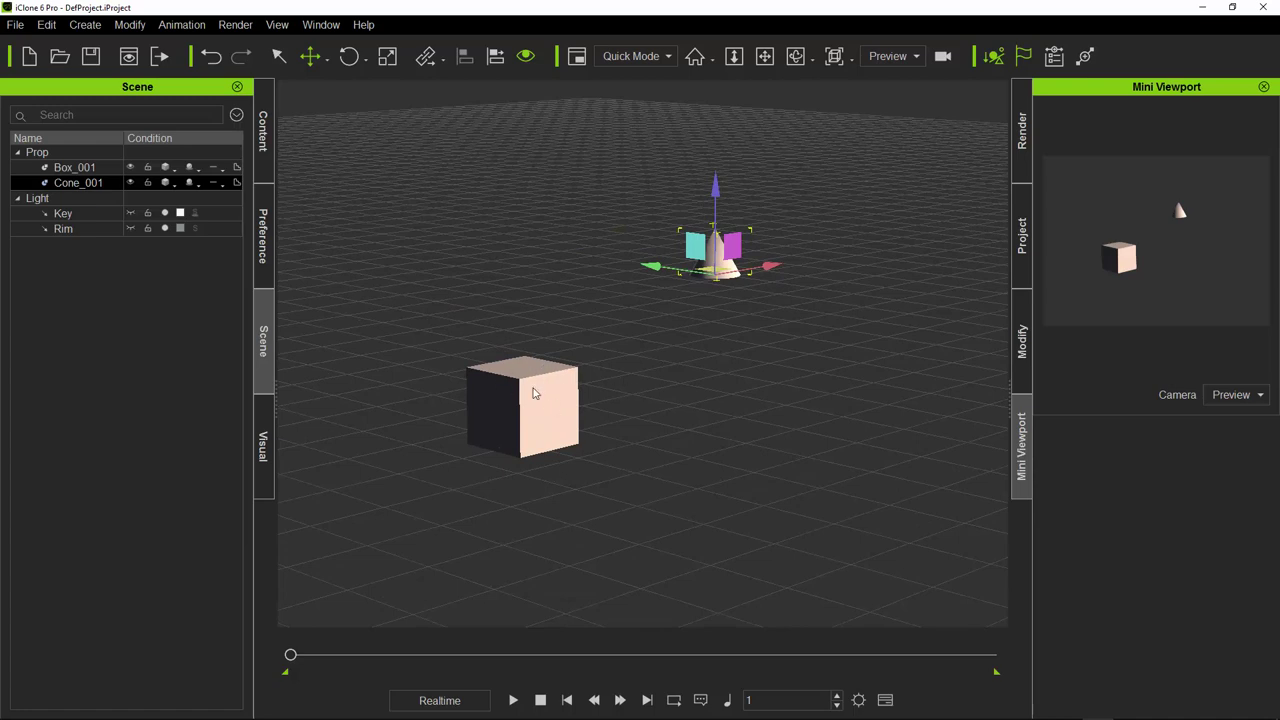
scroll(539, 442, "up", 1)
left_click(513, 440)
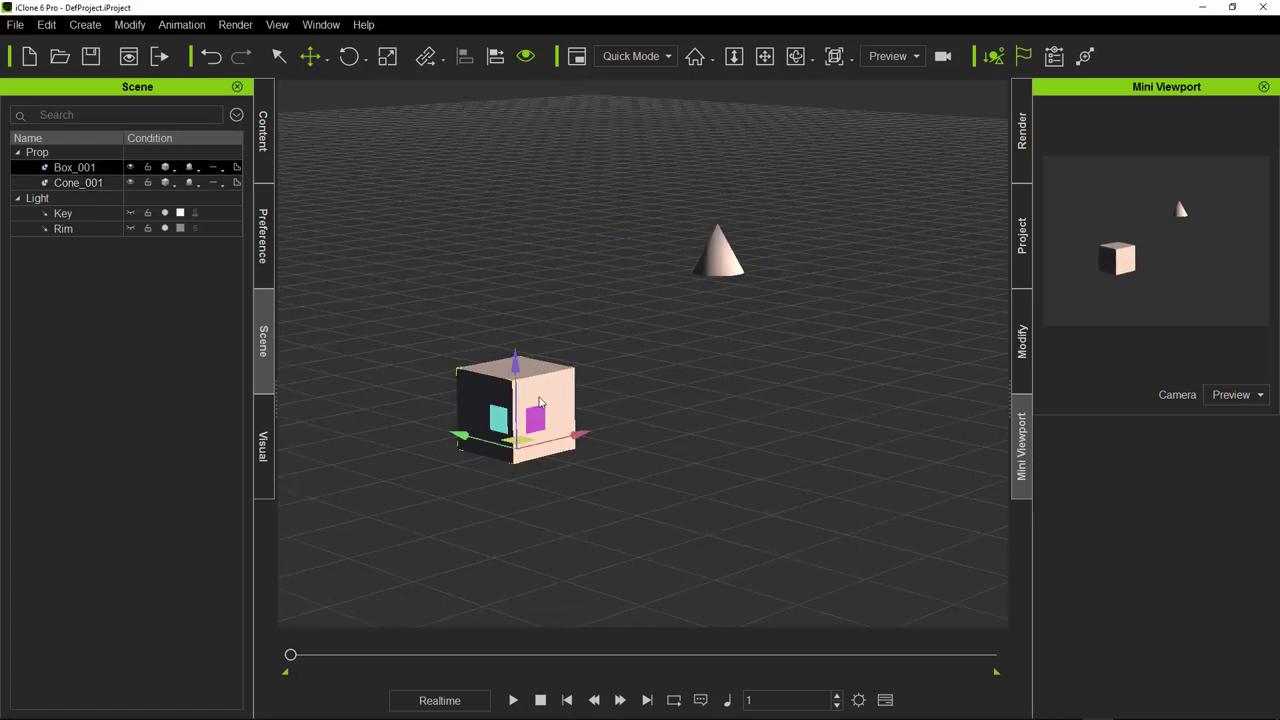
key("Delete")
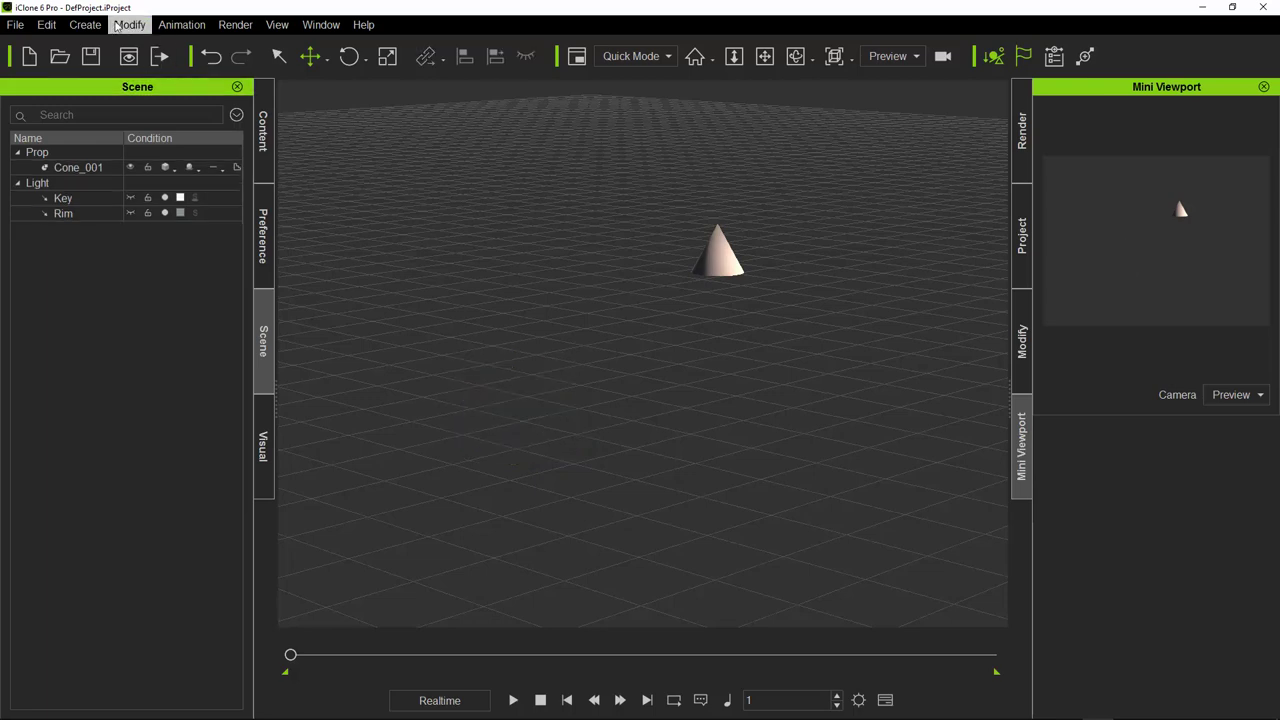
Step: Create a primitive cylinder, move it closer in front of the cone and raise it slightly
left_click(85, 24)
mouse_move(108, 55)
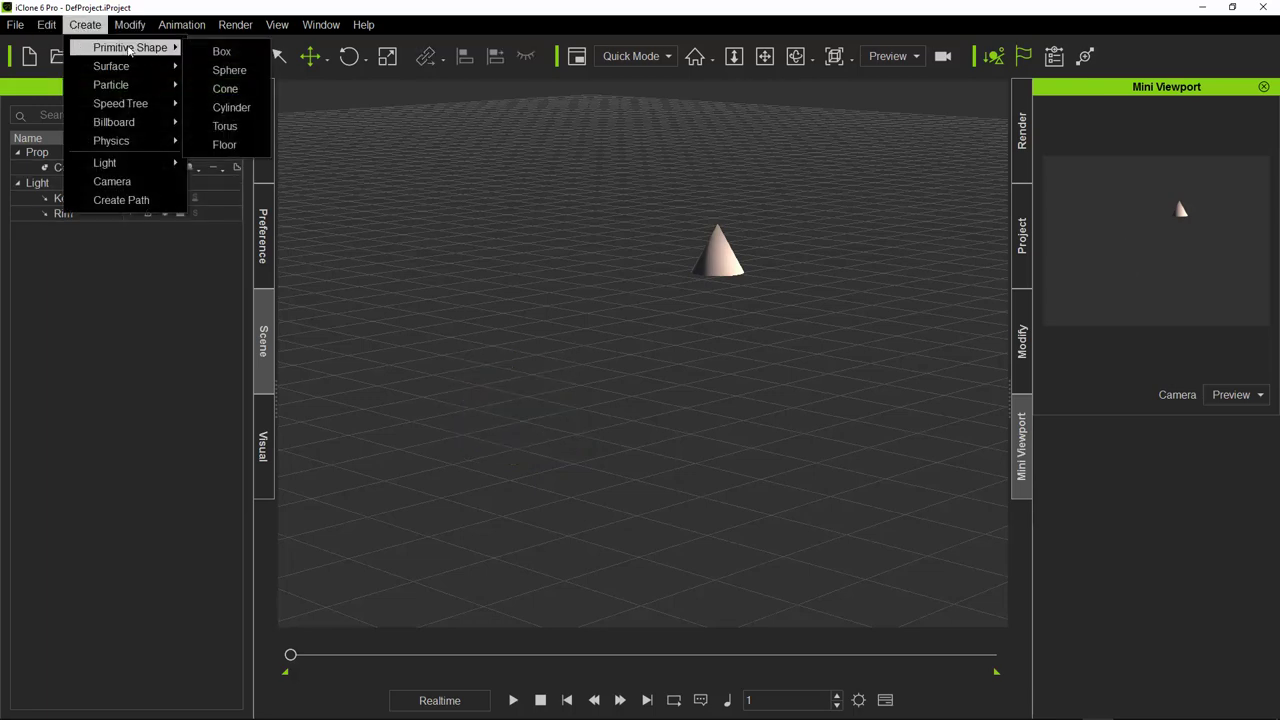
left_click(231, 107)
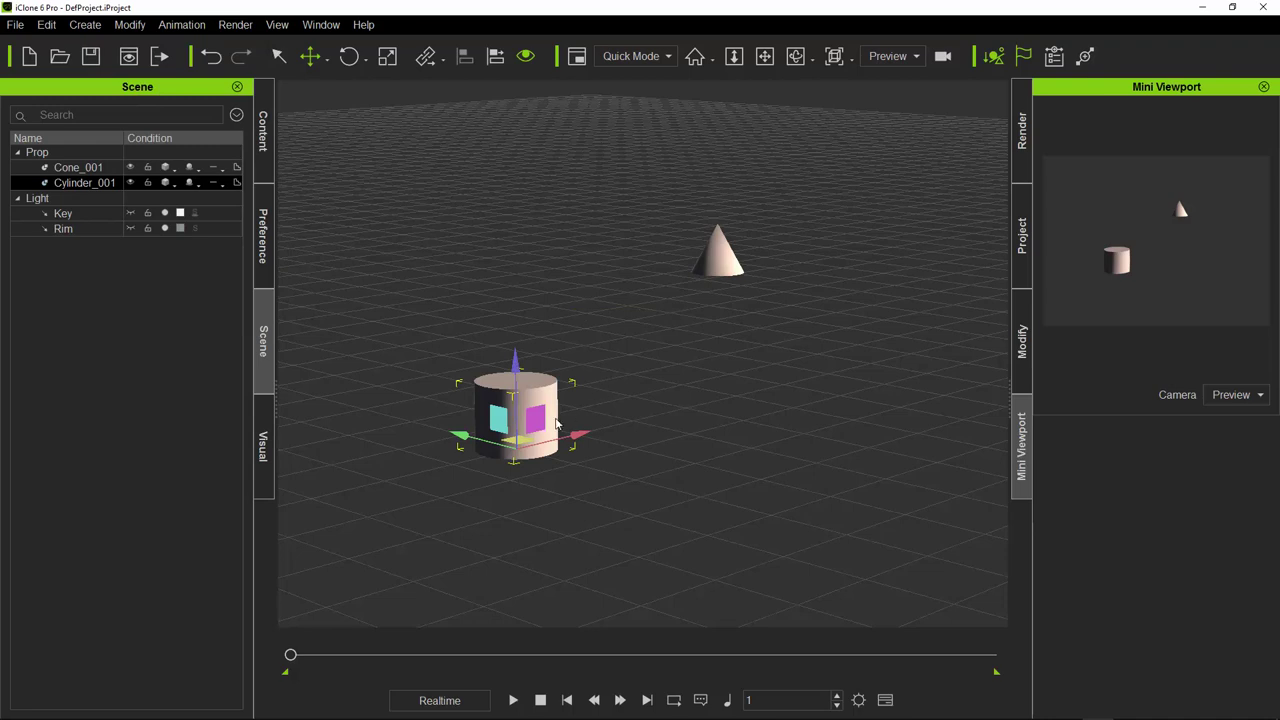
left_click_drag(511, 374, 666, 416)
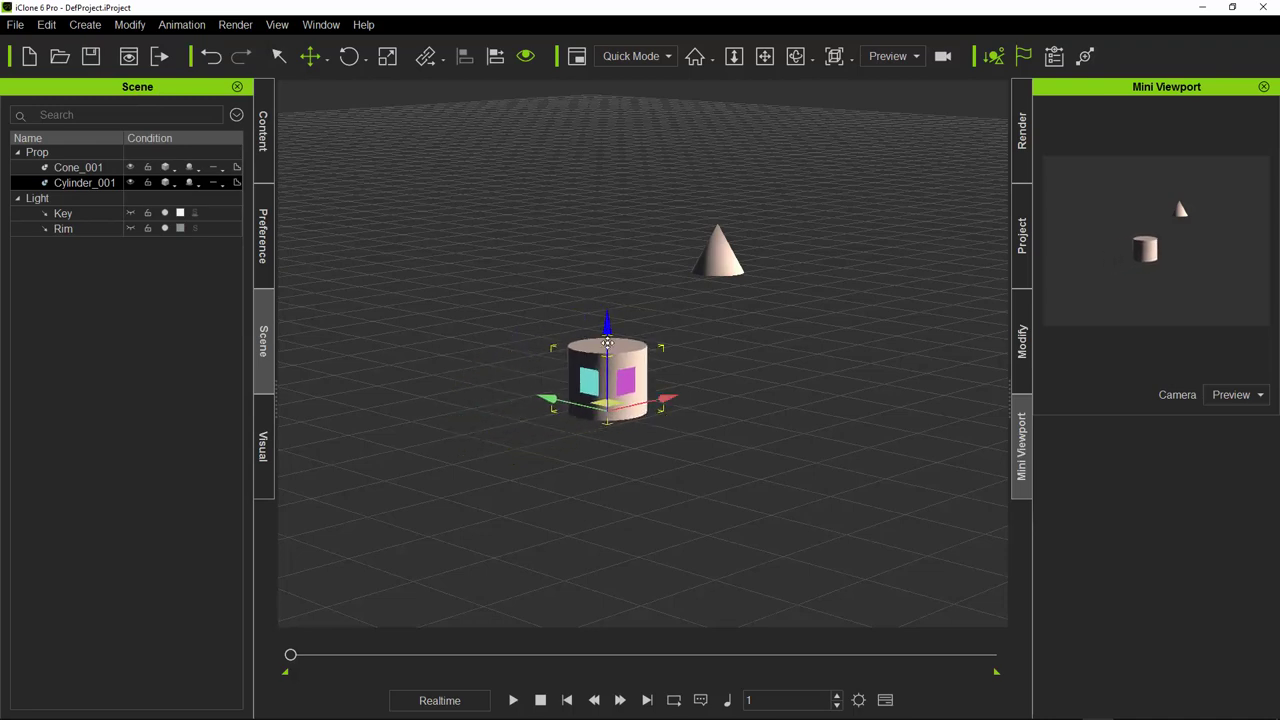
mouse_move(607, 325)
left_mouse_down()
mouse_move(607, 344)
mouse_move(607, 322)
left_mouse_up()
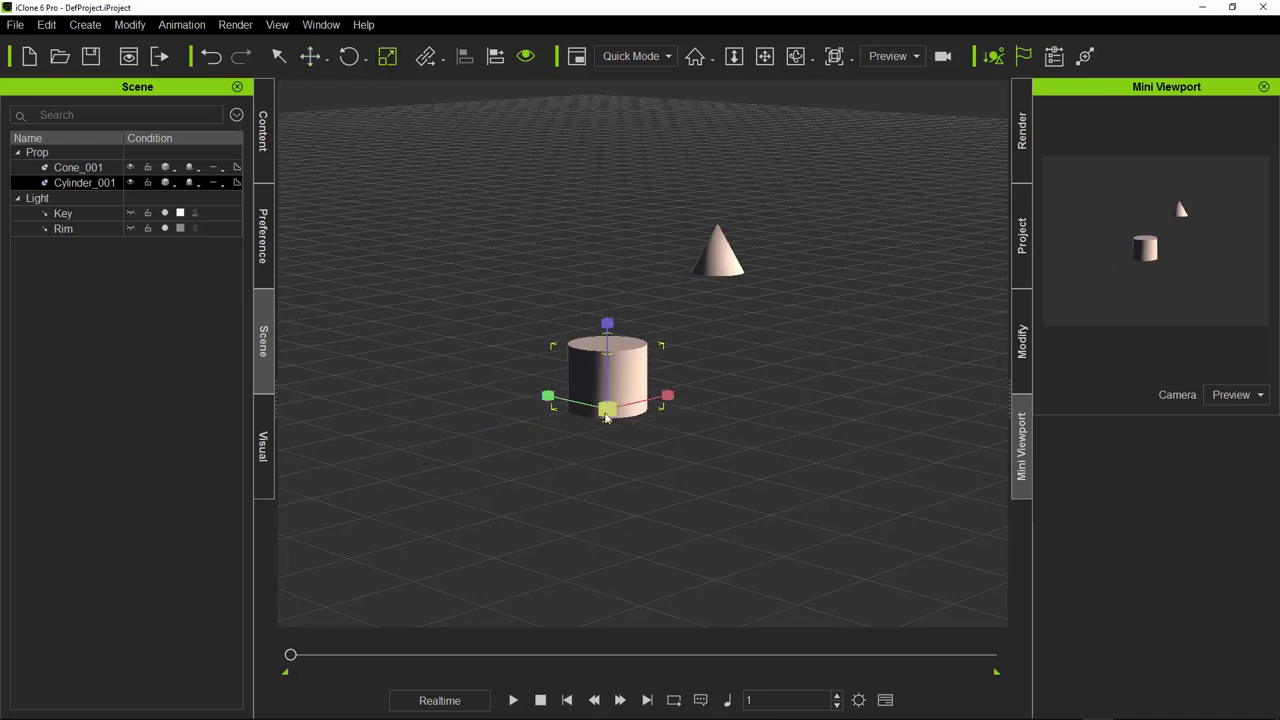
Step: Scale the cylinder up uniformly to more than twice its size, and reduce its height
left_click_drag(645, 400, 1040, 291)
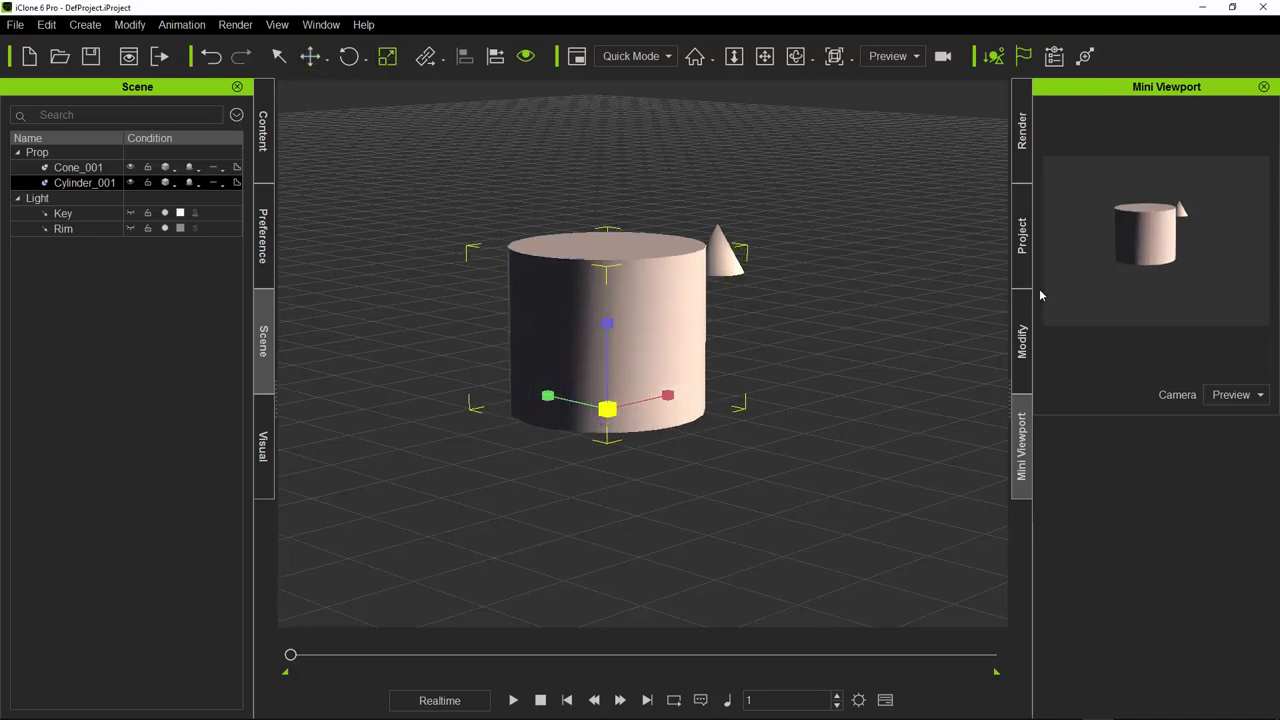
left_click_drag(605, 323, 615, 410)
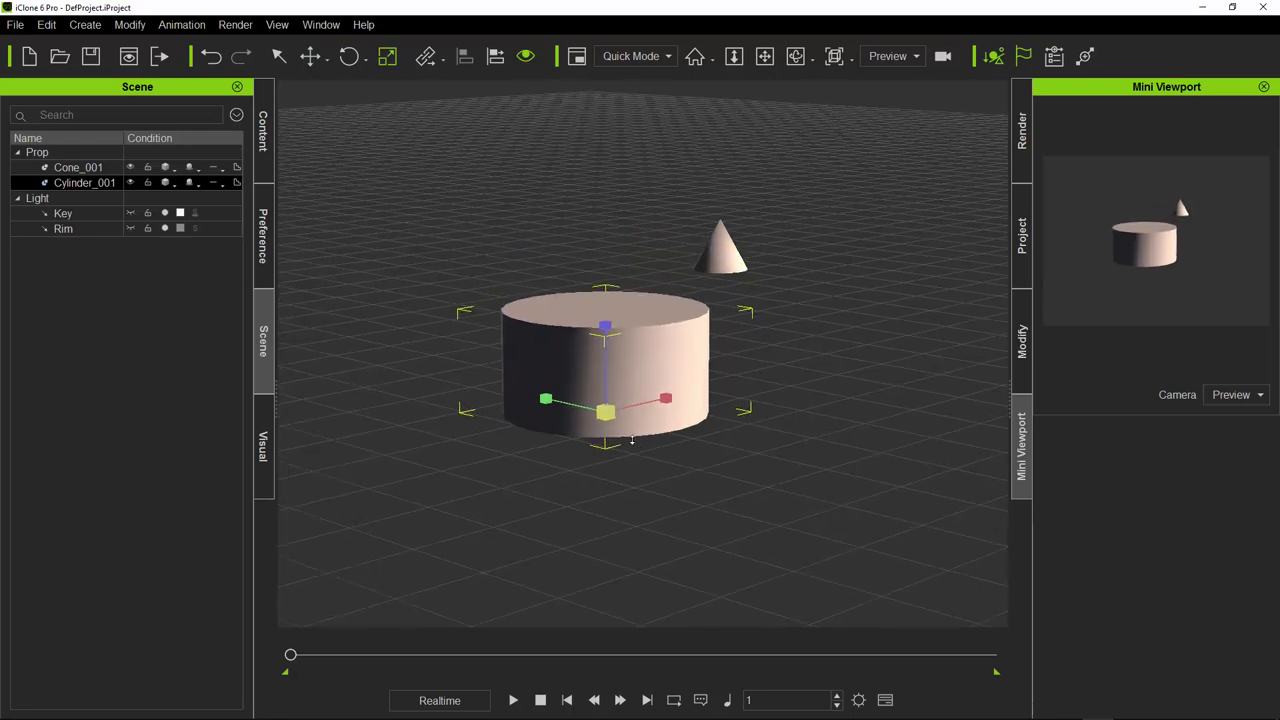
Step: Widen the cone relative to its height and enlarge it uniformly to about the cylinder's width
left_click(724, 263)
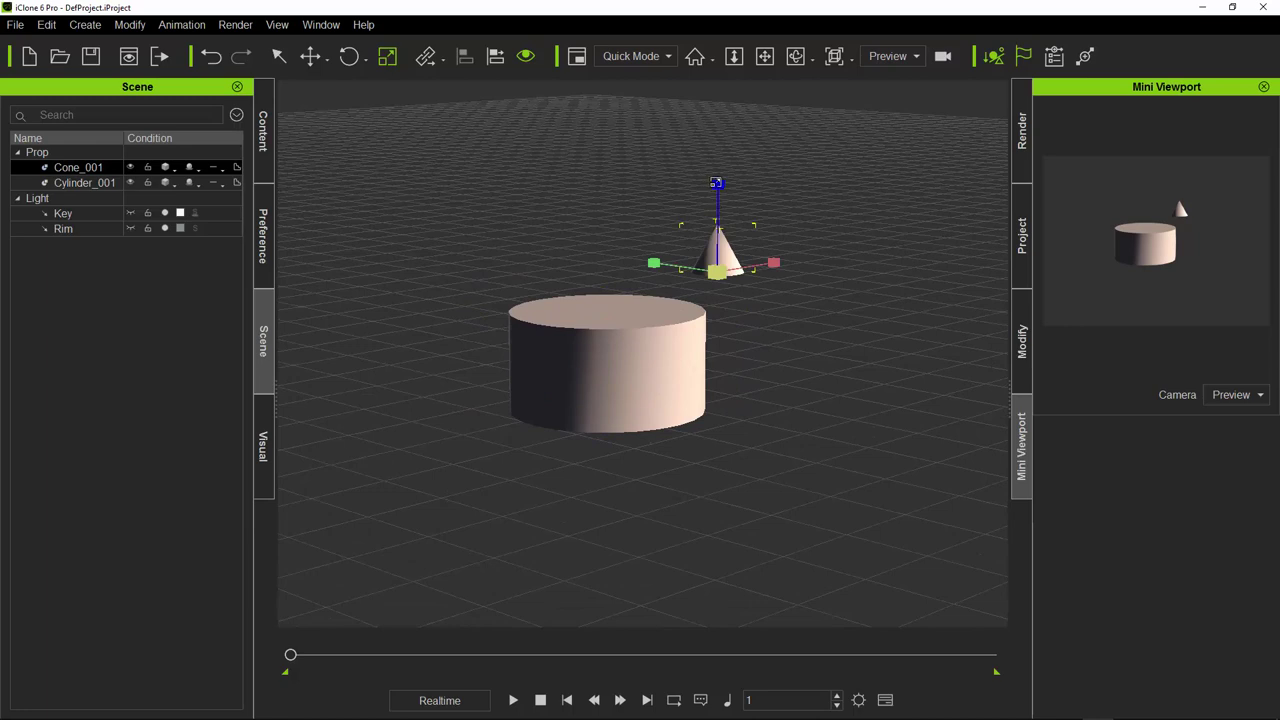
left_click_drag(716, 183, 960, 225)
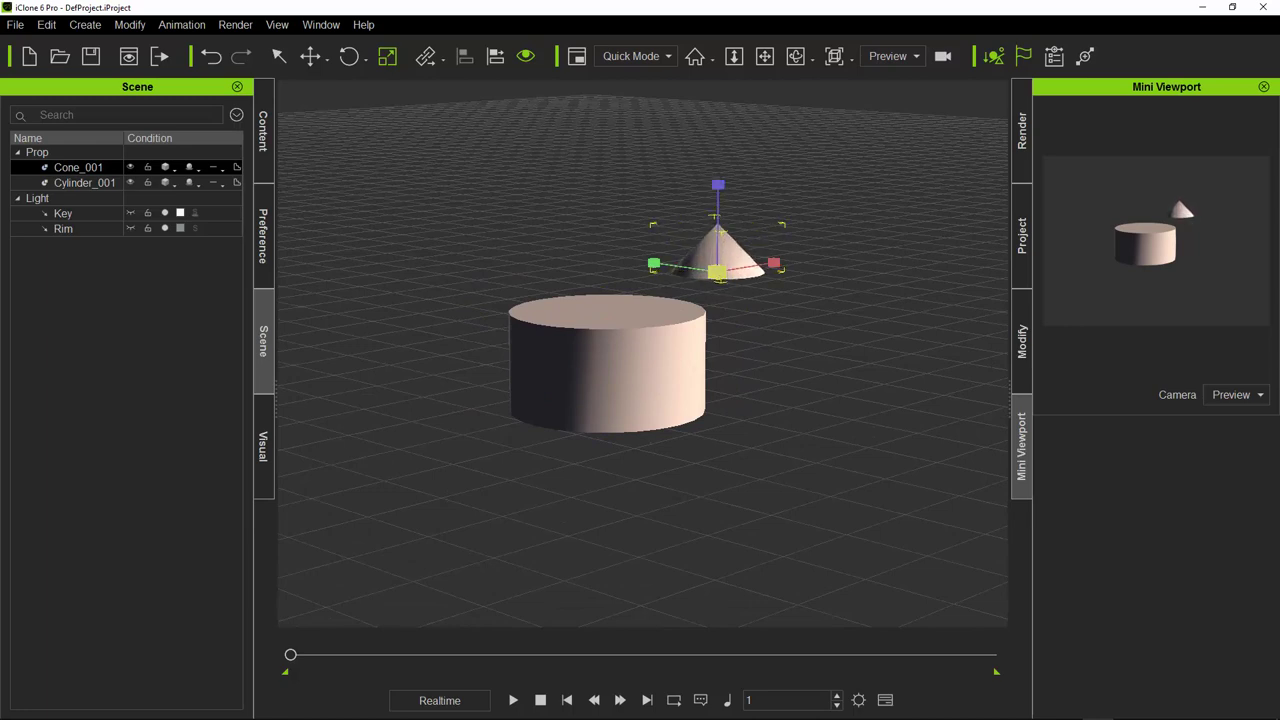
key("ctrl+z")
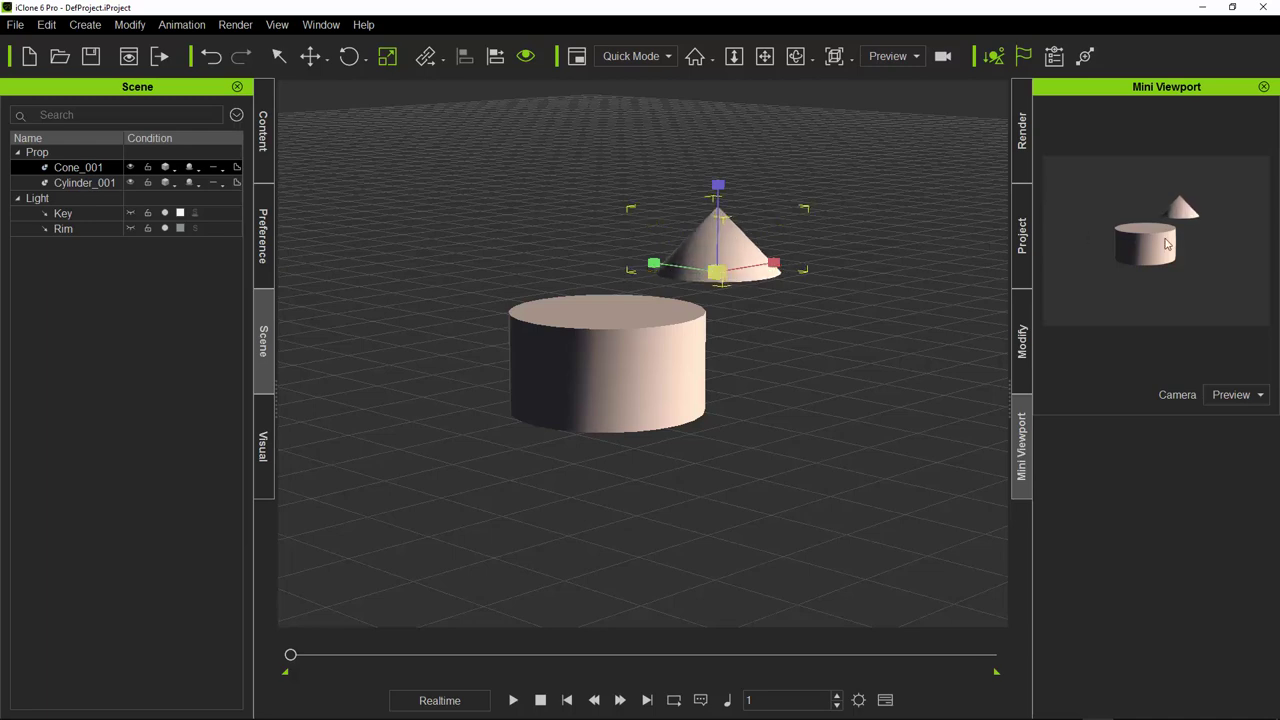
left_click_drag(717, 272, 970, 210)
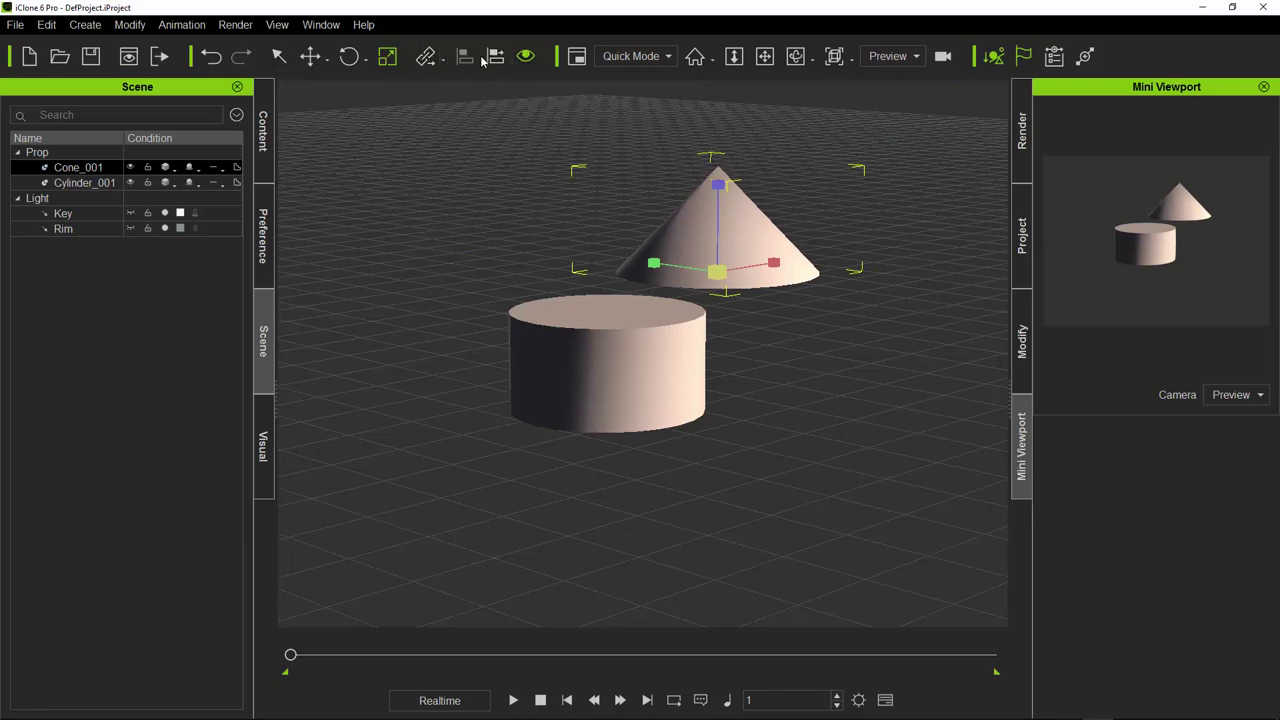
Step: Align the cone to the cylinder by pivot on the X, Y and Z axes
left_click(495, 56)
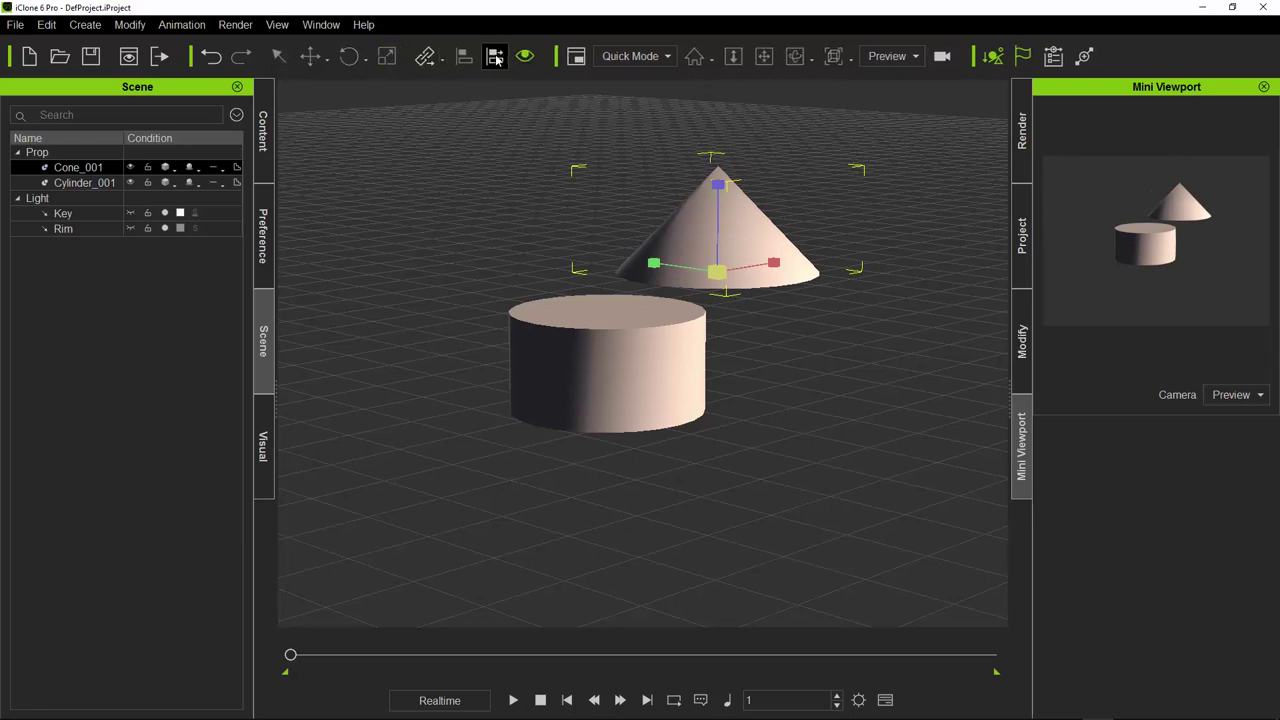
left_click(597, 351)
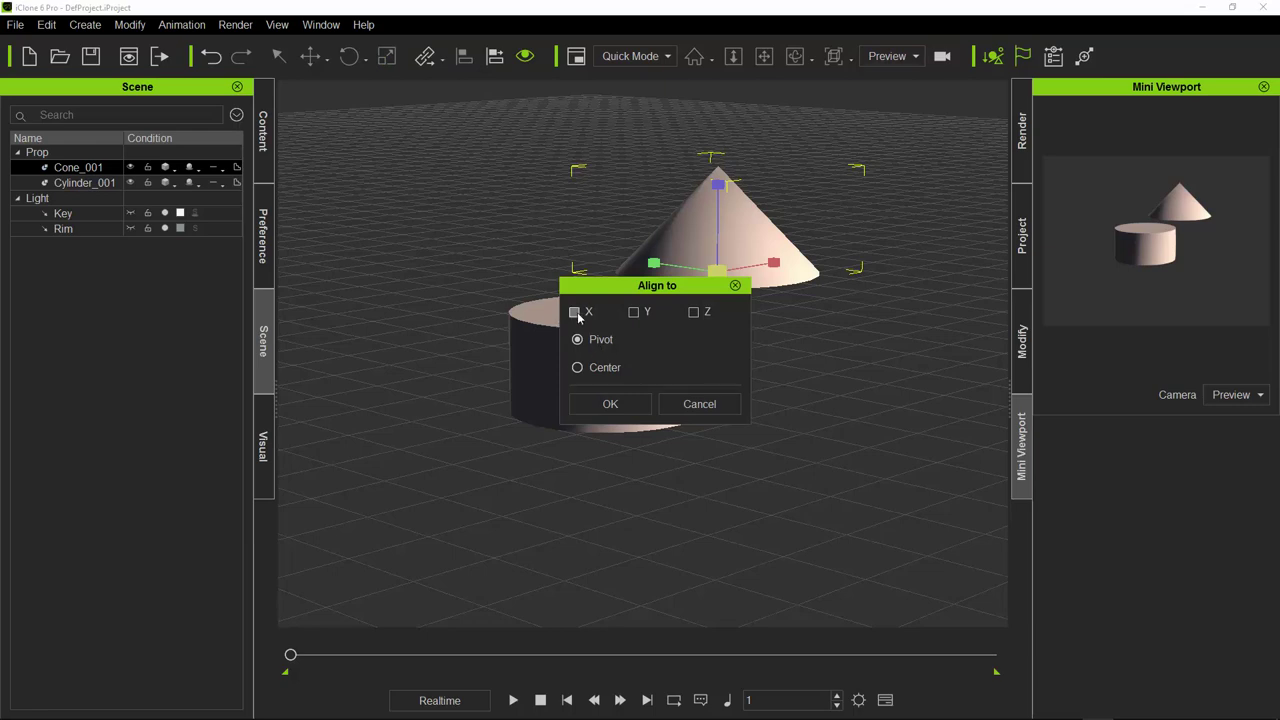
left_click(576, 313)
left_click(633, 313)
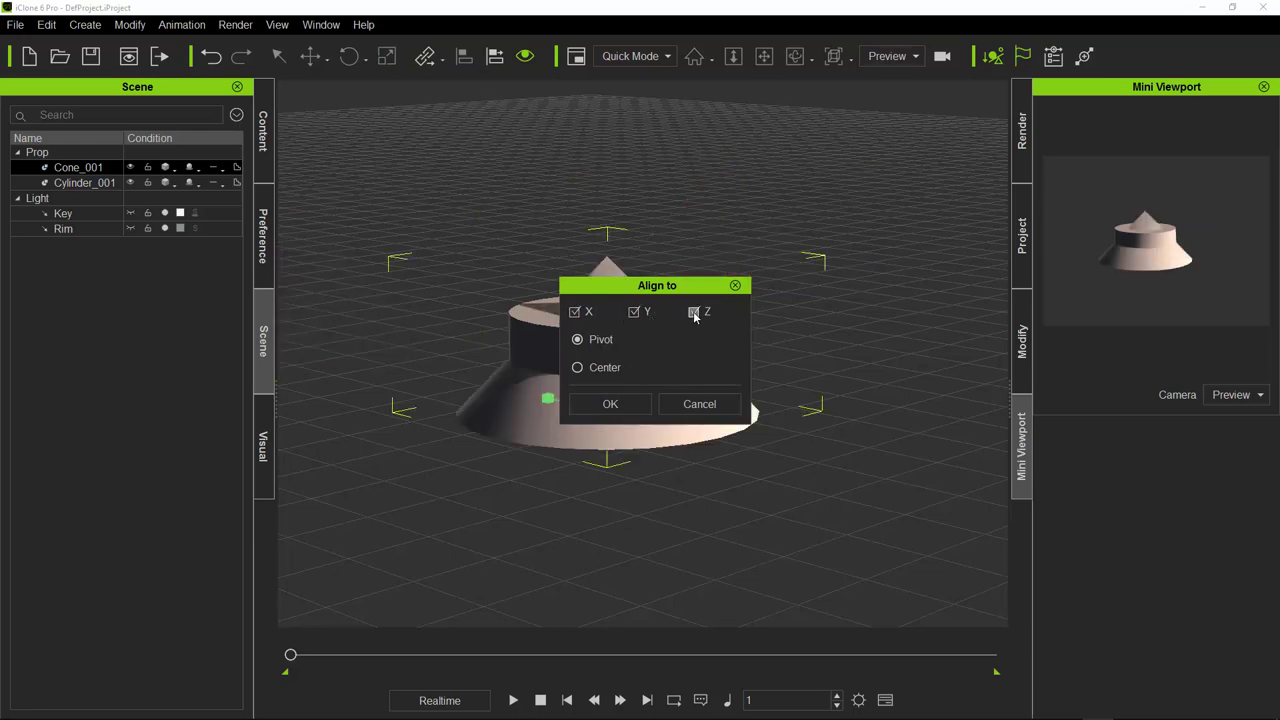
left_click(695, 313)
left_click(604, 406)
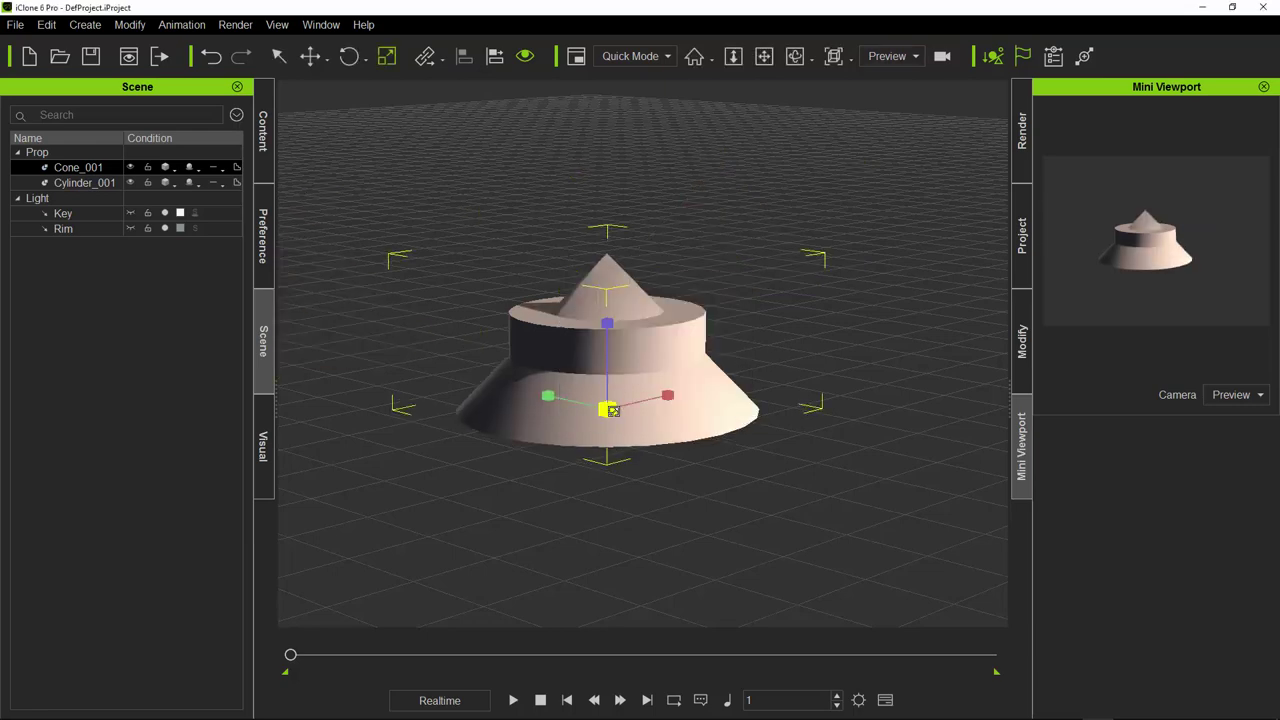
Step: Raise the cone onto the top of the cylinder as a roof, making it flatter and slightly narrower
left_click(311, 56)
left_click_drag(607, 324, 607, 255)
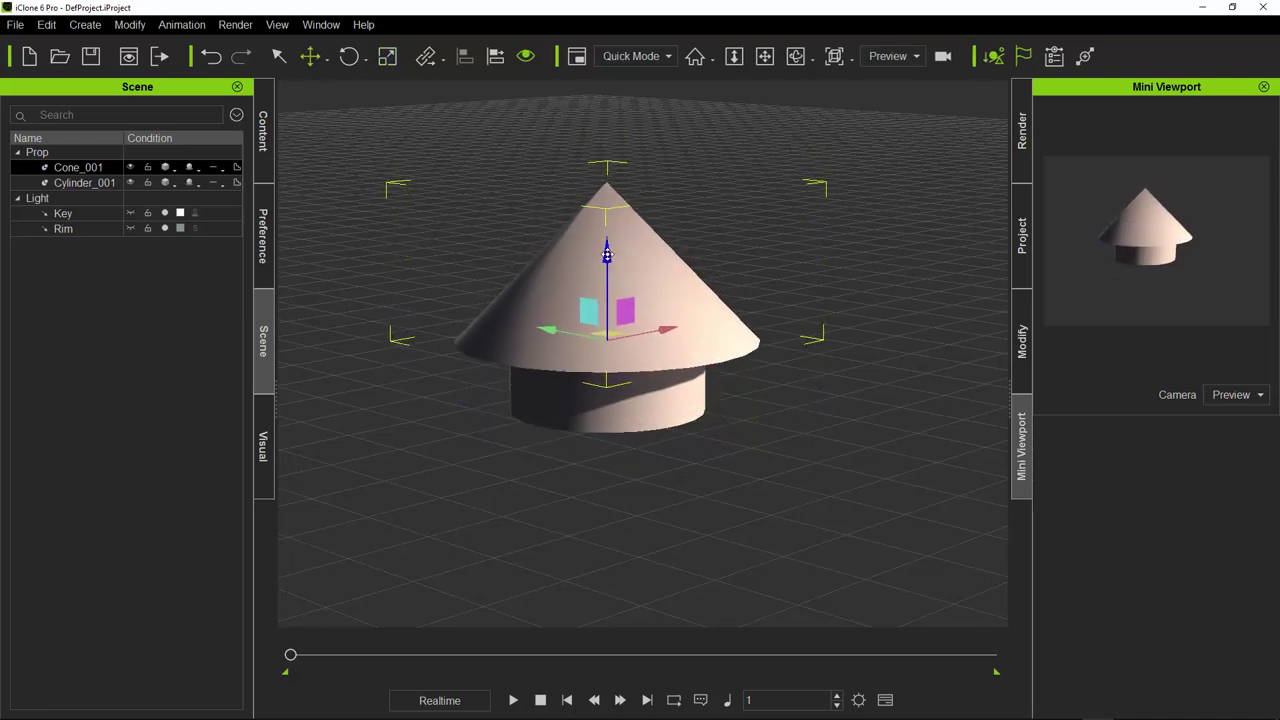
left_click(387, 56)
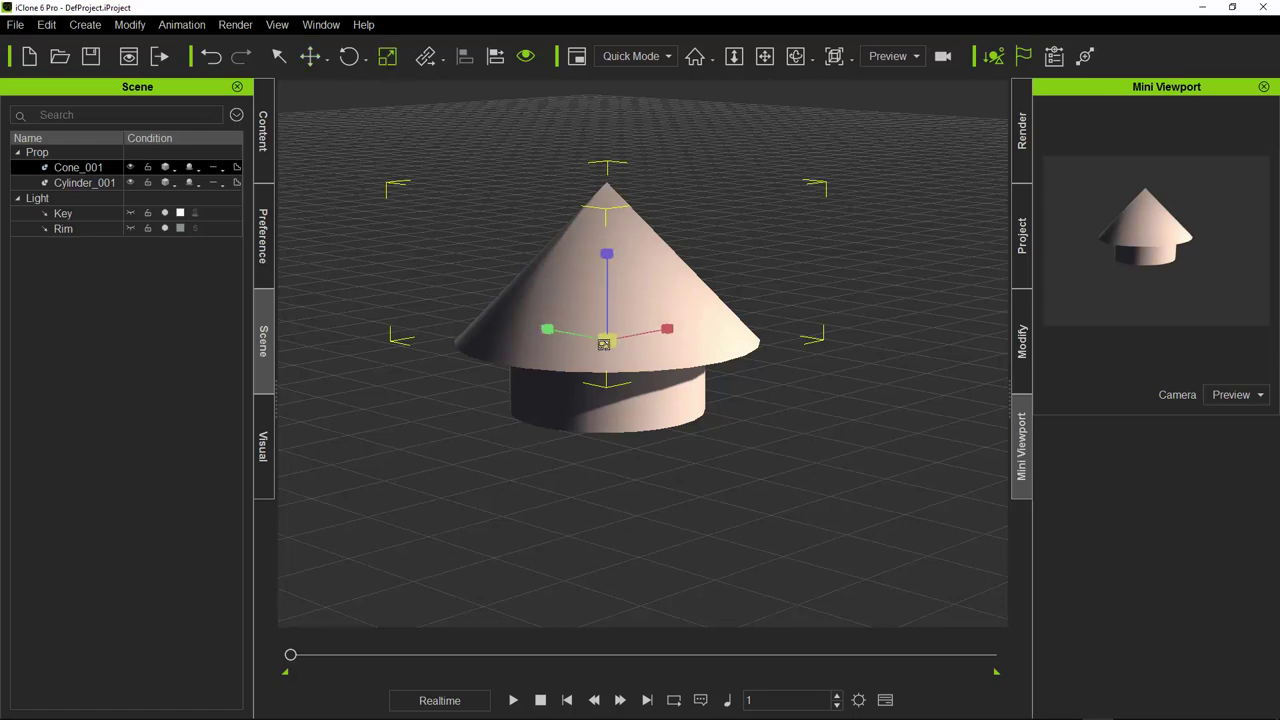
left_click_drag(607, 254, 580, 380)
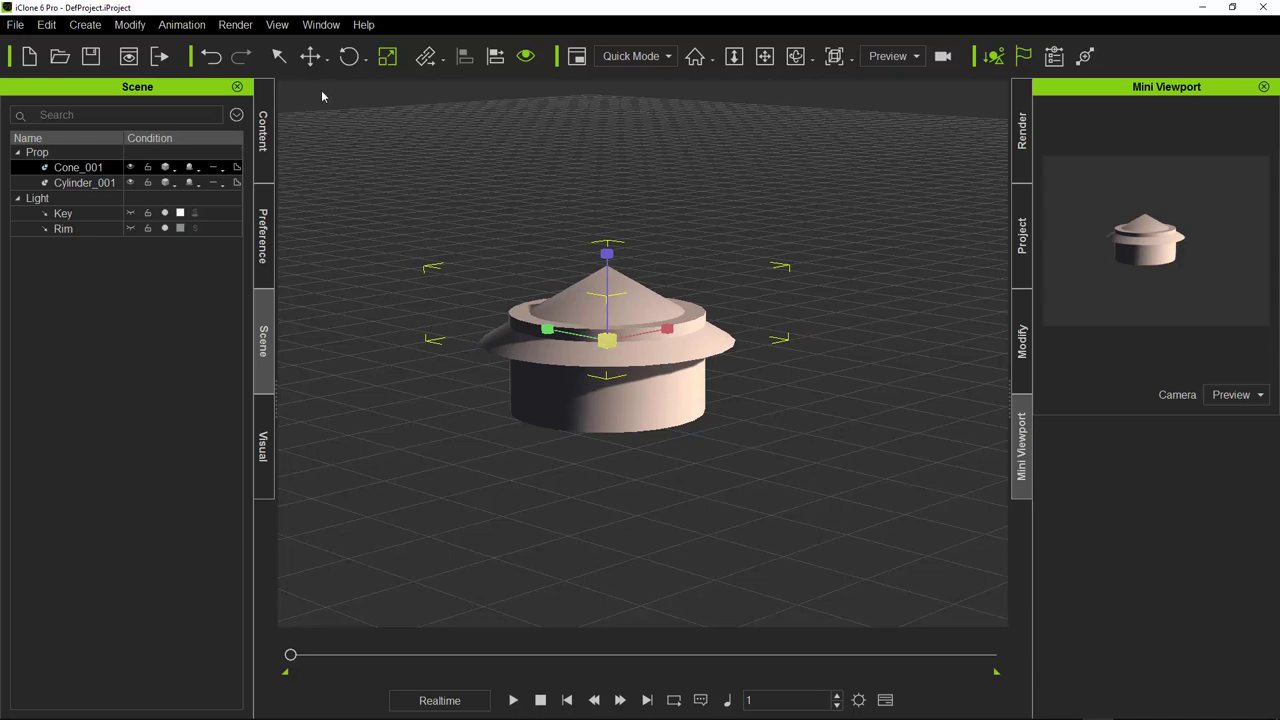
left_click(310, 56)
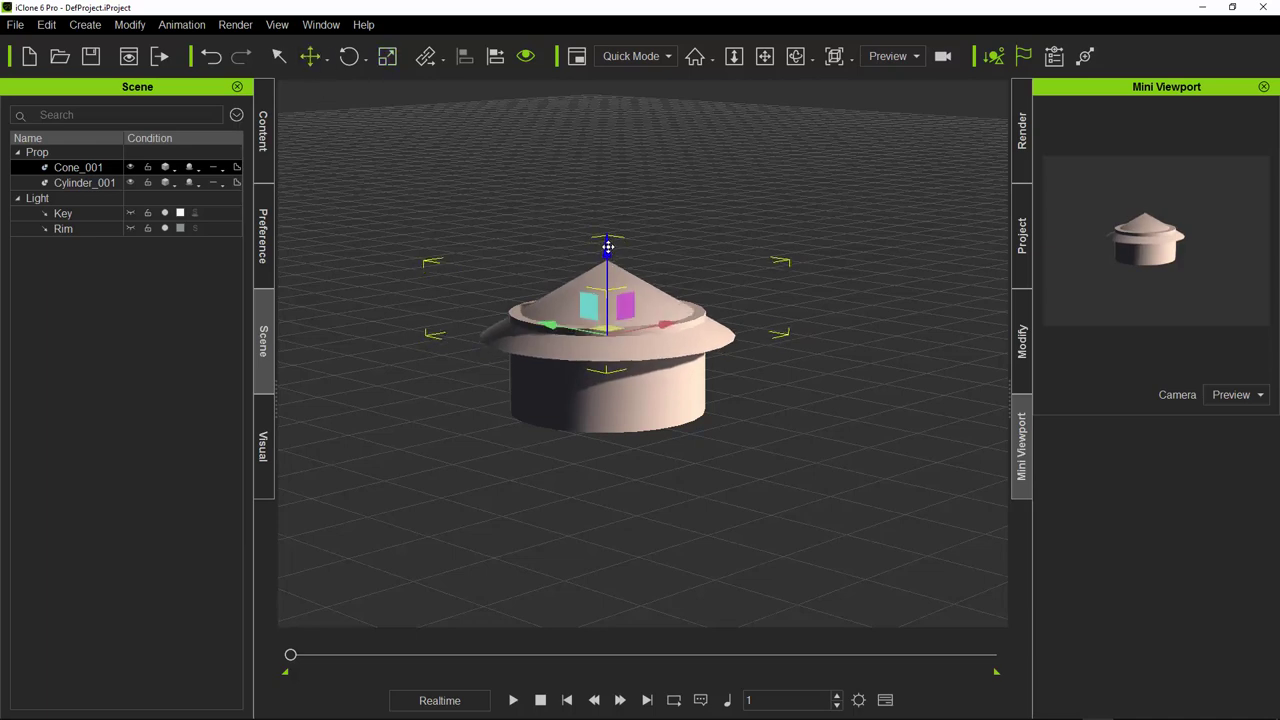
key("ctrl+z")
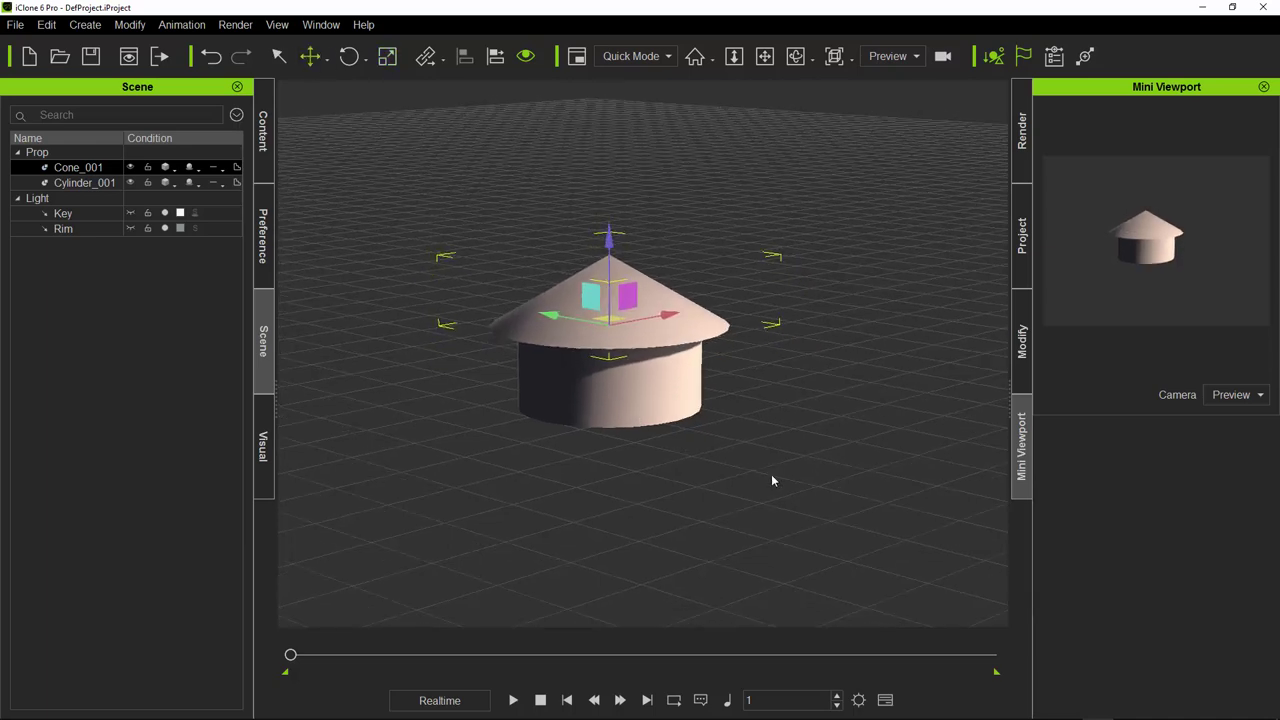
left_click(772, 479)
scroll(778, 466, "down", 2)
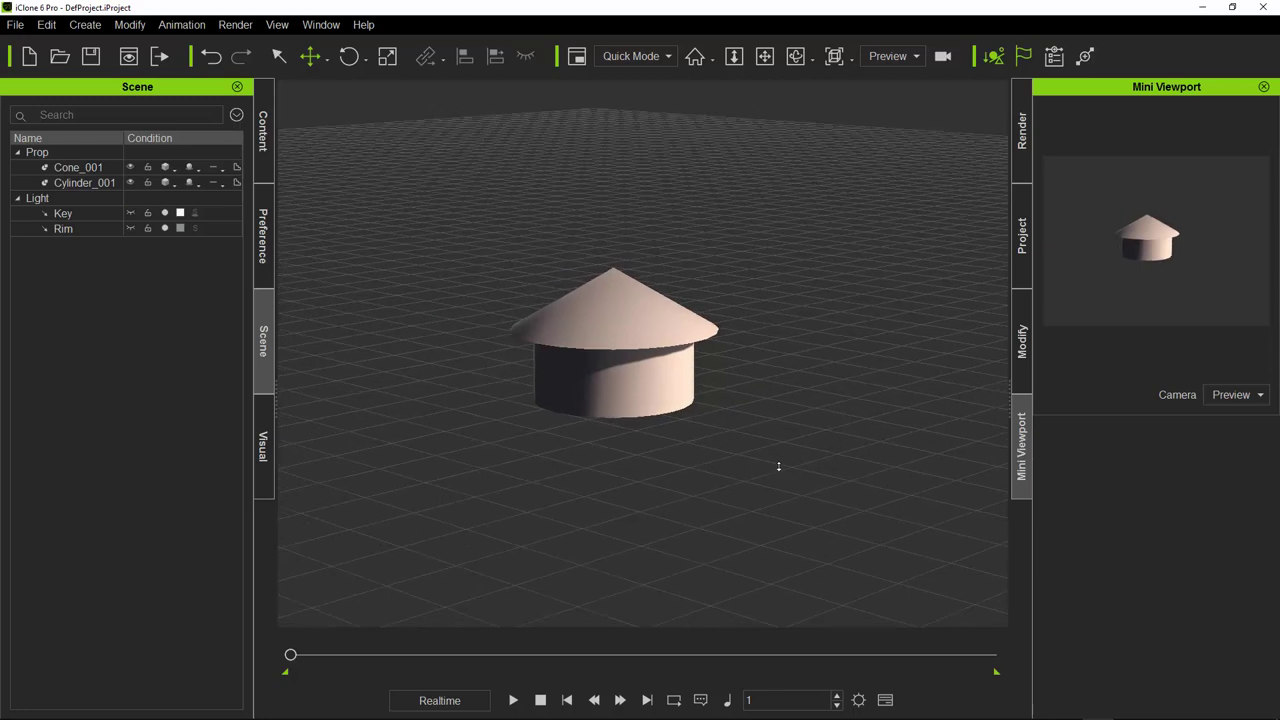
Step: Attach the cone to the cylinder as its child object
left_click(661, 349)
left_click(643, 389)
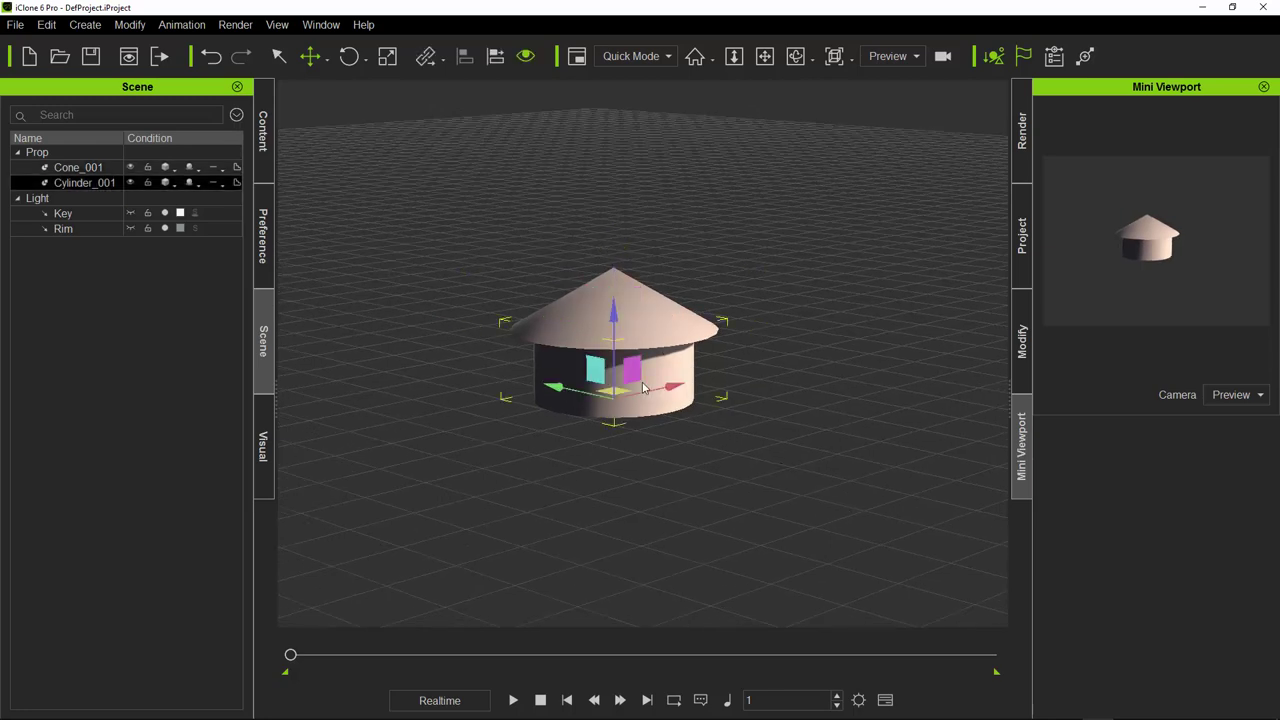
left_click(626, 329)
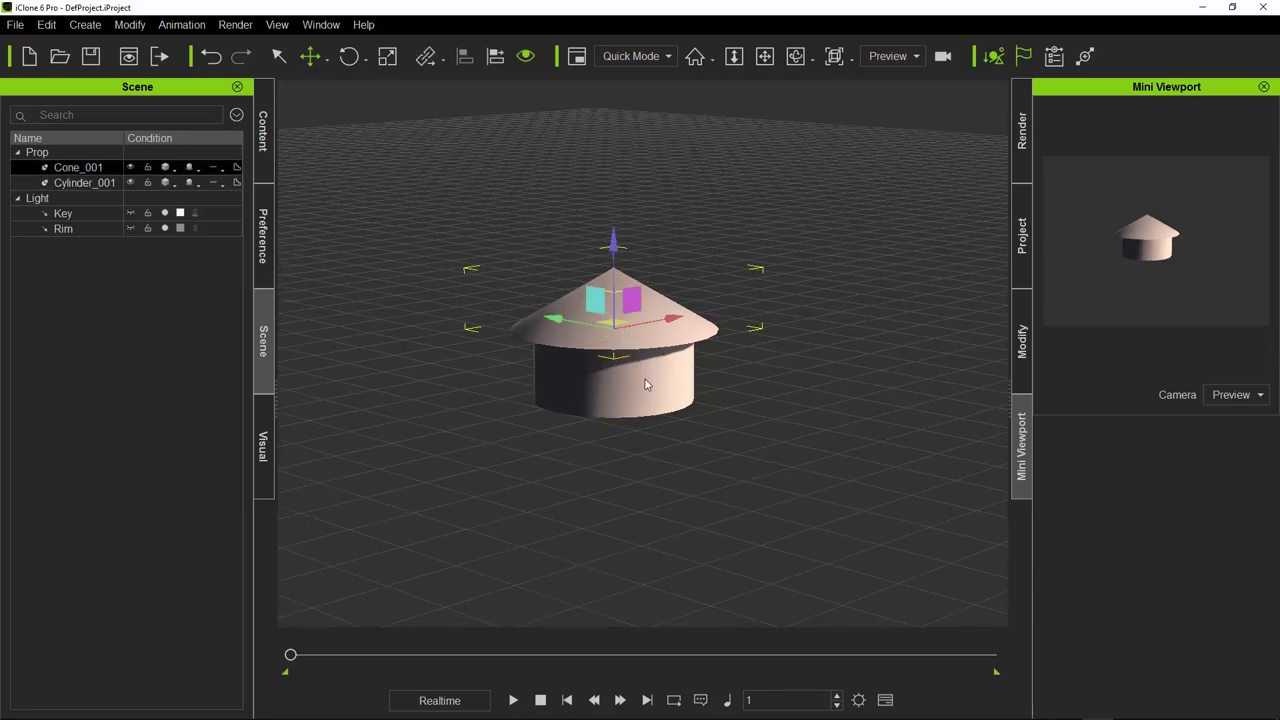
left_click(645, 385)
left_click(652, 336)
right_click(665, 343)
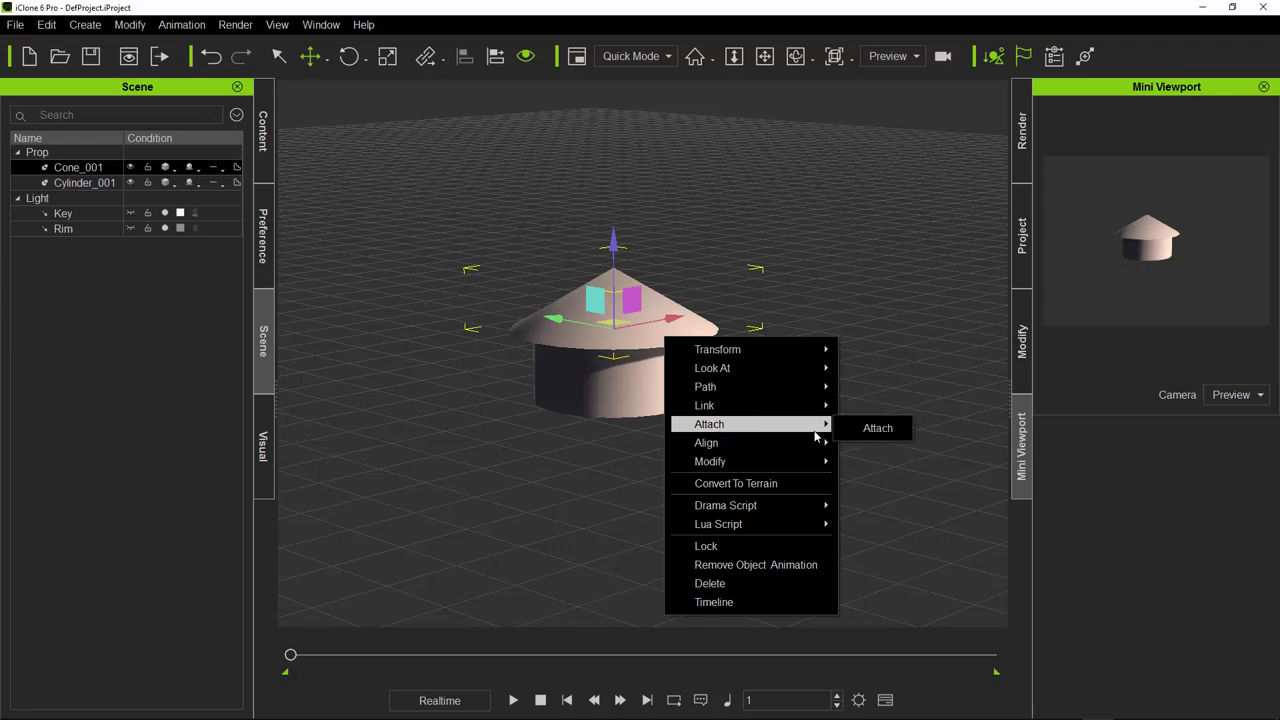
left_click(888, 437)
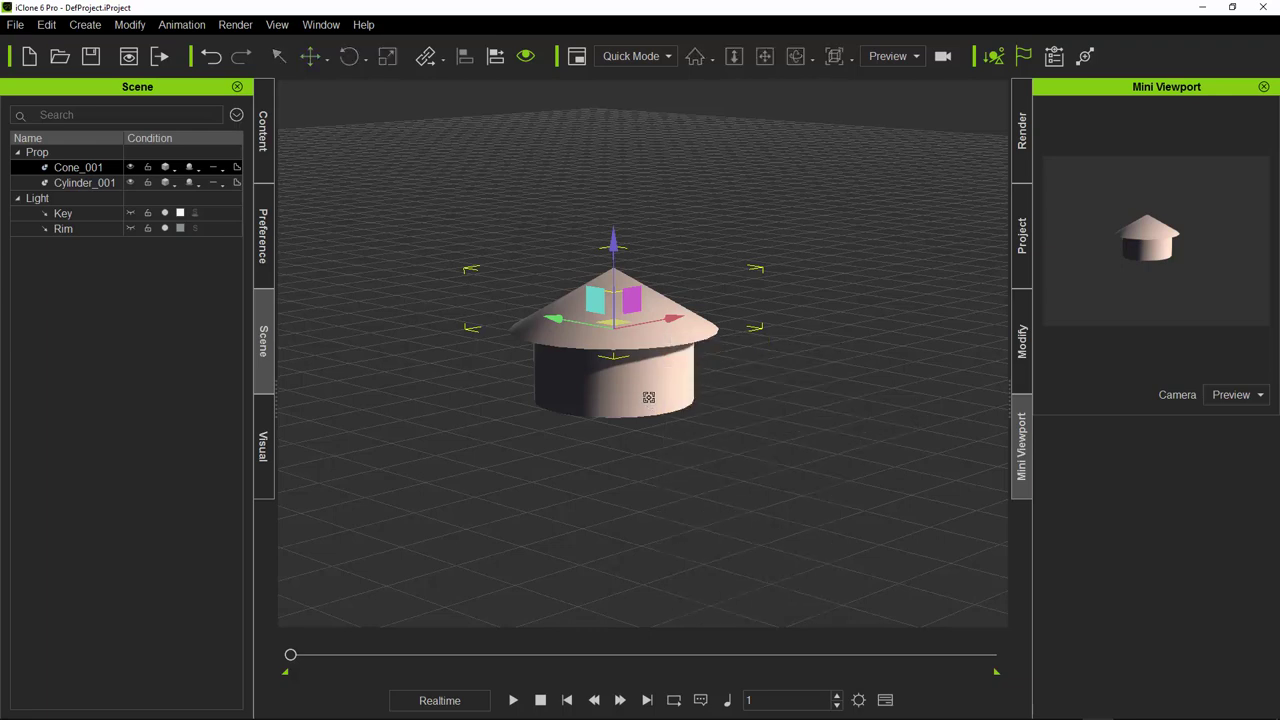
left_click(648, 397)
left_click(646, 424)
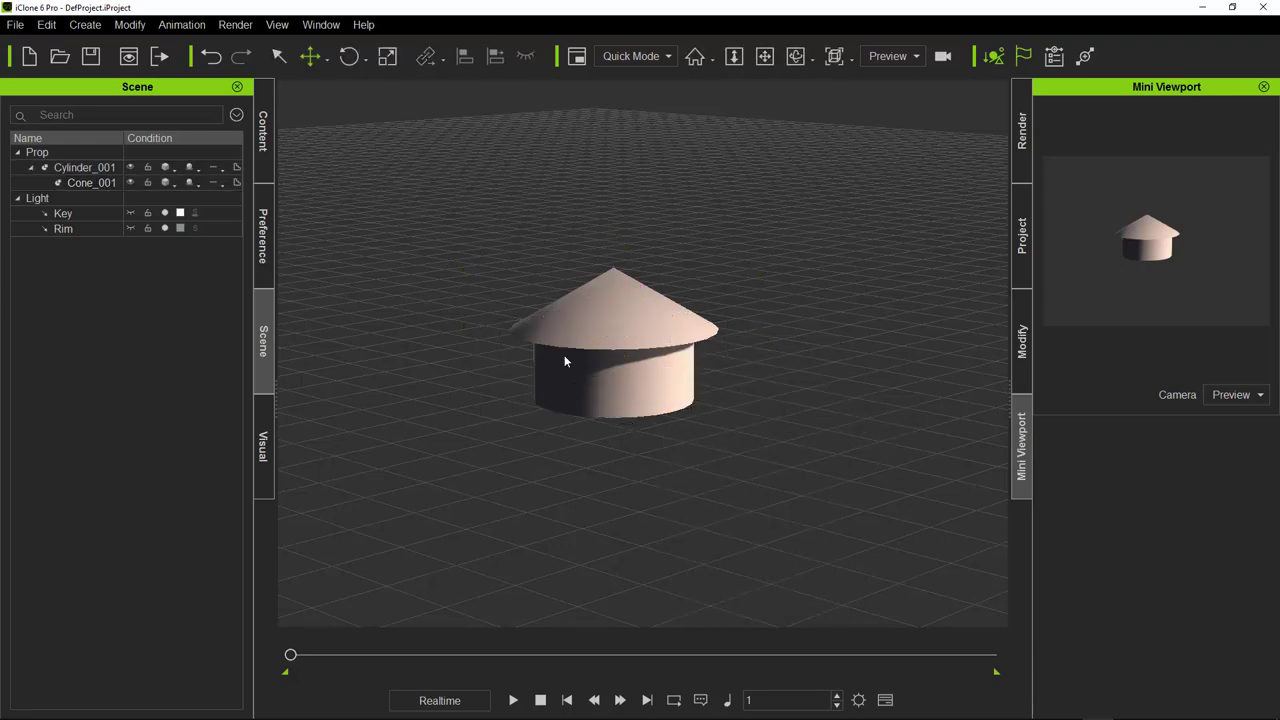
Step: Move the cylinder together with its attached cone across the ground to make room for more huts
left_click(596, 330)
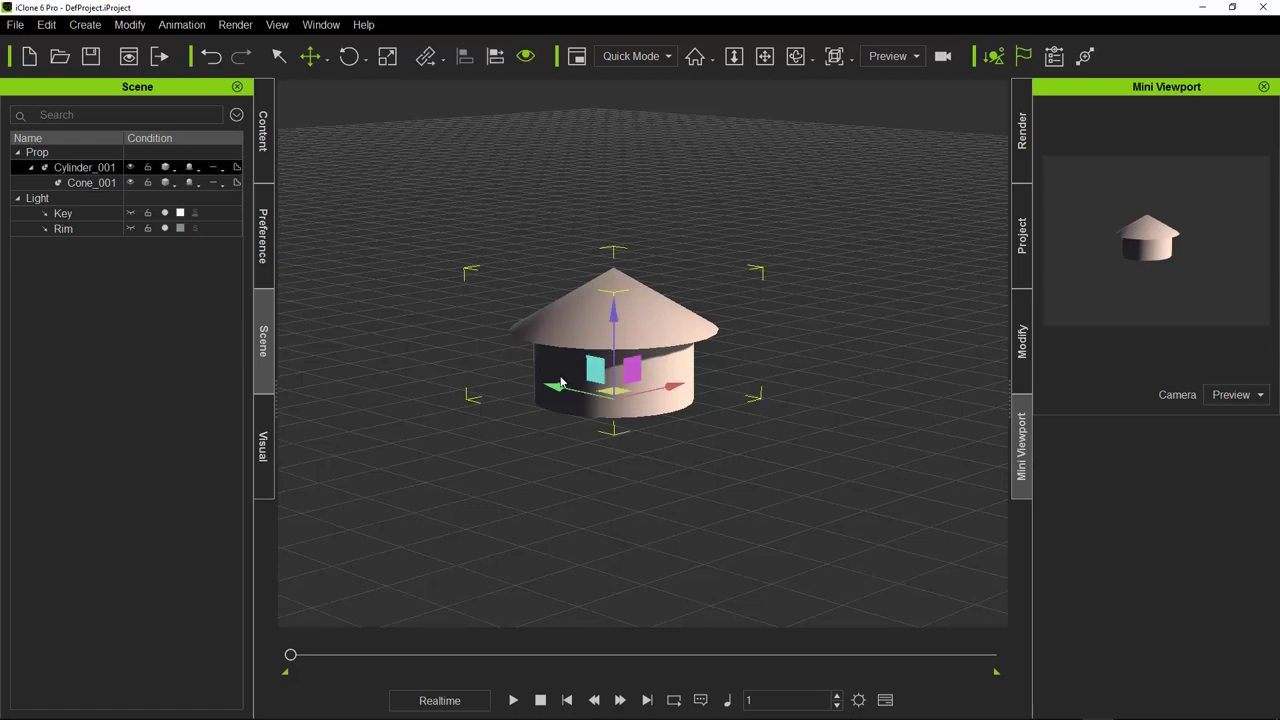
left_click_drag(515, 378, 545, 390)
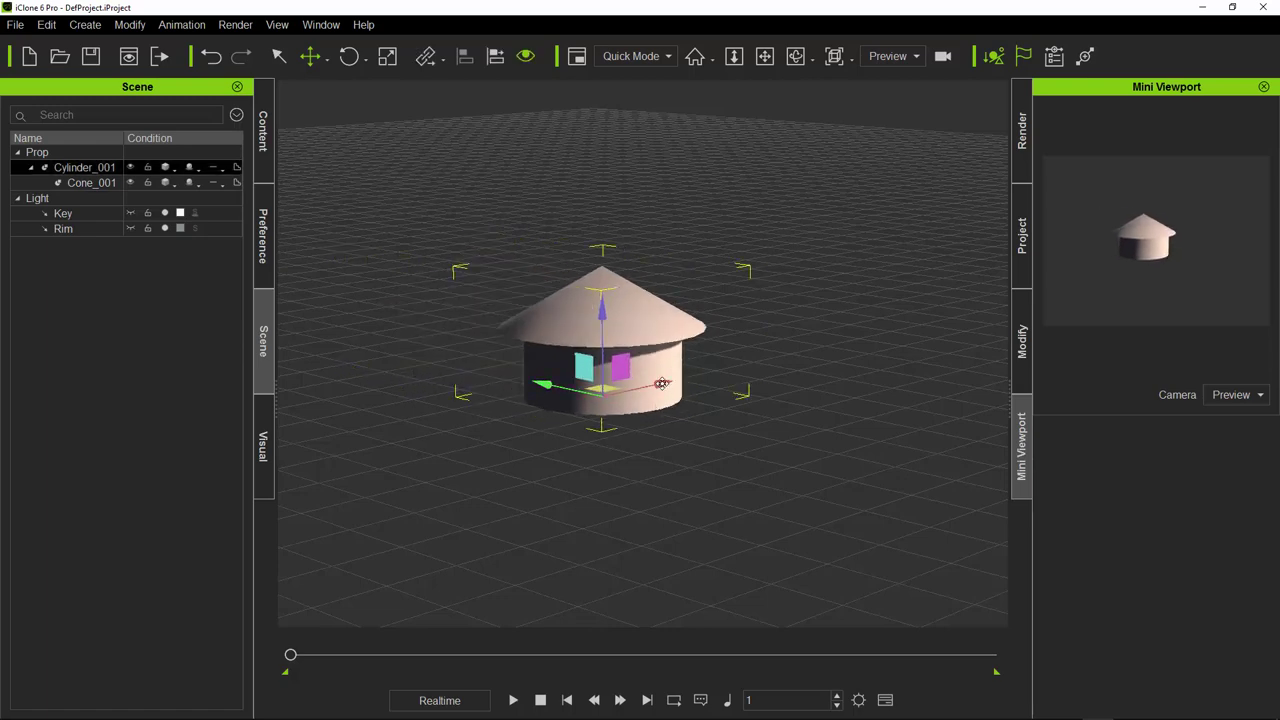
left_click_drag(661, 384, 724, 316)
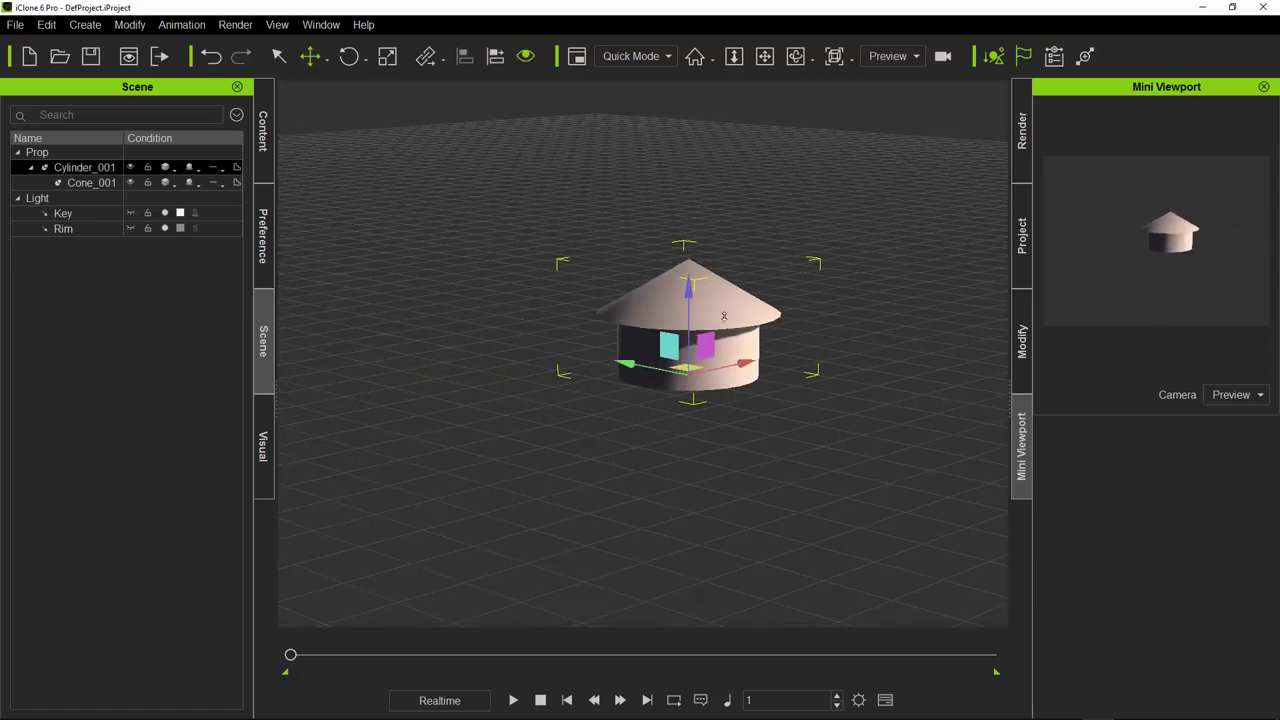
scroll(725, 325, "down", 2)
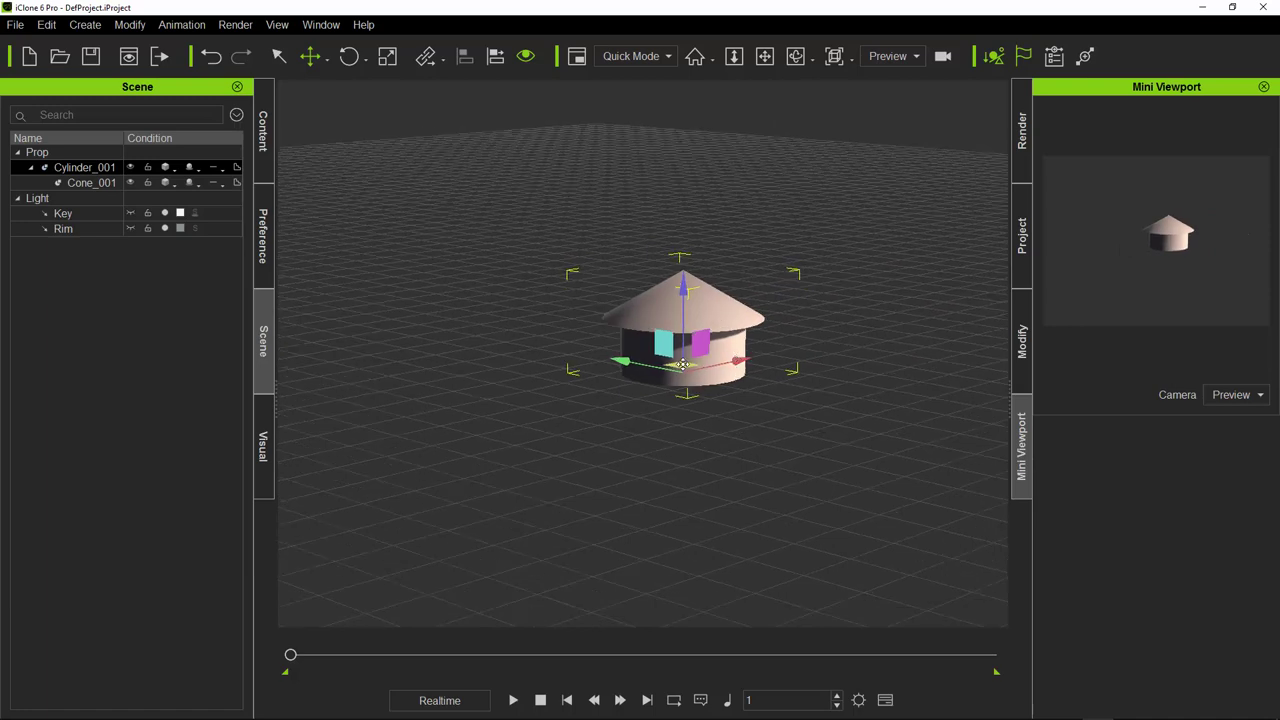
scroll(710, 380, "down", 5)
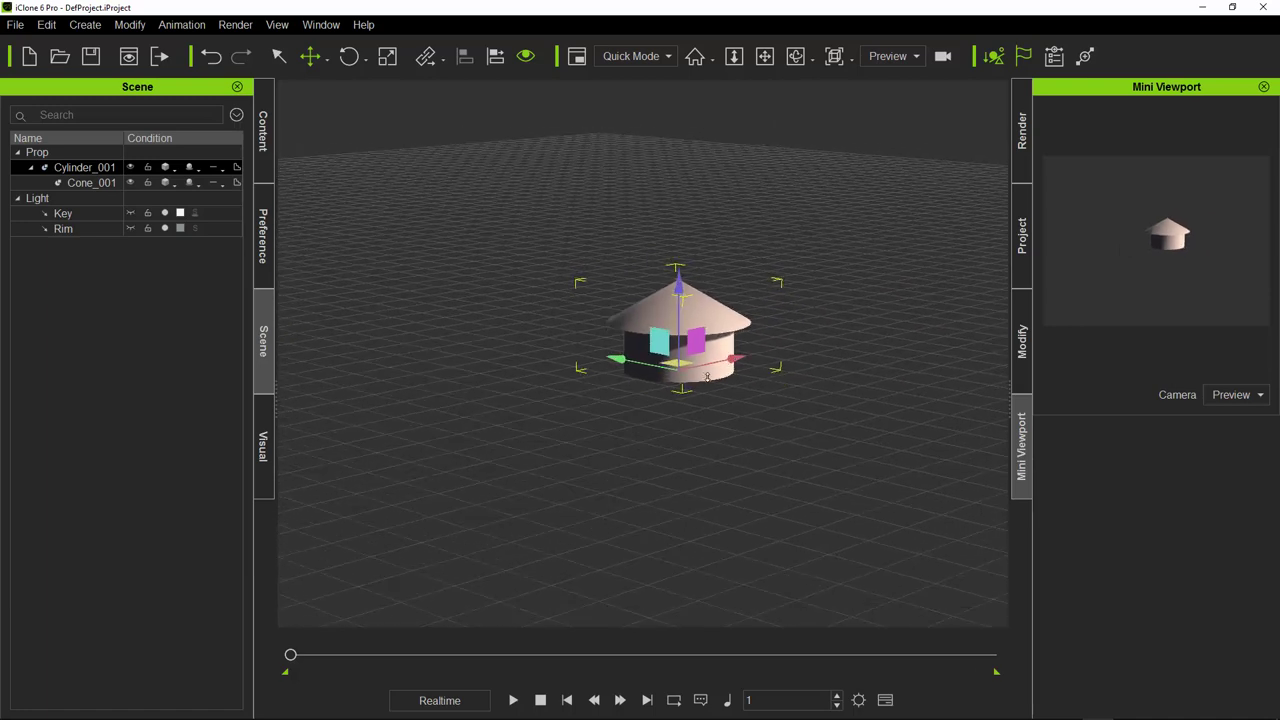
scroll(716, 377, "down", 1)
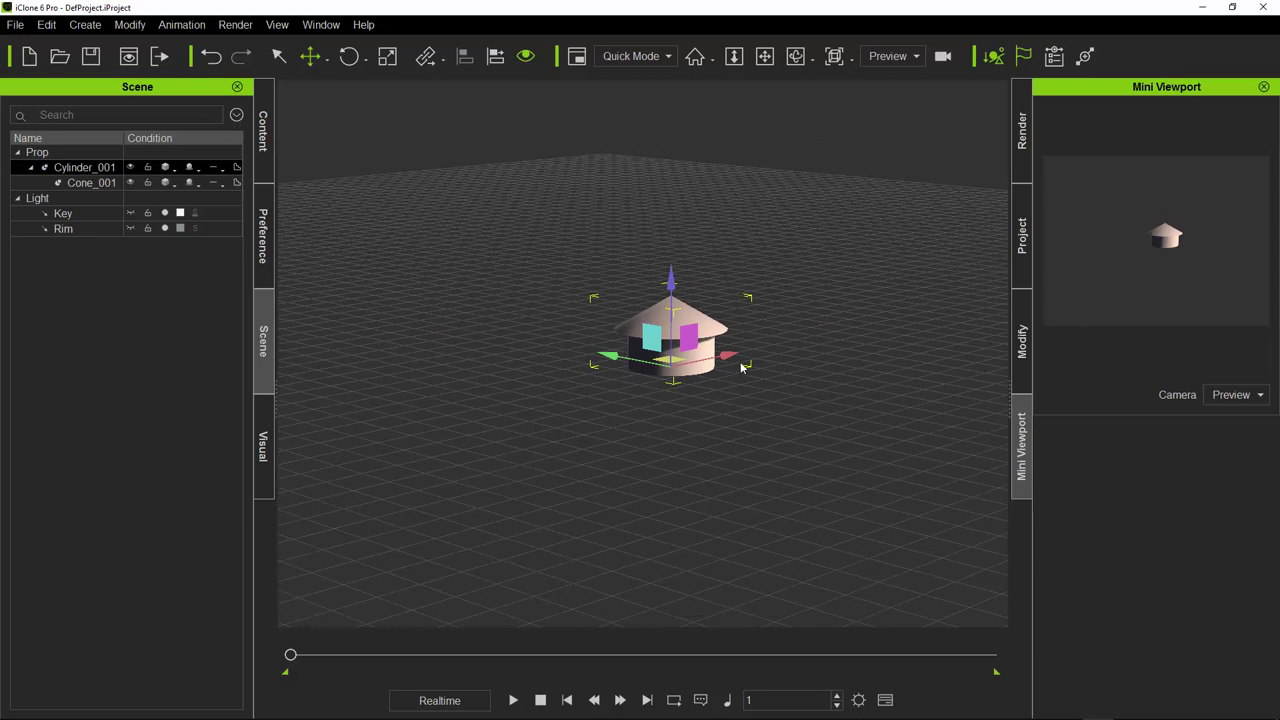
left_click_drag(728, 355, 640, 411)
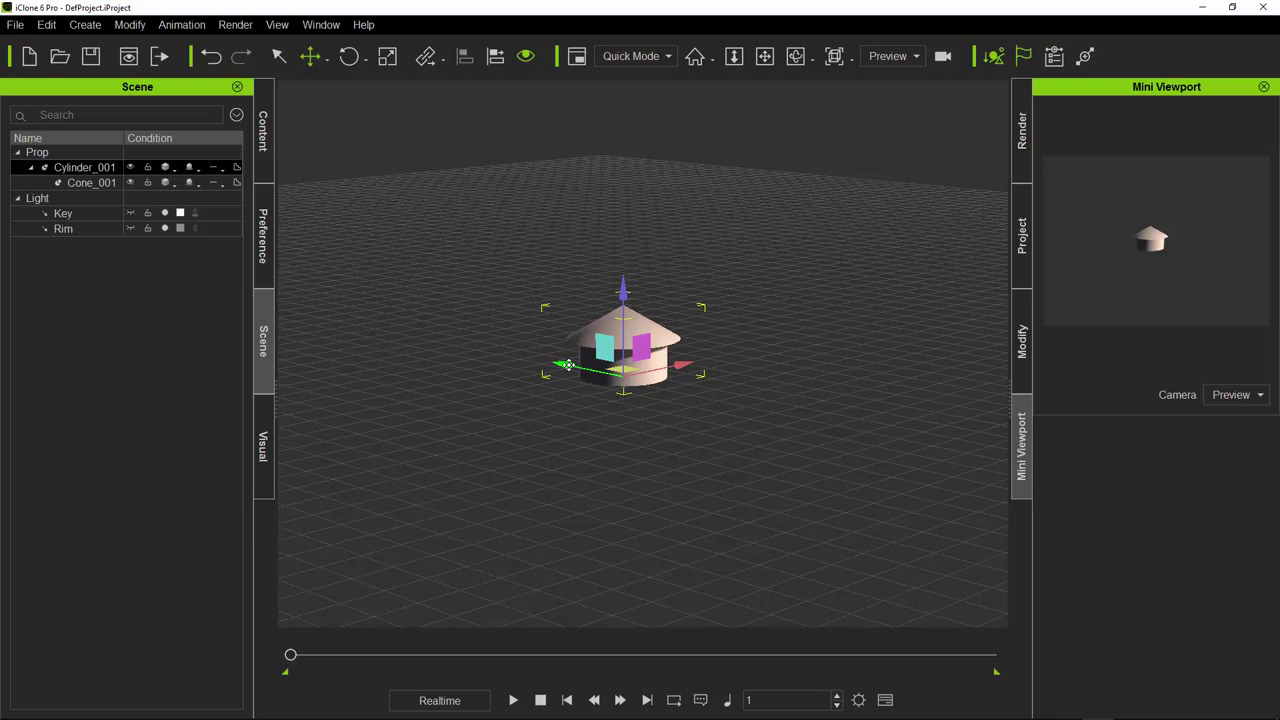
Step: Duplicate the hut seven times by copying while moving, forming two receding rows with one hut at the far end
left_click_drag(568, 365, 456, 322, "ctrl")
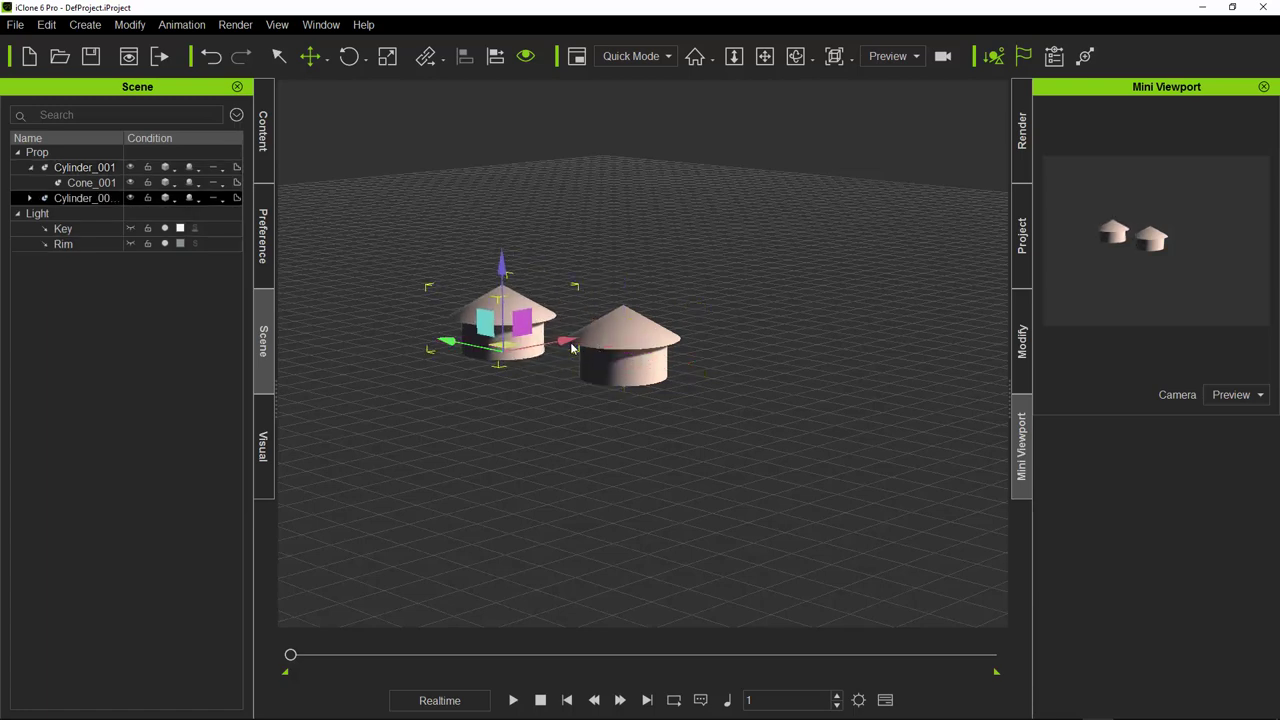
left_click_drag(572, 348, 497, 233, "ctrl")
left_click_drag(609, 283, 797, 176, "ctrl")
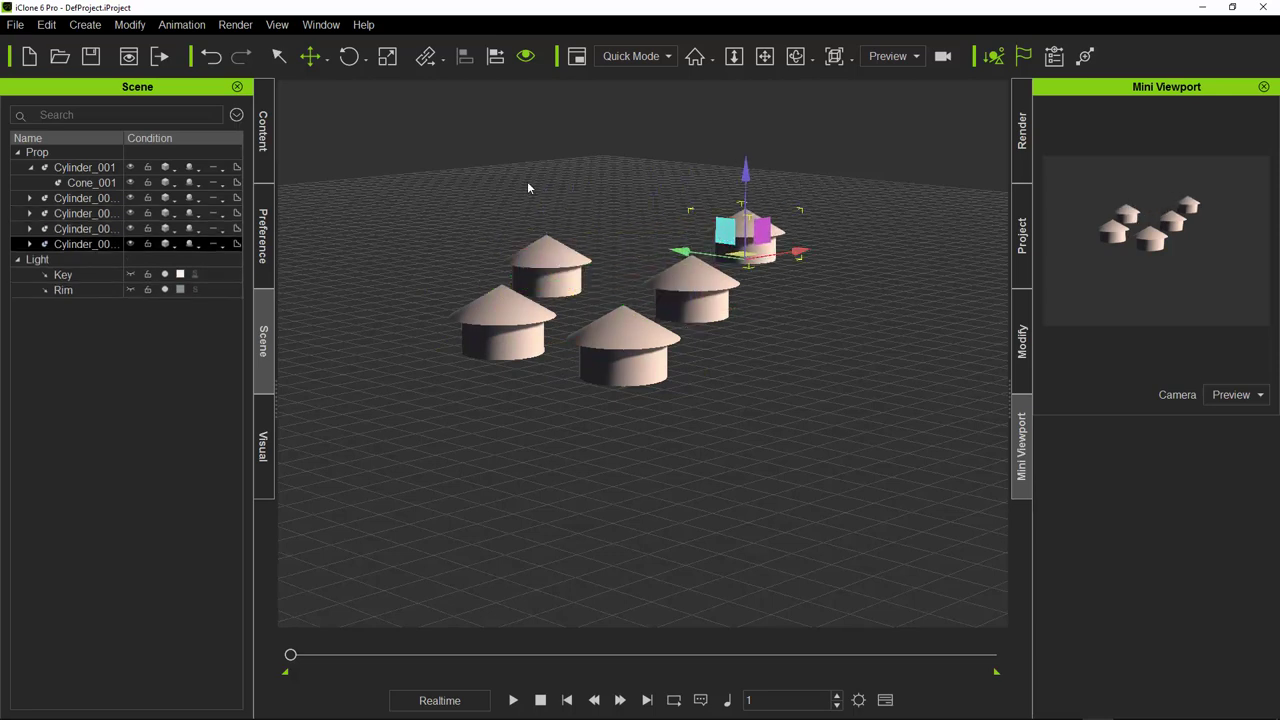
left_click_drag(614, 229, 834, 193, "ctrl")
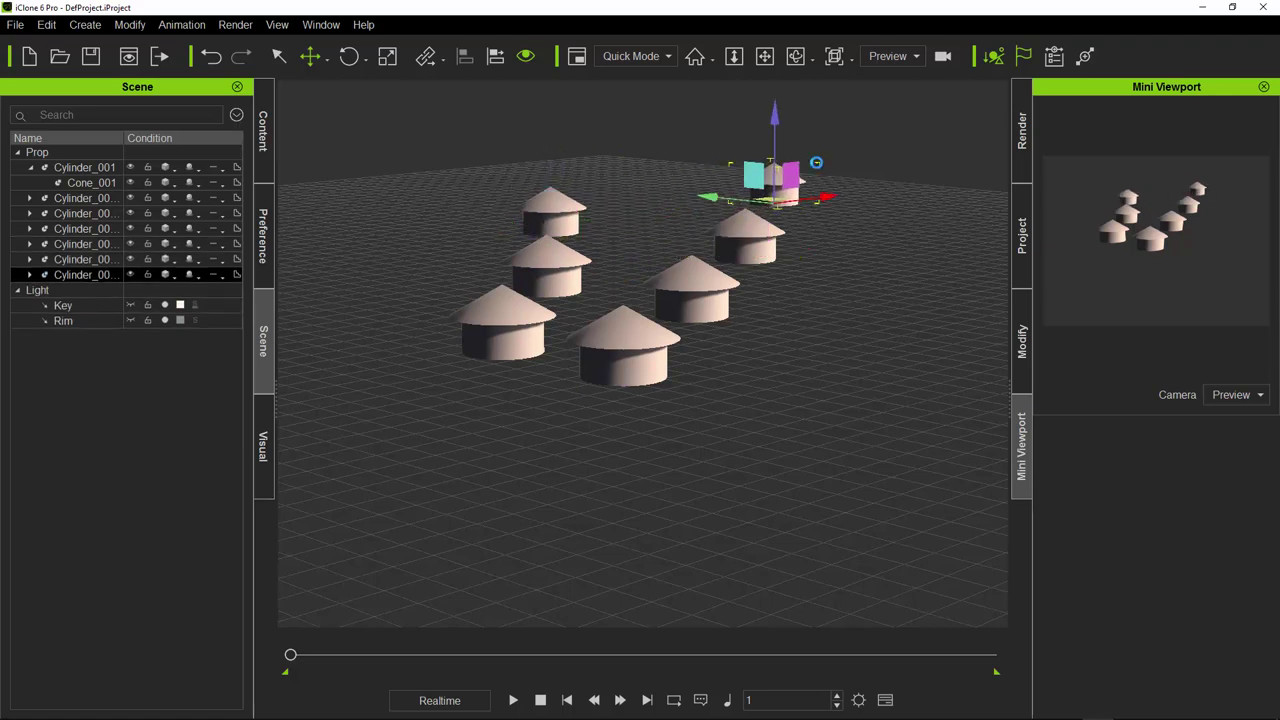
left_click_drag(716, 197, 608, 185, "ctrl")
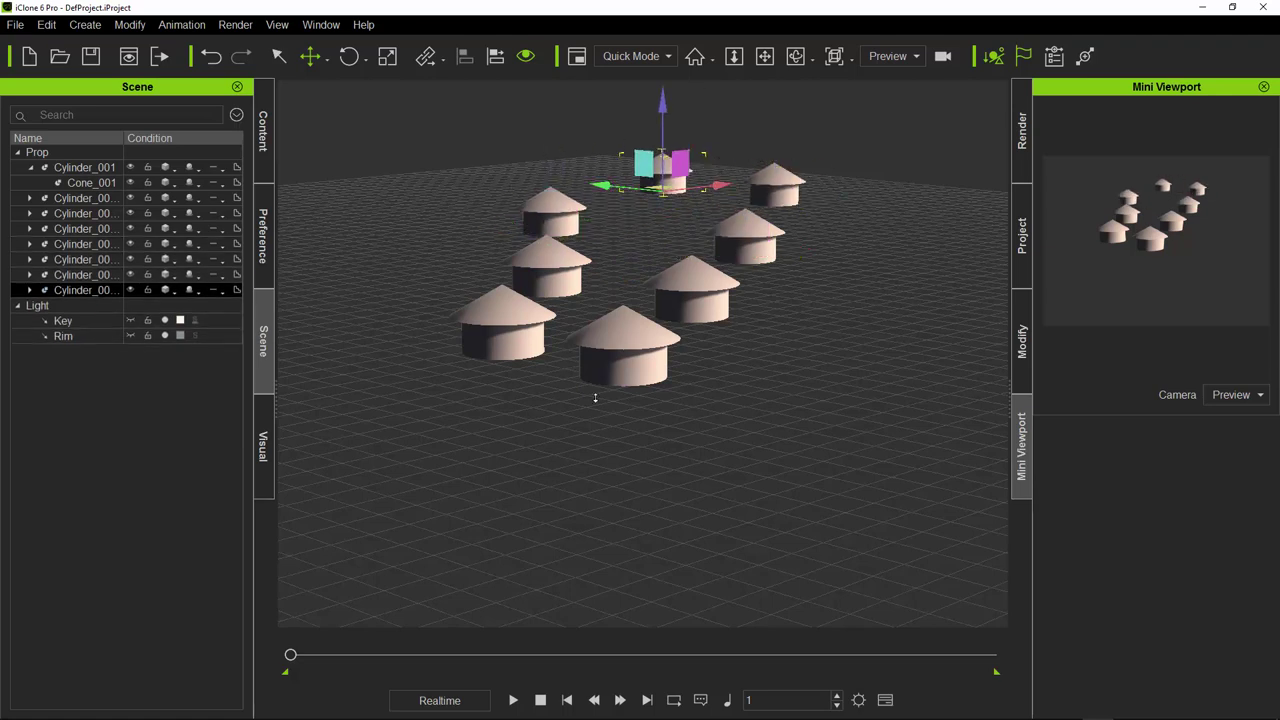
Step: Move the hut at the far end of the village to the outer side of a row, beside its front hut
left_click_drag(764, 56, 691, 551)
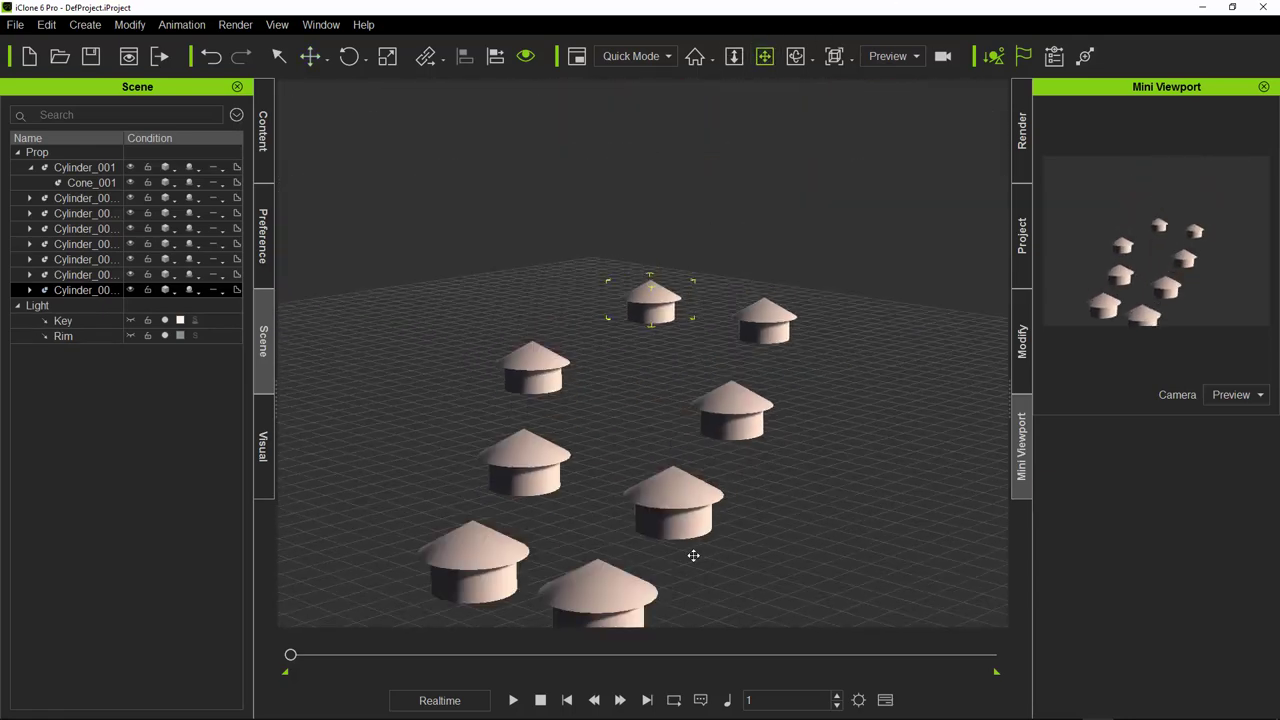
left_click(798, 57)
left_click_drag(816, 560, 693, 679)
left_click_drag(695, 594, 694, 551)
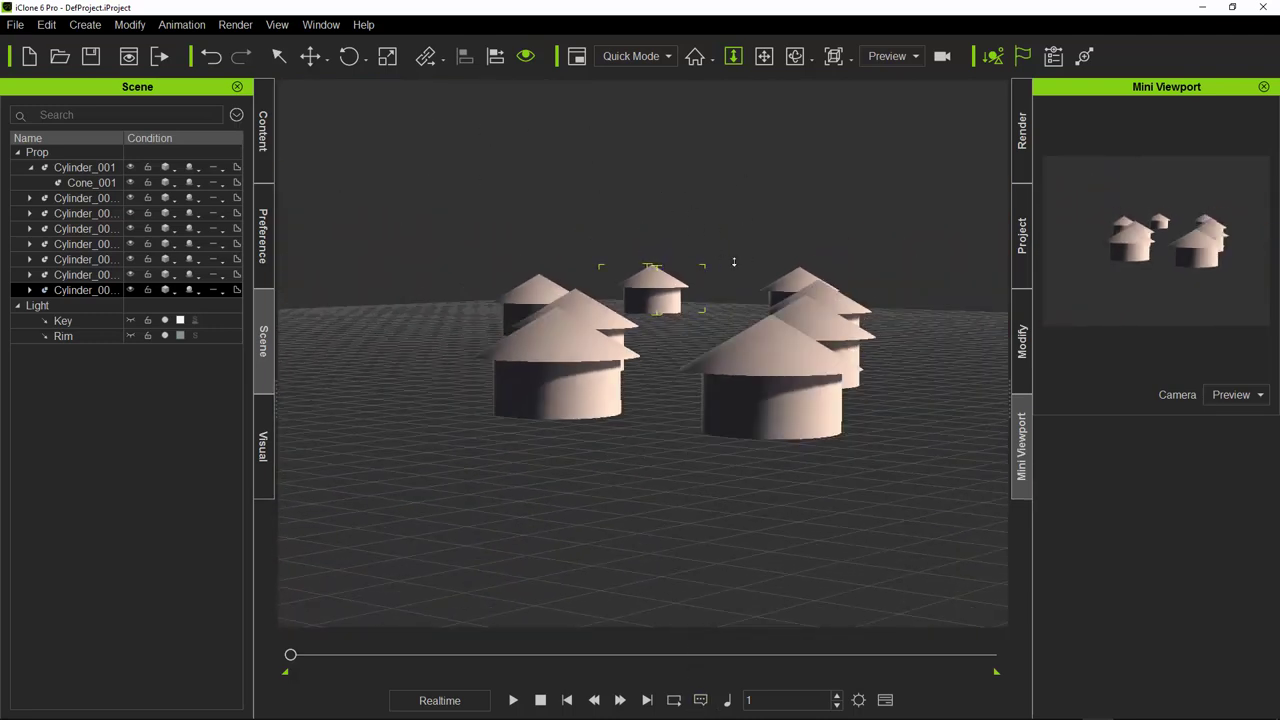
key("ctrl+z")
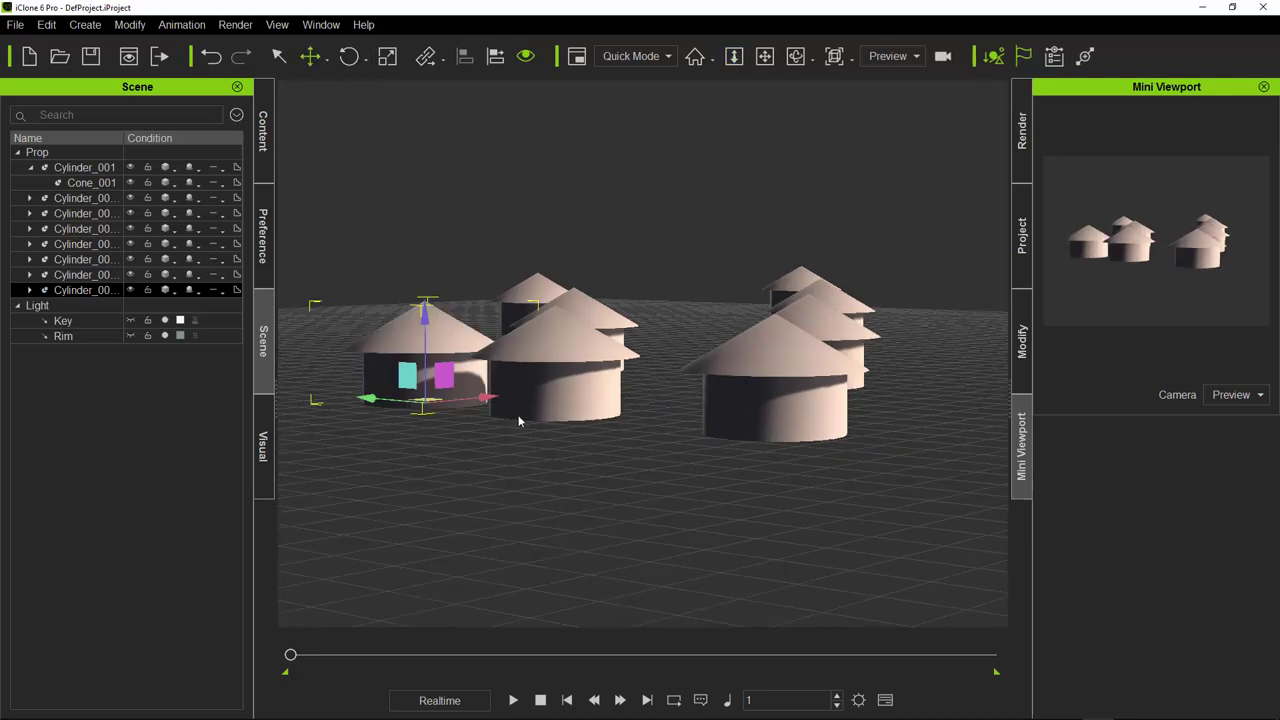
scroll(518, 421, "up", 1)
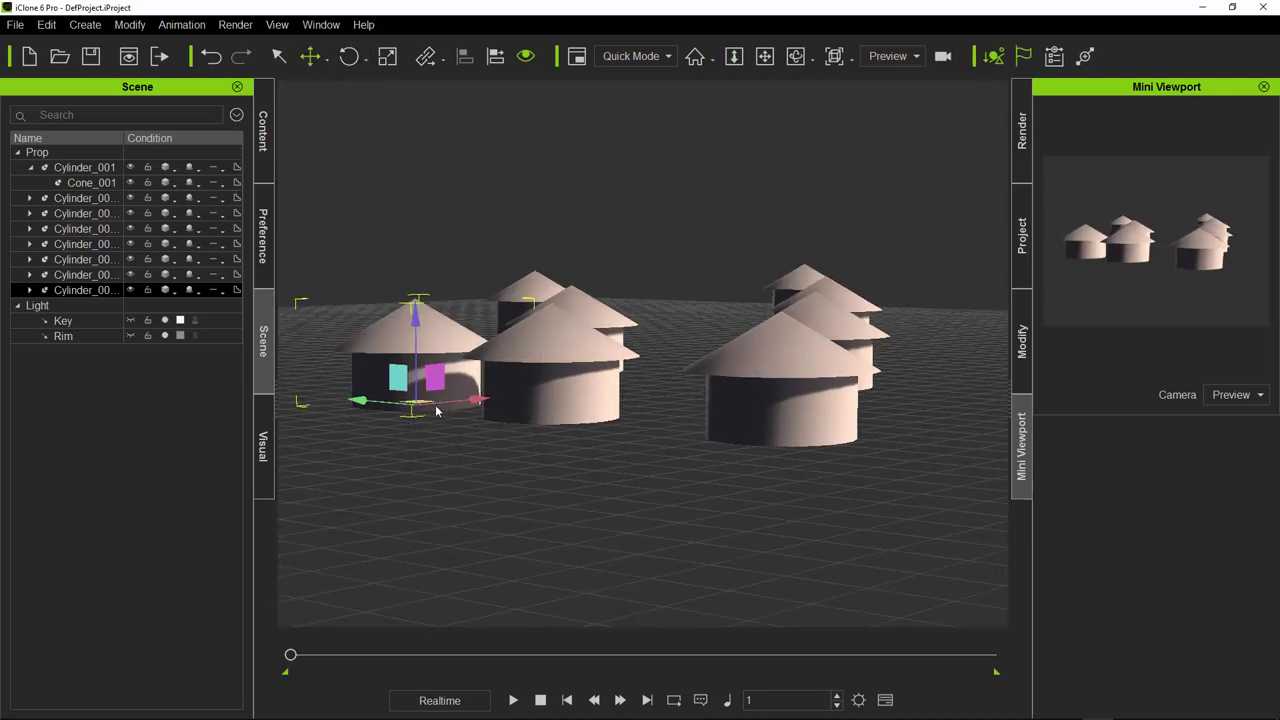
mouse_move(472, 402)
left_mouse_down()
mouse_move(411, 427)
mouse_move(466, 414)
left_mouse_up()
scroll(578, 124, "up", 1)
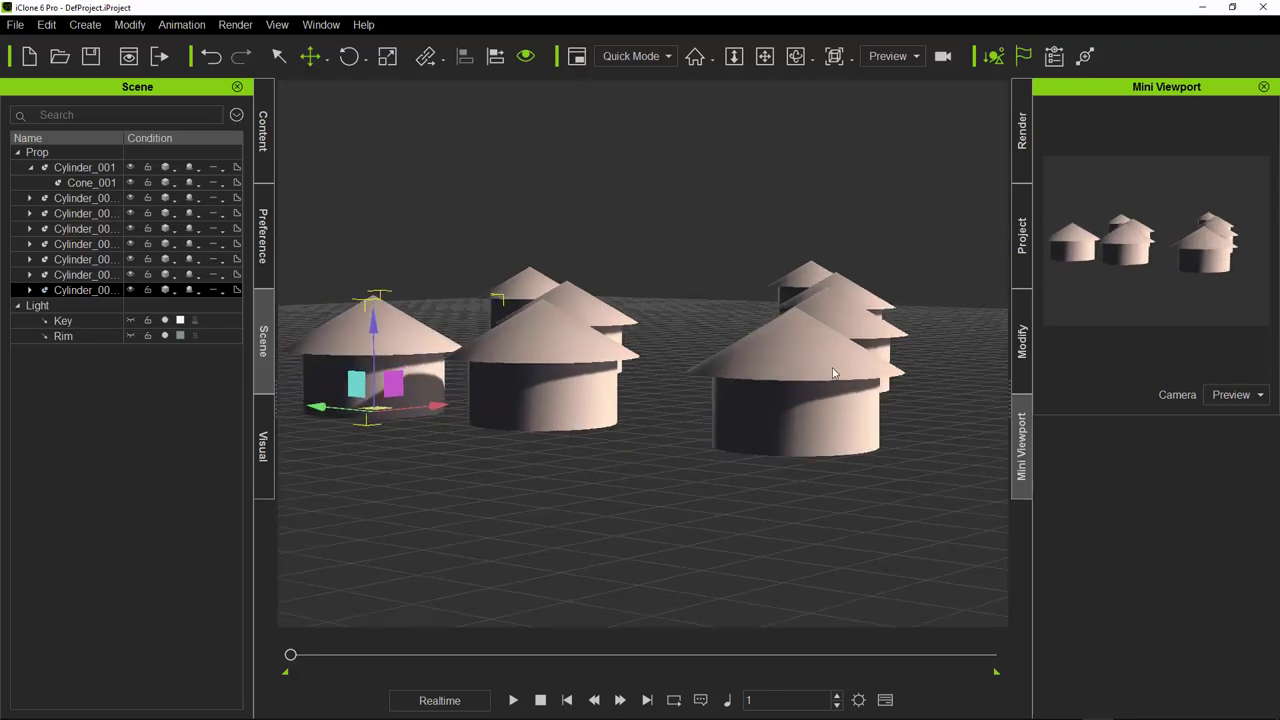
Step: Show the Key light's direction arrow in the viewport, activate the Rotate tool and hide the light again
left_click(90, 321)
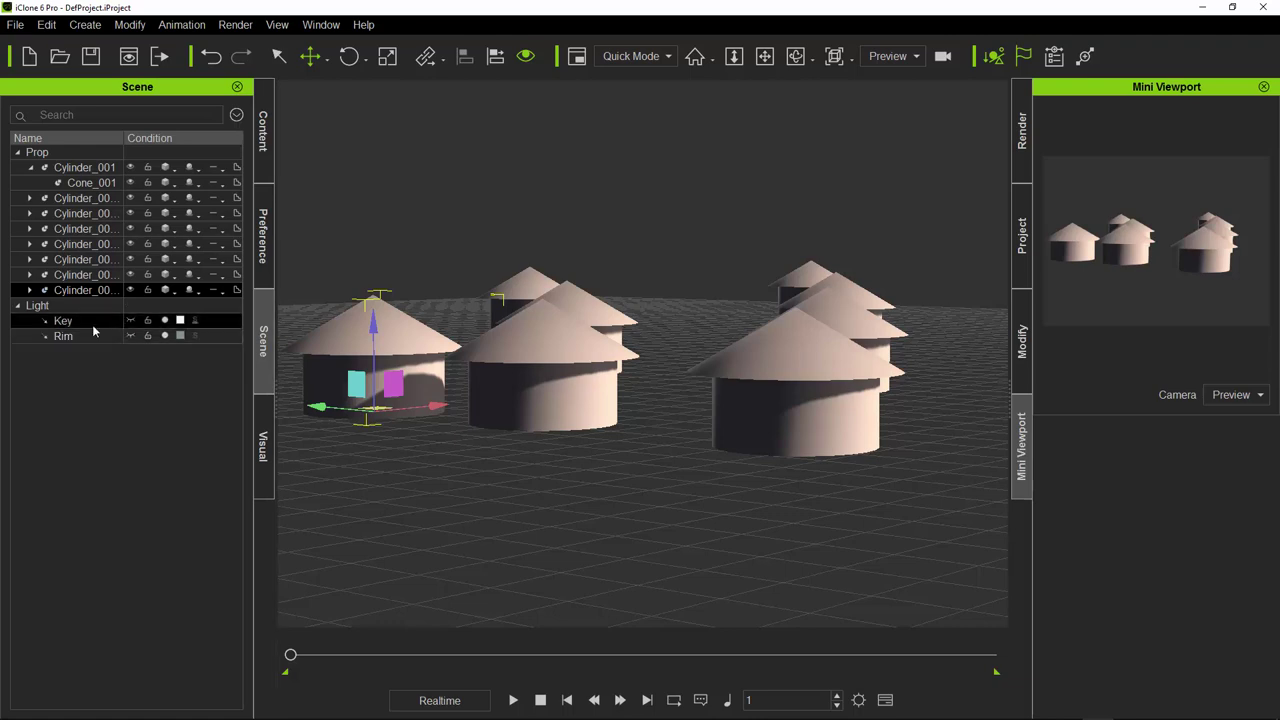
left_click(110, 335)
left_click(132, 321)
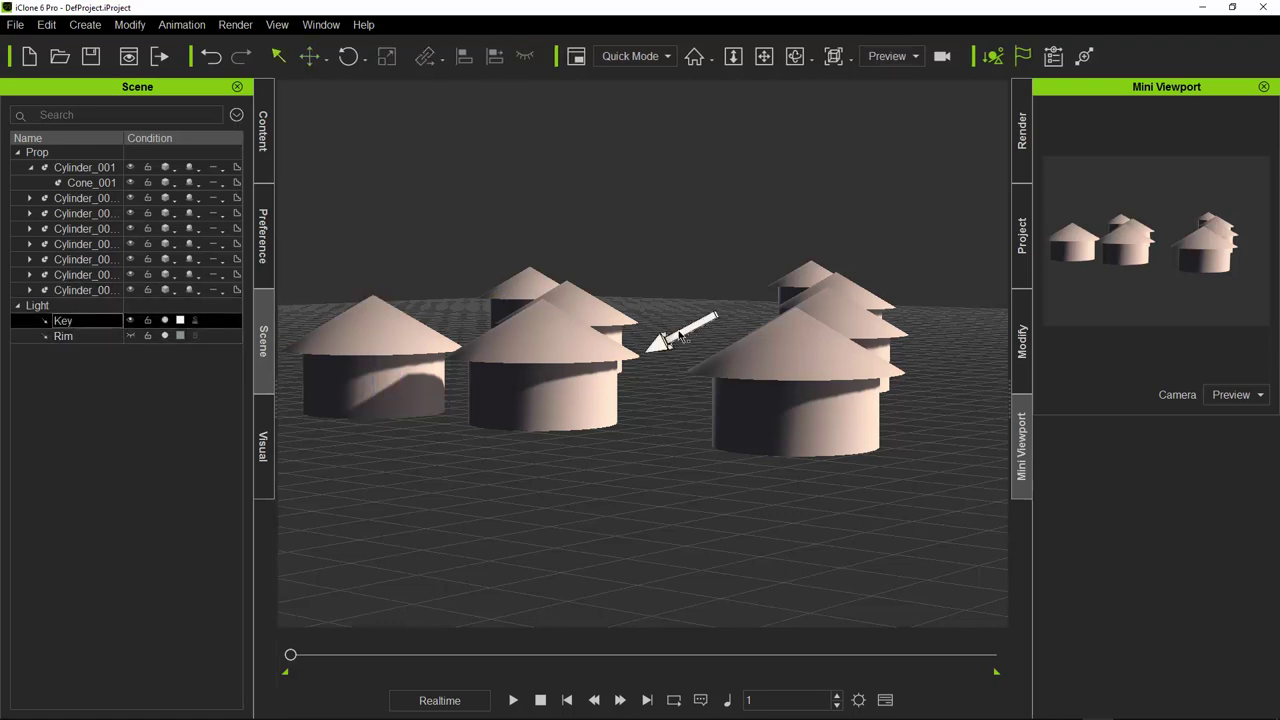
left_click(348, 56)
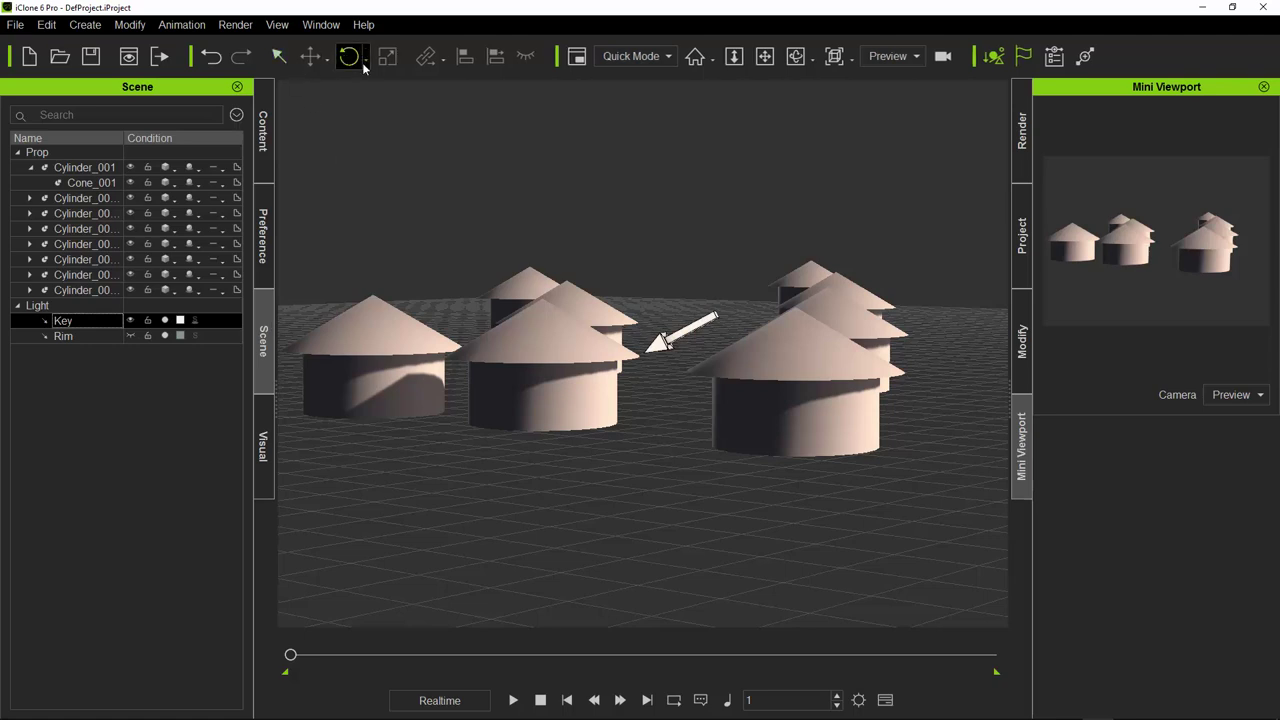
left_click(130, 321)
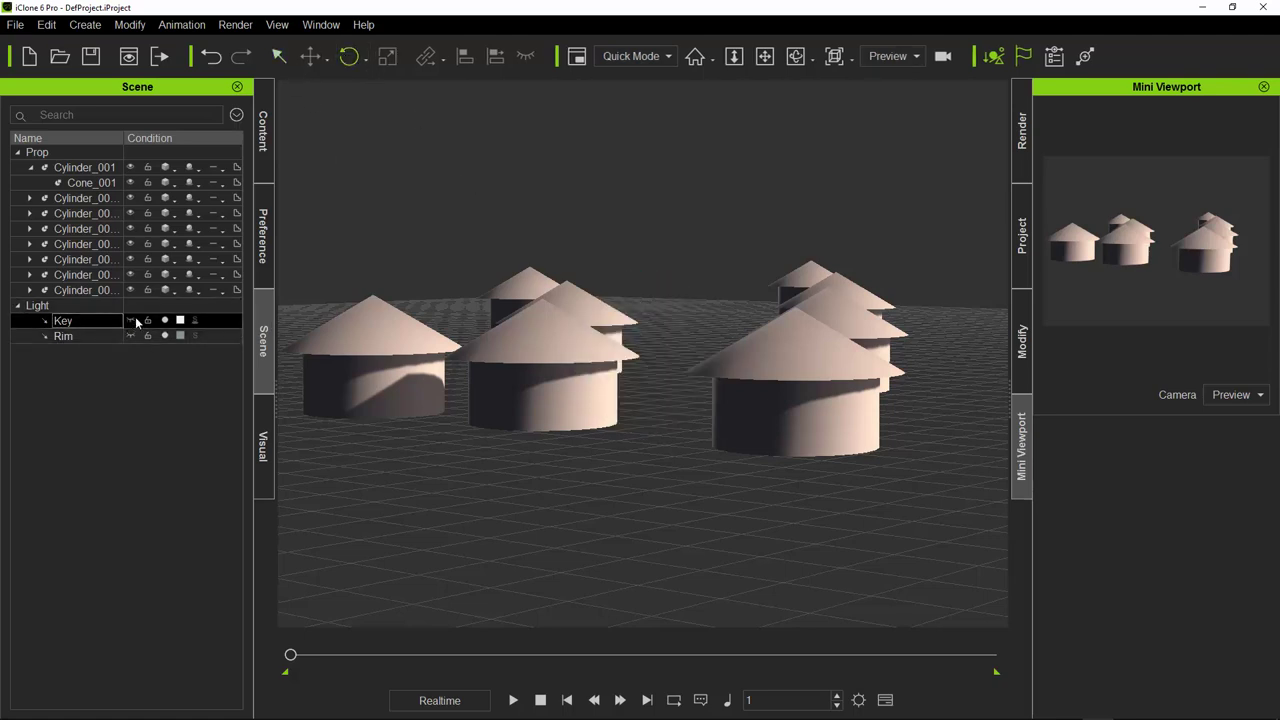
Step: Show the Key light's direction arrow and rotate the light about its vertical axis so it shines from behind the huts
left_click(130, 321)
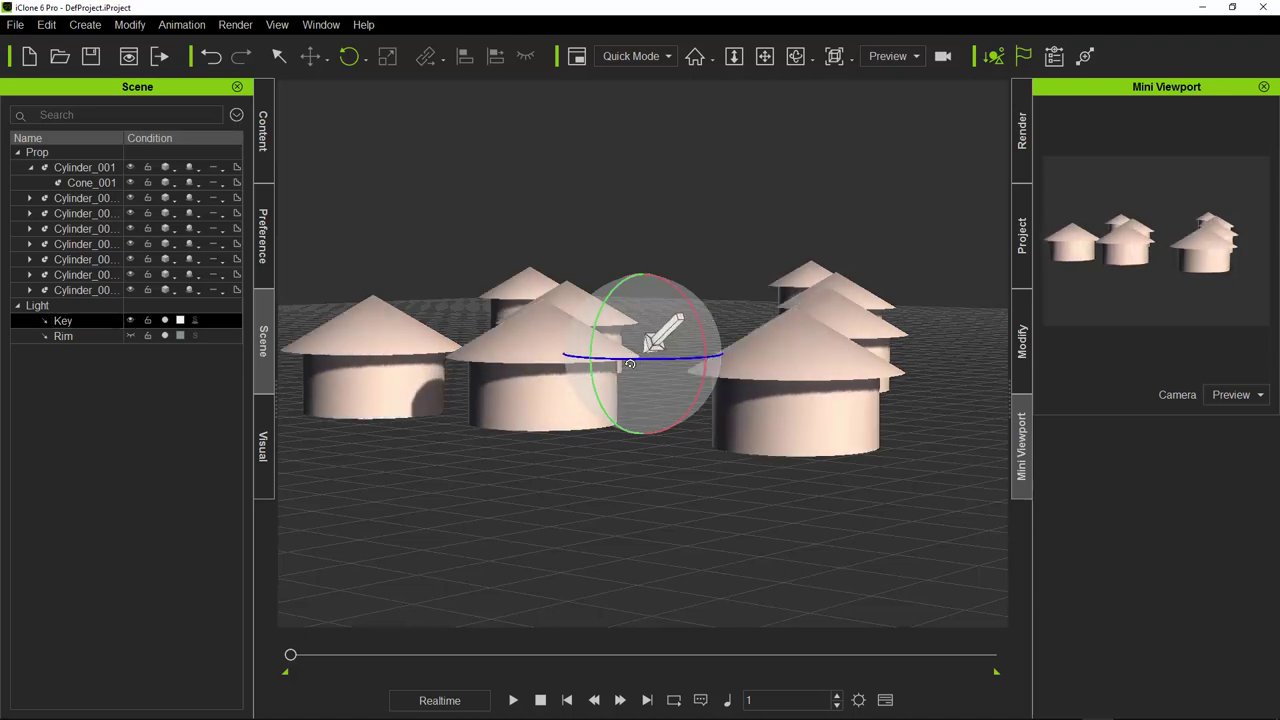
mouse_move(629, 363)
left_mouse_down()
mouse_move(725, 356)
mouse_move(449, 391)
mouse_move(642, 386)
mouse_move(514, 409)
mouse_move(433, 410)
mouse_move(554, 376)
mouse_move(446, 397)
left_mouse_up()
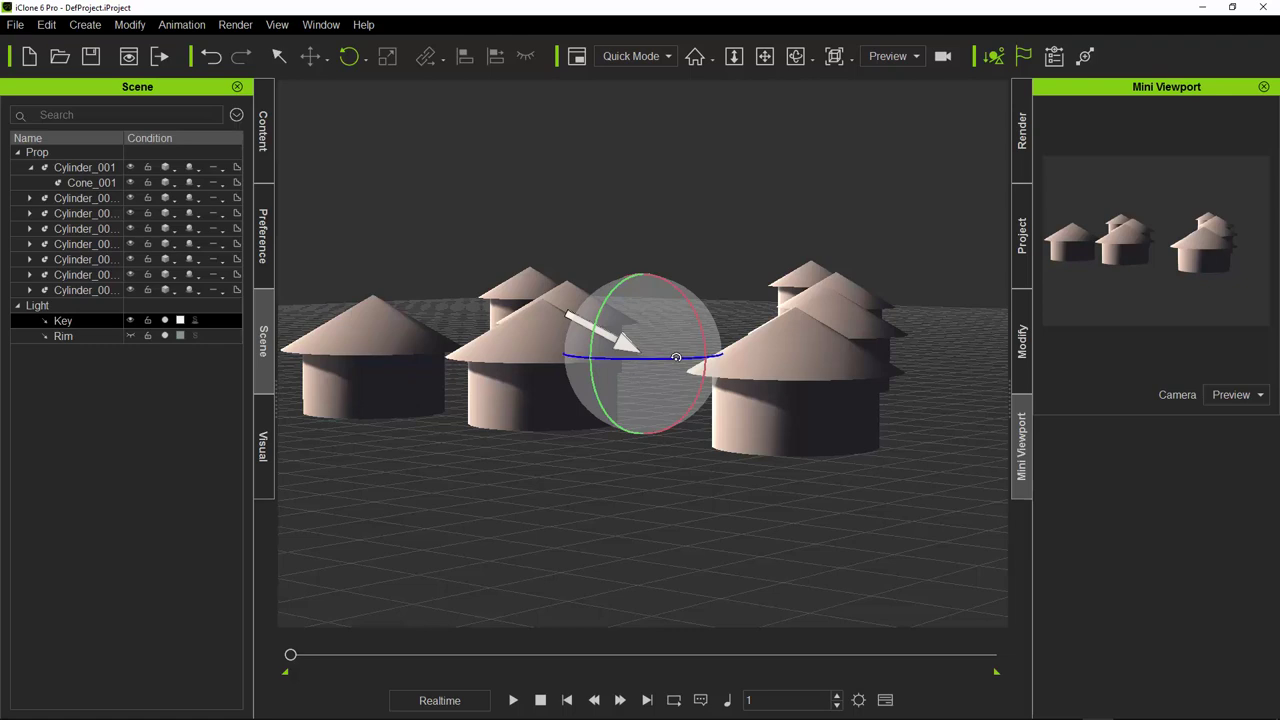
left_click_drag(676, 357, 517, 88)
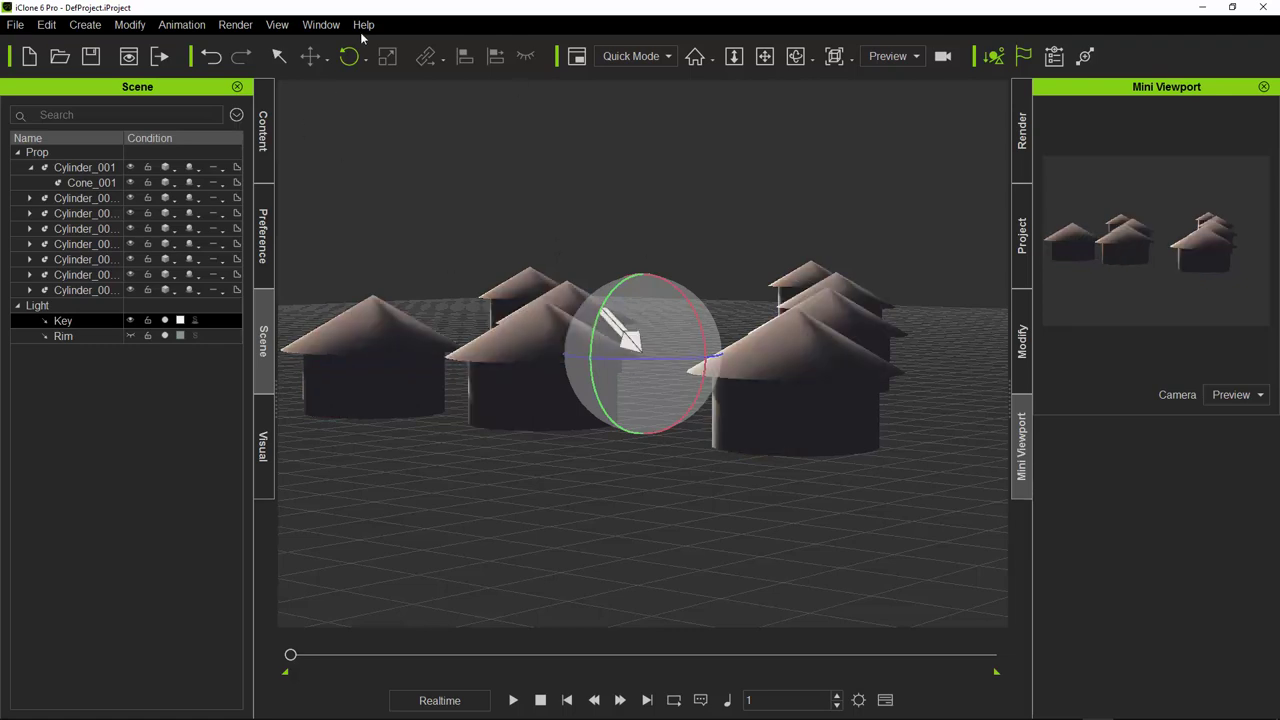
Step: Rotate the selected Key light so it shines onto the huts' front faces, and hide its direction arrow
left_click(733, 56)
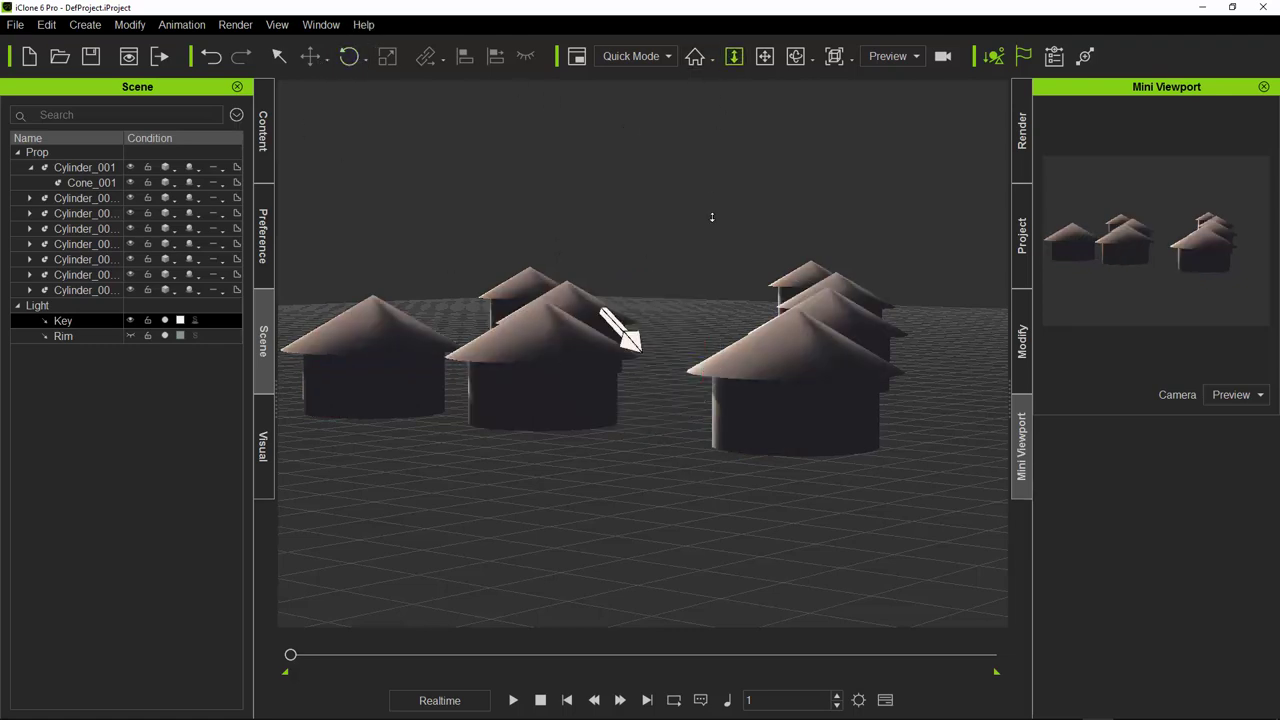
left_click_drag(712, 486, 789, 604)
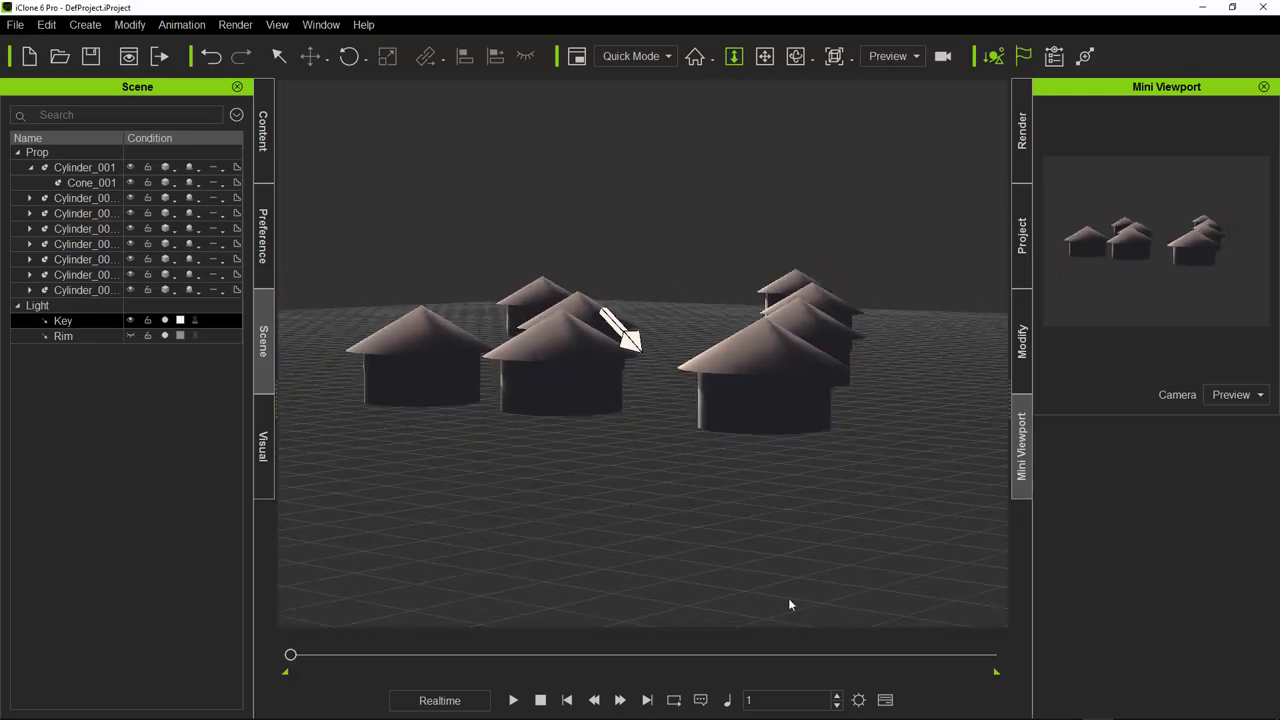
left_click(764, 56)
left_click_drag(907, 329, 899, 377)
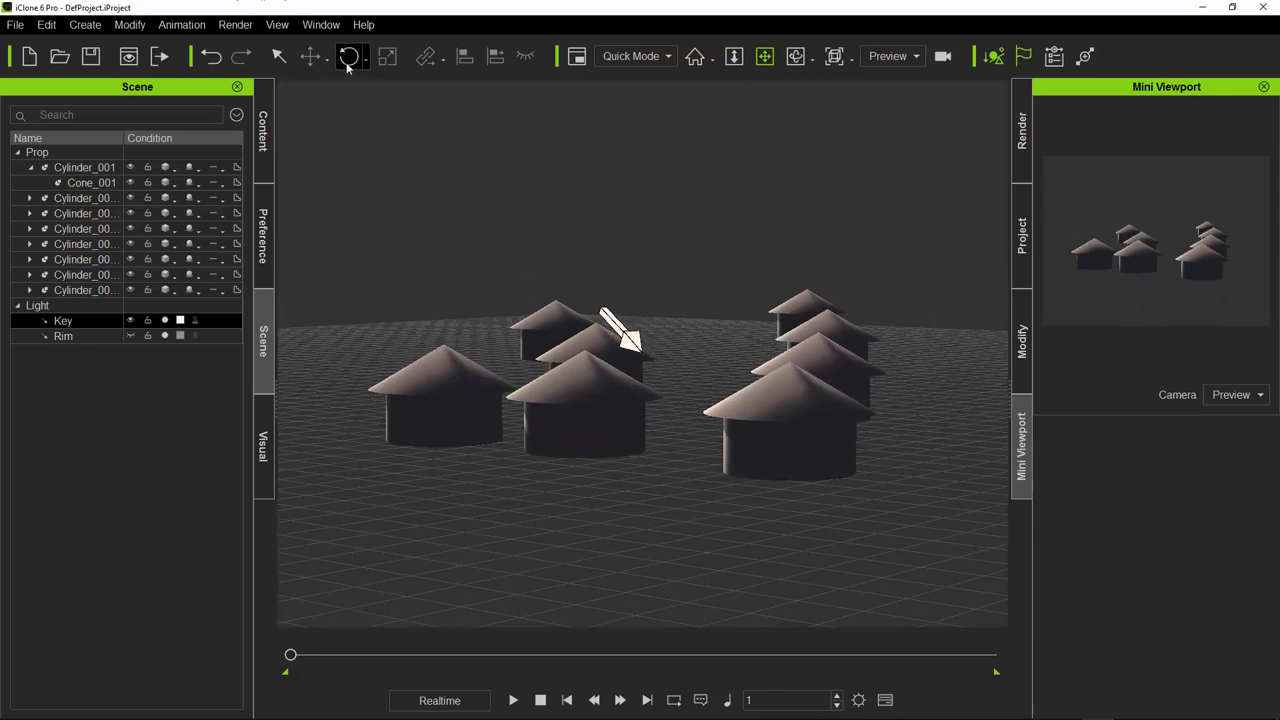
left_click(83, 337, "ctrl")
left_click(80, 322)
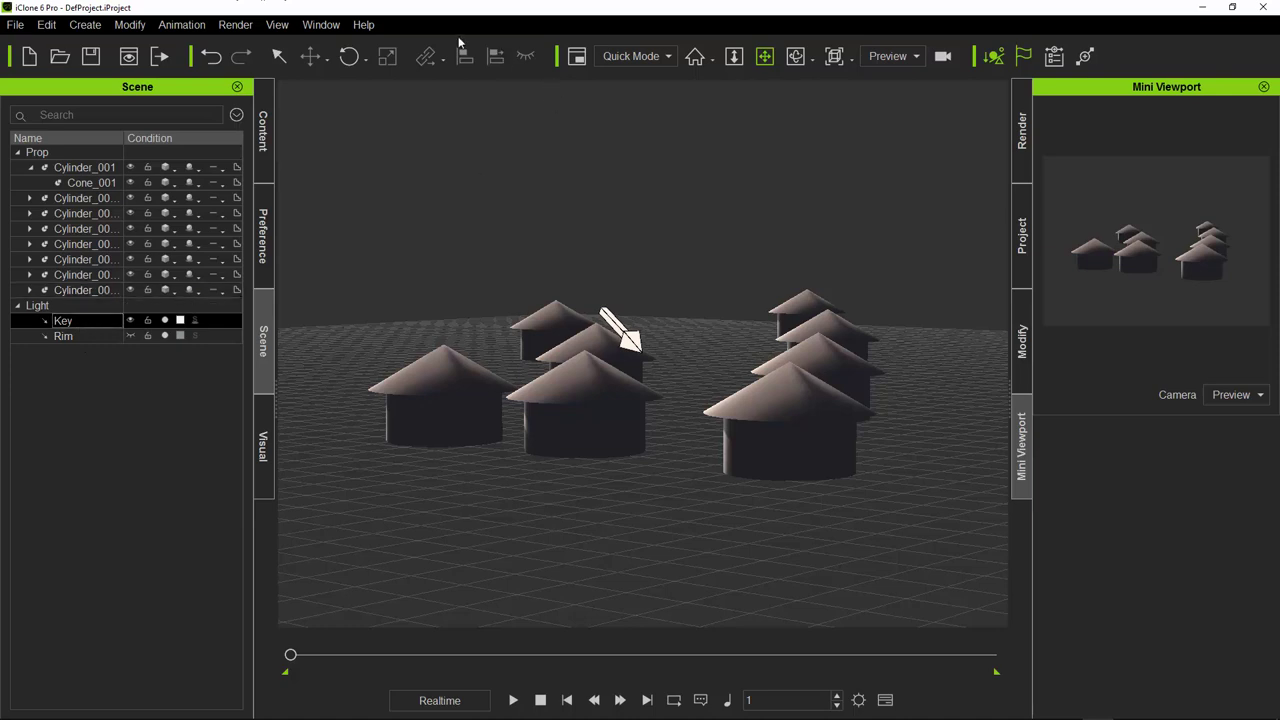
left_click(349, 56)
left_click_drag(656, 352, 737, 352)
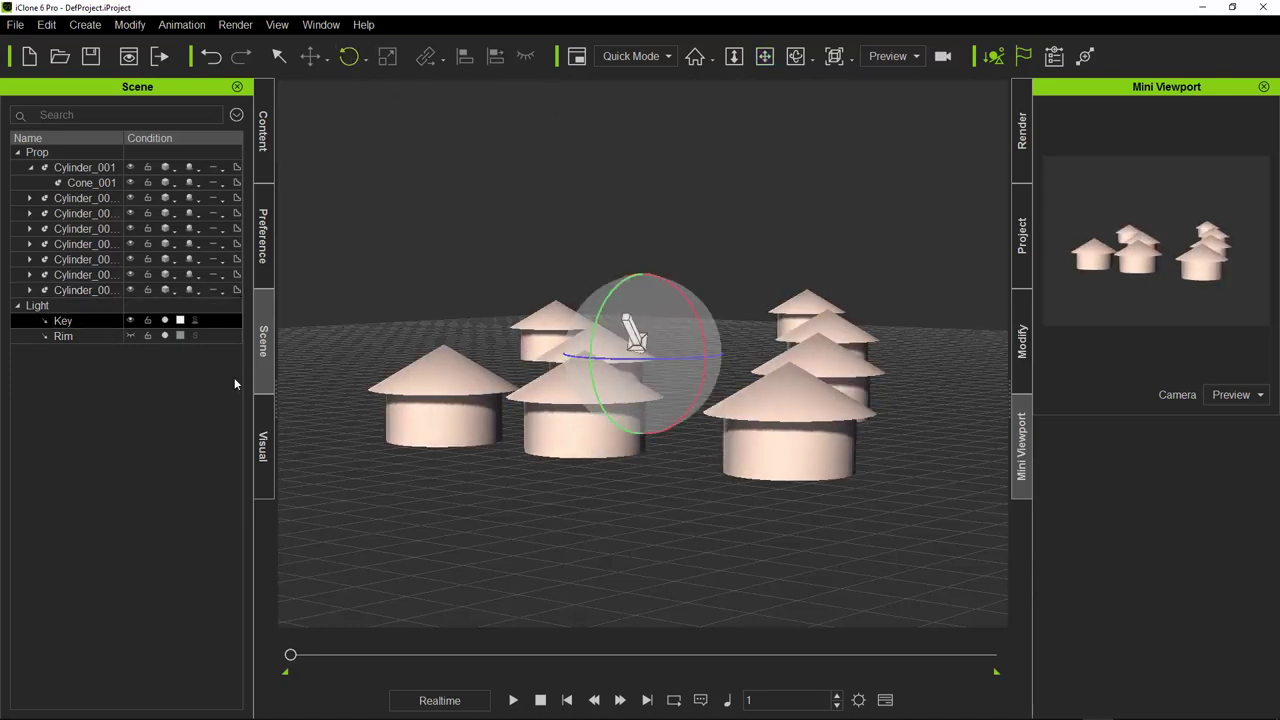
left_click(130, 320)
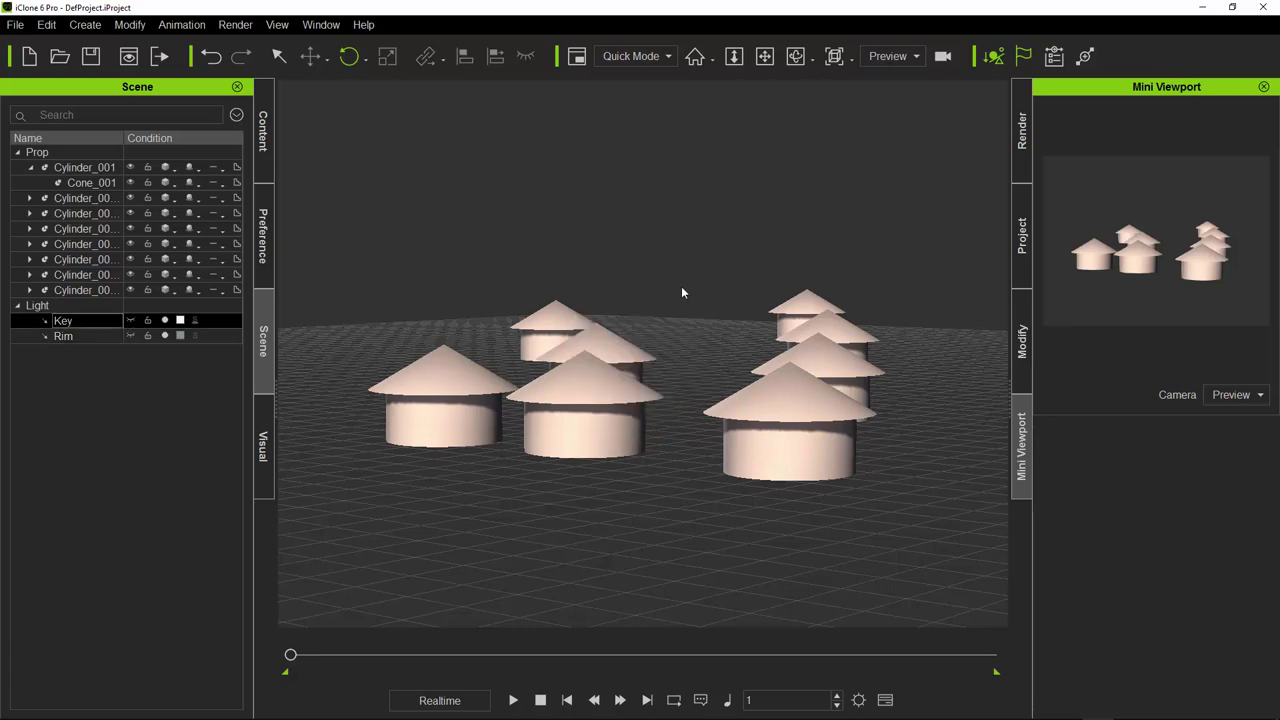
Step: Zoom the camera in and out on the village and pan the view across the huts
left_click(734, 56)
left_click_drag(680, 560, 757, 3)
left_click_drag(732, 127, 724, 212)
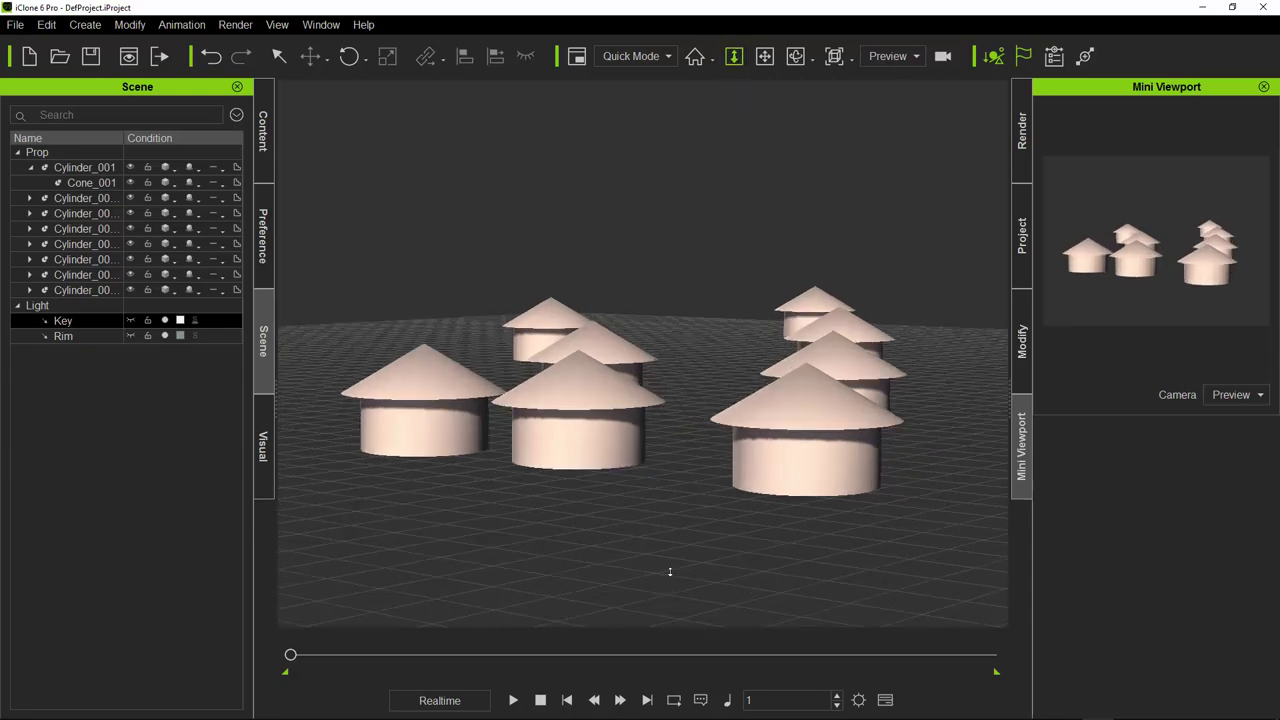
left_click_drag(669, 571, 691, 234)
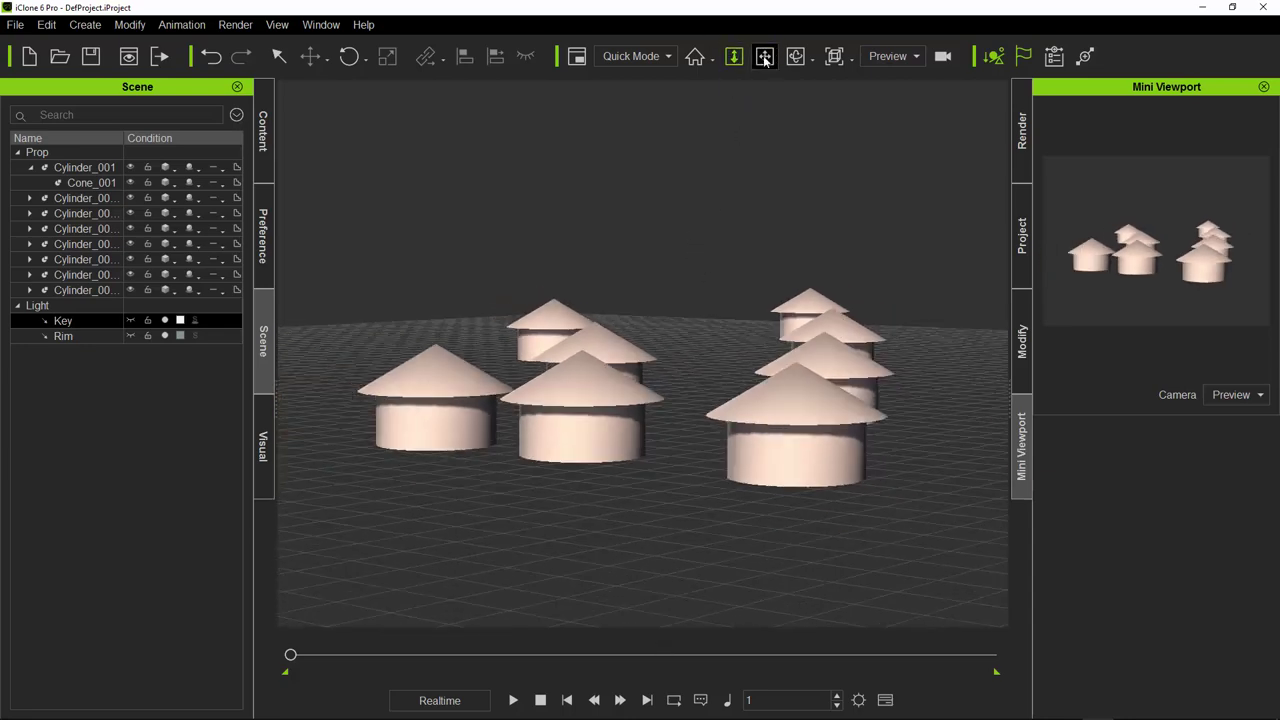
left_click(764, 56)
left_click_drag(640, 420, 264, 430)
right_click_drag(765, 202, 759, 394)
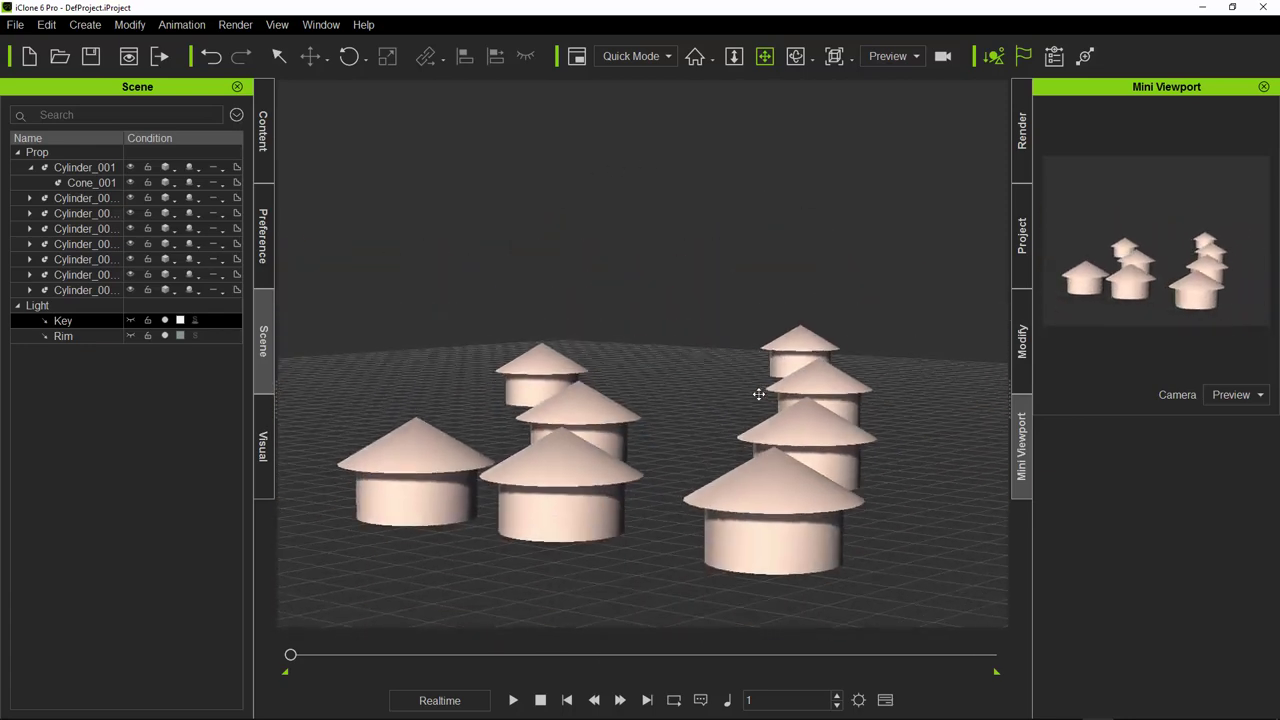
Step: Select the middle hut of one row, orbit the camera around it to a raised side view, and select a far hut
left_click(797, 56)
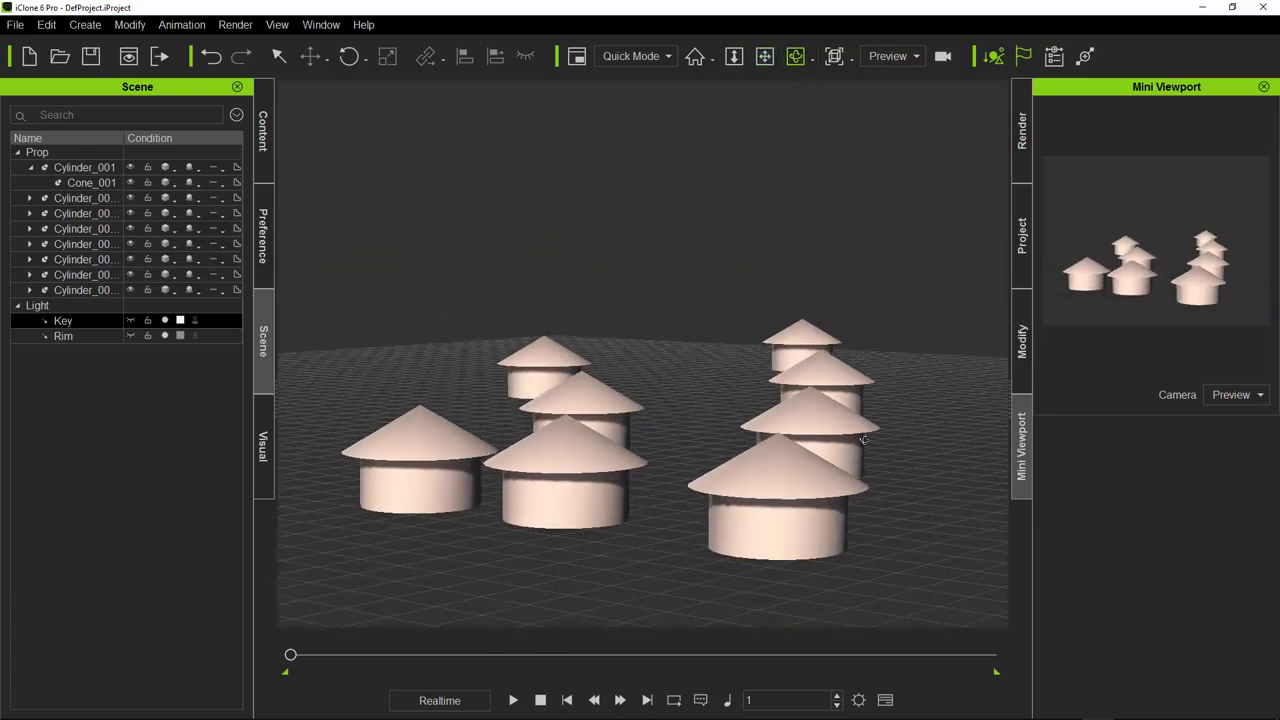
left_click(584, 399)
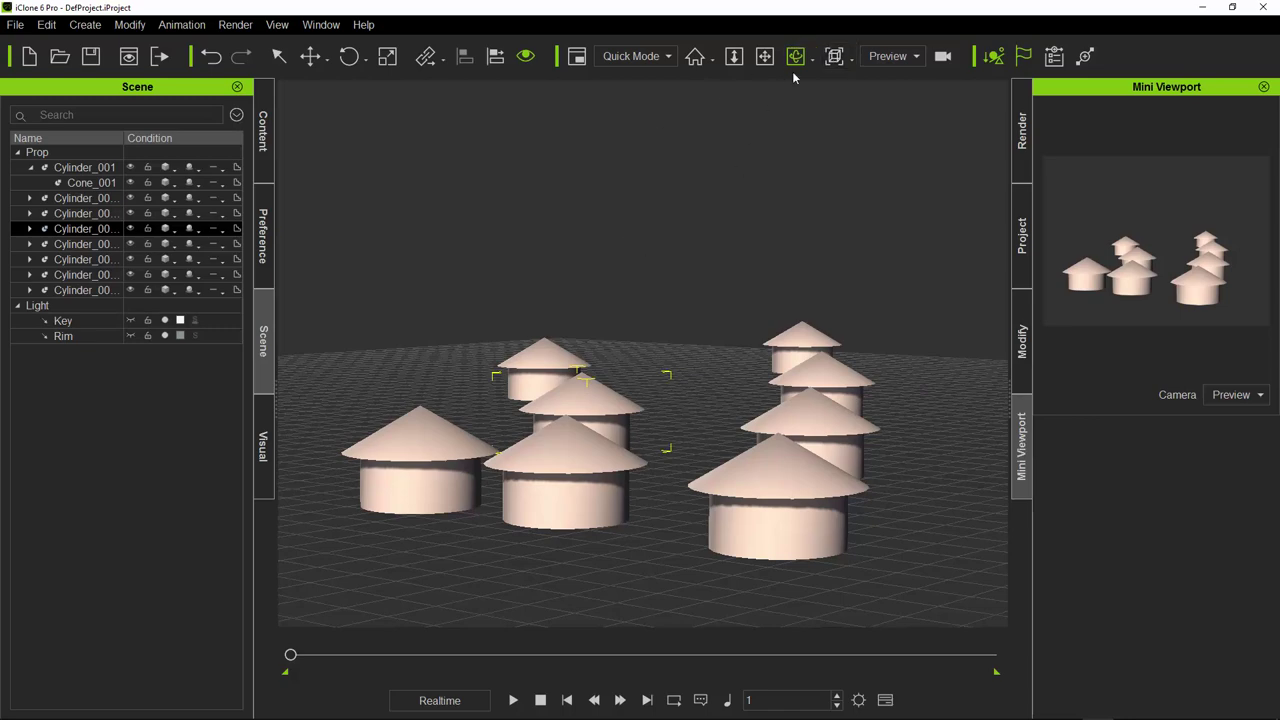
left_click_drag(873, 509, 759, 424)
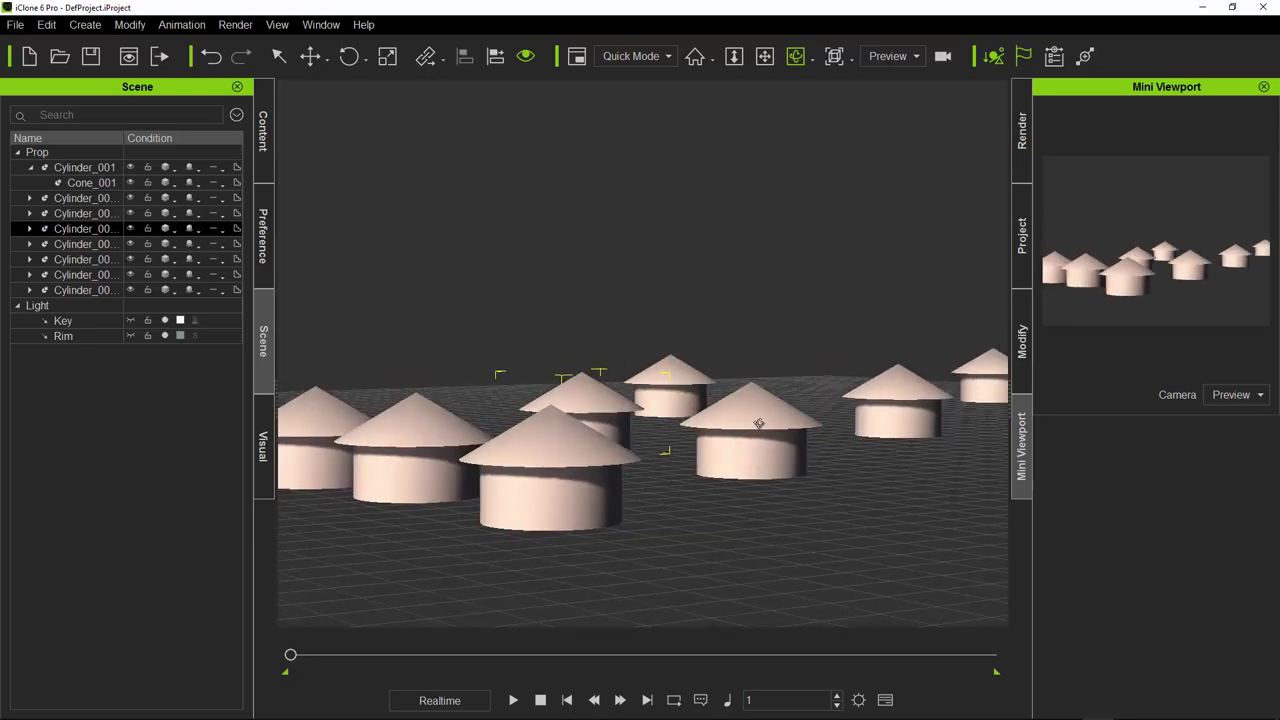
left_click_drag(727, 353, 726, 364)
left_click(981, 296)
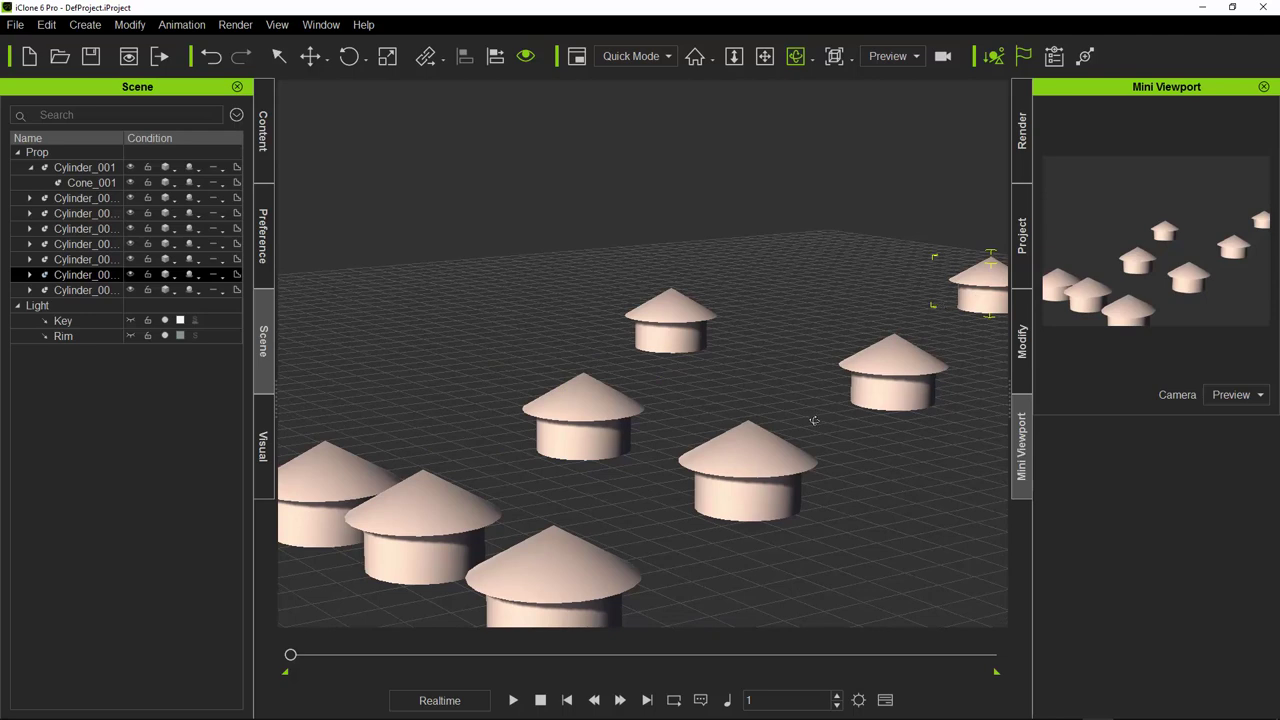
Step: Start a new project without saving the current one and create a primitive box
key("ctrl+n")
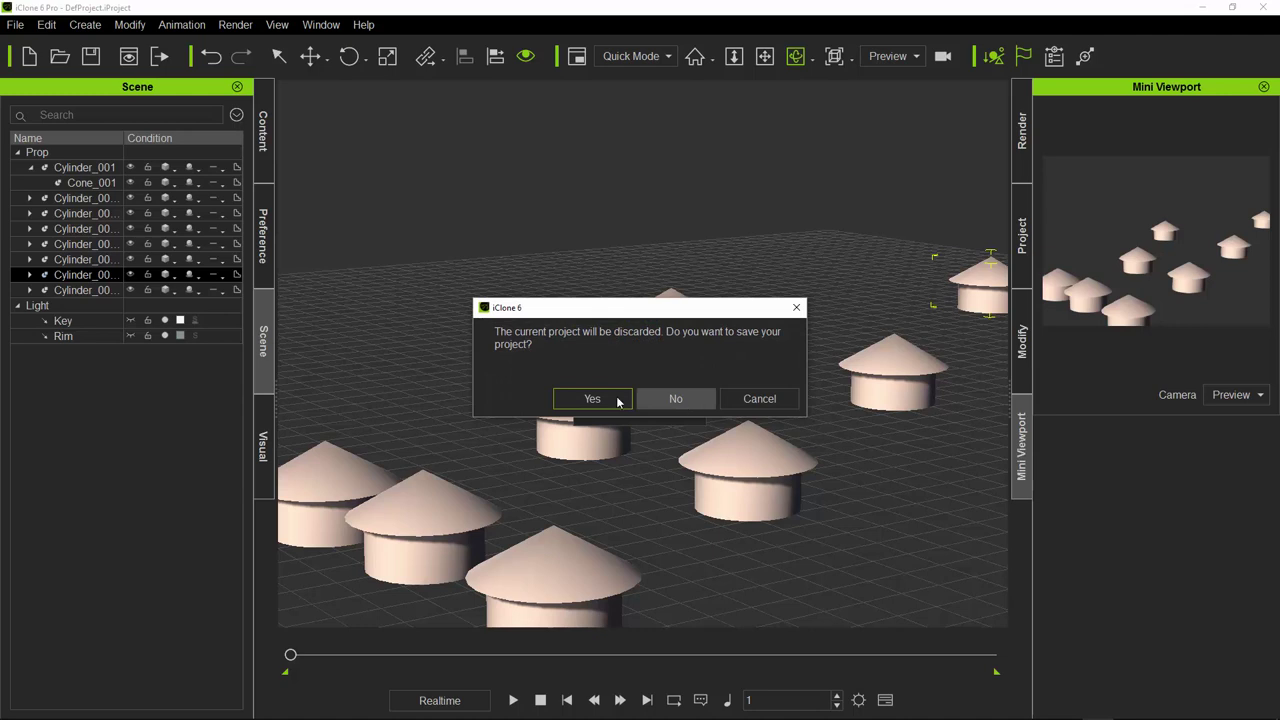
left_click(690, 405)
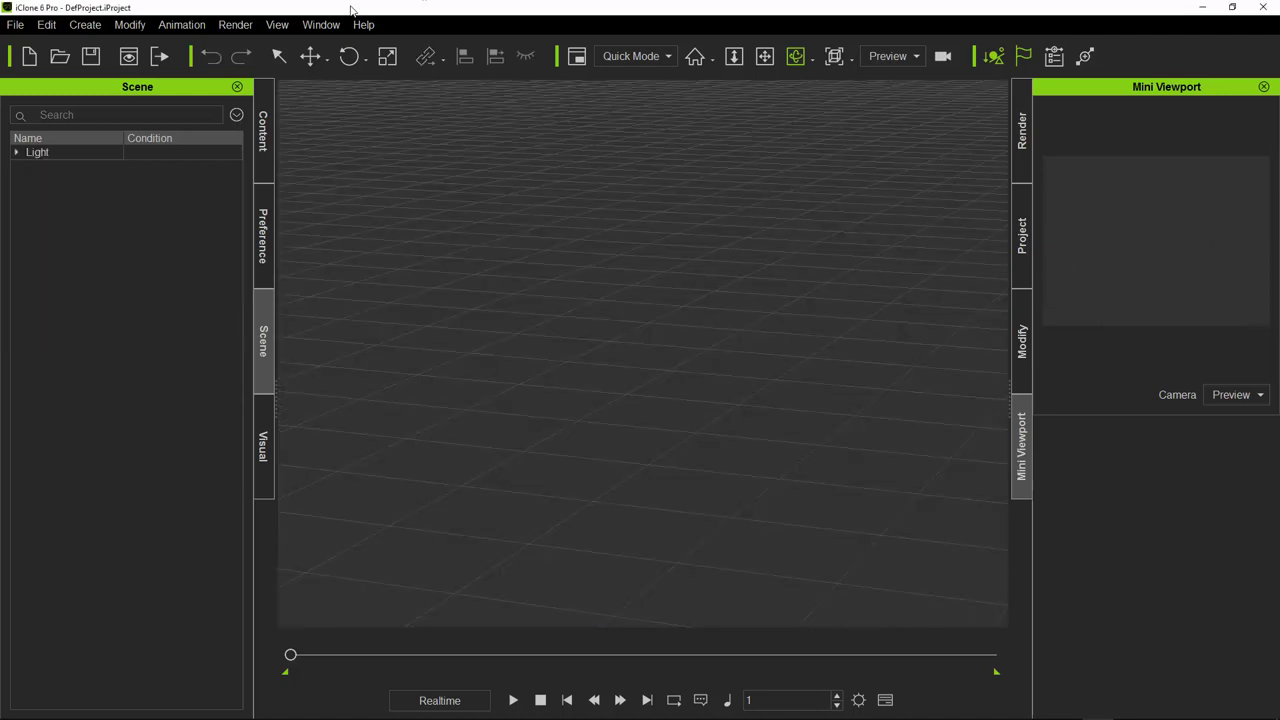
left_click(92, 26)
mouse_move(110, 32)
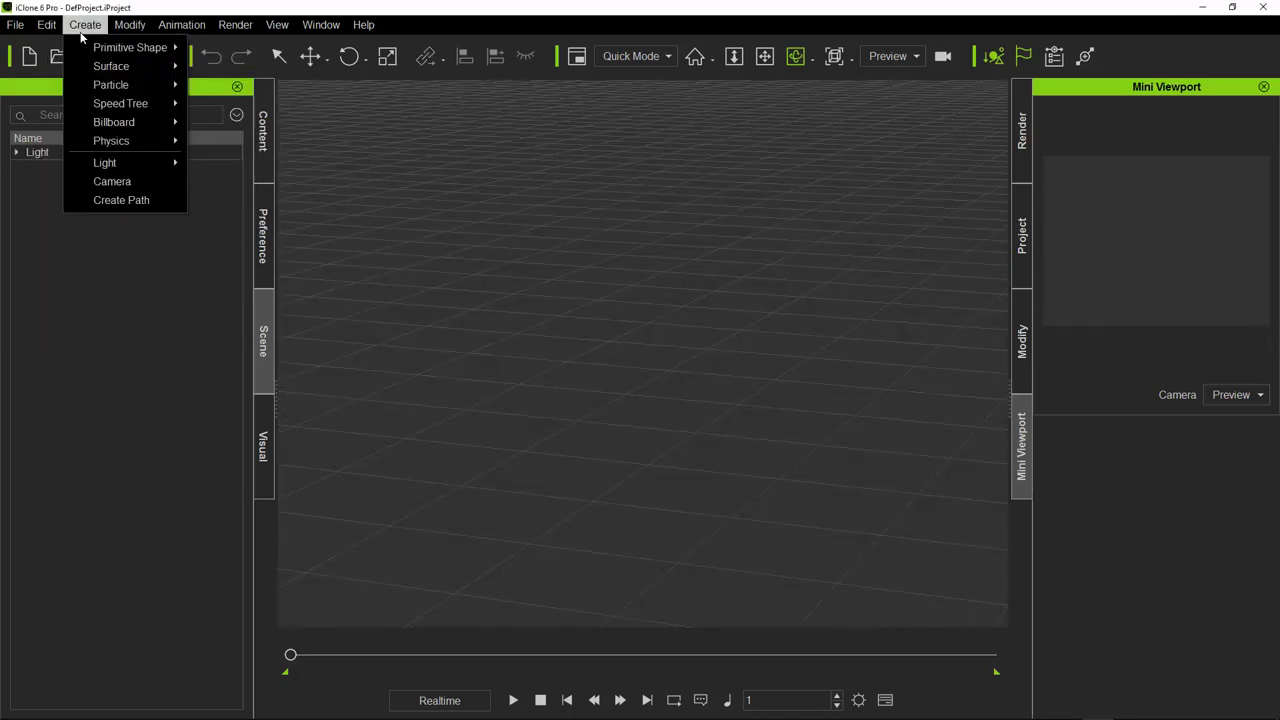
left_click(223, 49)
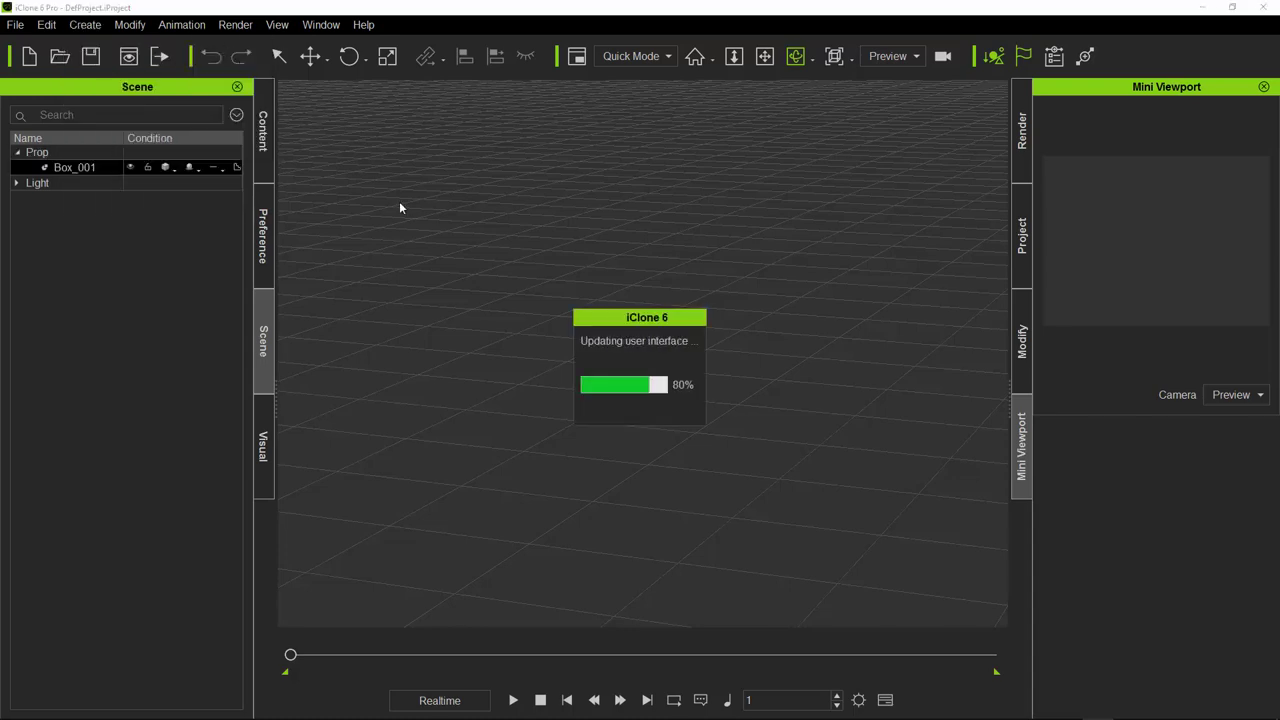
Step: Create a primitive ball and move it into the air, up and to the left of the box
left_click(85, 24)
mouse_move(118, 67)
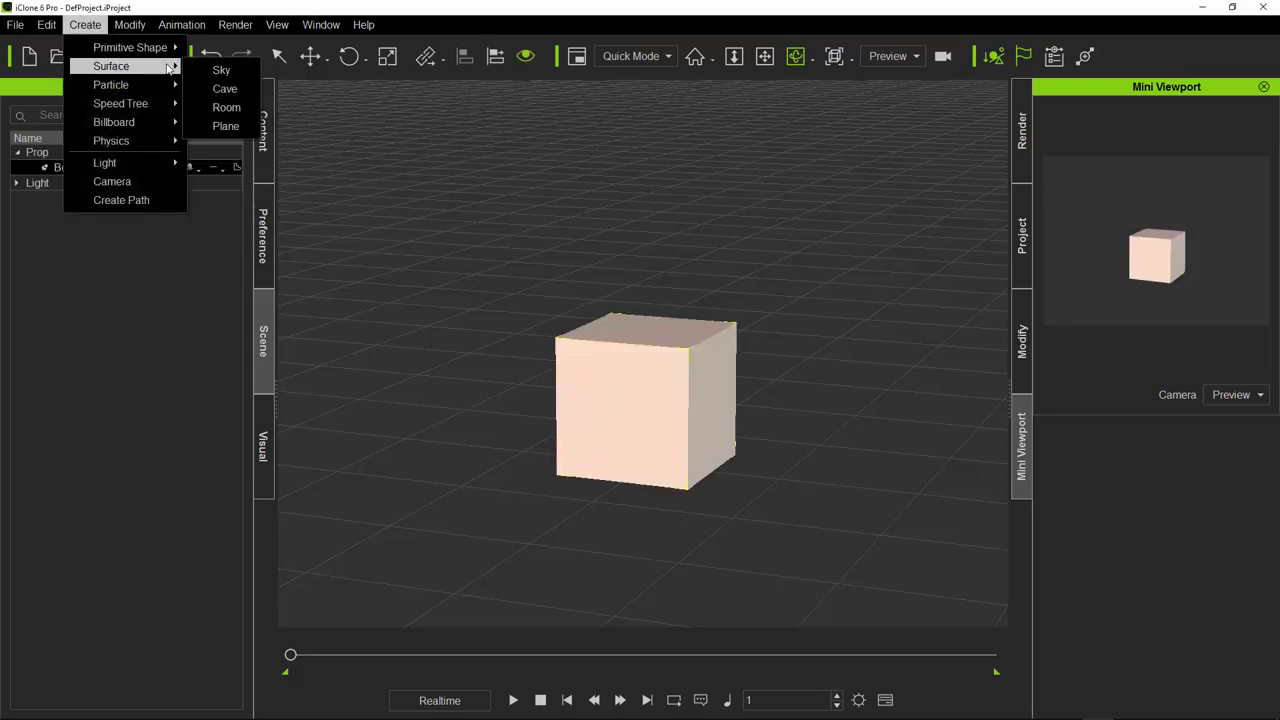
left_click(227, 71)
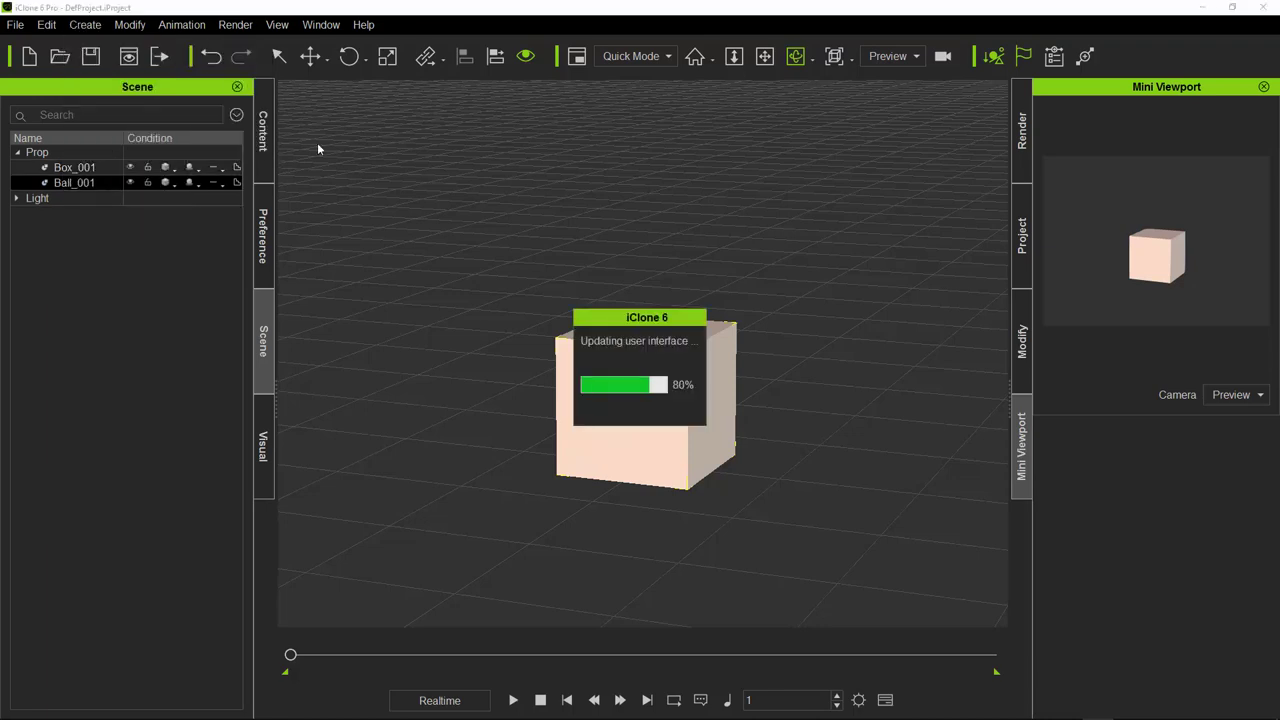
left_click(310, 56)
left_click_drag(686, 425, 862, 196)
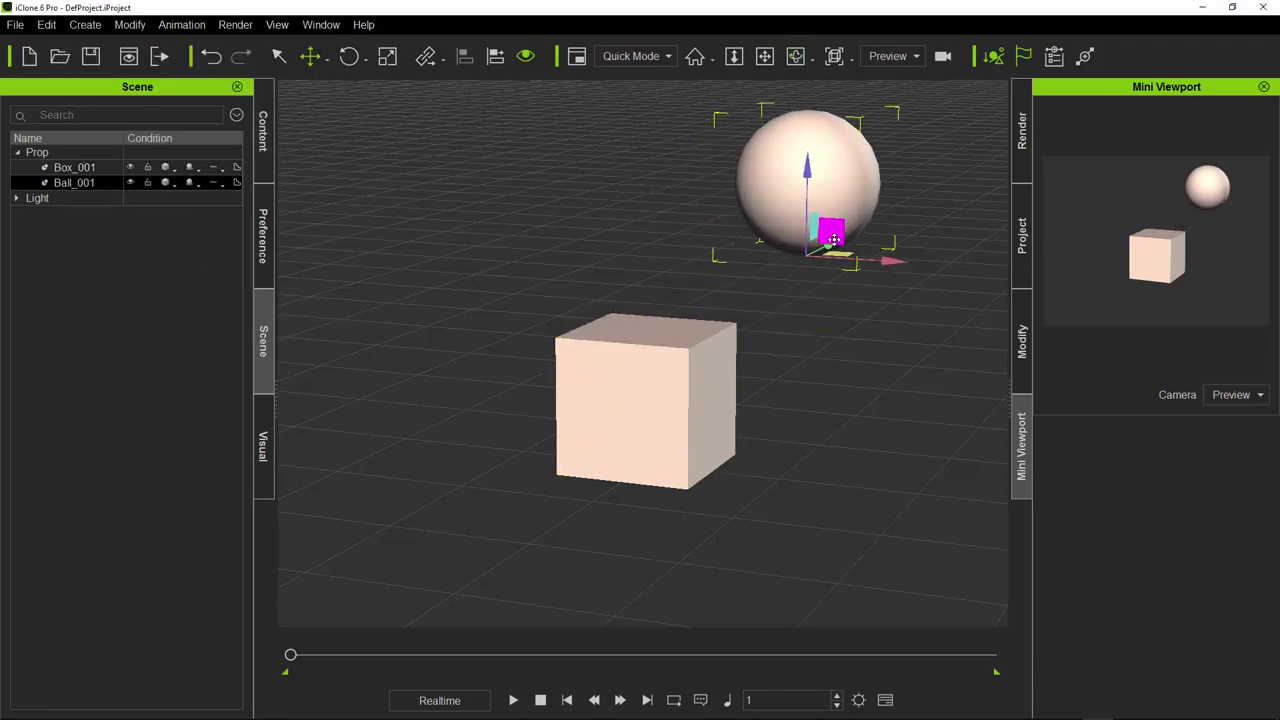
scroll(837, 294, "down", 3)
left_click_drag(756, 297, 483, 294)
scroll(473, 308, "down", 1)
left_click(507, 432)
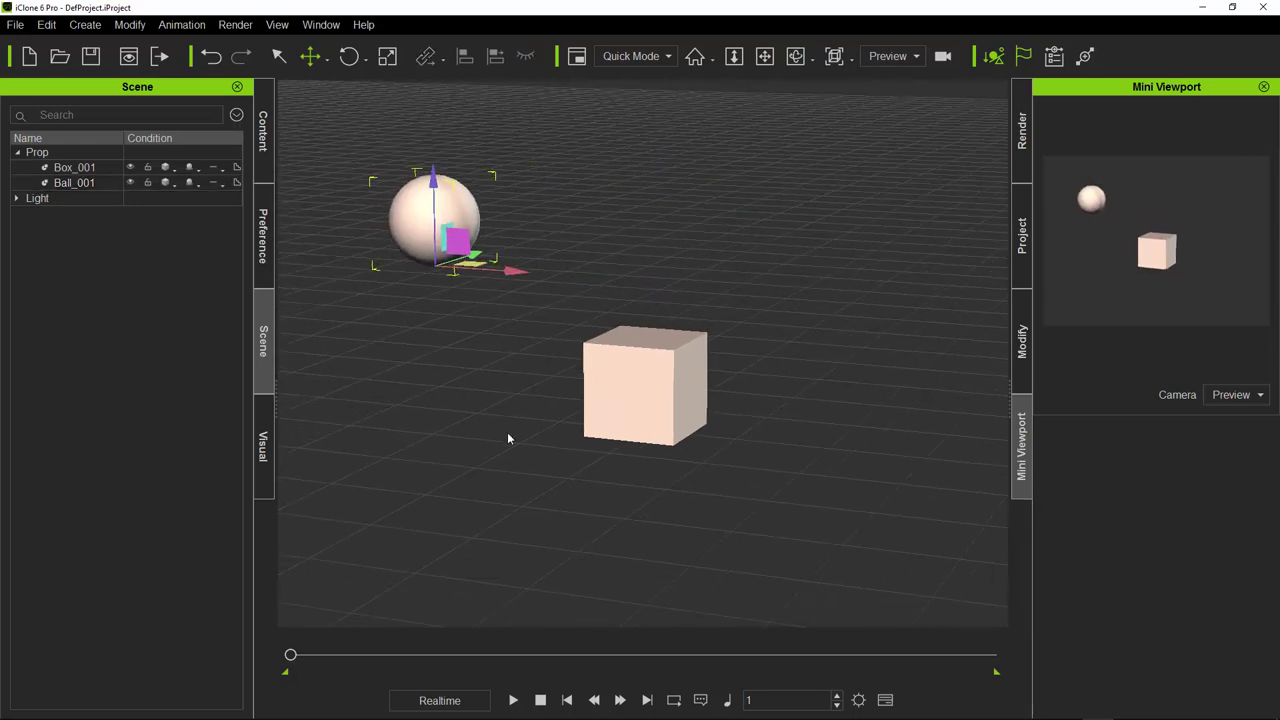
Step: Pan the objects out of view, and frame the box and the ball in turn with the Home camera tool
left_click(646, 380)
scroll(455, 407, "down", 1)
scroll(455, 407, "up", 2)
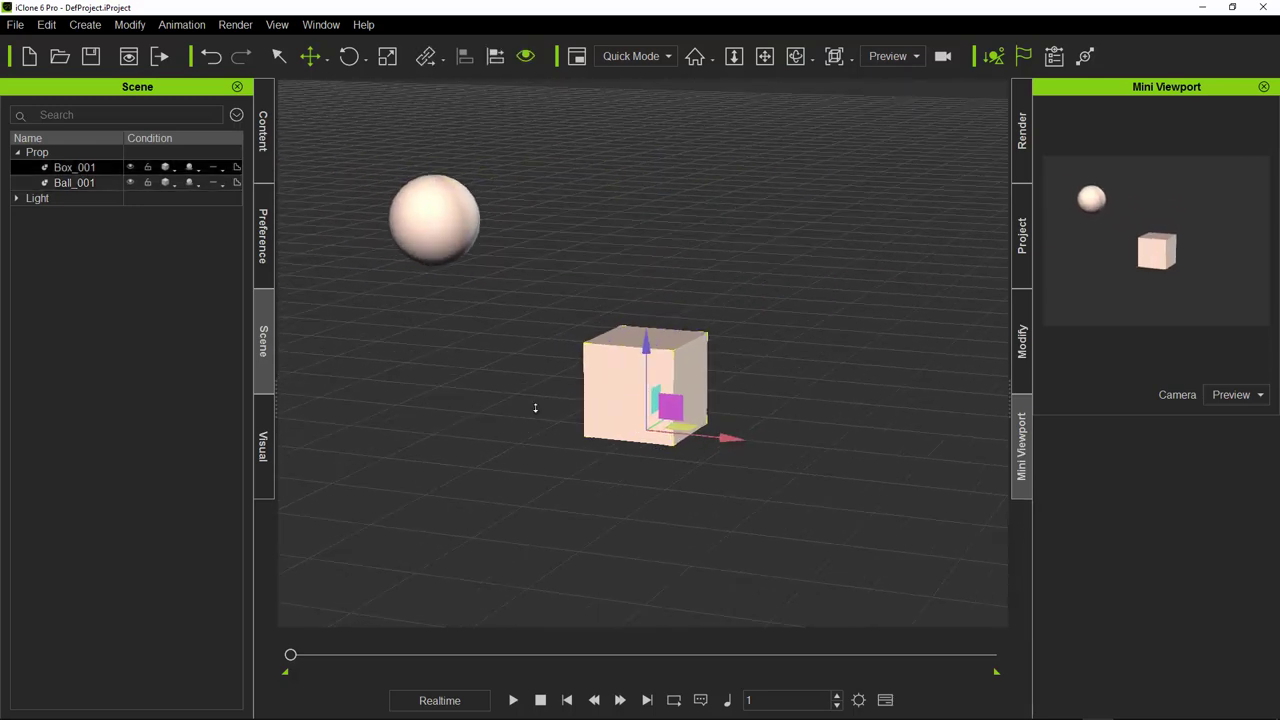
left_click(764, 56)
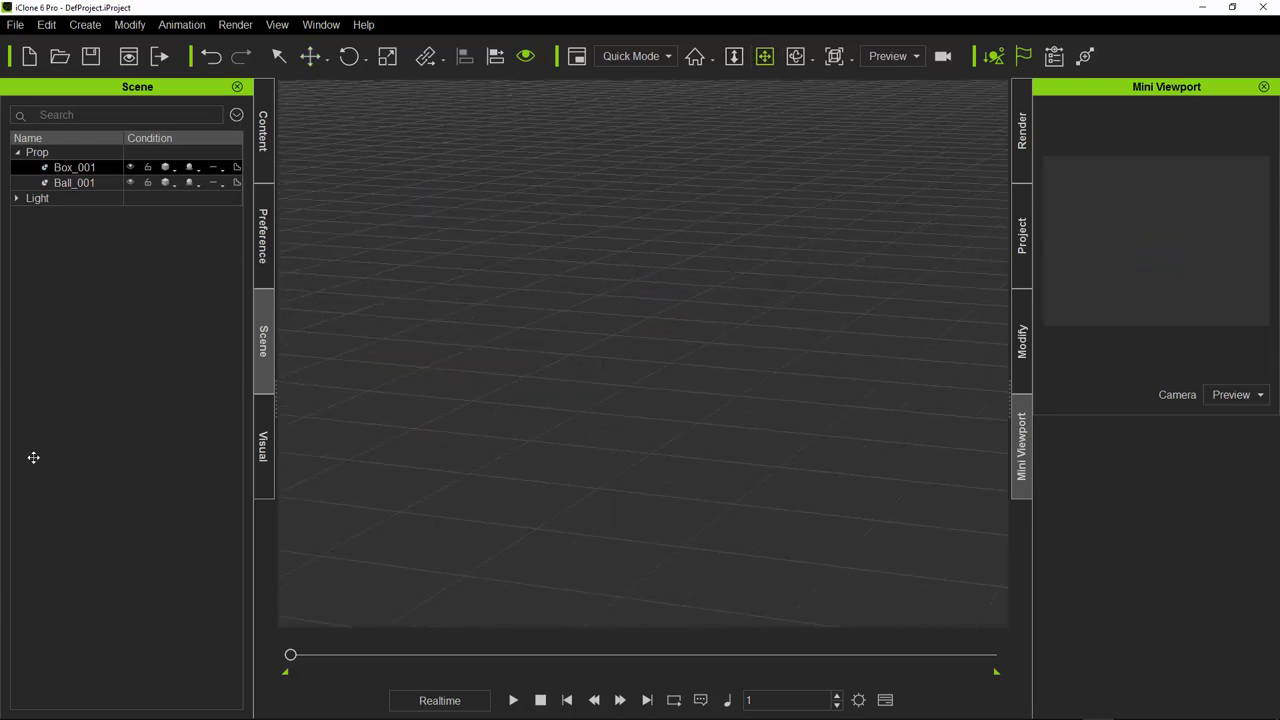
right_click_drag(450, 420, 482, 364)
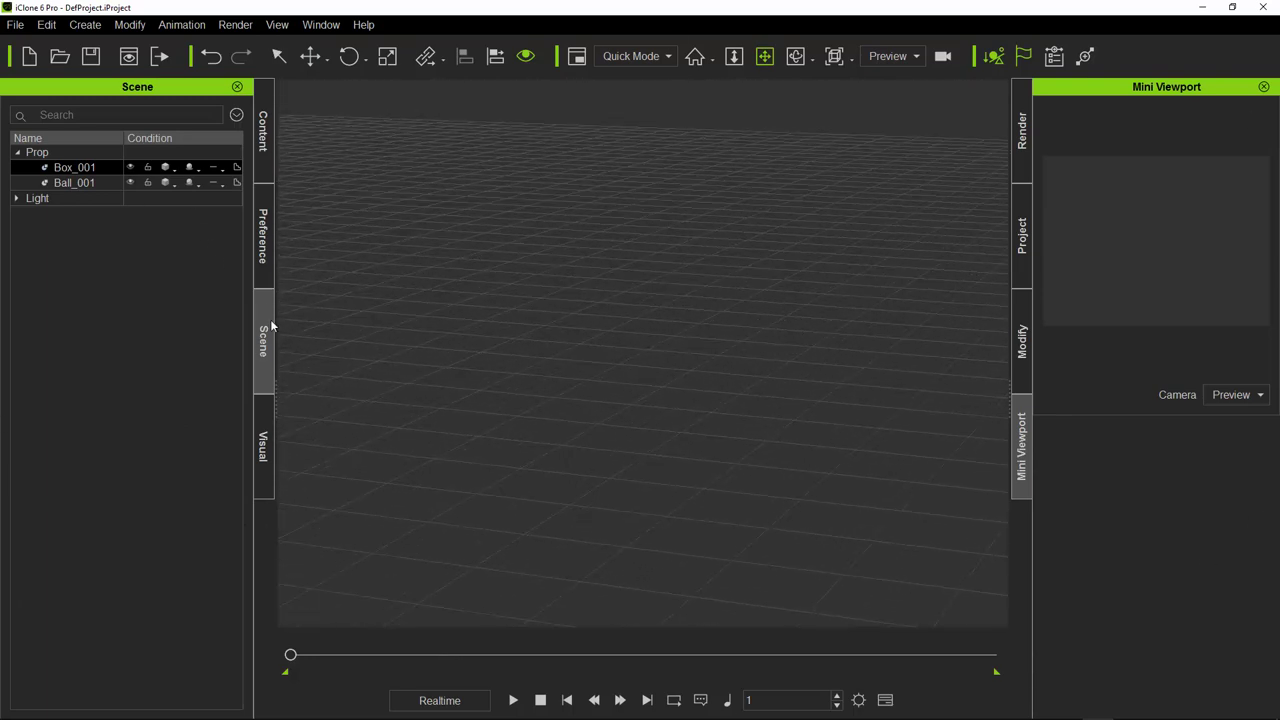
double_click(75, 172)
left_click(695, 57)
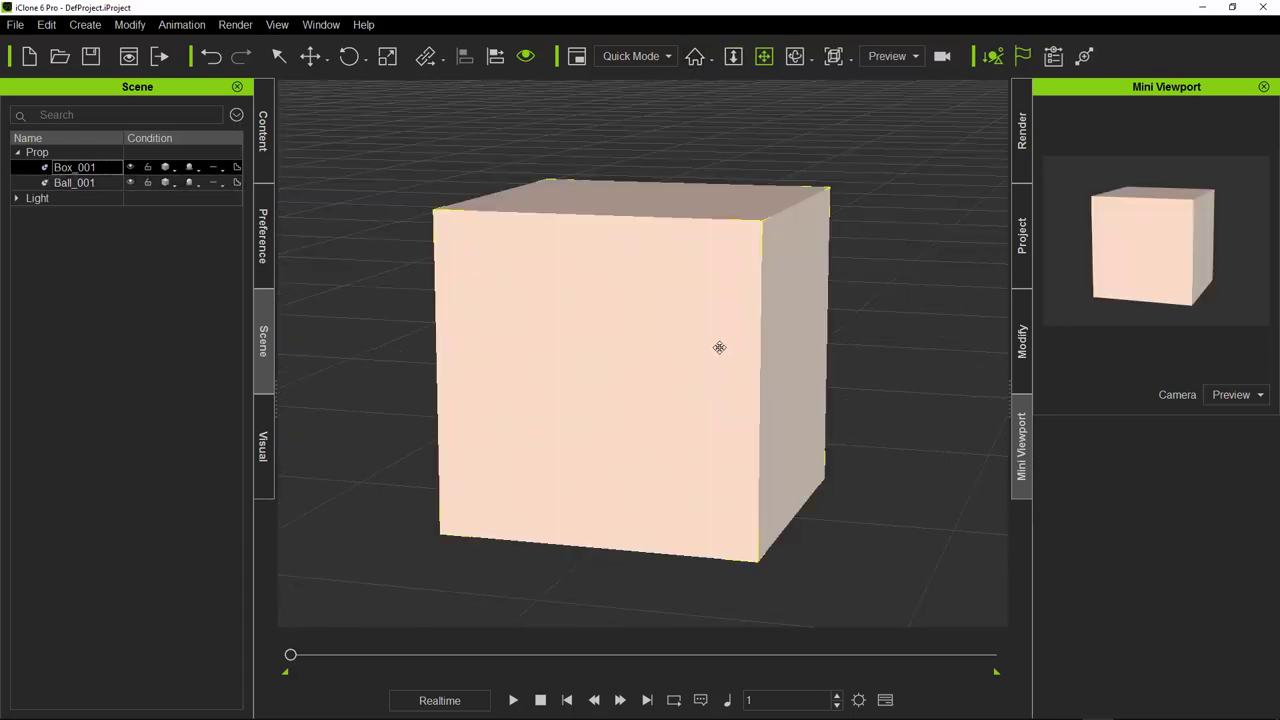
left_click(66, 184)
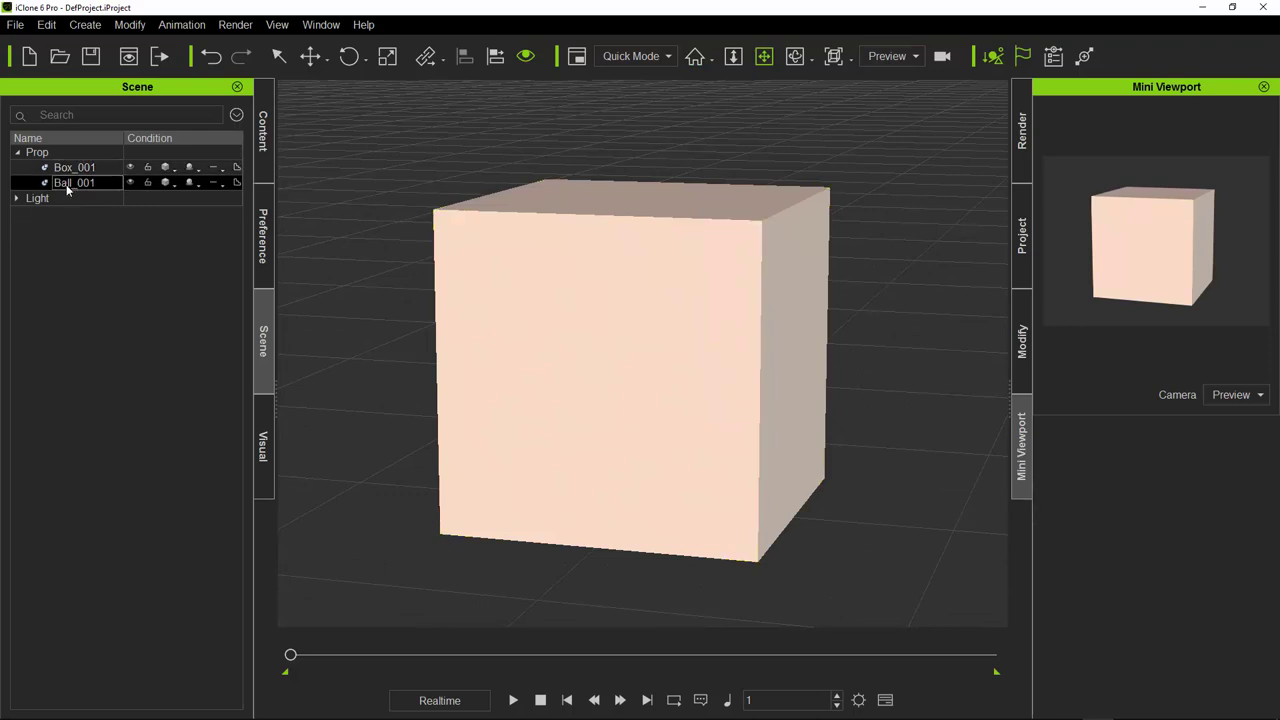
left_click(695, 58)
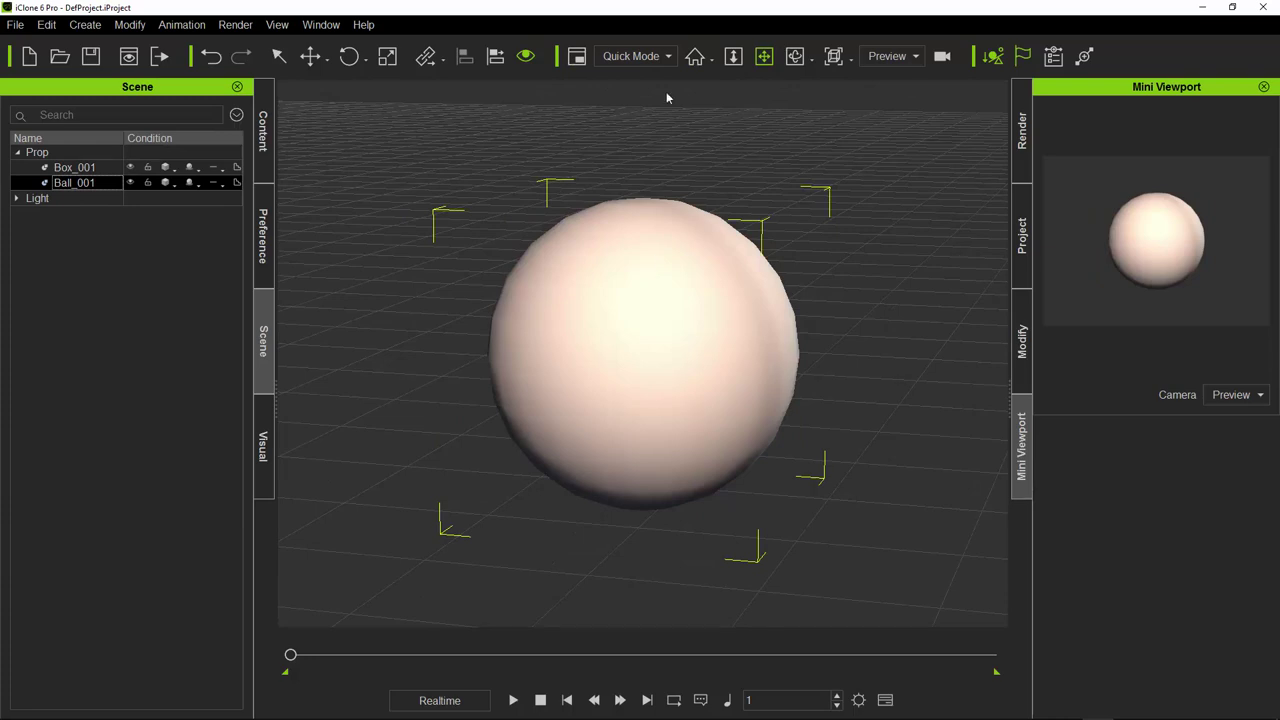
Step: Pan away from the ball, frame the box with the Home camera tool, and zoom out until both objects are in view
right_click_drag(651, 449, 3, 552)
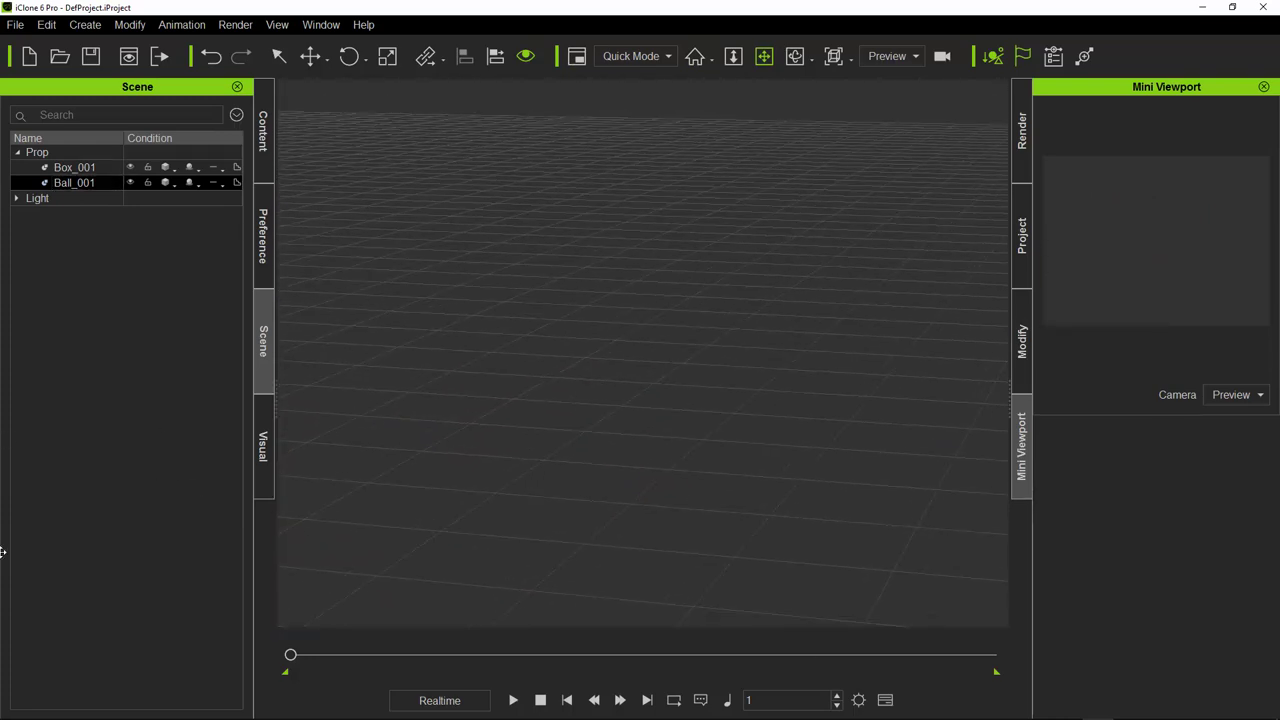
left_click(60, 167)
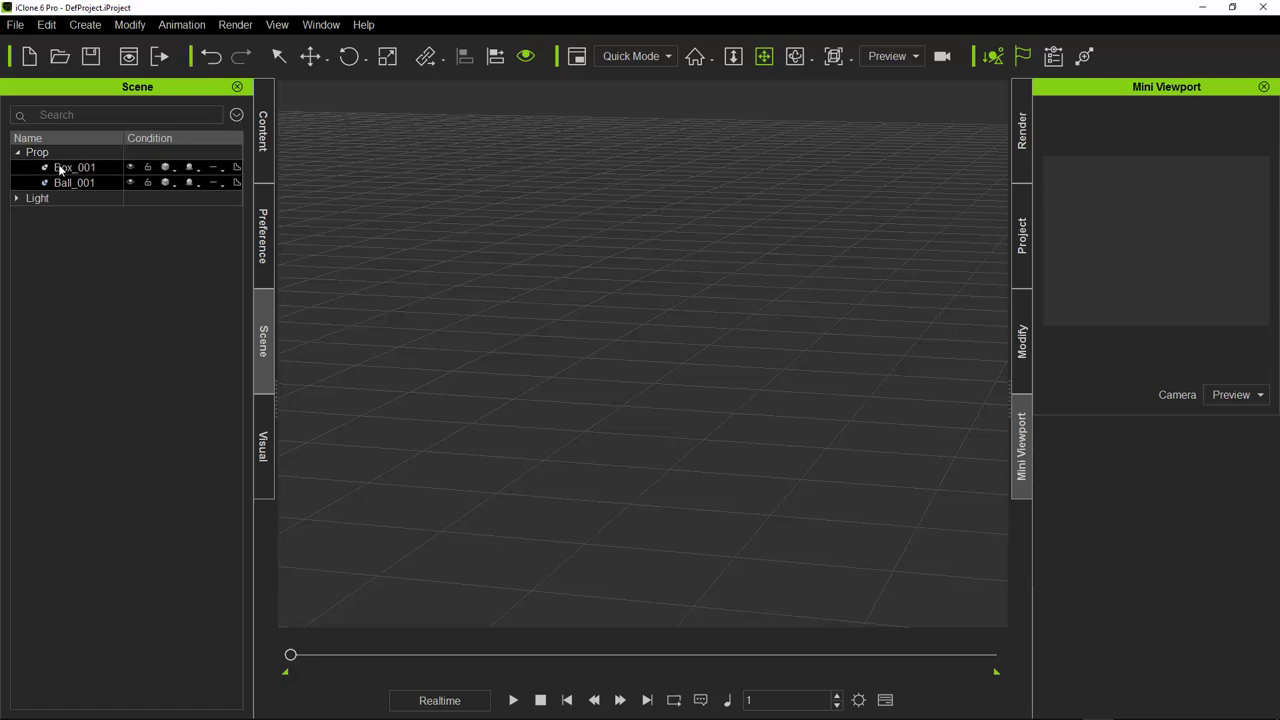
left_click(697, 57)
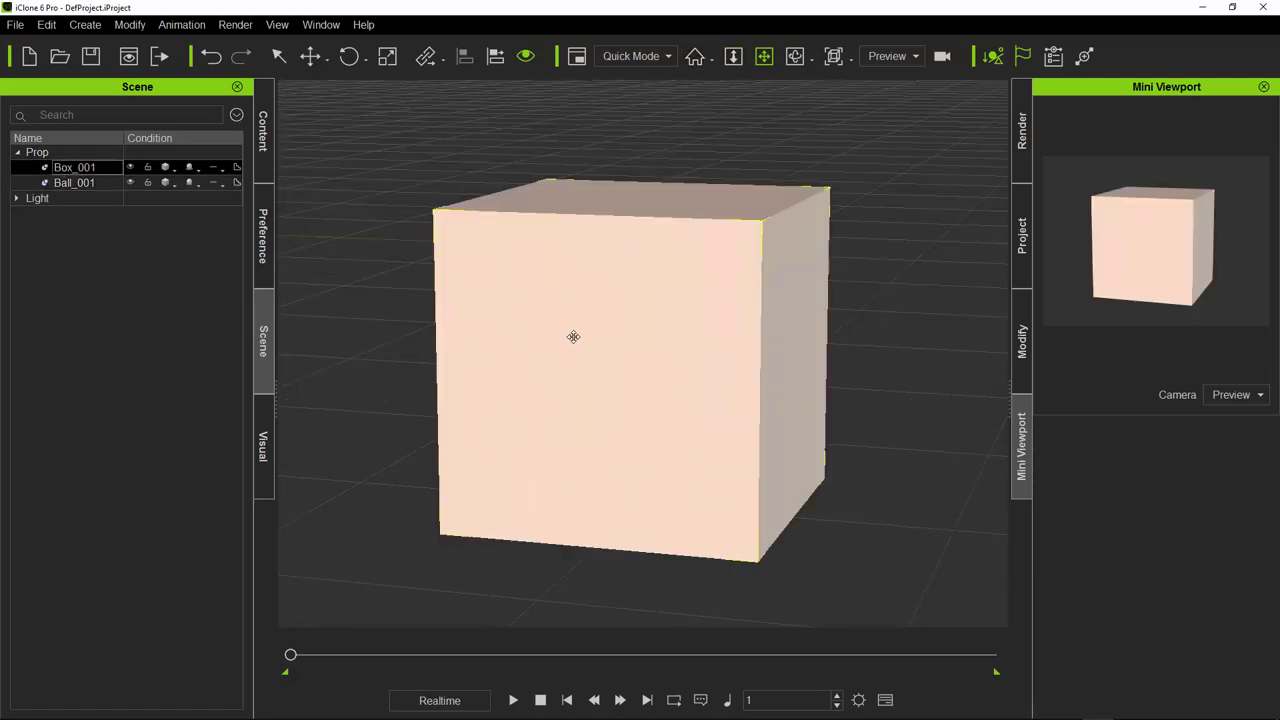
scroll(575, 338, "down", 1)
scroll(575, 338, "down", 1)
scroll(694, 289, "down", 3)
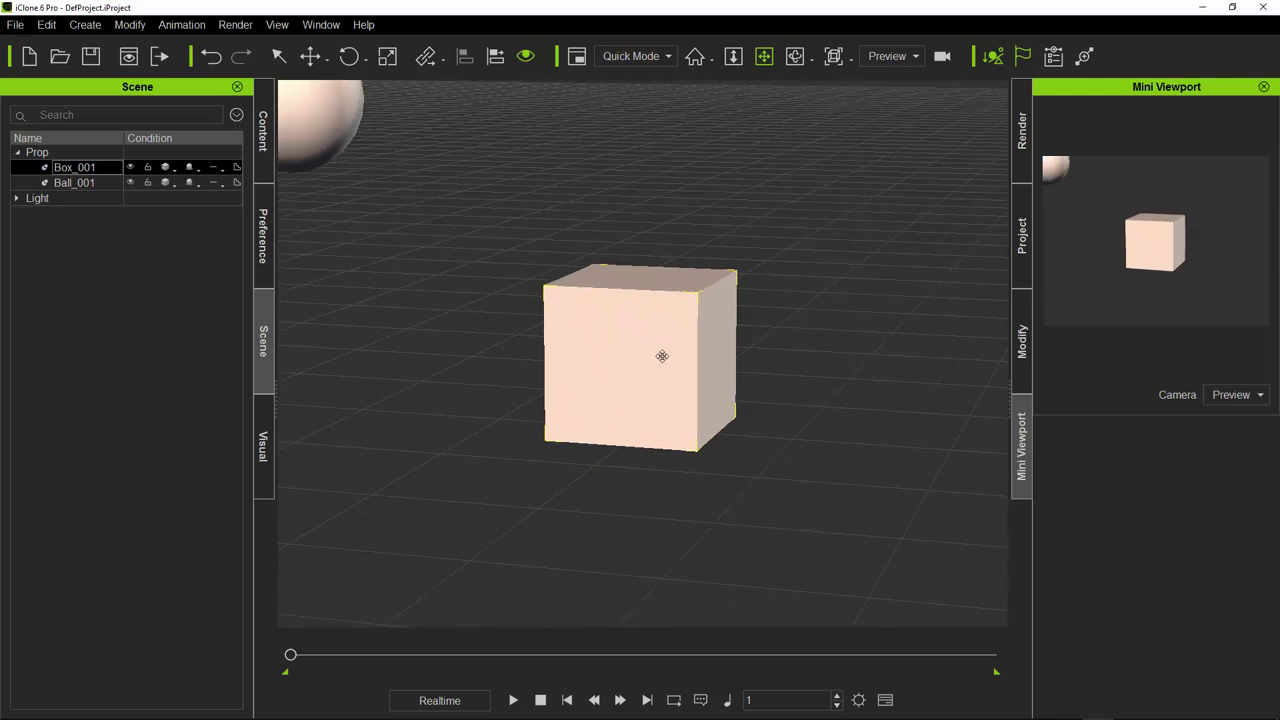
scroll(662, 356, "down", 2)
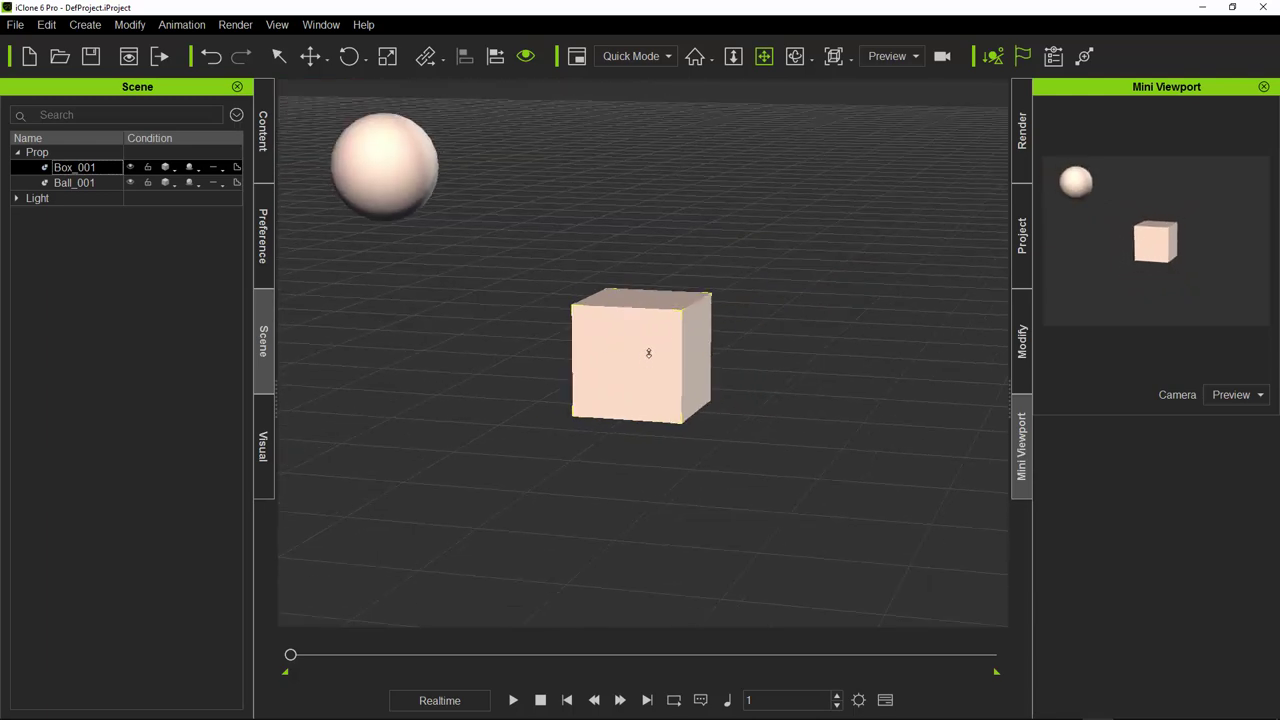
Step: Start a new project without saving the current one
key("ctrl+n")
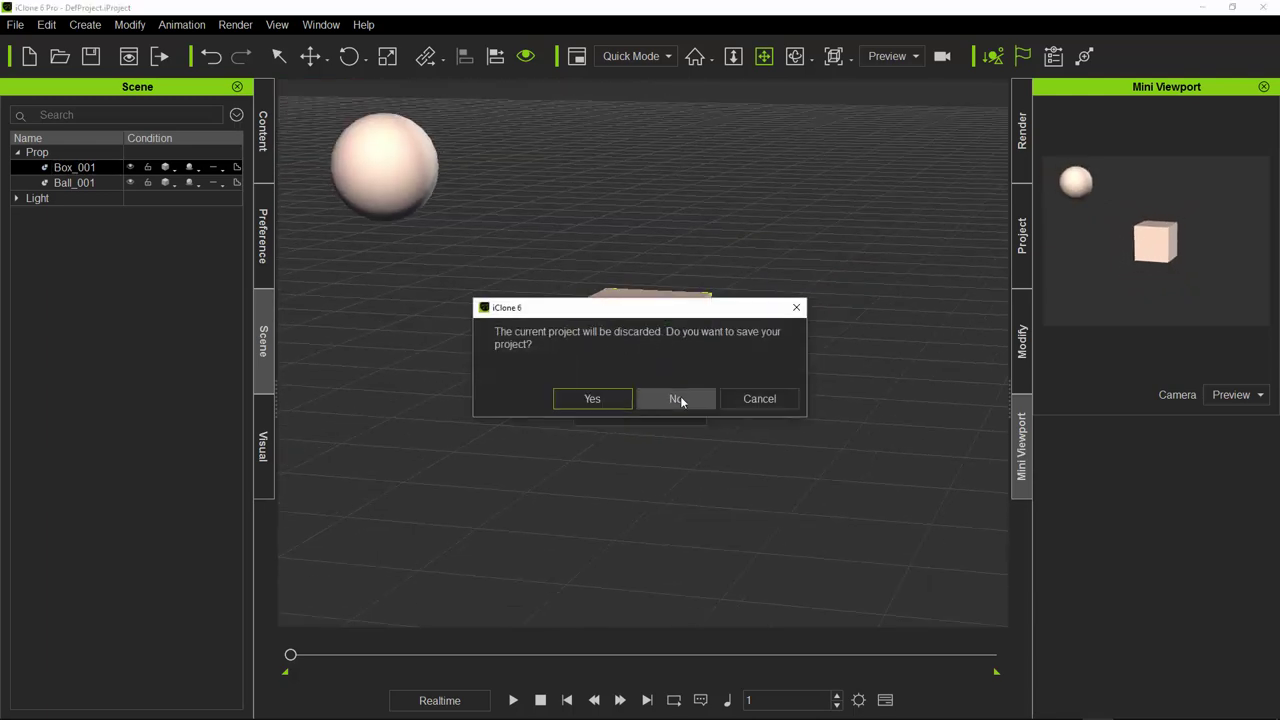
left_click(680, 398)
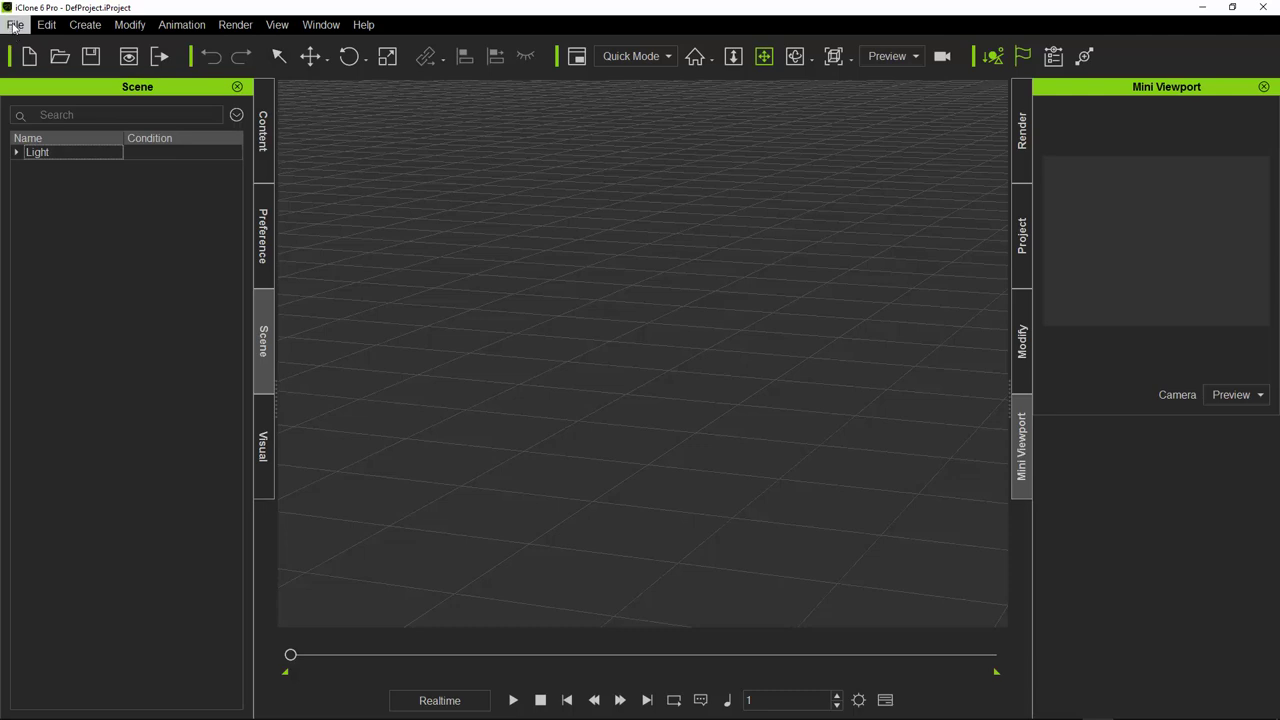
left_click(14, 26)
left_click(14, 26)
left_click(13, 25)
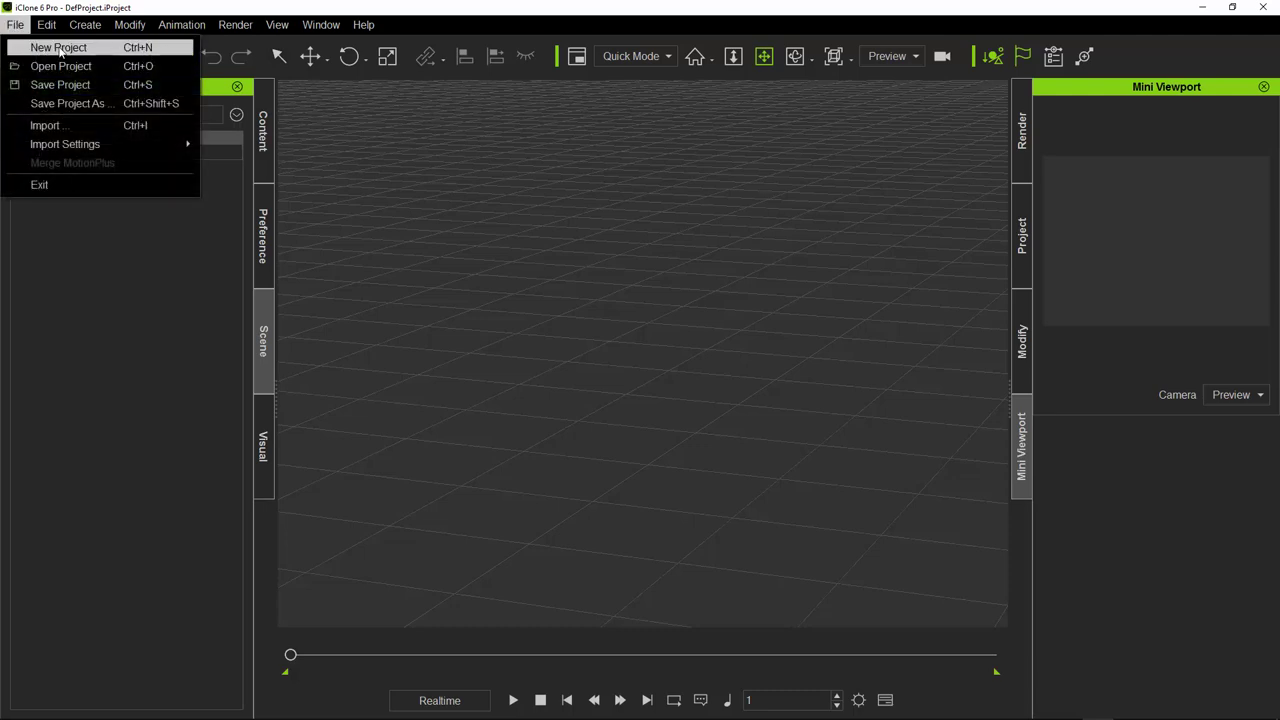
left_click(485, 268)
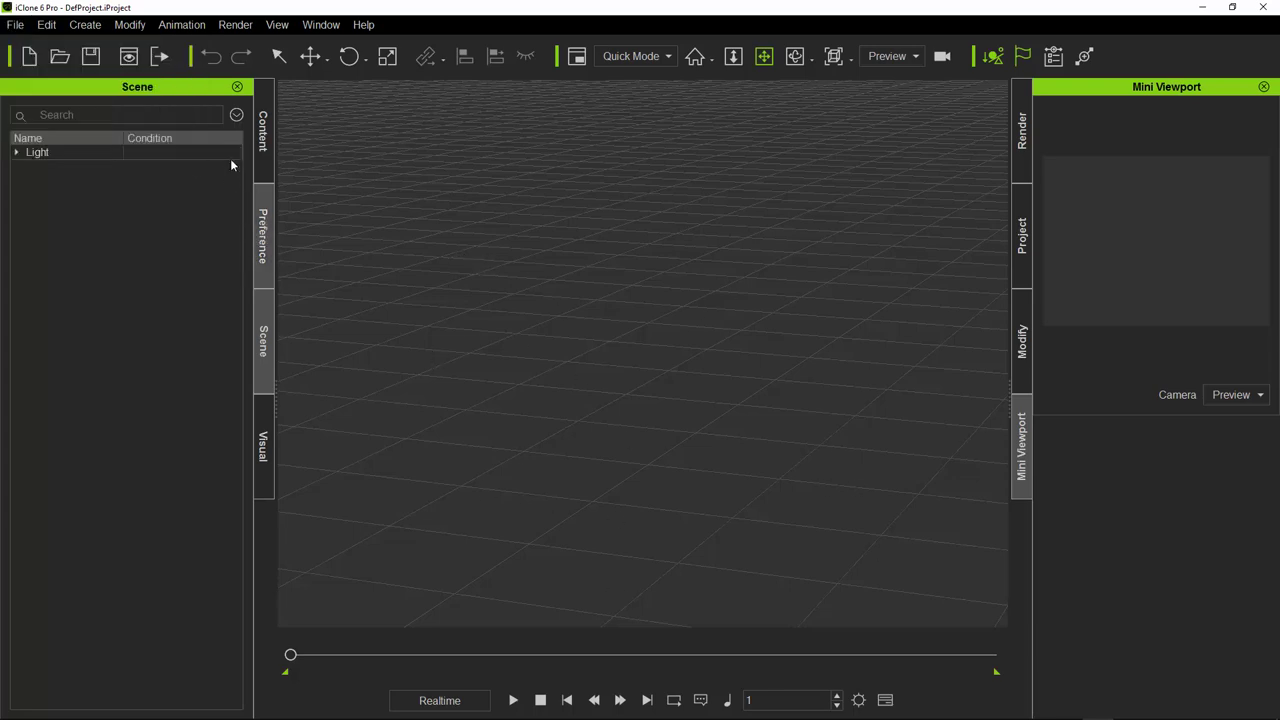
Step: Add the Christian avatar from the 00_CC Character template folder to the empty scene
left_click(263, 130)
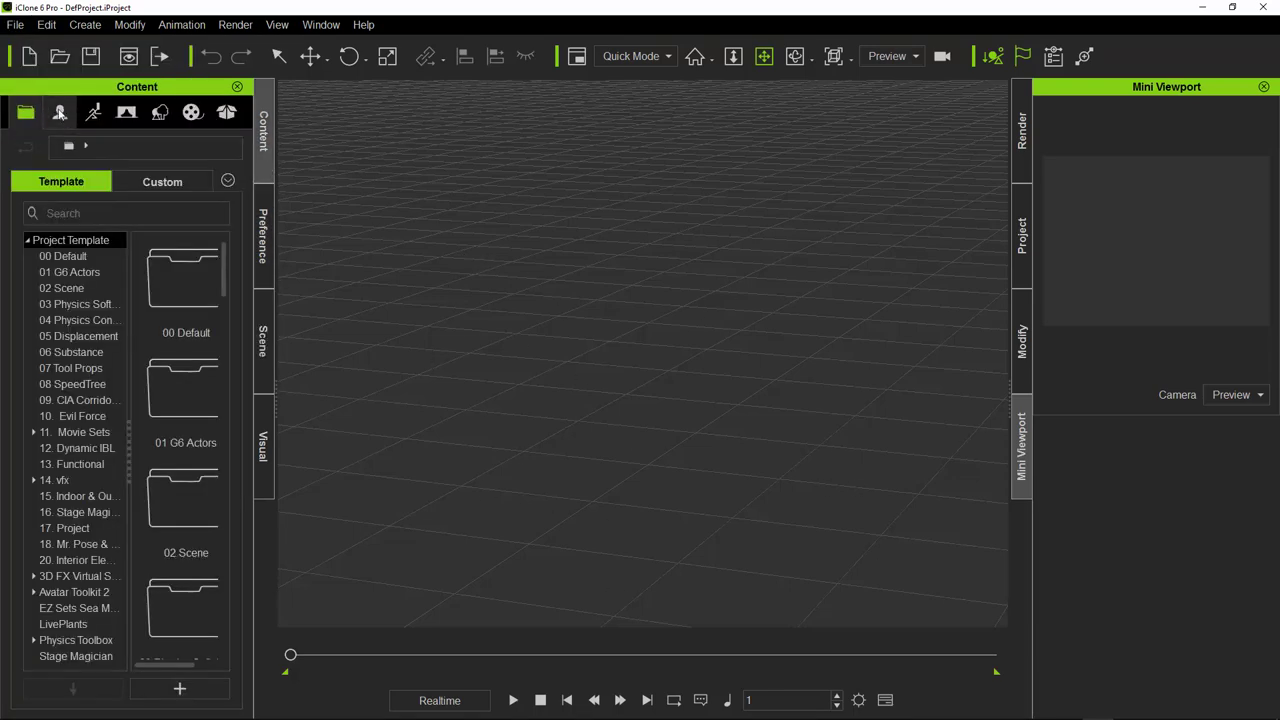
left_click(59, 112)
left_click(50, 256)
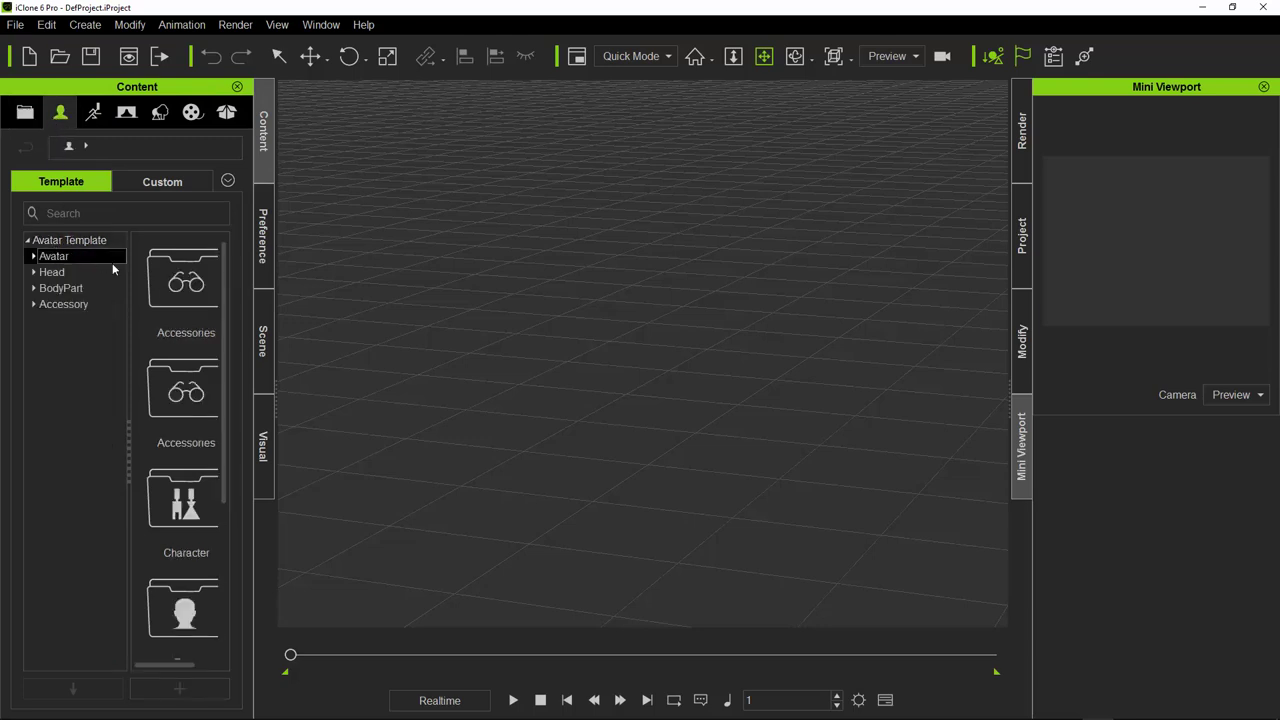
double_click(173, 281)
left_click_drag(175, 280, 673, 353)
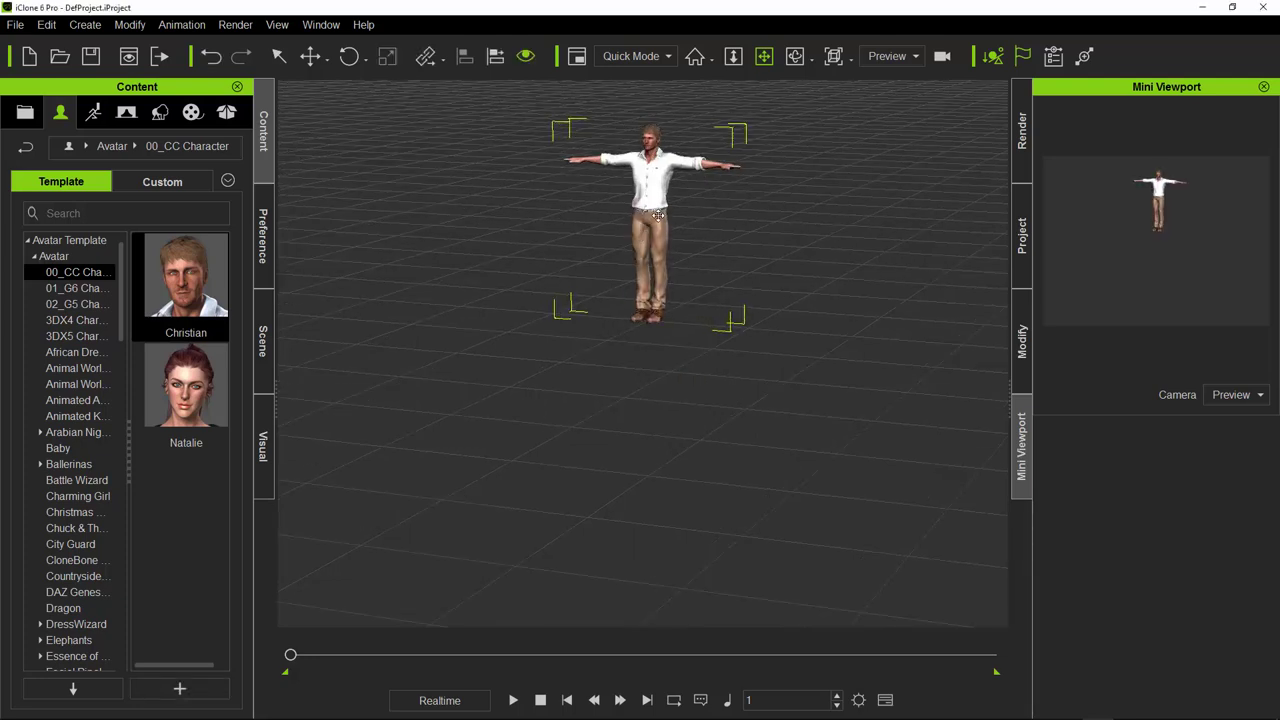
Step: View the avatar through the Face, Front, Right, Top, Left and All camera presets
left_click(834, 56)
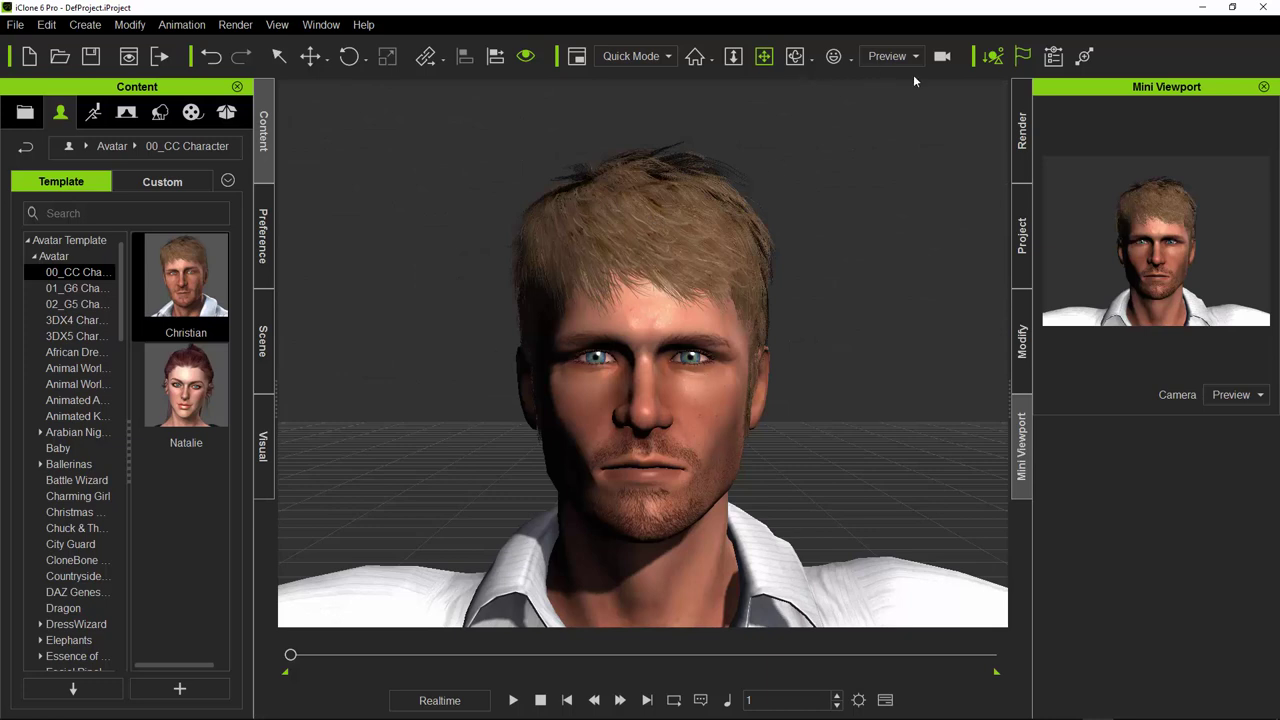
left_click(851, 55)
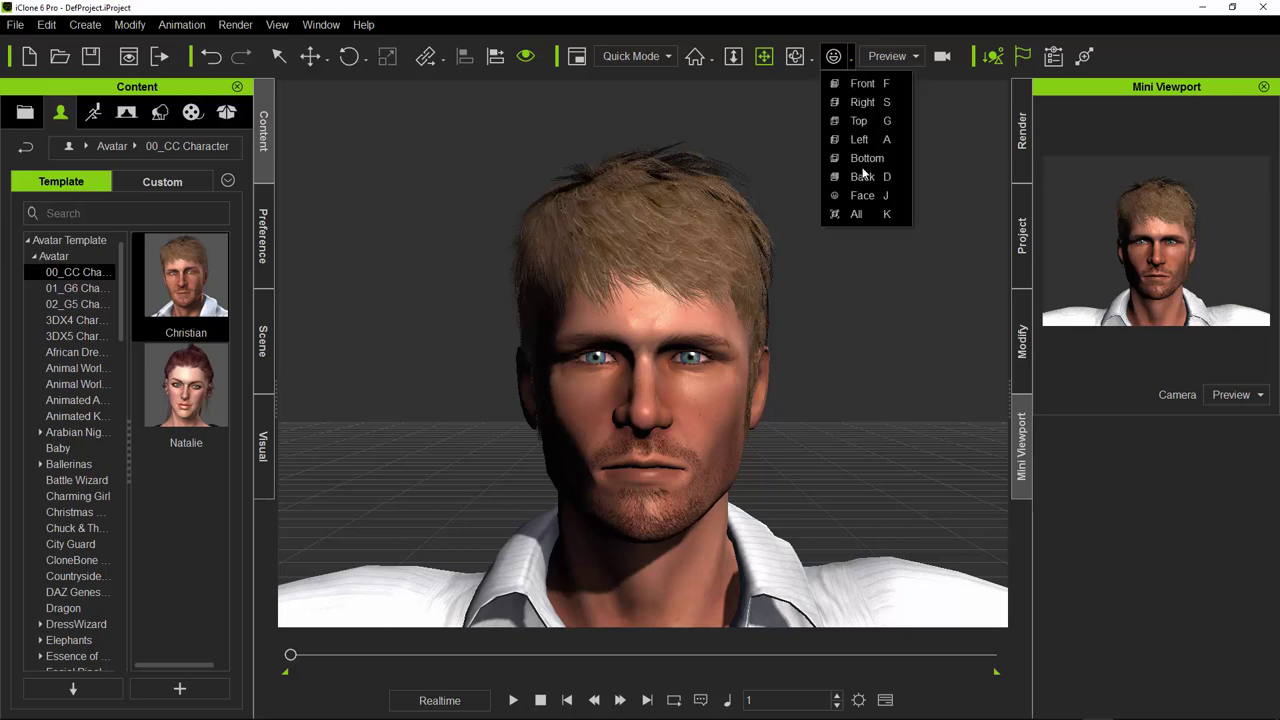
left_click(866, 84)
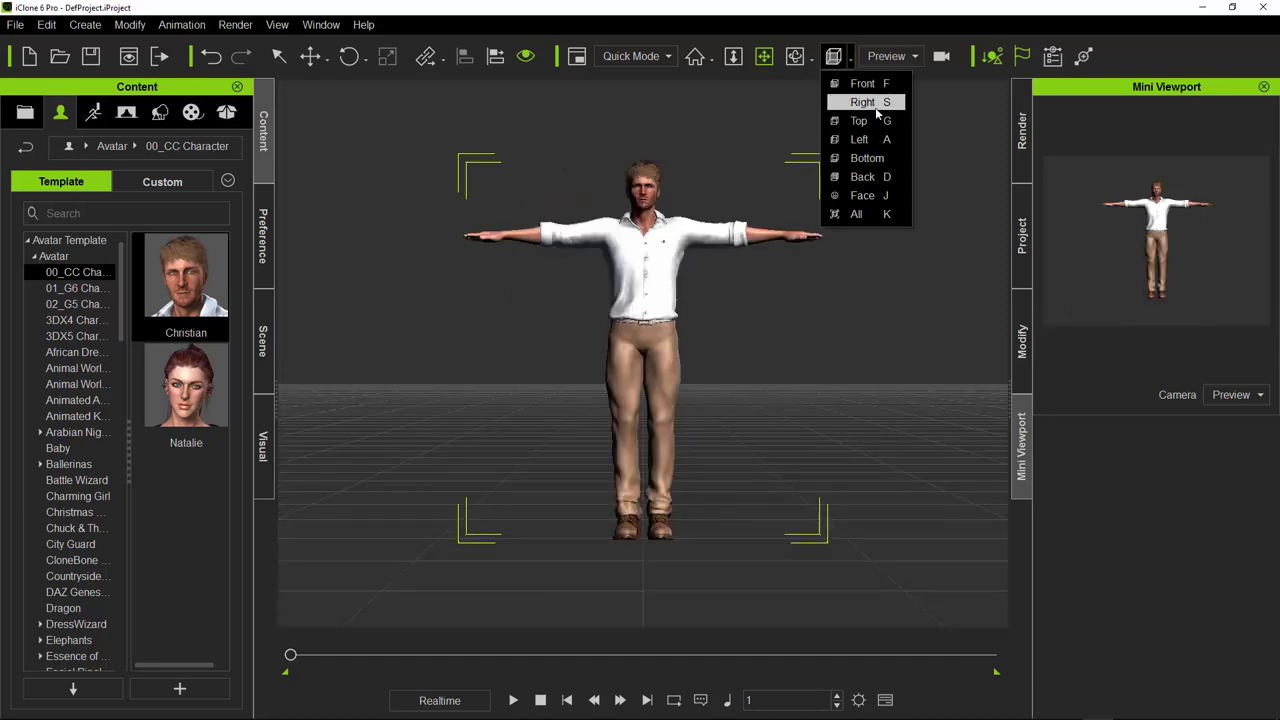
left_click(876, 104)
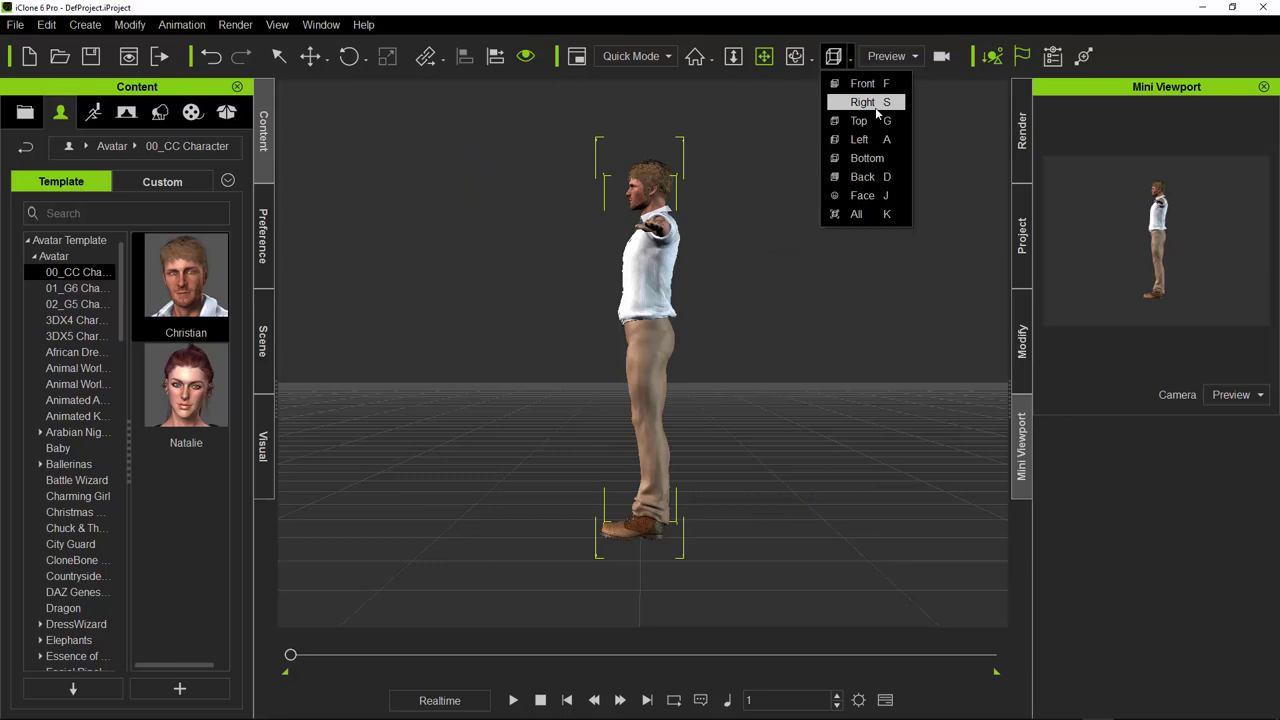
key("g")
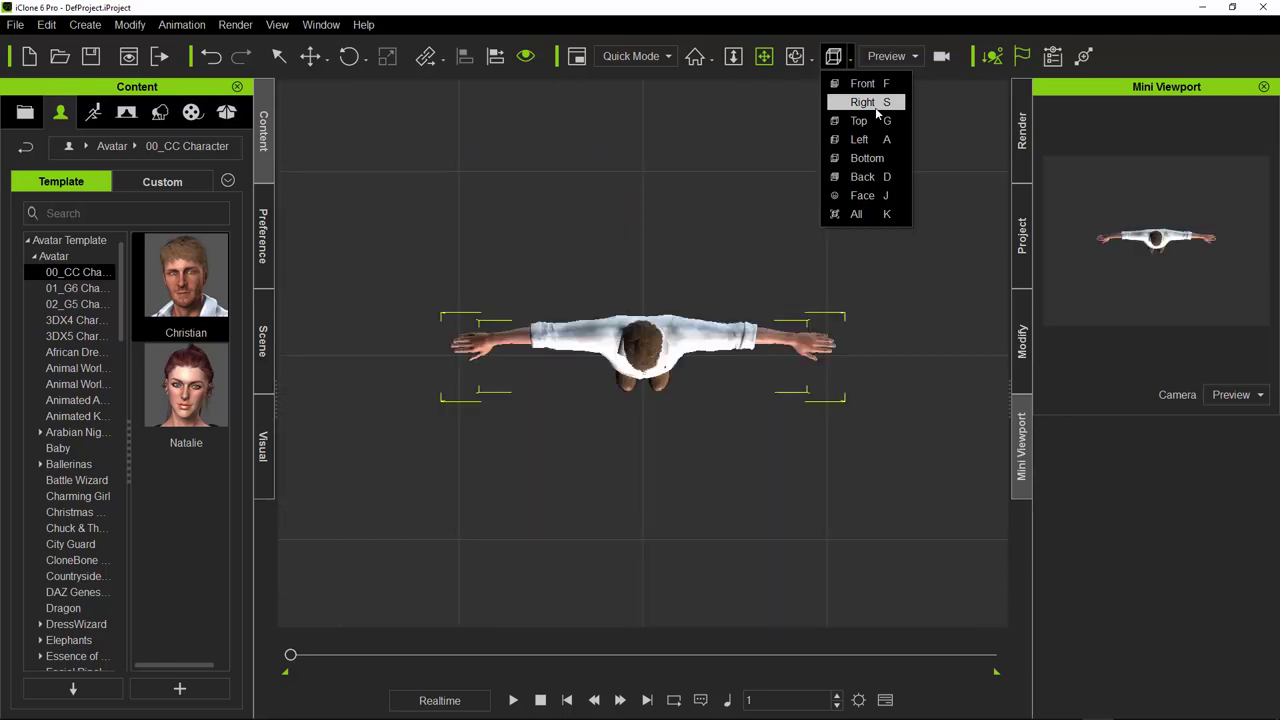
left_click(876, 106)
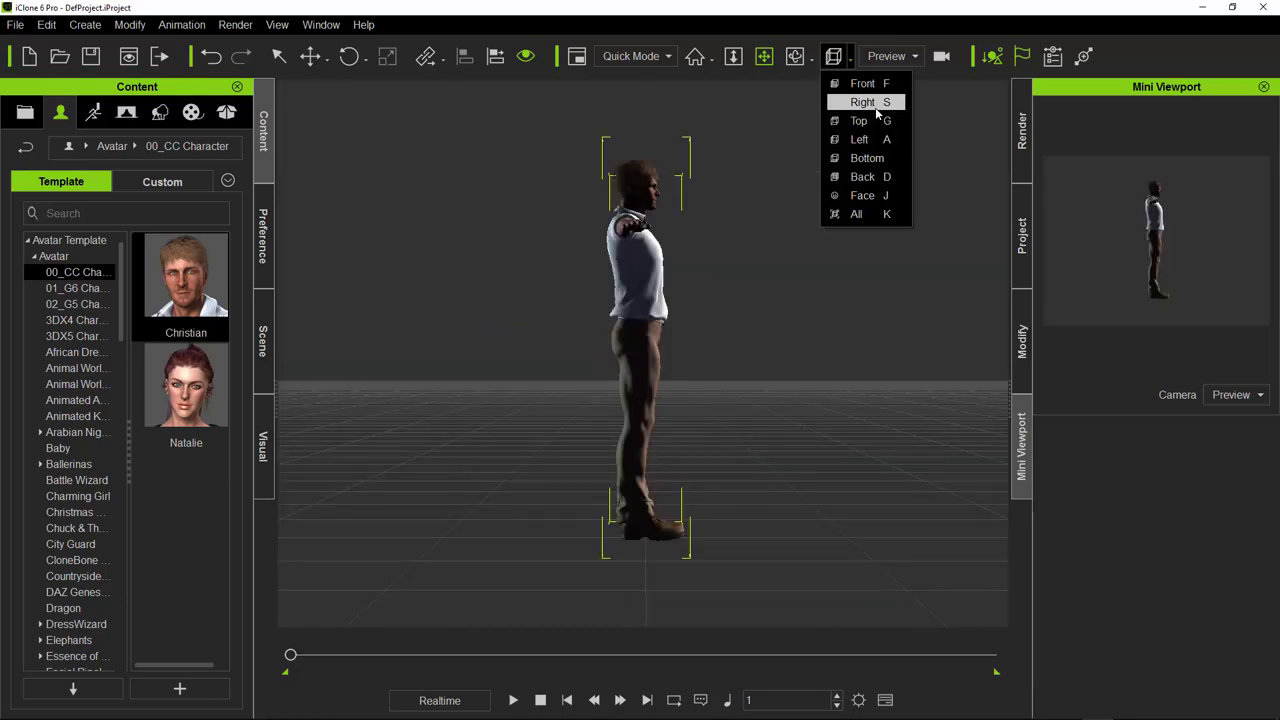
left_click(872, 121)
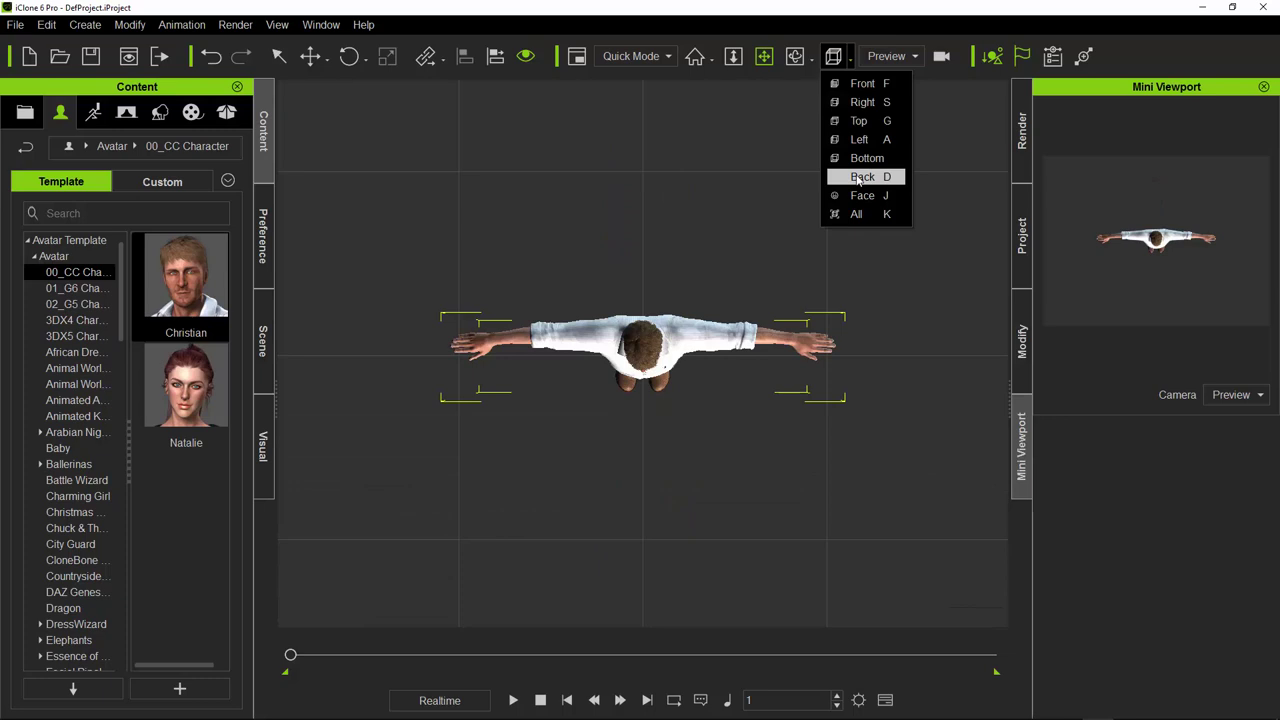
key("j")
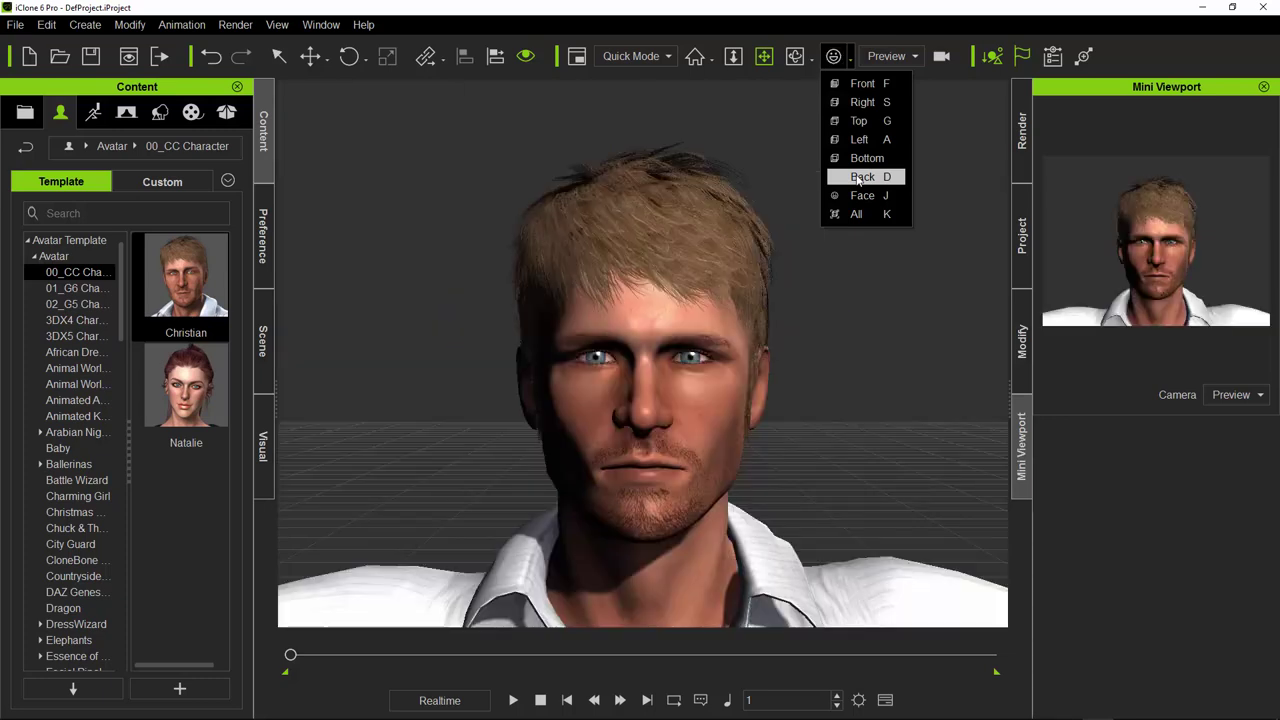
key("k")
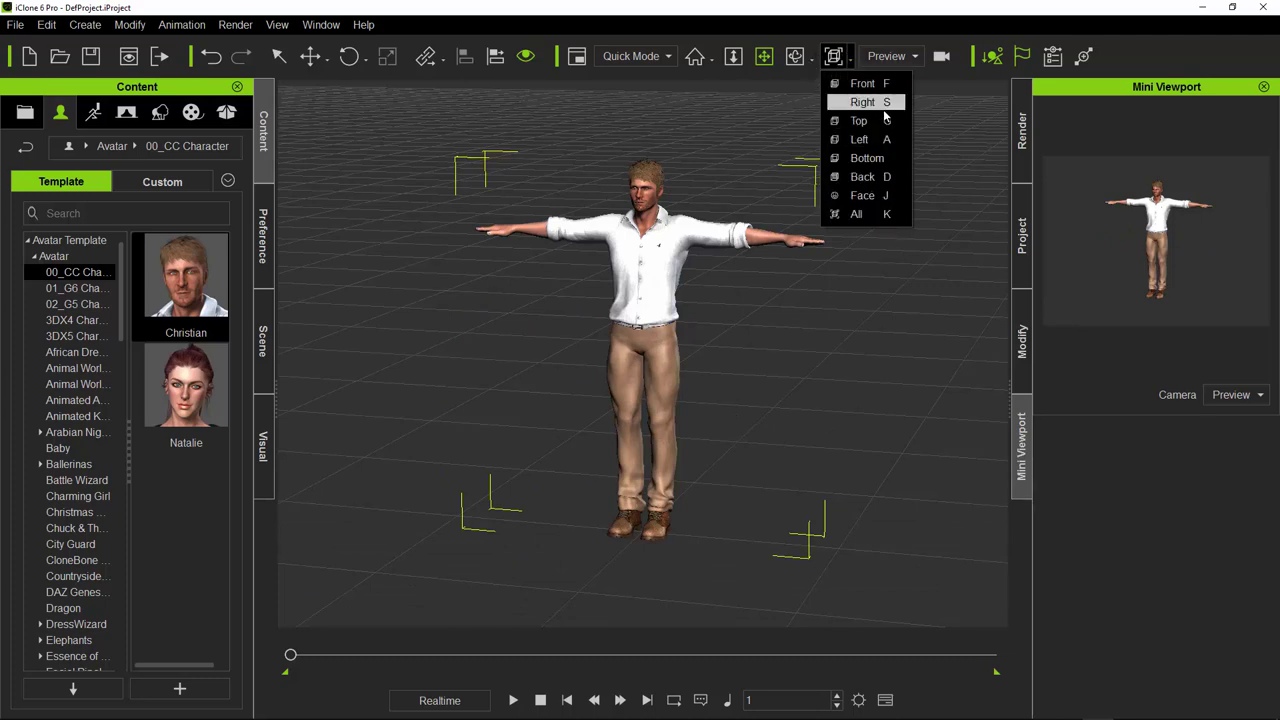
Step: Pan and zoom around the avatar until its full figure is centred, and clear the selection
middle_click_drag(663, 343, 727, 70)
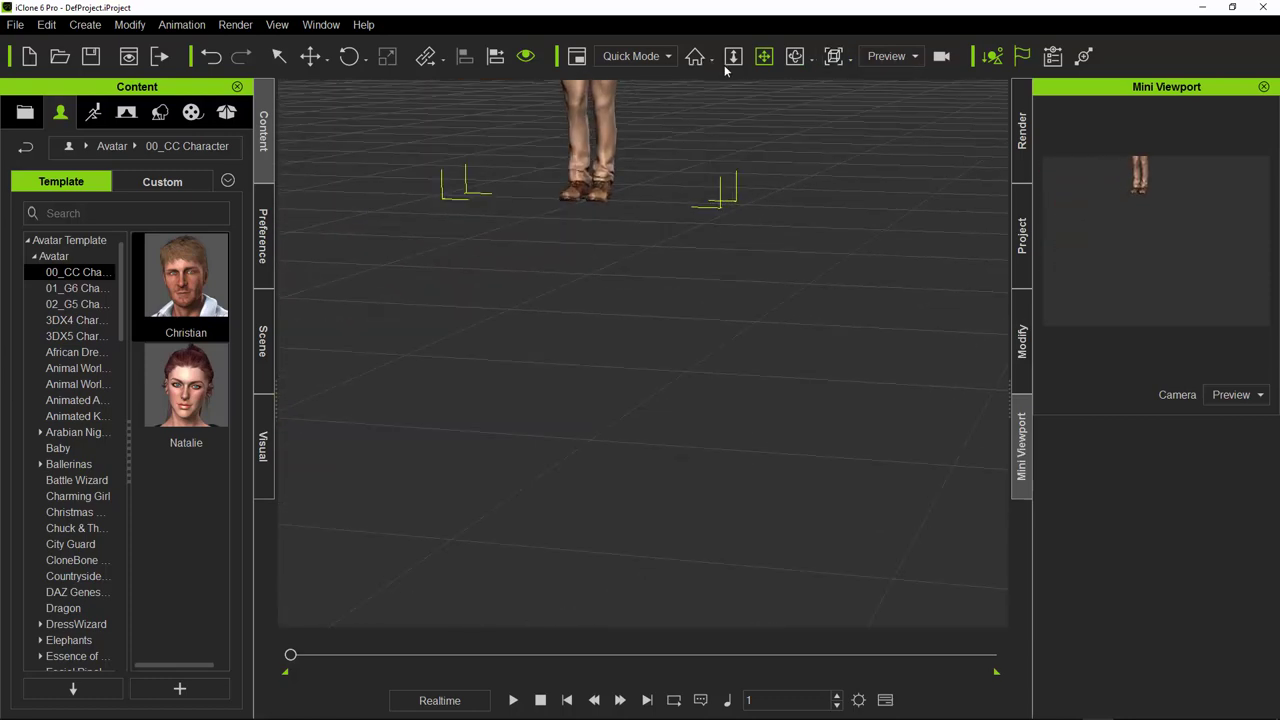
middle_click_drag(680, 320, 766, 449)
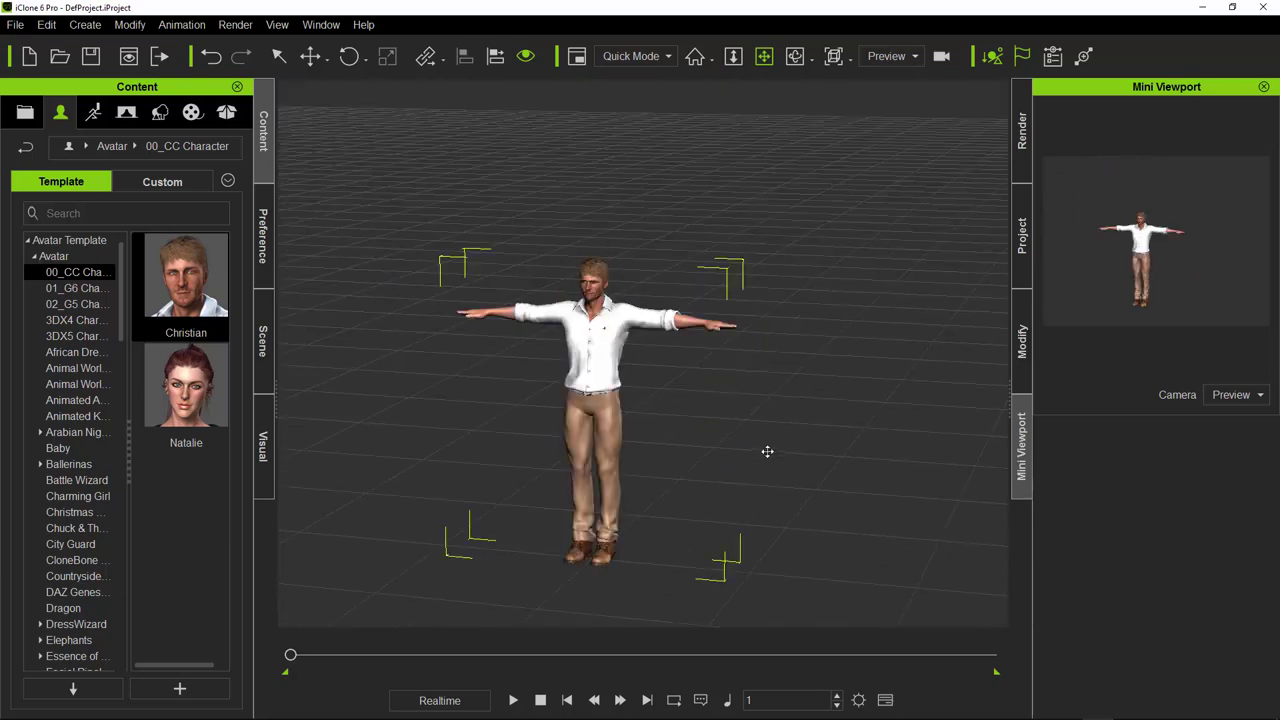
scroll(767, 450, "down", 2)
scroll(769, 448, "up", 2)
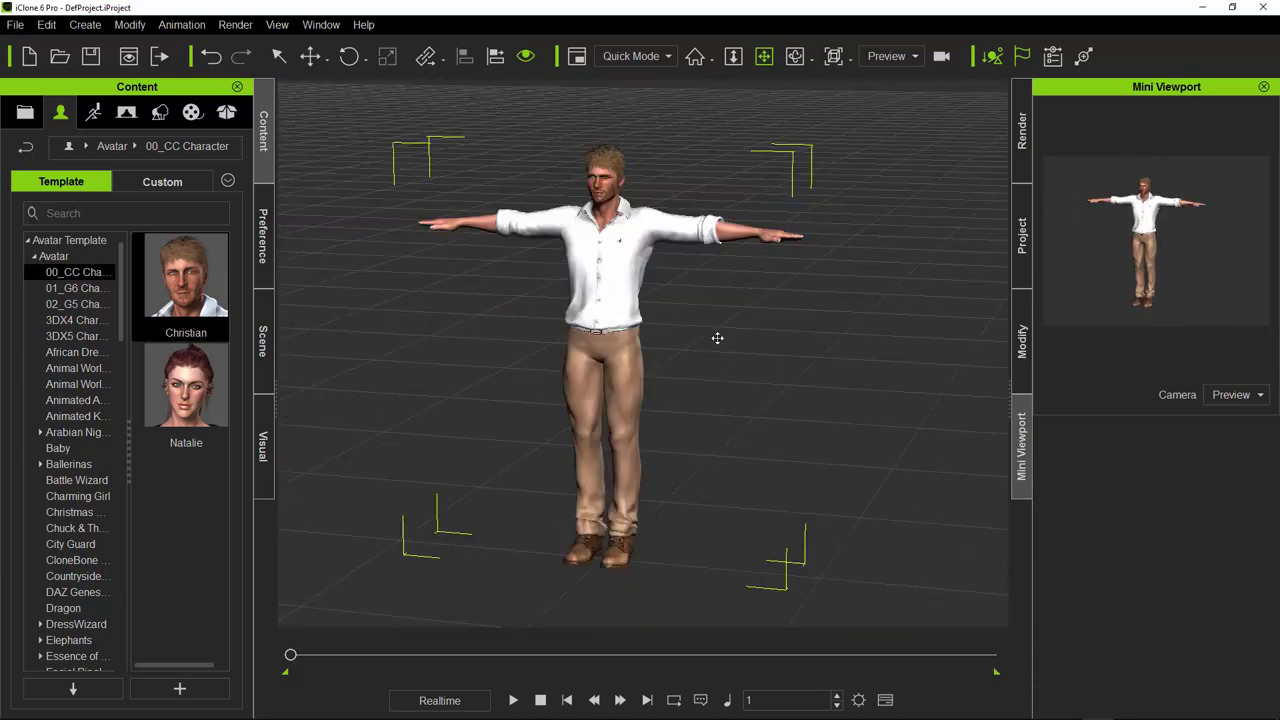
middle_click_drag(608, 149, 766, 277)
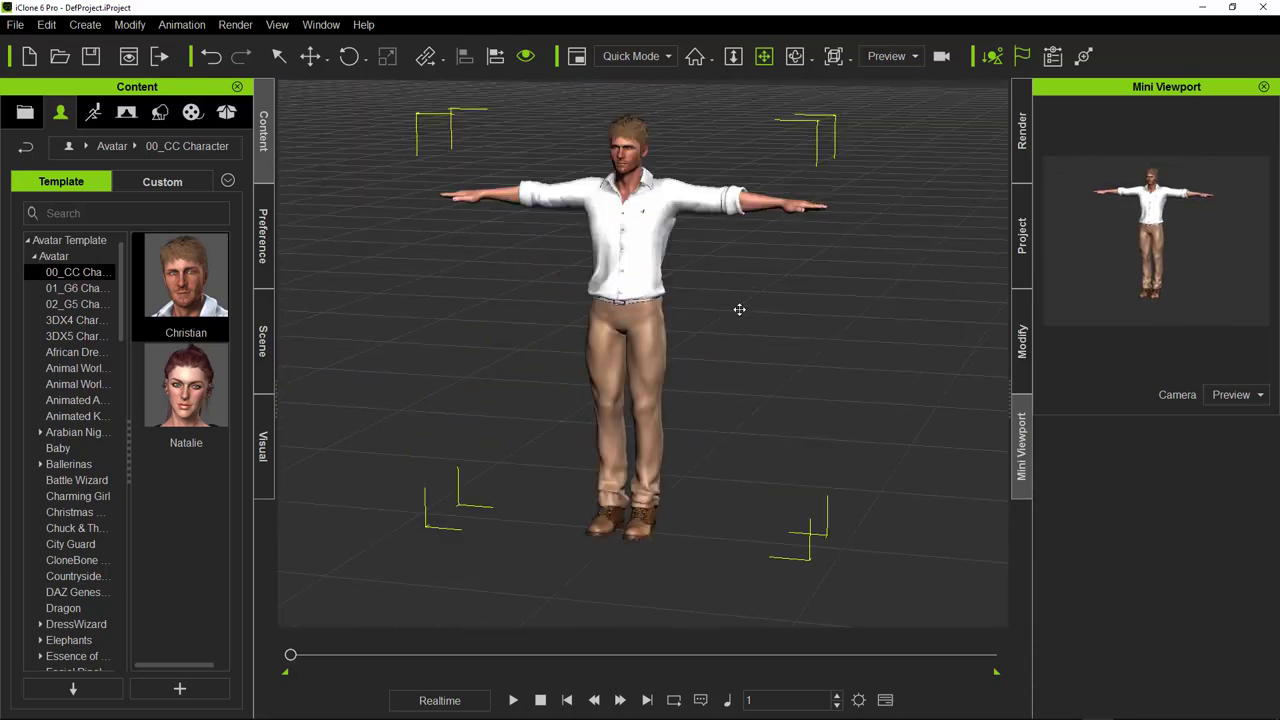
left_click(766, 277)
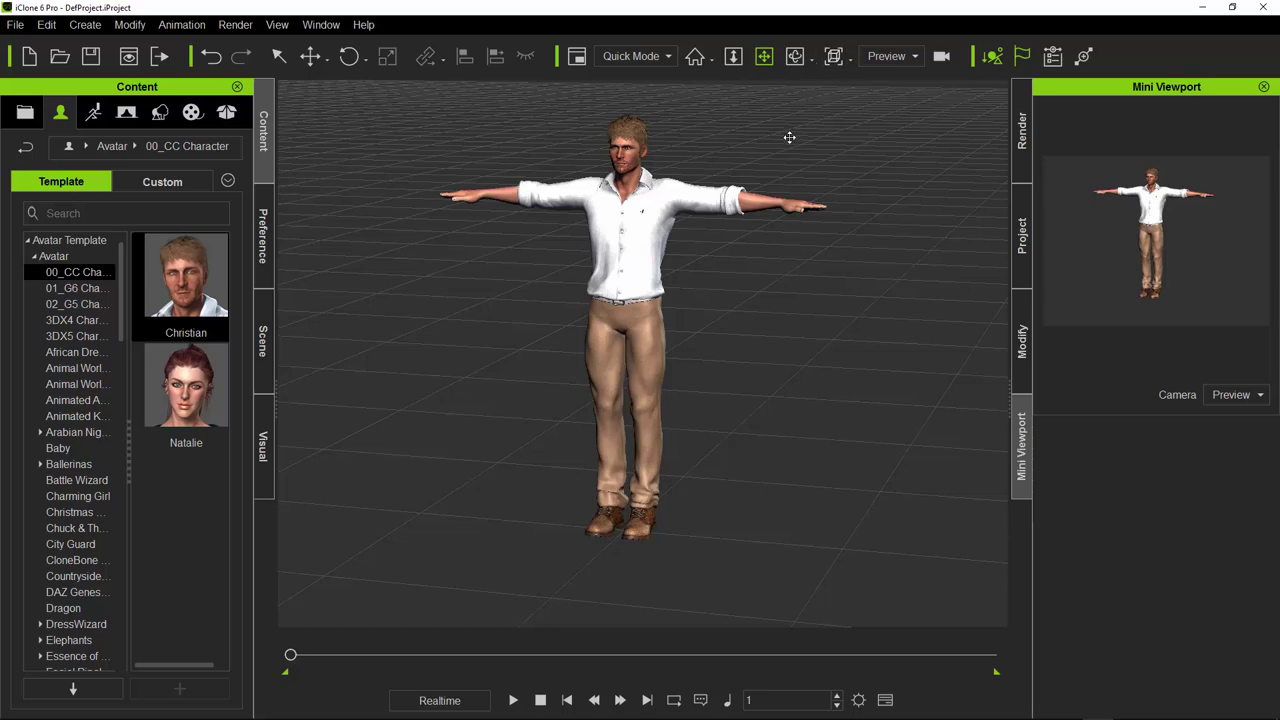
Step: Select the avatar, bring its face into close-up, and widen the view to its head and shoulders
left_click(623, 342)
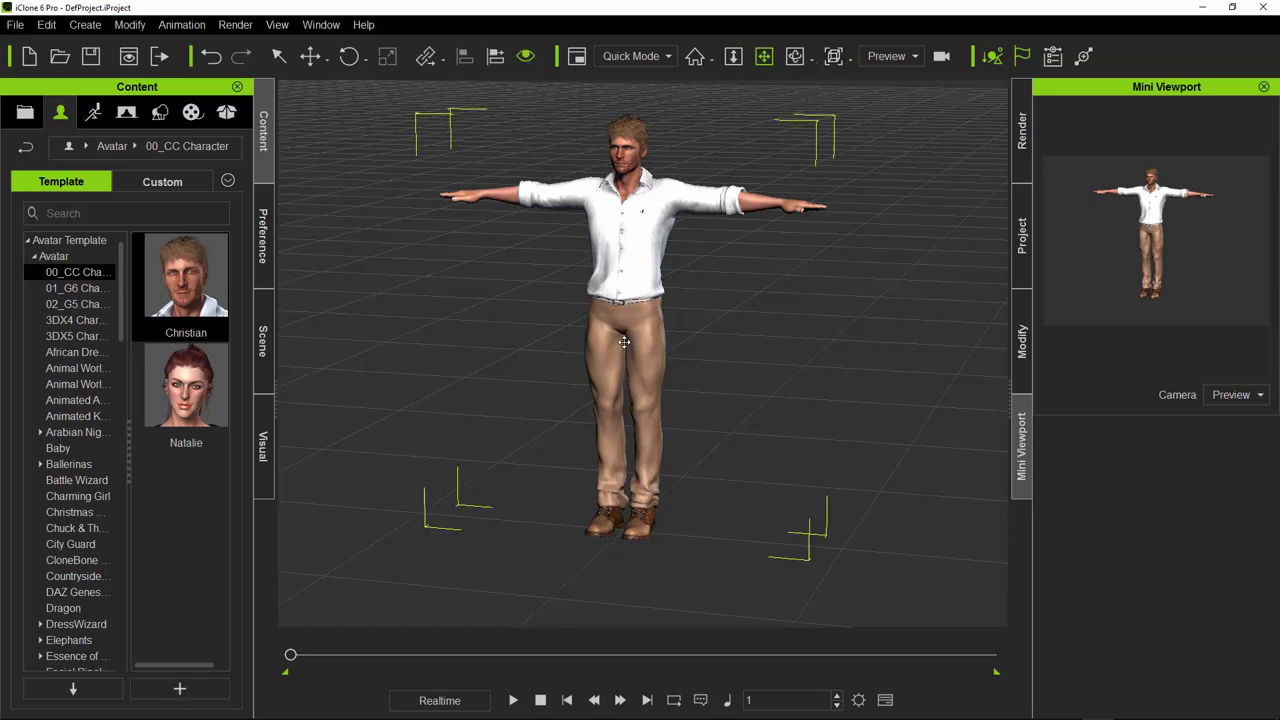
key("f")
key("Delete")
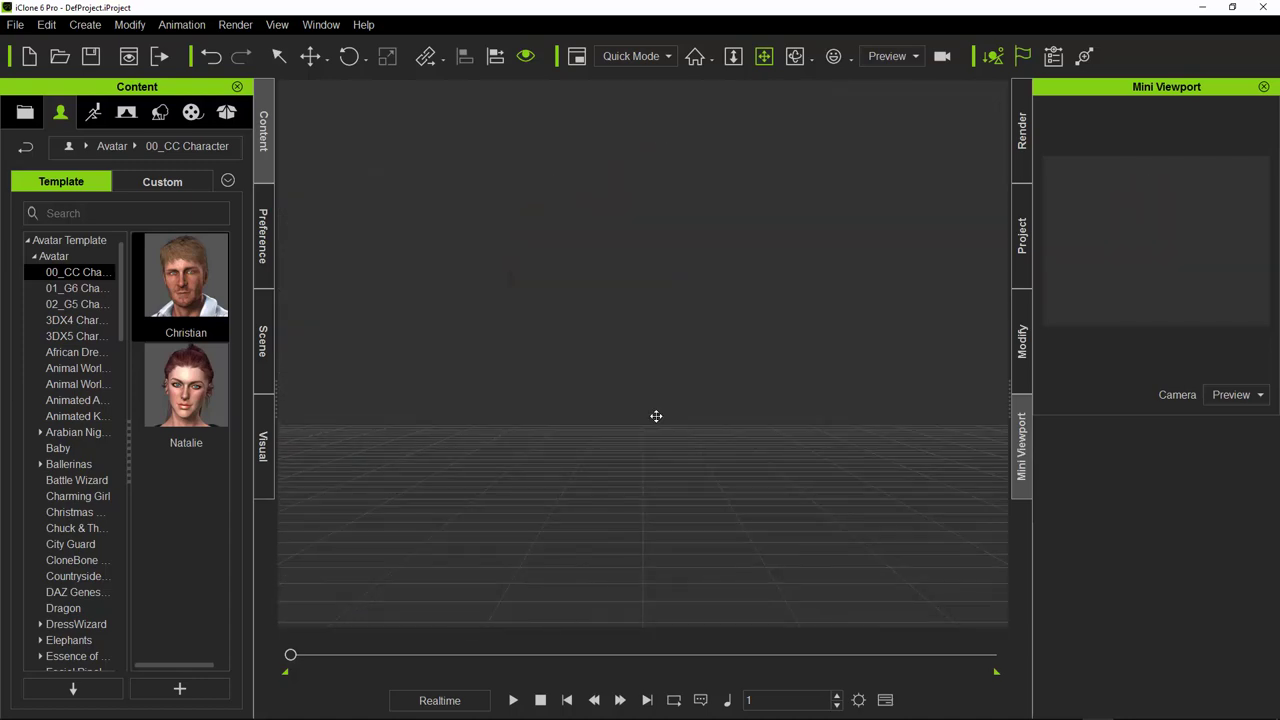
key("ctrl+z")
scroll(656, 416, "down", 5)
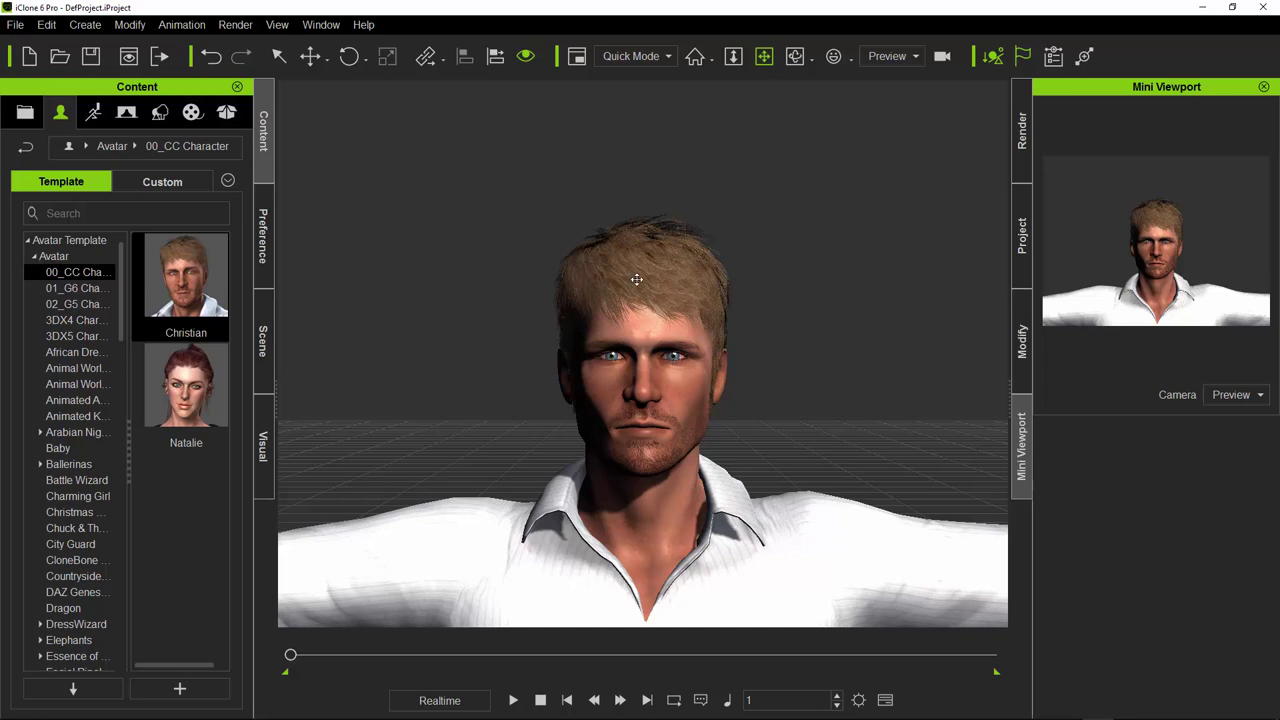
Step: Review the project settings and the avatar's Modify settings down to Transform and Linkage
left_click(1022, 257)
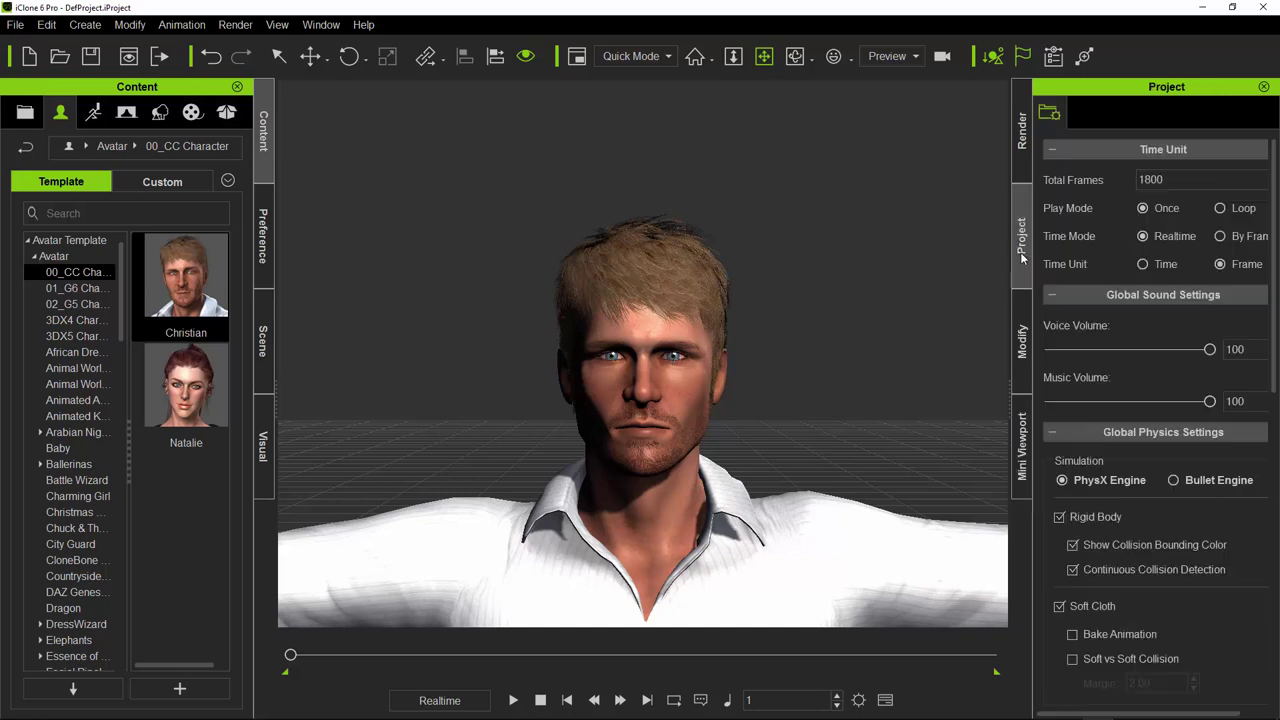
left_click(1021, 341)
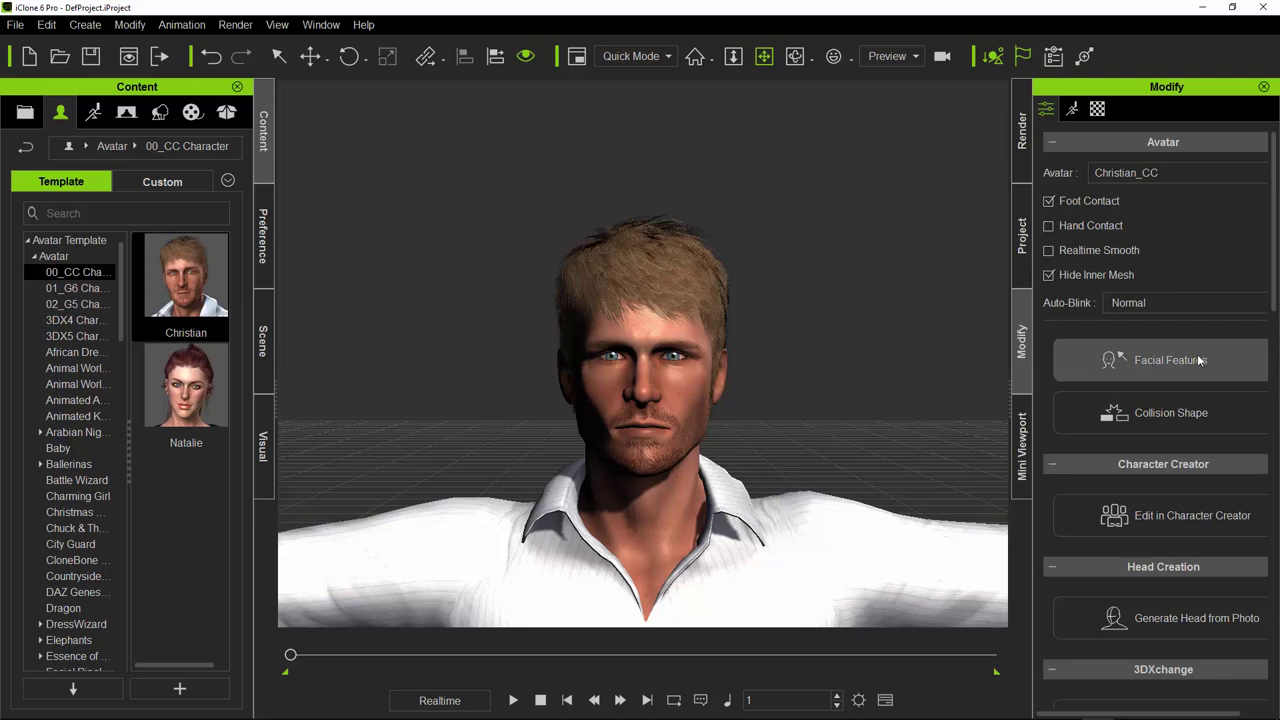
left_click_drag(1274, 289, 1270, 453)
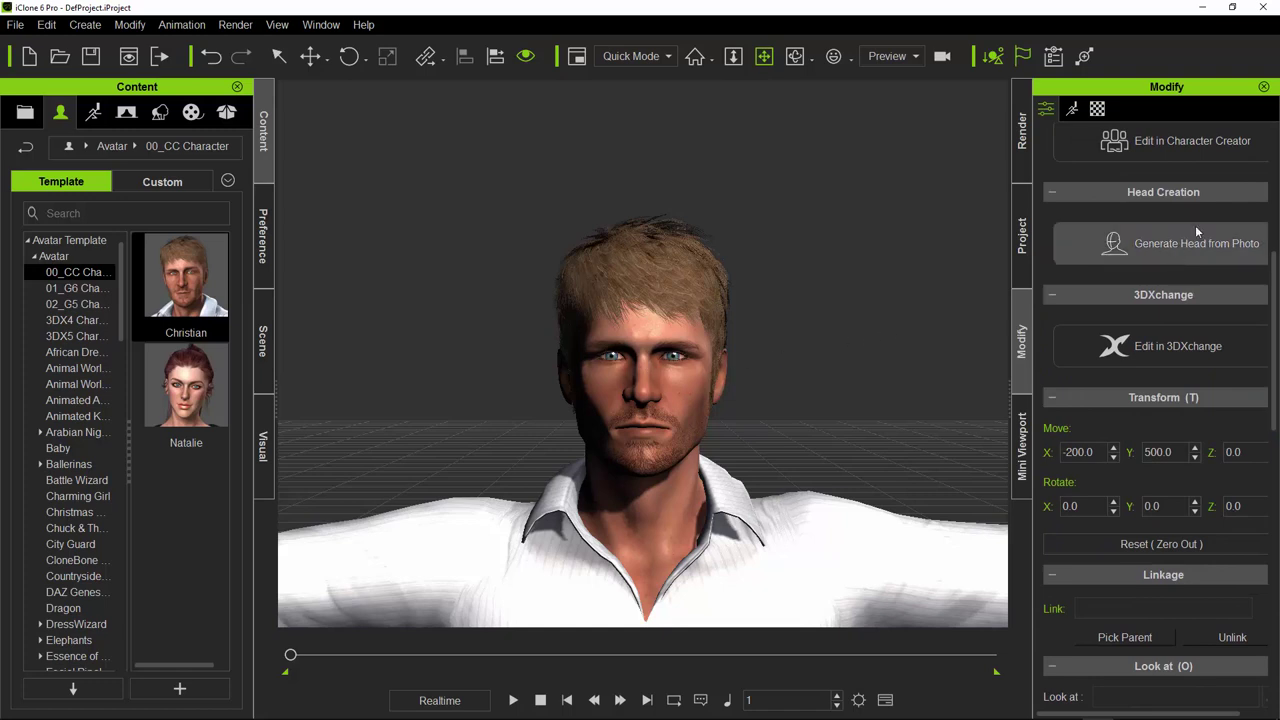
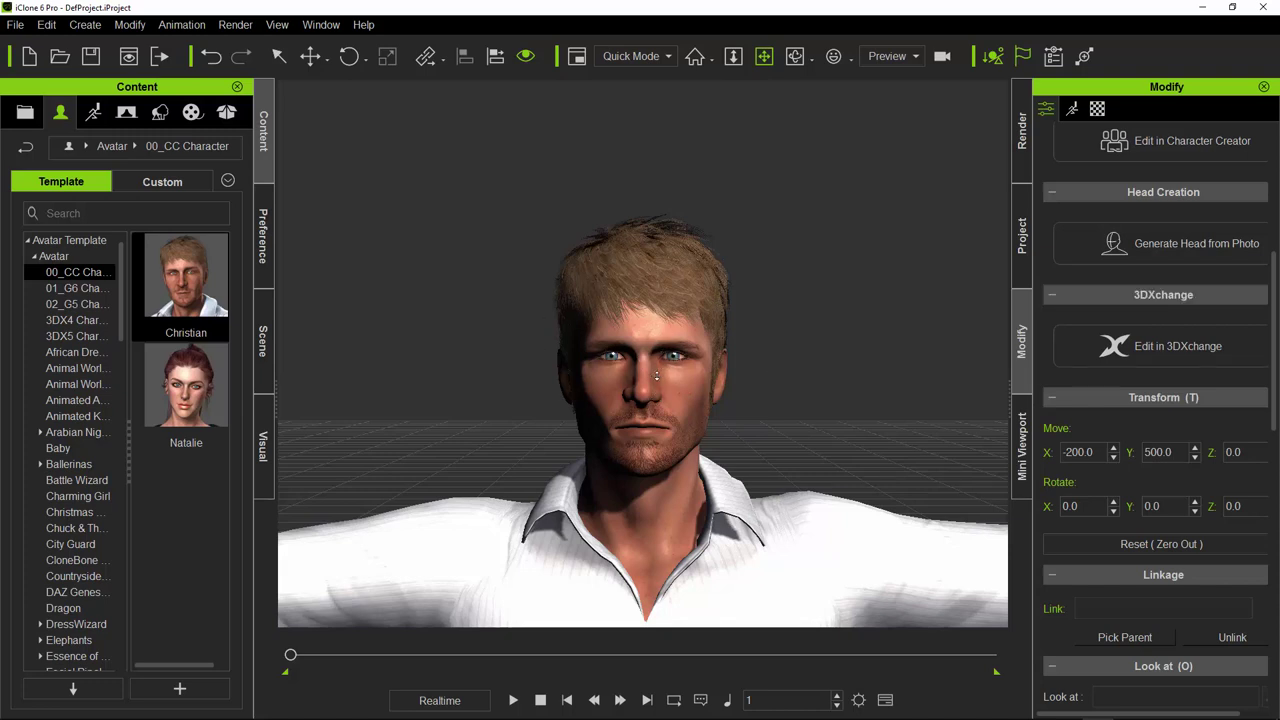
Step: Show the avatar's material settings and pick the cornea material from its eye with the material picker
scroll(657, 375, "up", 5)
scroll(660, 370, "down", 8)
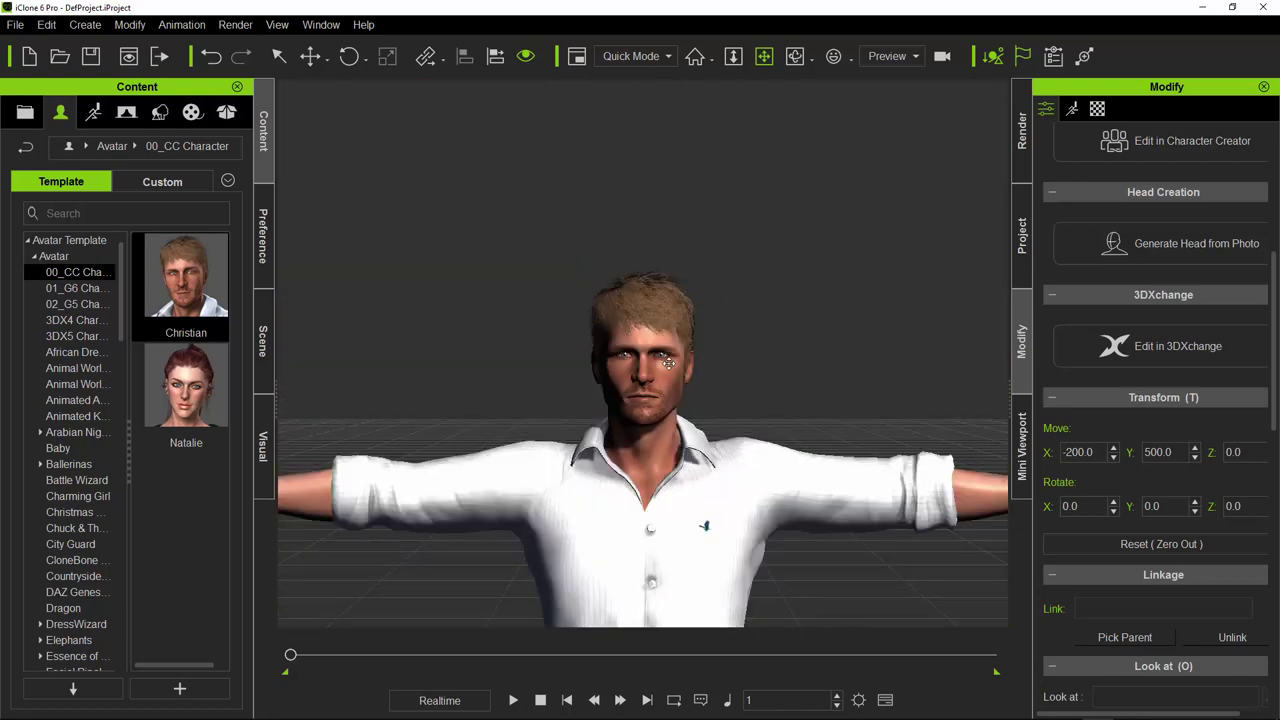
scroll(668, 364, "up", 2)
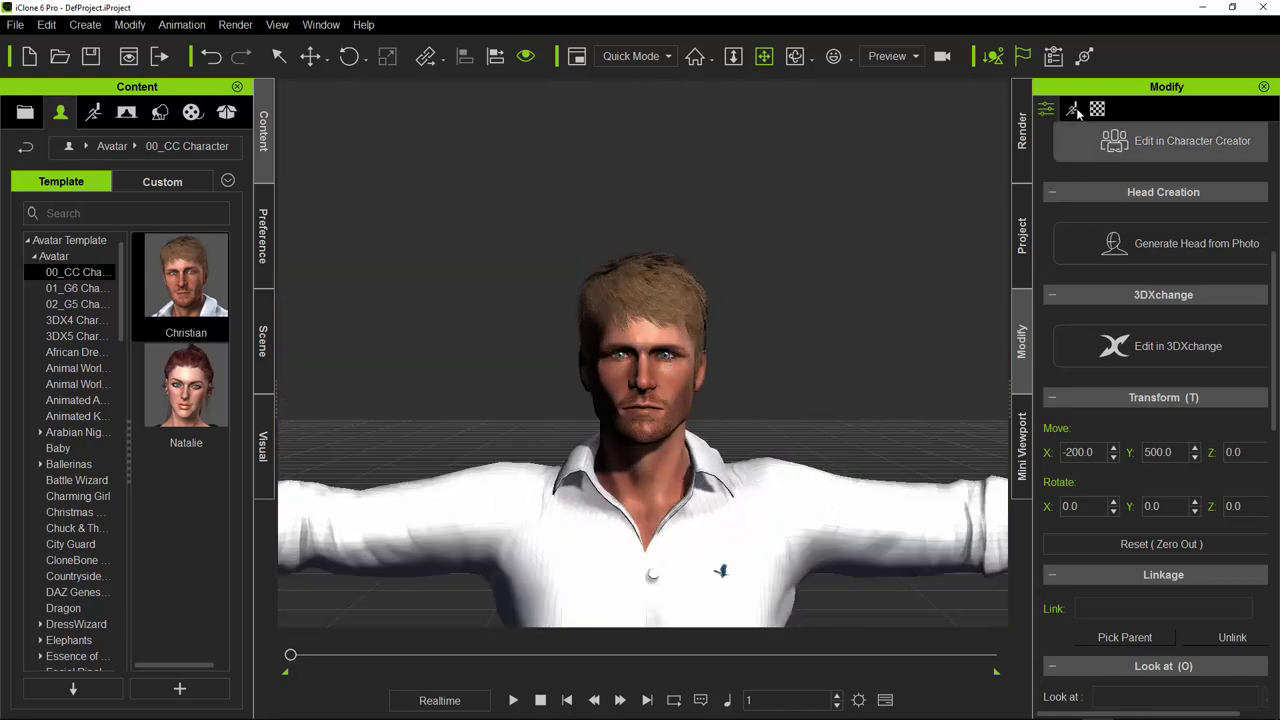
left_click(1099, 109)
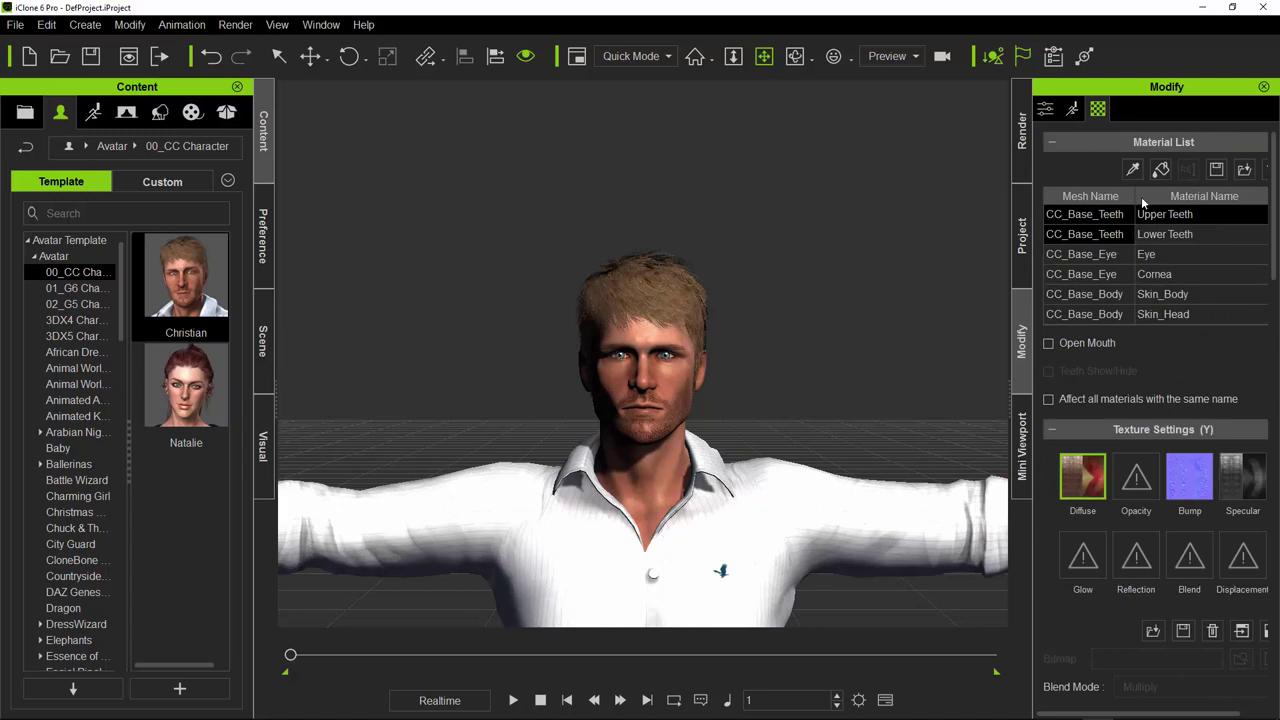
left_click(1134, 171)
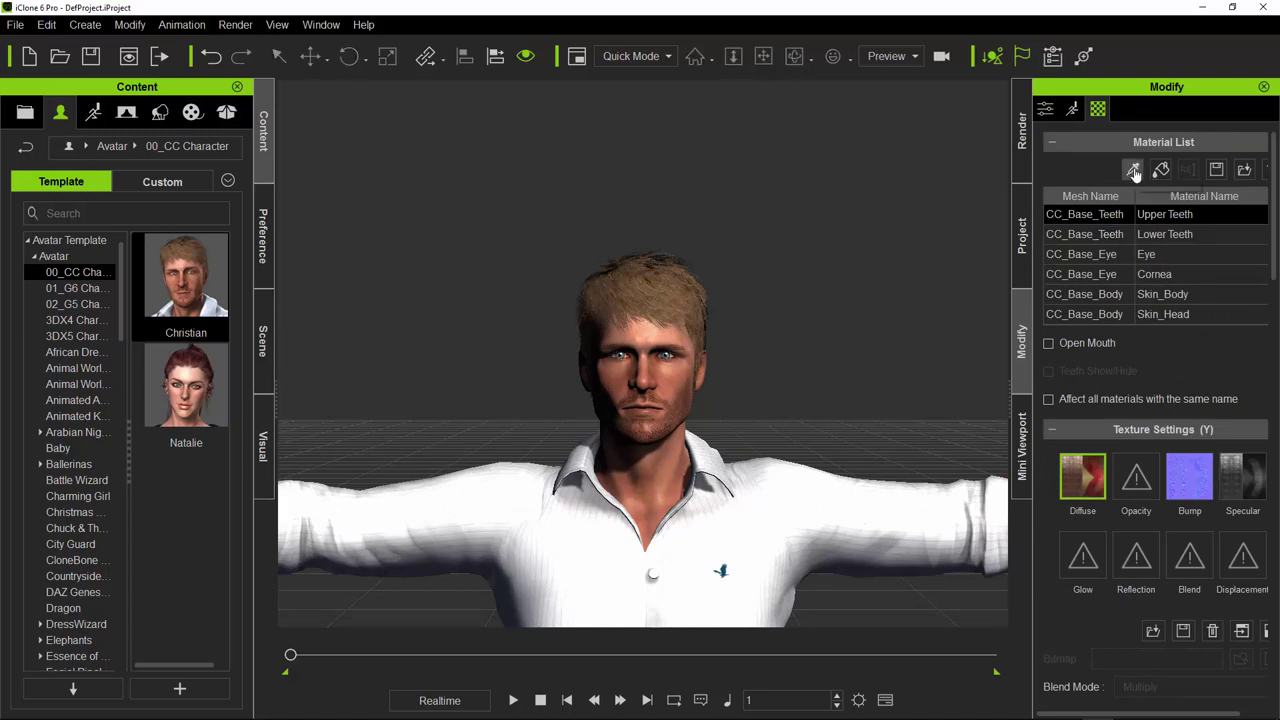
left_click(674, 349)
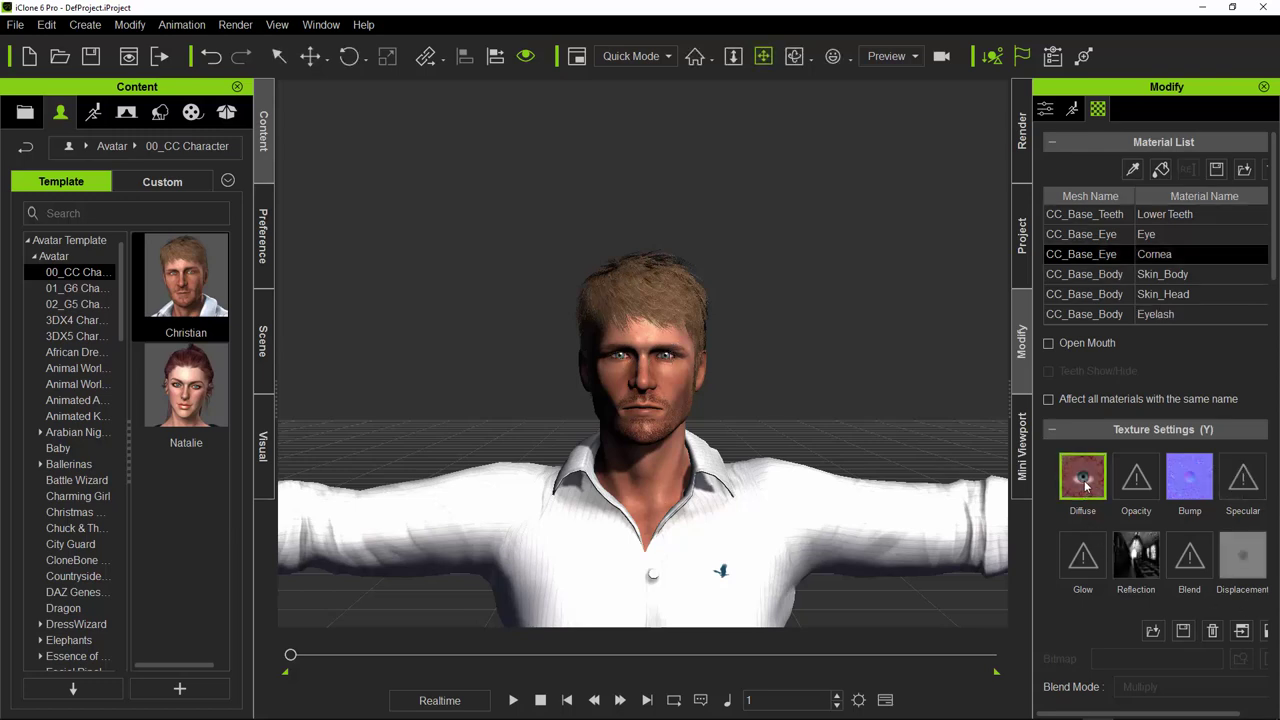
Step: Pick the avatar's shirt material and its hair material in turn with the material picker
left_click(1133, 169)
left_click(538, 534)
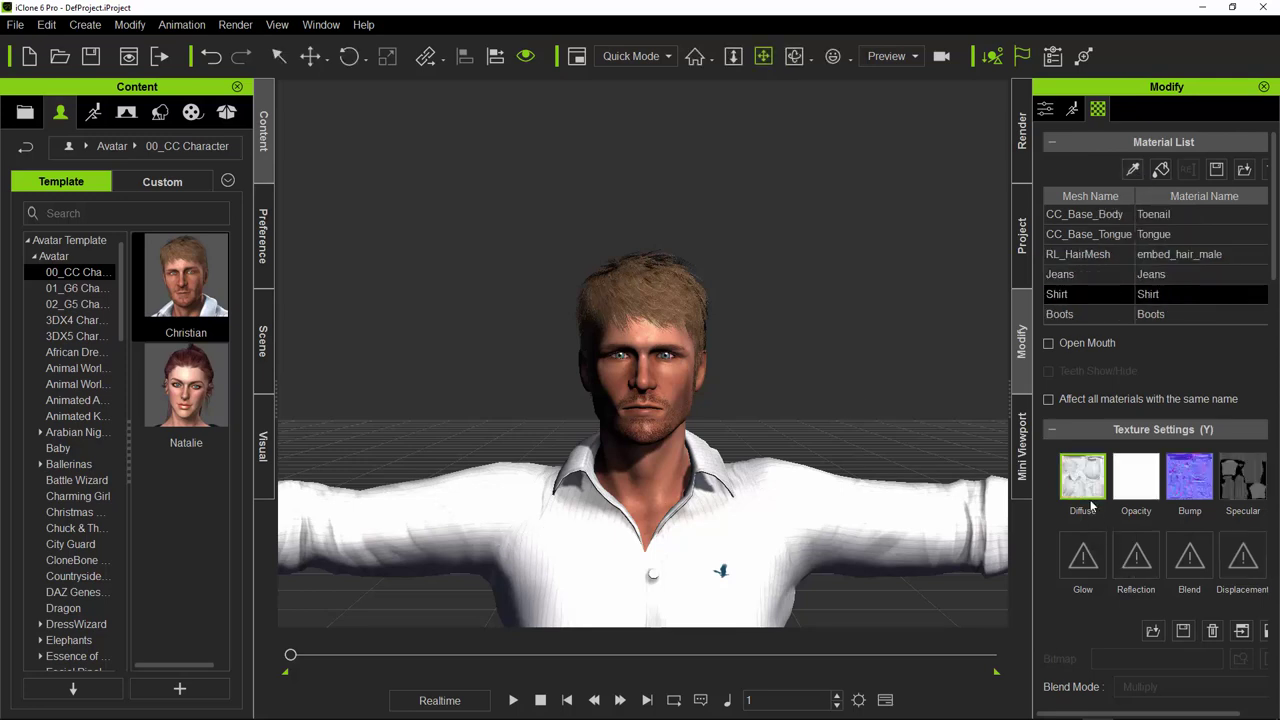
left_click(1133, 169)
left_click(642, 268)
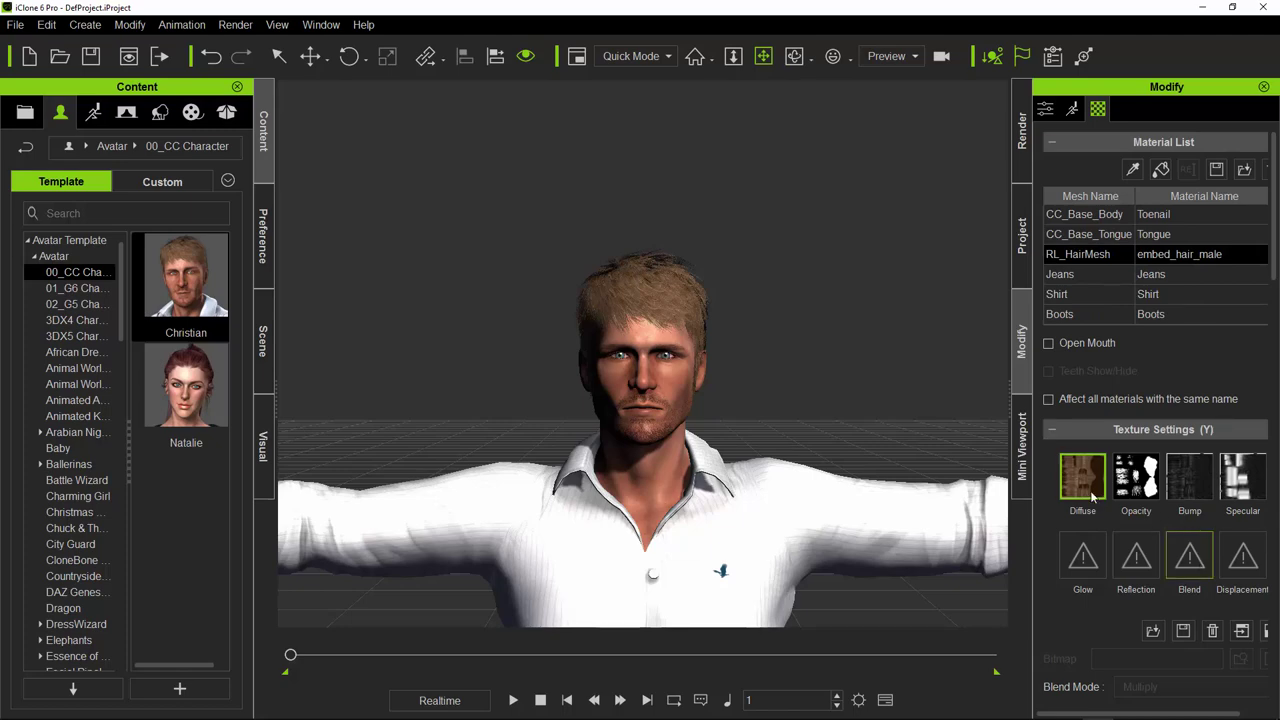
Step: Set the hair material's diffuse colour to the very dark red #120000 and check the hair close up and from farther away
left_click_drag(1276, 272, 1222, 460)
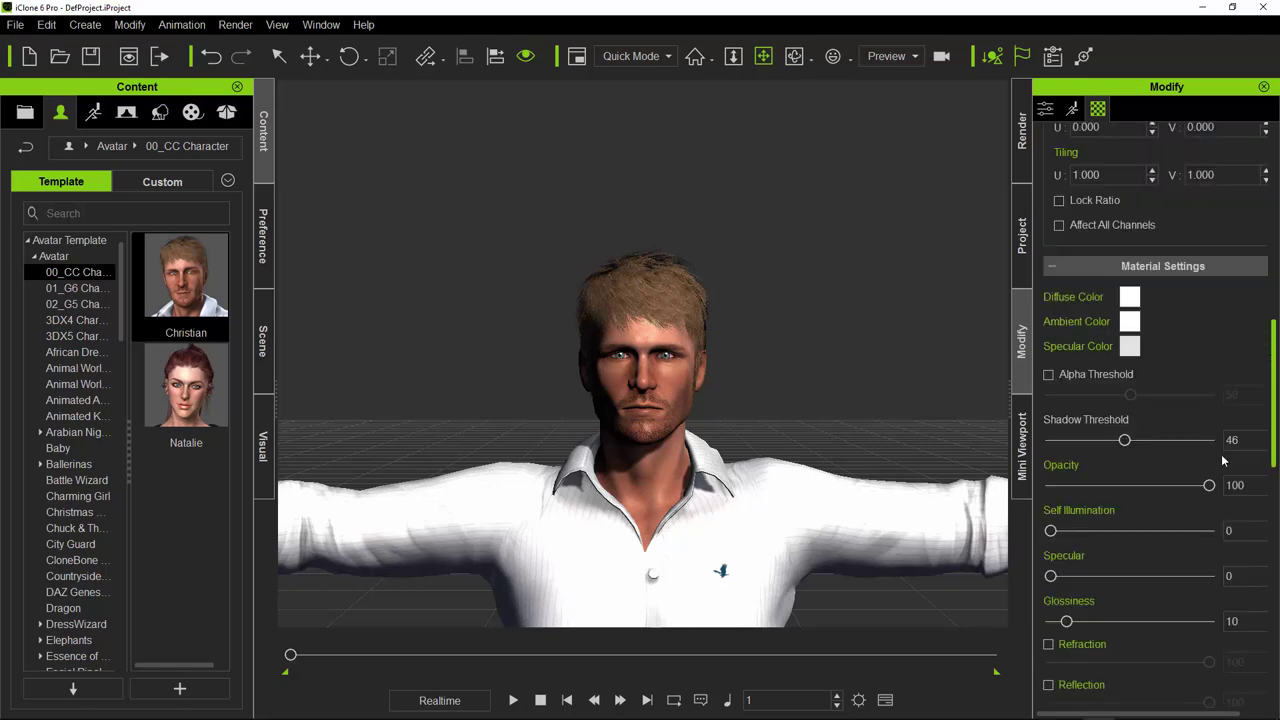
left_click(1128, 298)
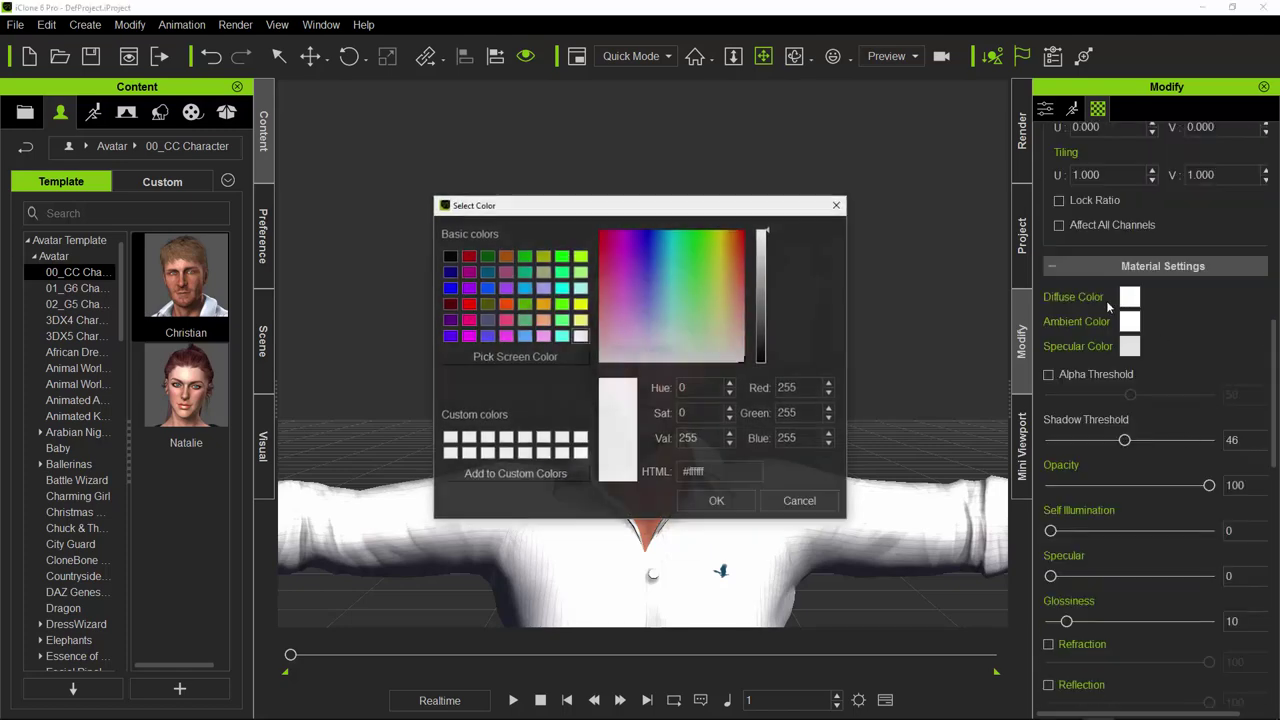
left_click(767, 339)
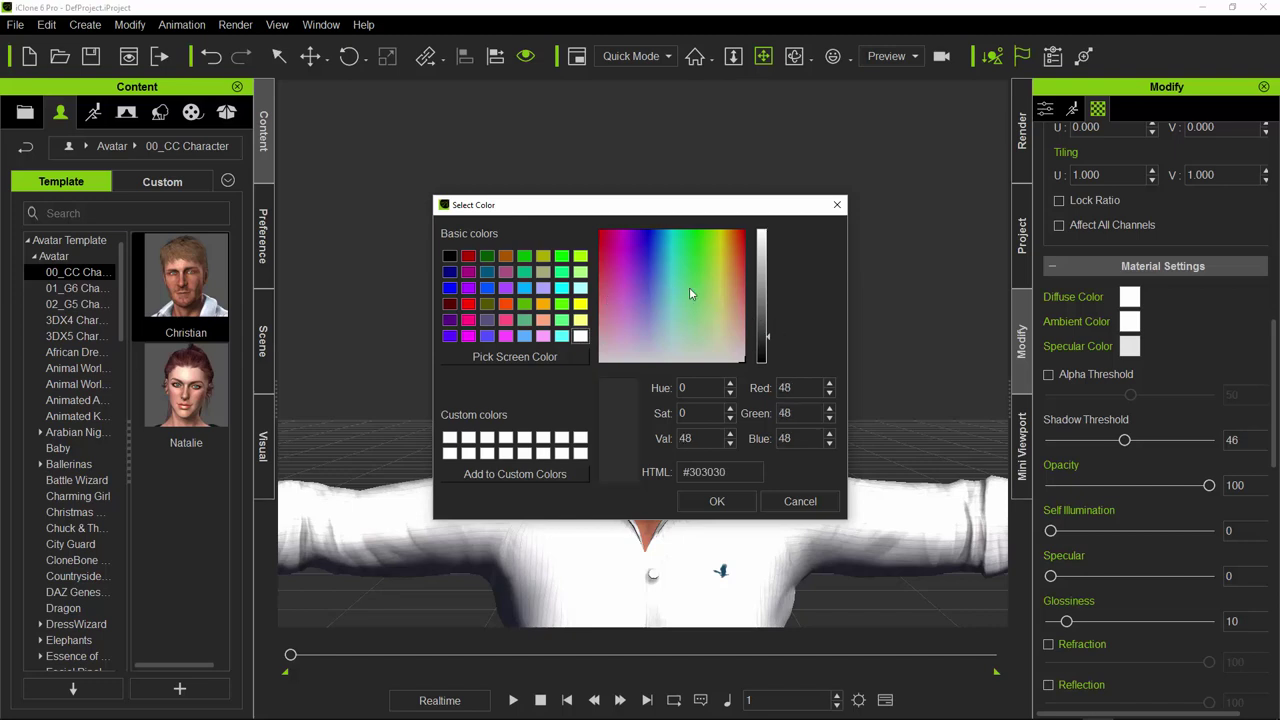
left_click(449, 304)
left_click_drag(767, 340, 763, 357)
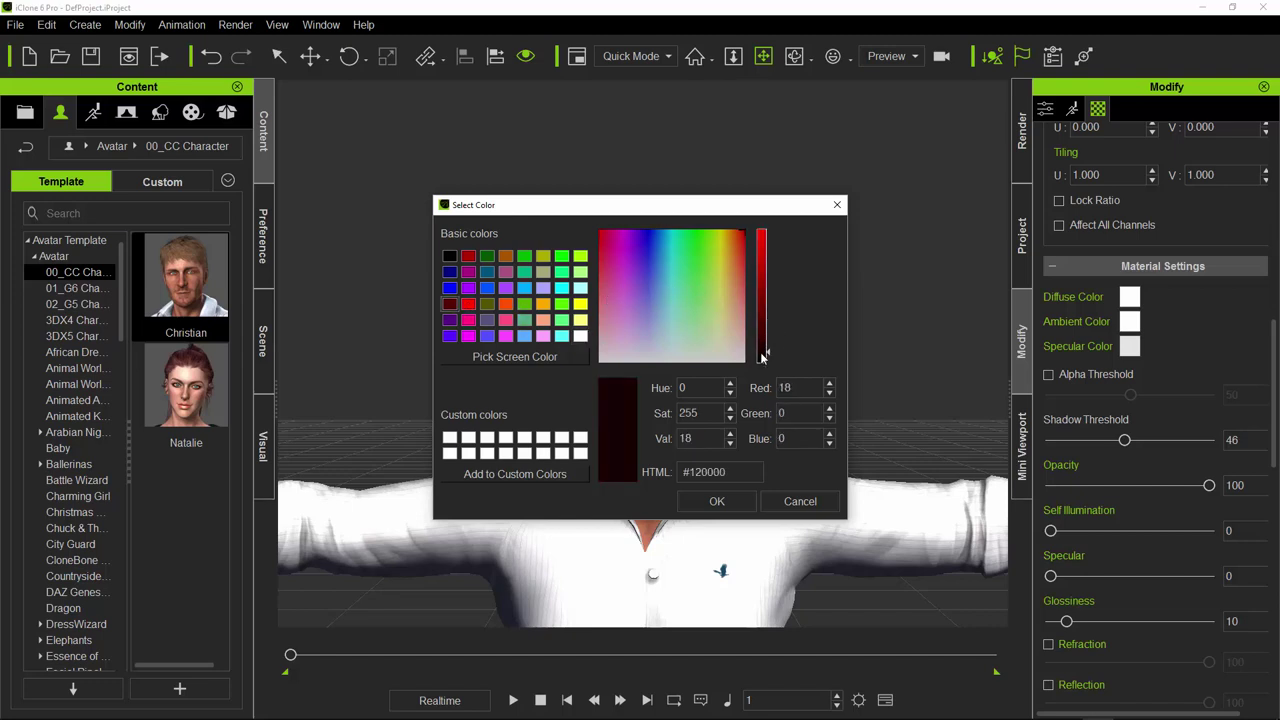
left_click(714, 502)
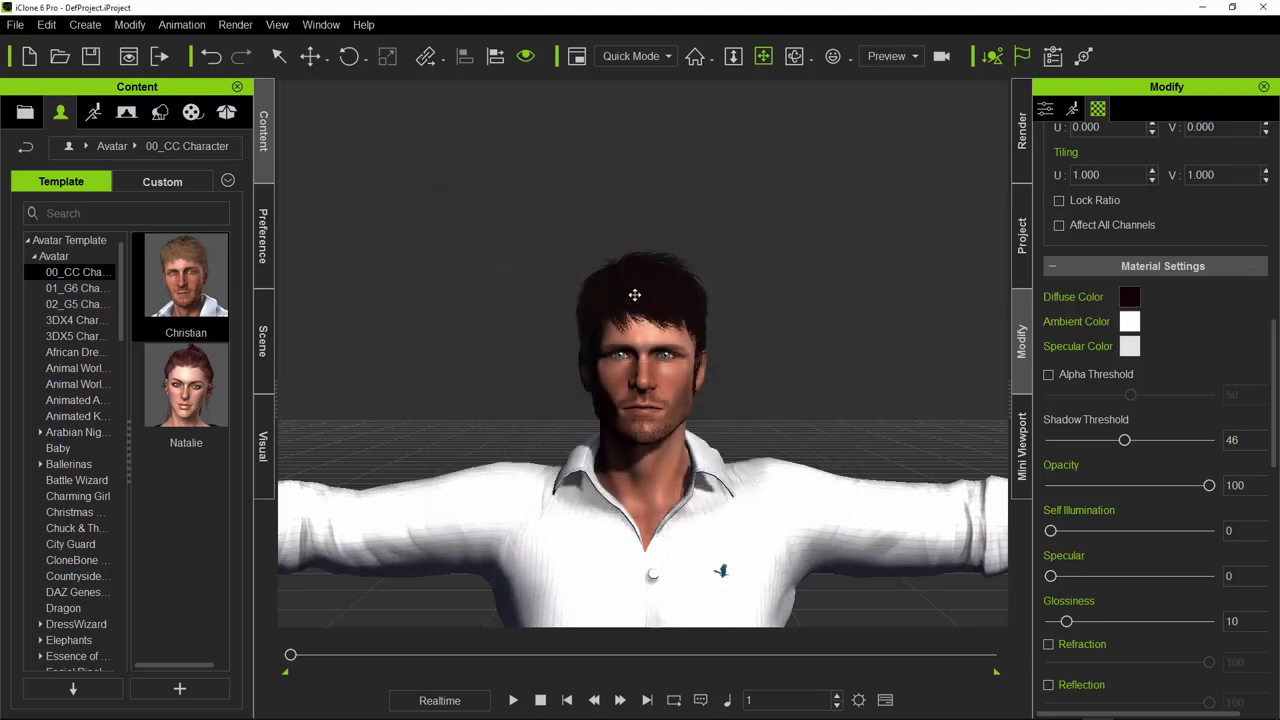
scroll(745, 433, "up", 5)
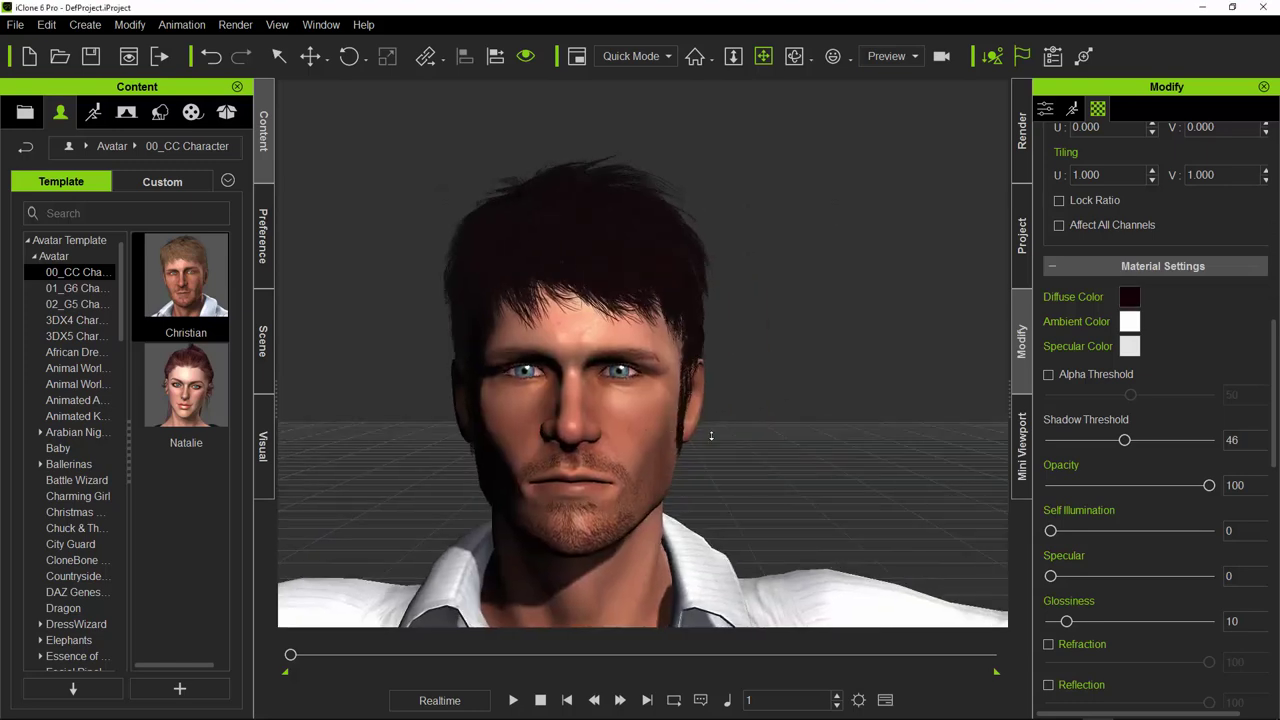
scroll(711, 435, "down", 5)
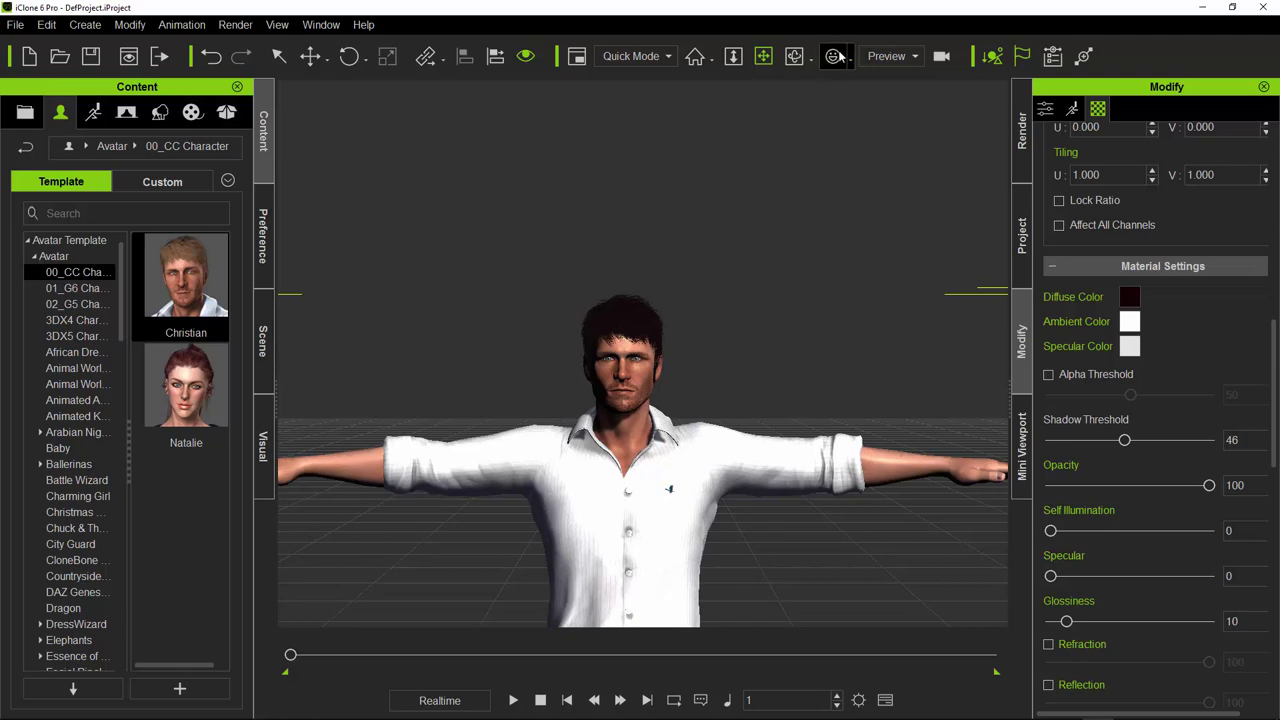
Step: Orbit the camera behind the avatar, pan it sideways, and zoom out until the whole figure is in view
left_click(794, 56)
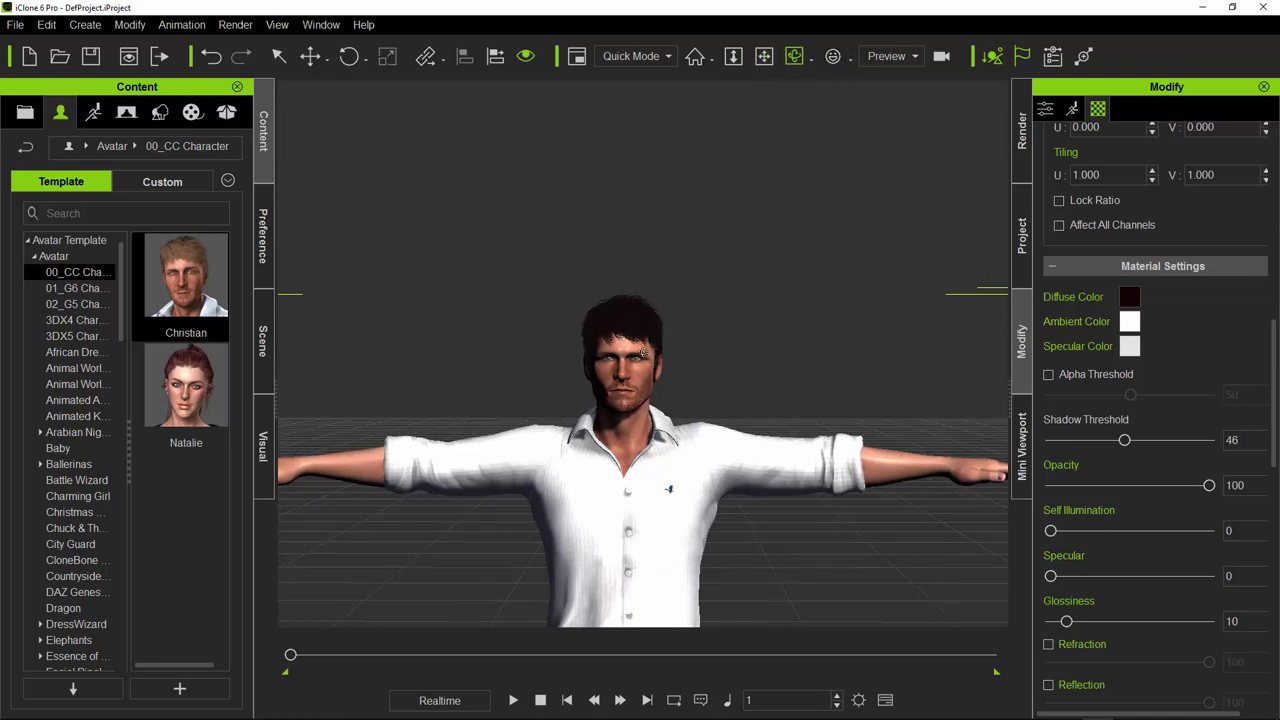
left_click_drag(643, 352, 530, 410)
left_click_drag(558, 472, 477, 462)
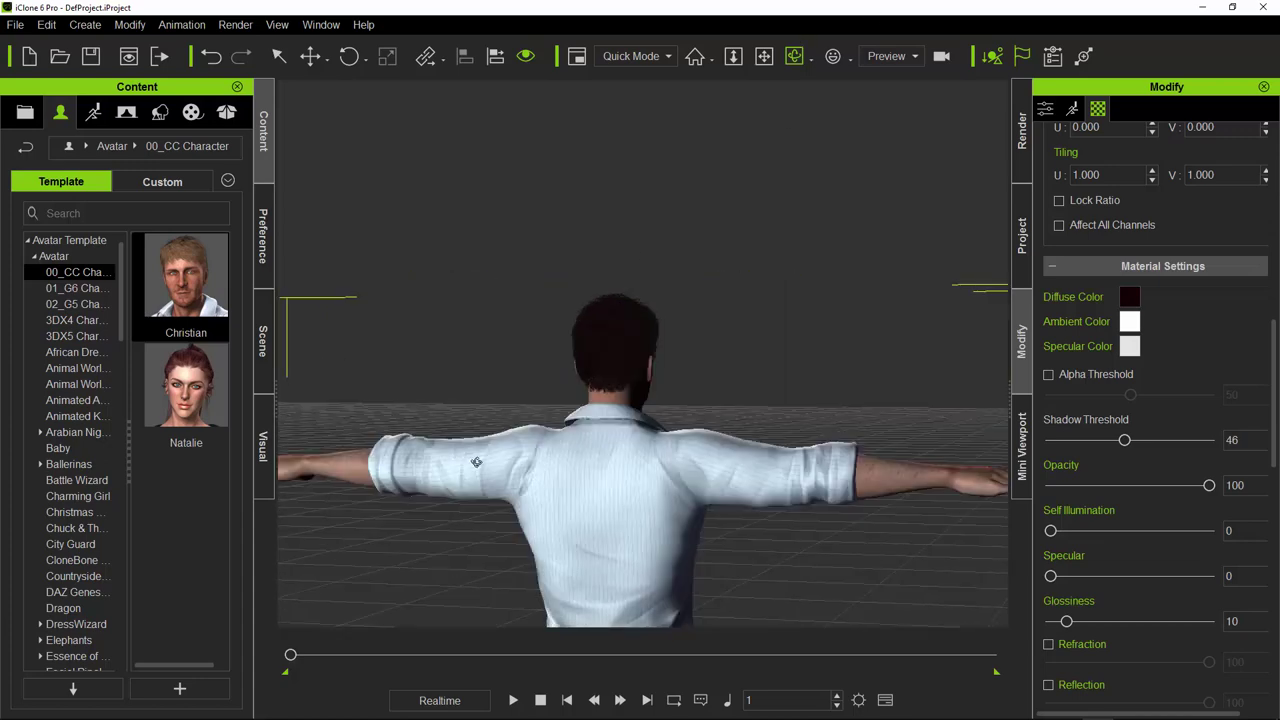
left_click(763, 56)
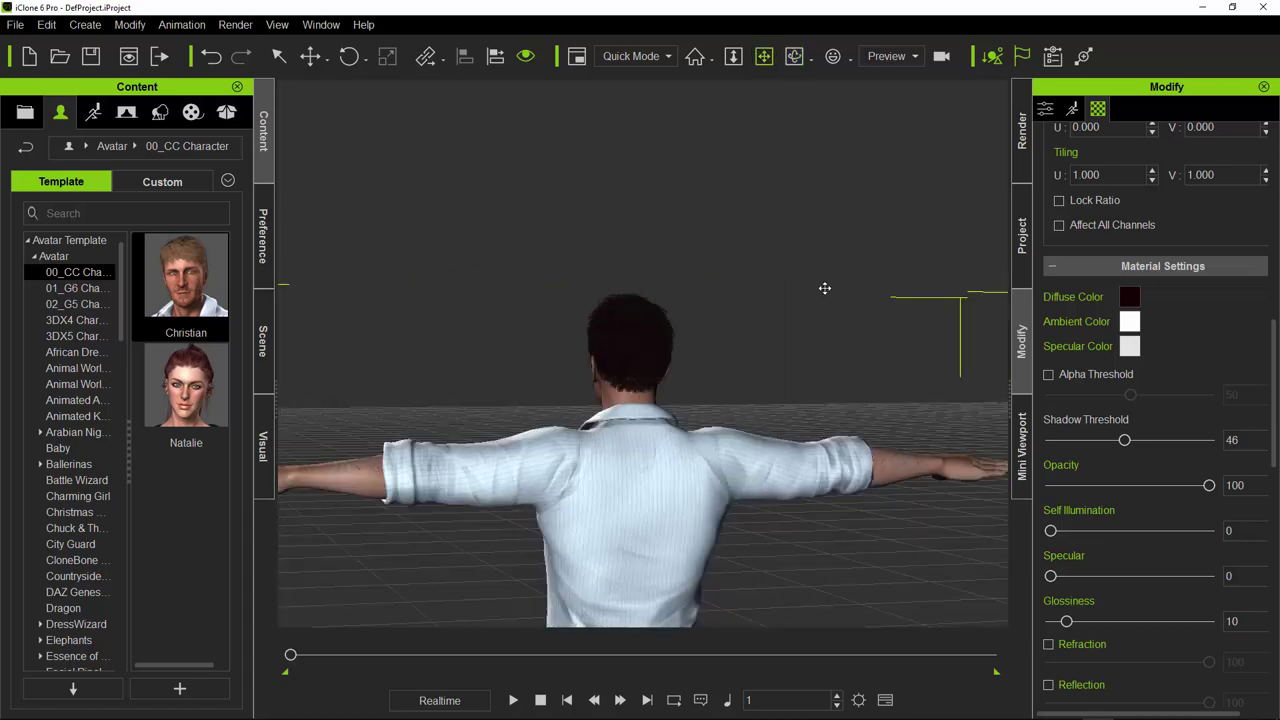
left_click_drag(821, 280, 566, 271)
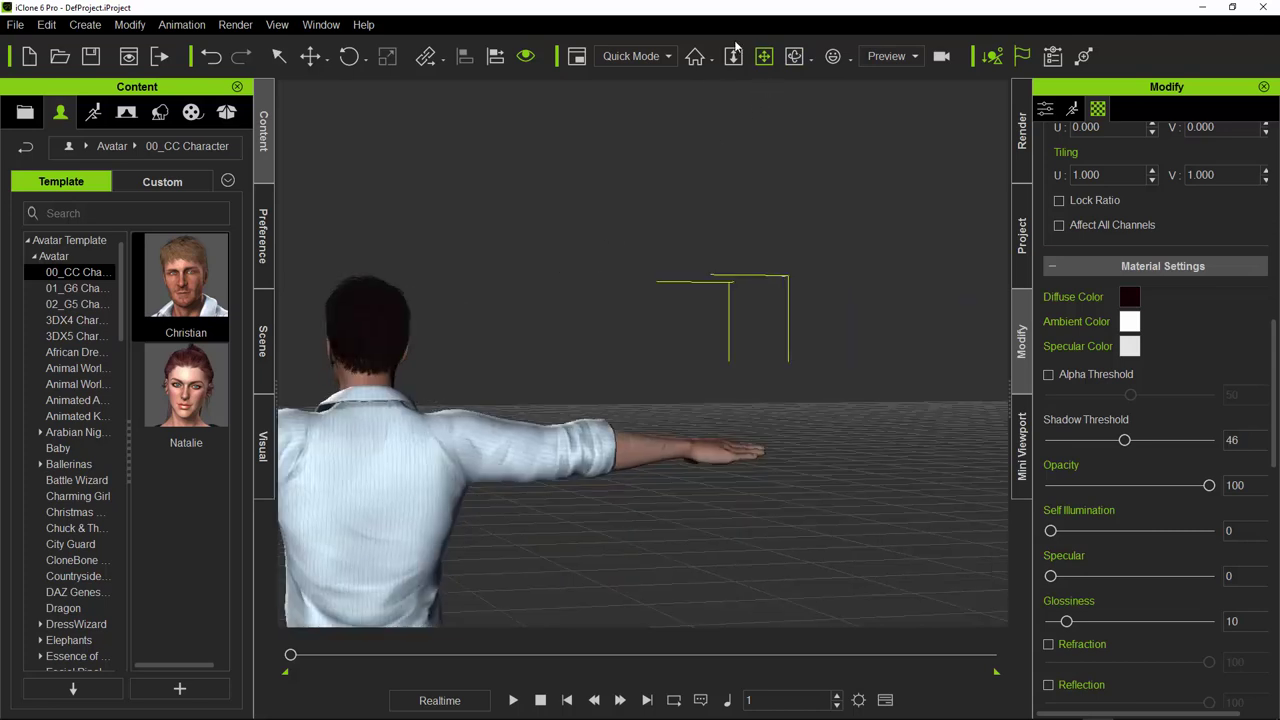
left_click(733, 56)
mouse_move(720, 386)
left_mouse_down()
mouse_move(696, 414)
mouse_move(702, 400)
left_mouse_up()
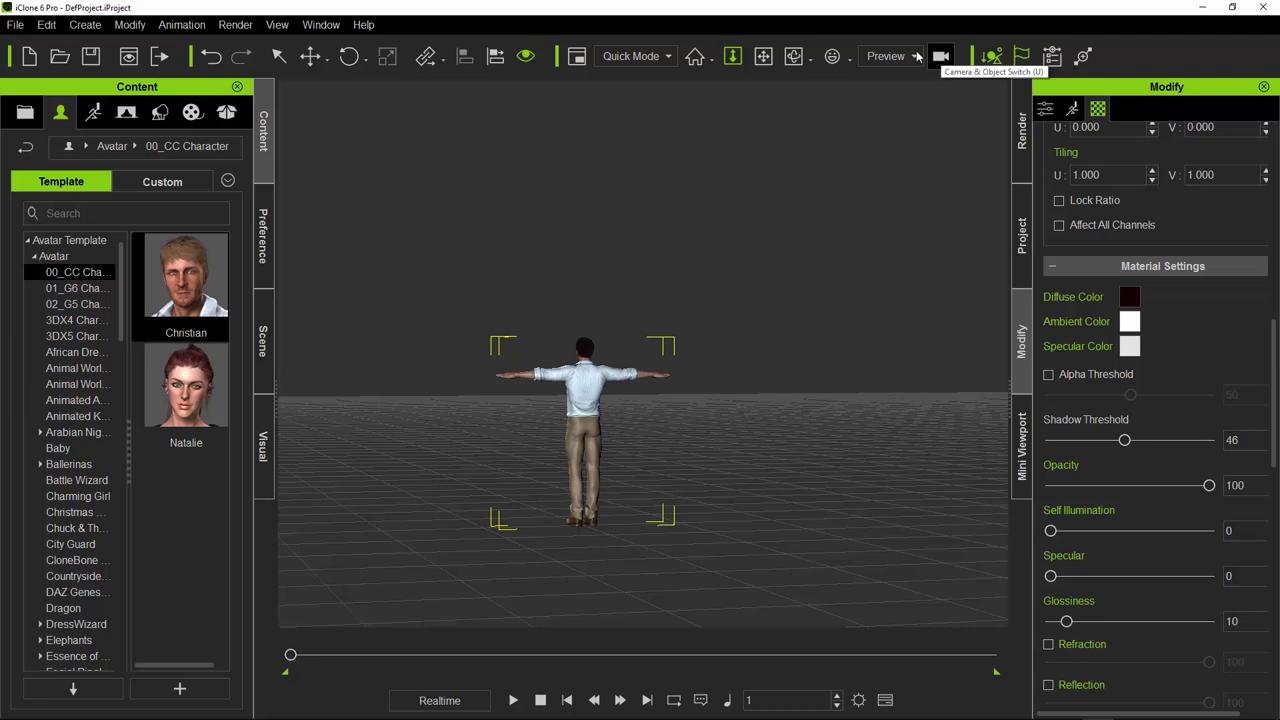
Step: Switch between the preview camera and the avatar to compare their Modify settings, finishing on the camera
left_click(940, 57)
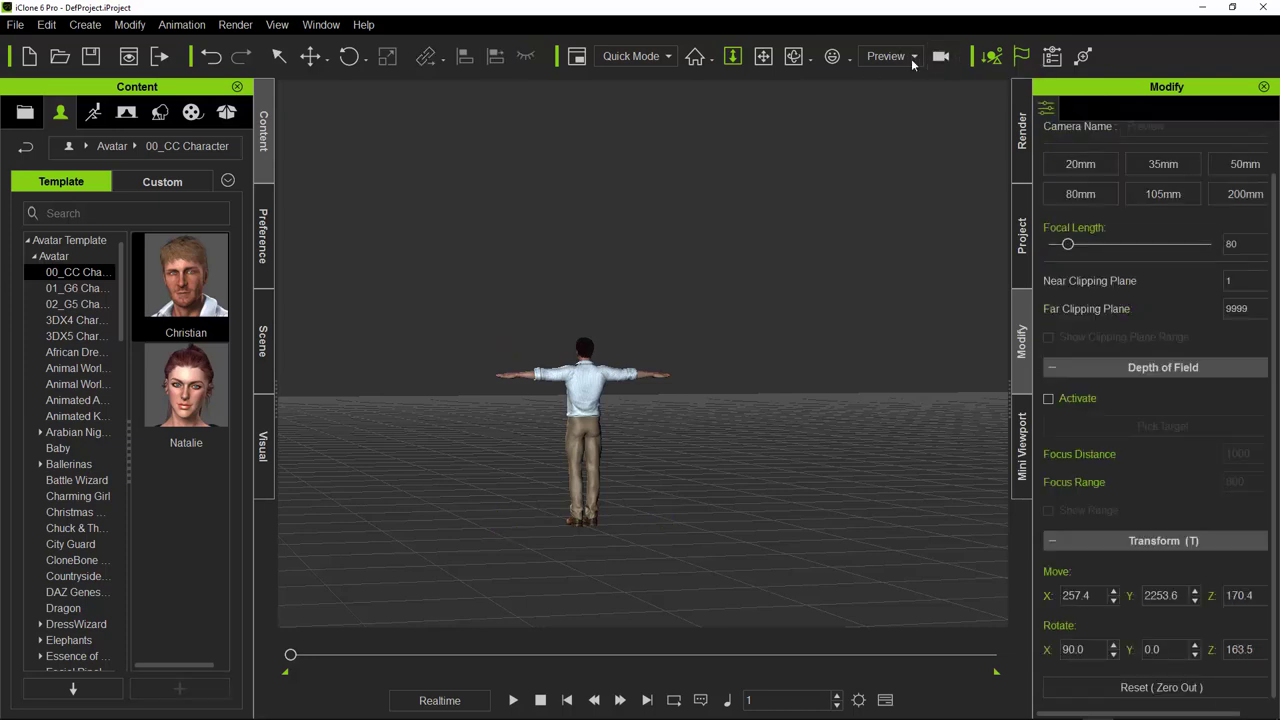
left_click(913, 58)
left_click(940, 58)
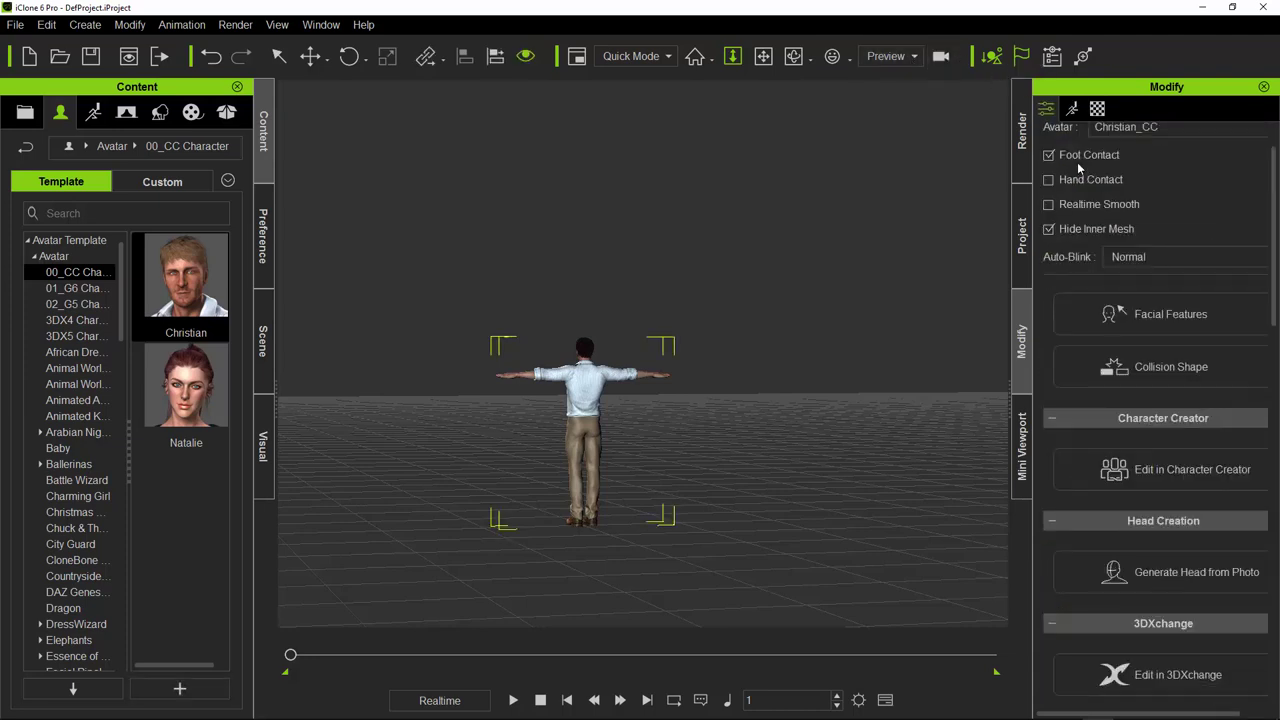
left_click(940, 58)
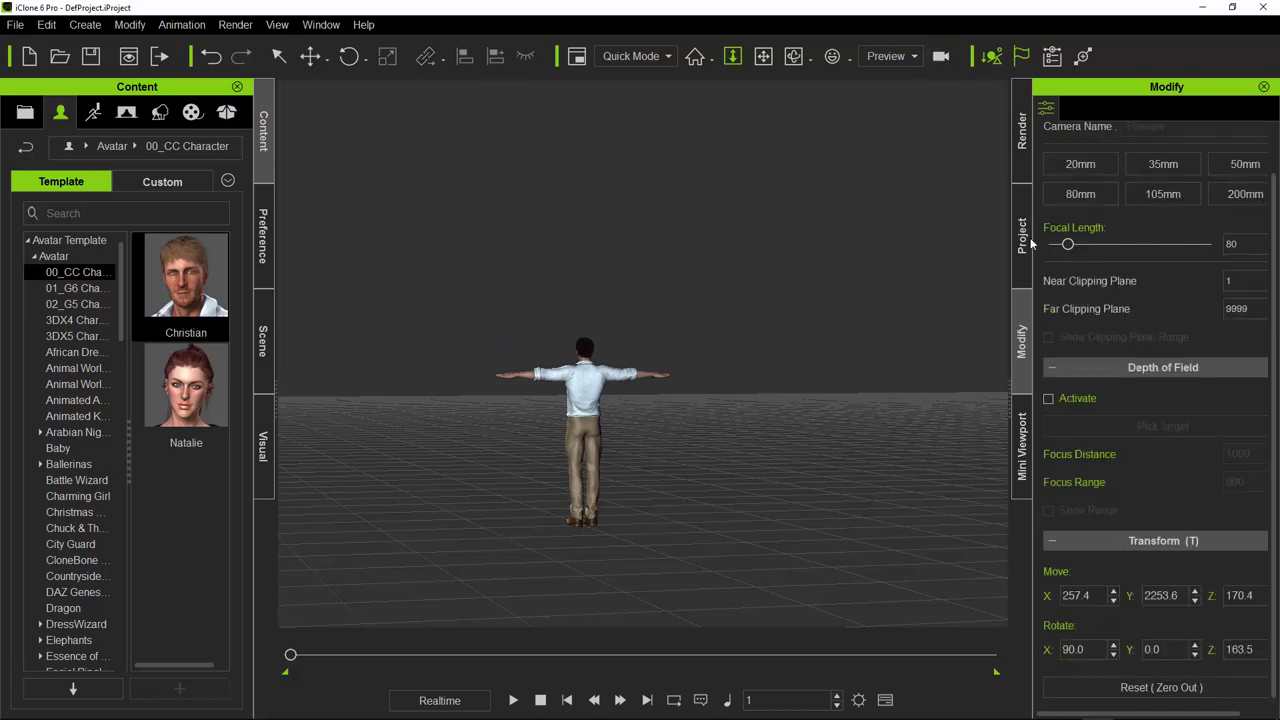
Step: Try the preview camera's lens presets from 20 mm up to 200 mm and set its focal length to 244
left_click(1081, 166)
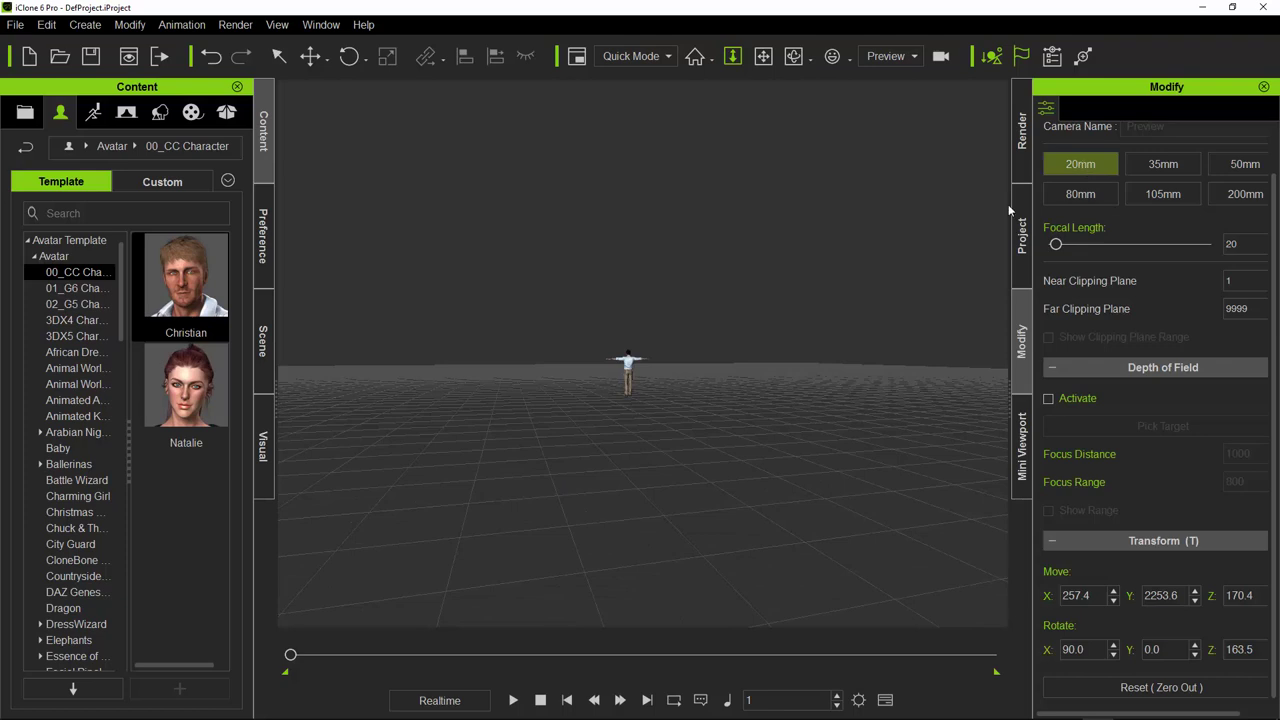
left_click(1160, 170)
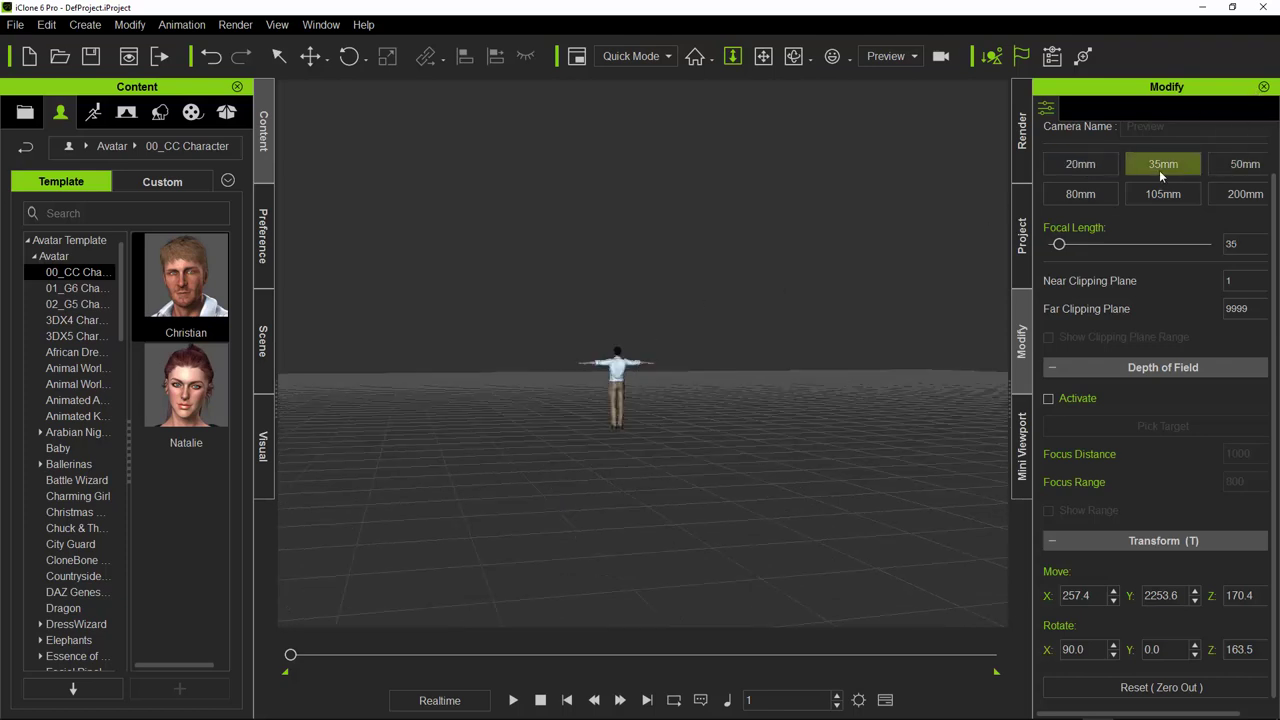
left_click(1236, 164)
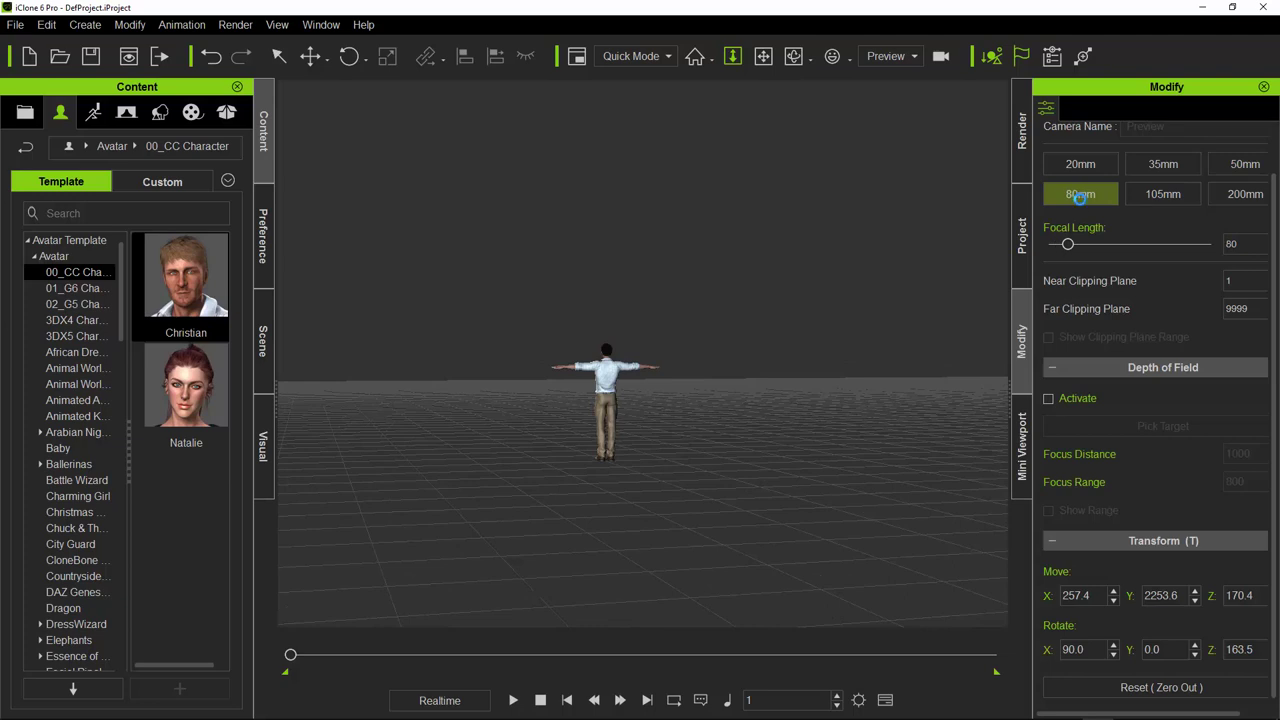
left_click(1165, 192)
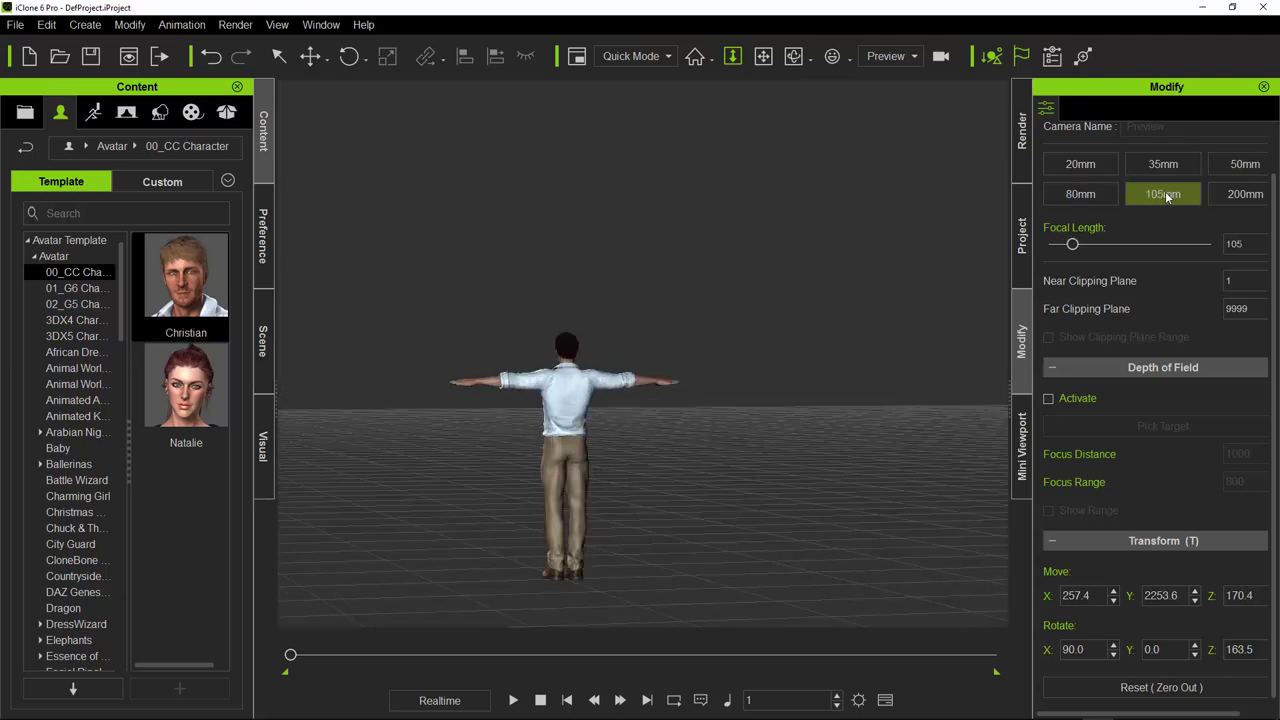
left_click(1240, 196)
middle_click_drag(551, 466, 947, 321)
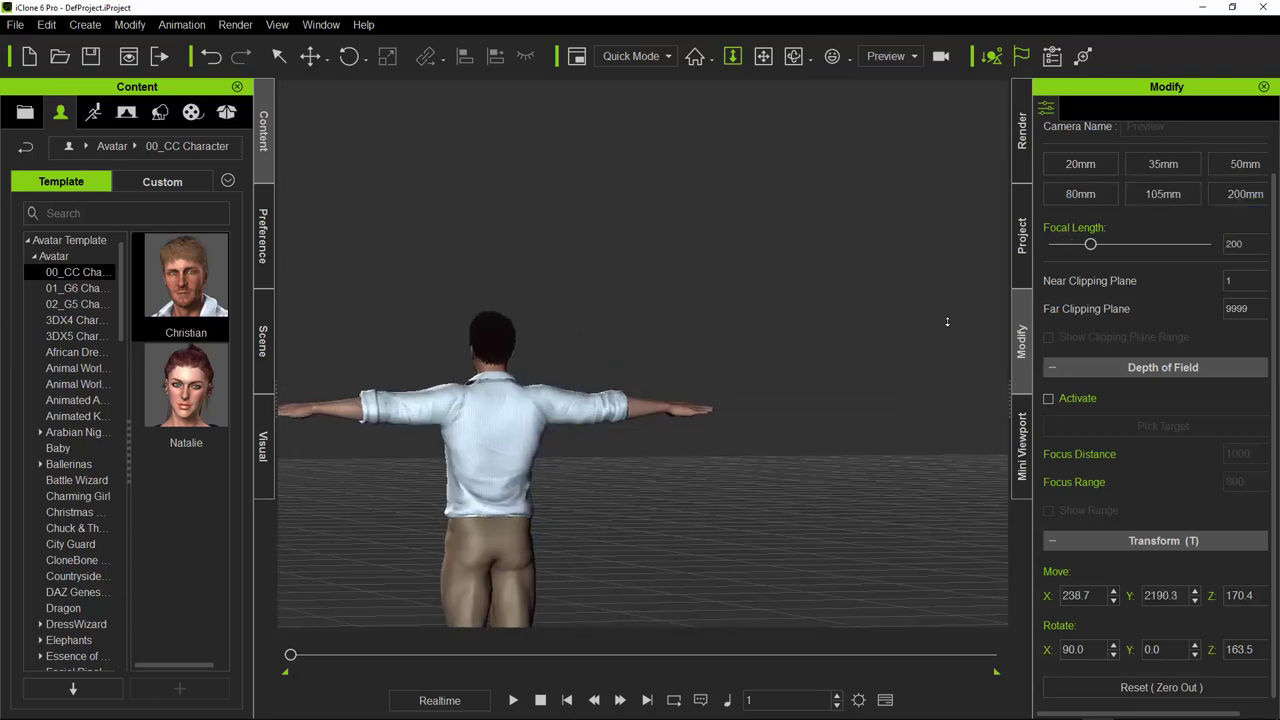
mouse_move(1090, 248)
left_mouse_down()
mouse_move(1041, 268)
mouse_move(1102, 257)
left_mouse_up()
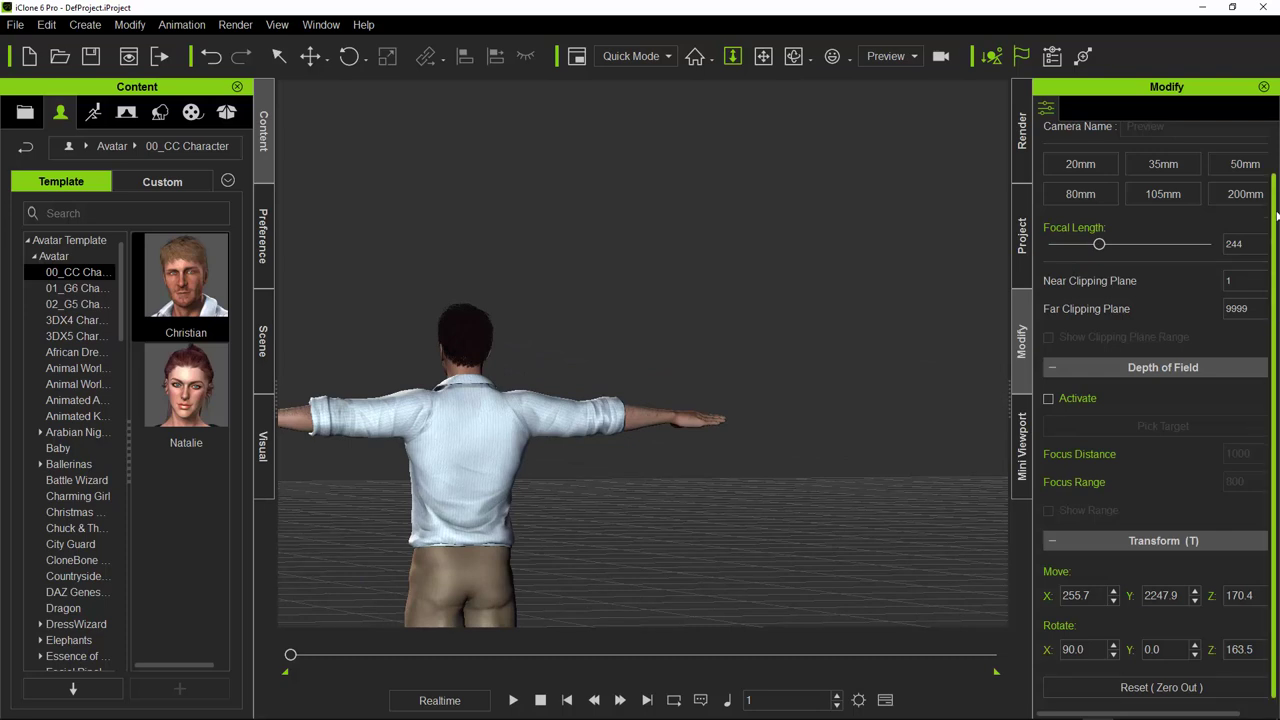
scroll(1276, 210, "up", 2)
scroll(1273, 495, "down", 1)
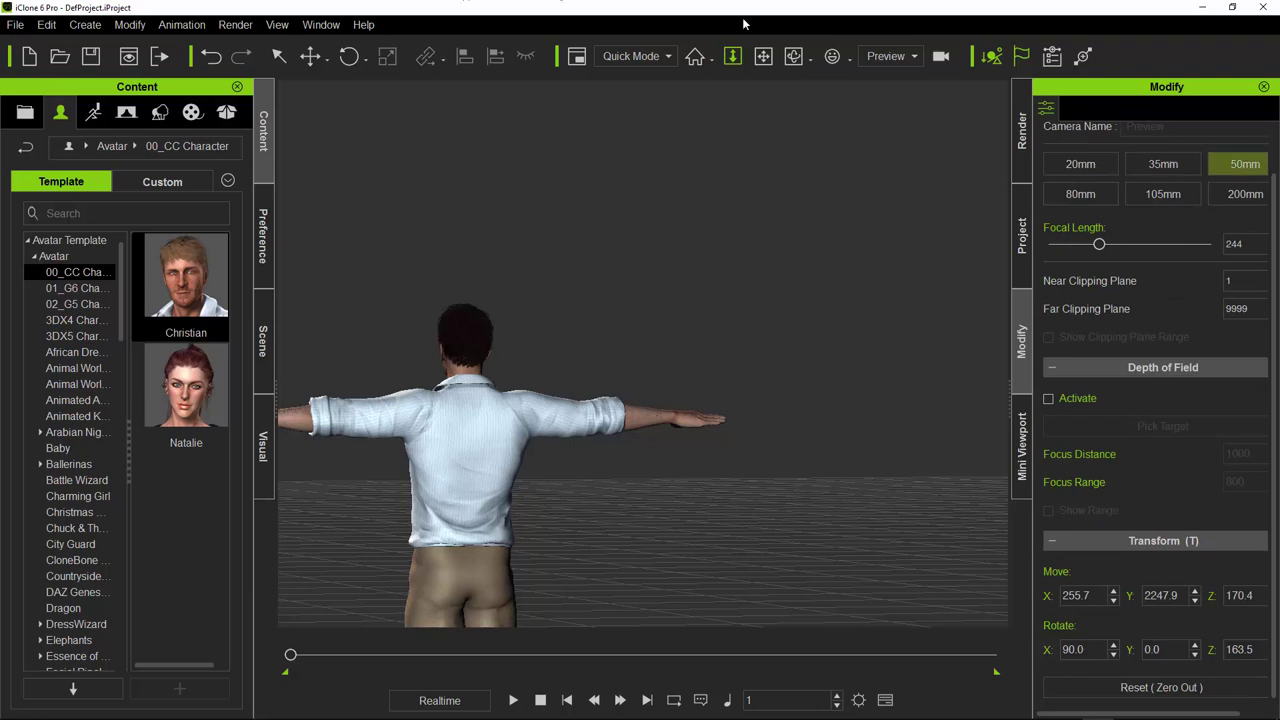
Step: Select the avatar and replace the current scene with a new empty project
left_click(466, 470)
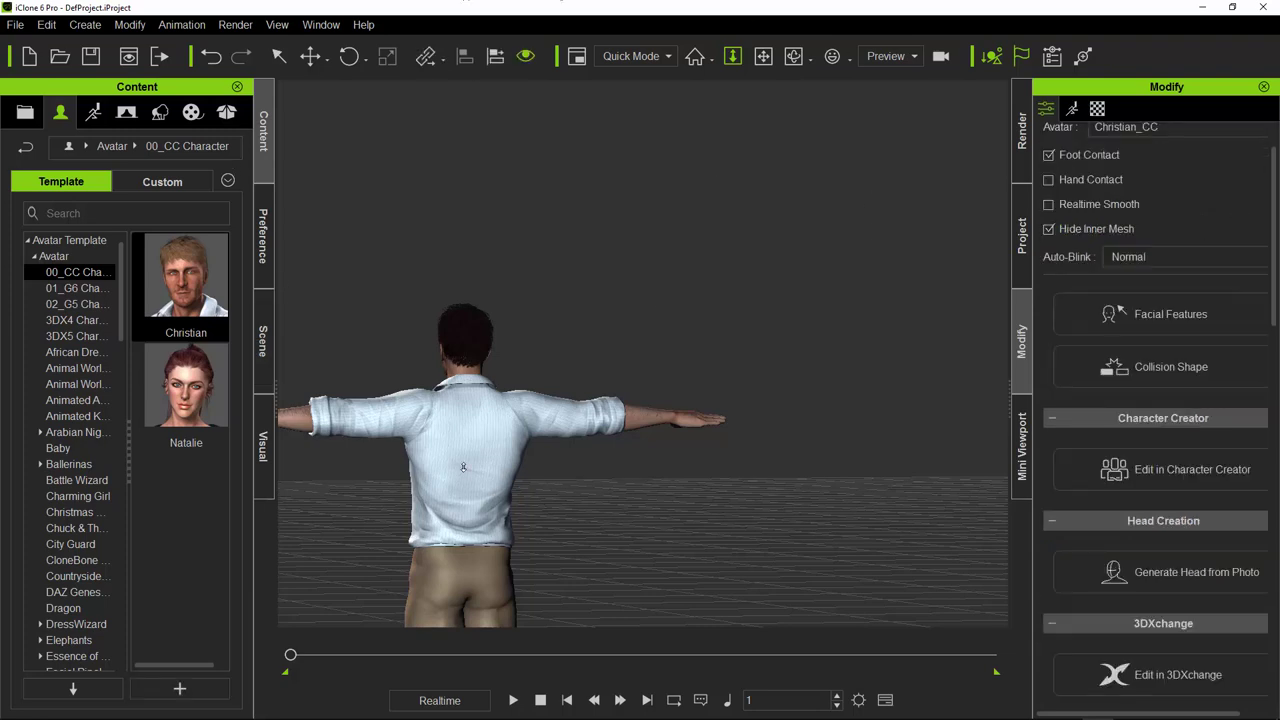
key("ctrl+n")
left_click(676, 399)
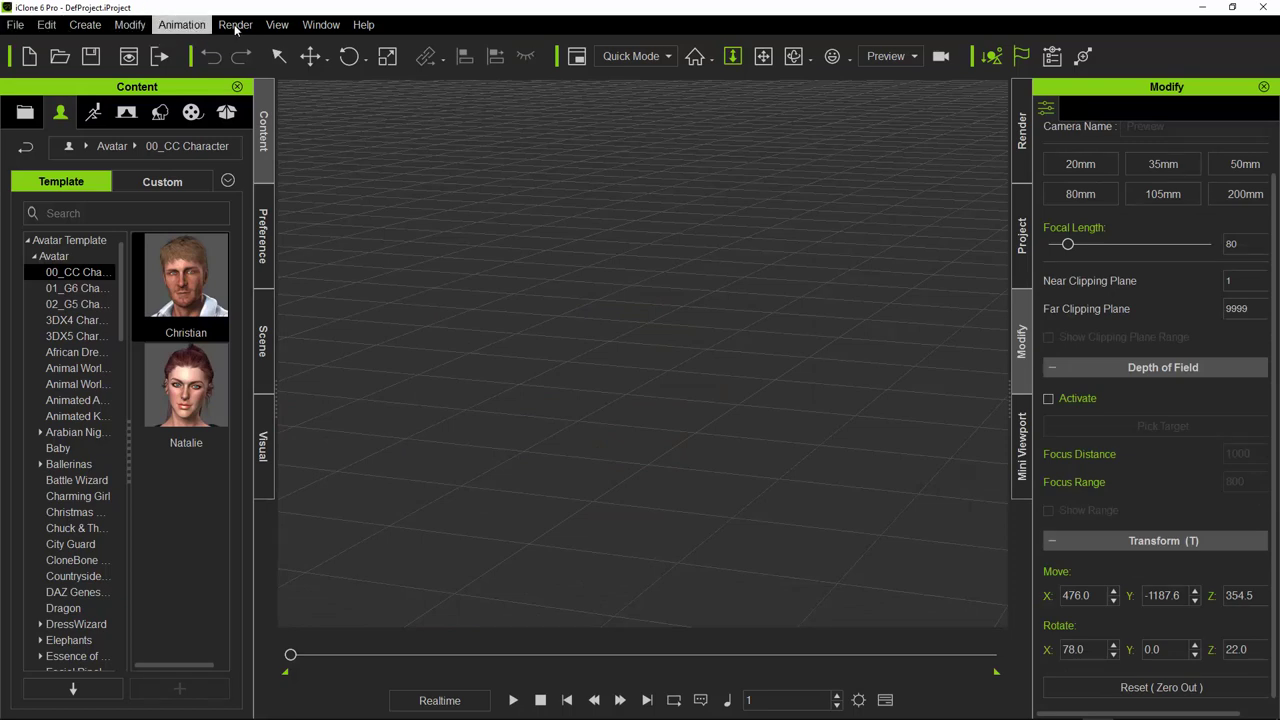
Step: Review the available workspace layouts and look through the Render, Project and camera Modify settings
left_click(321, 25)
mouse_move(360, 47)
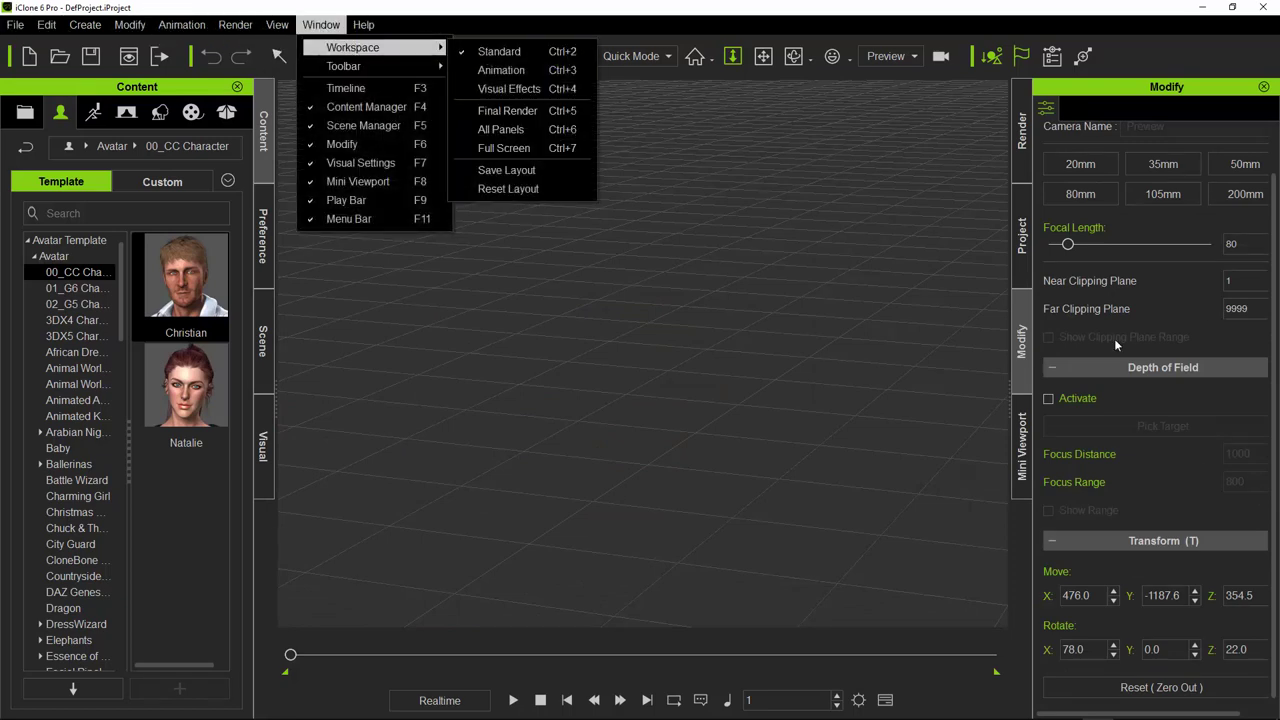
left_click(1022, 130)
left_click(1022, 237)
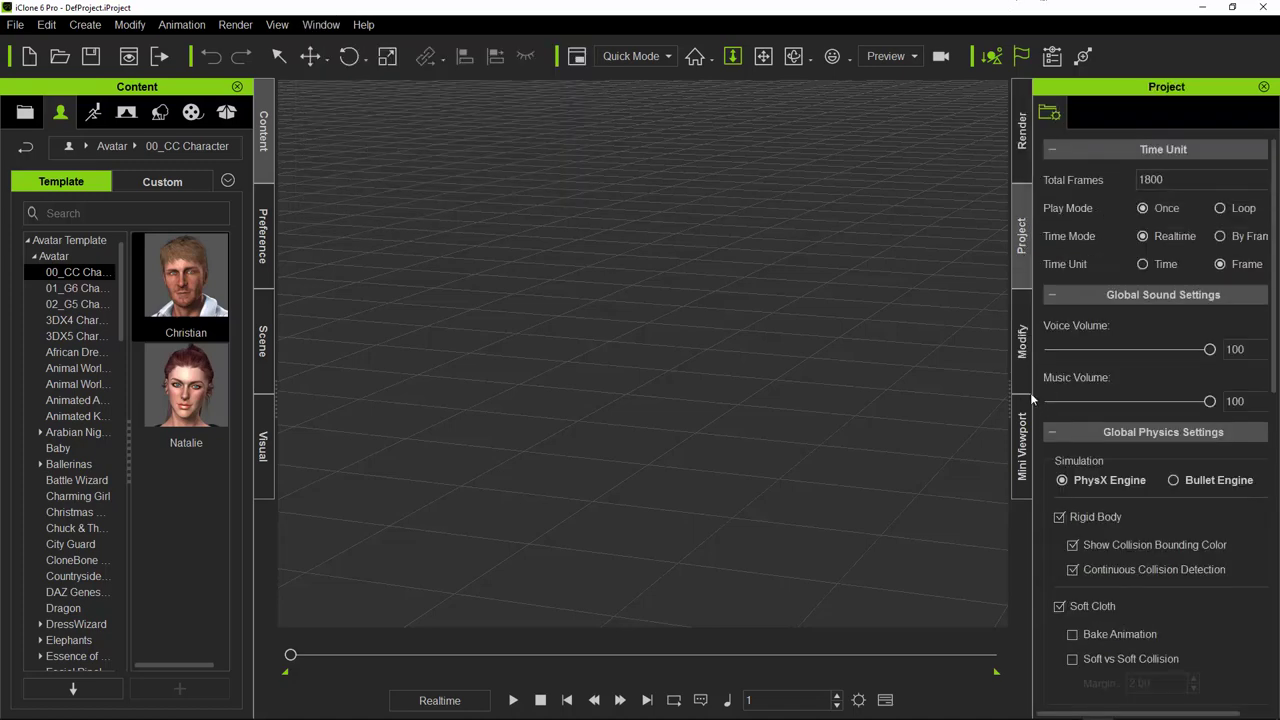
left_click(1024, 375)
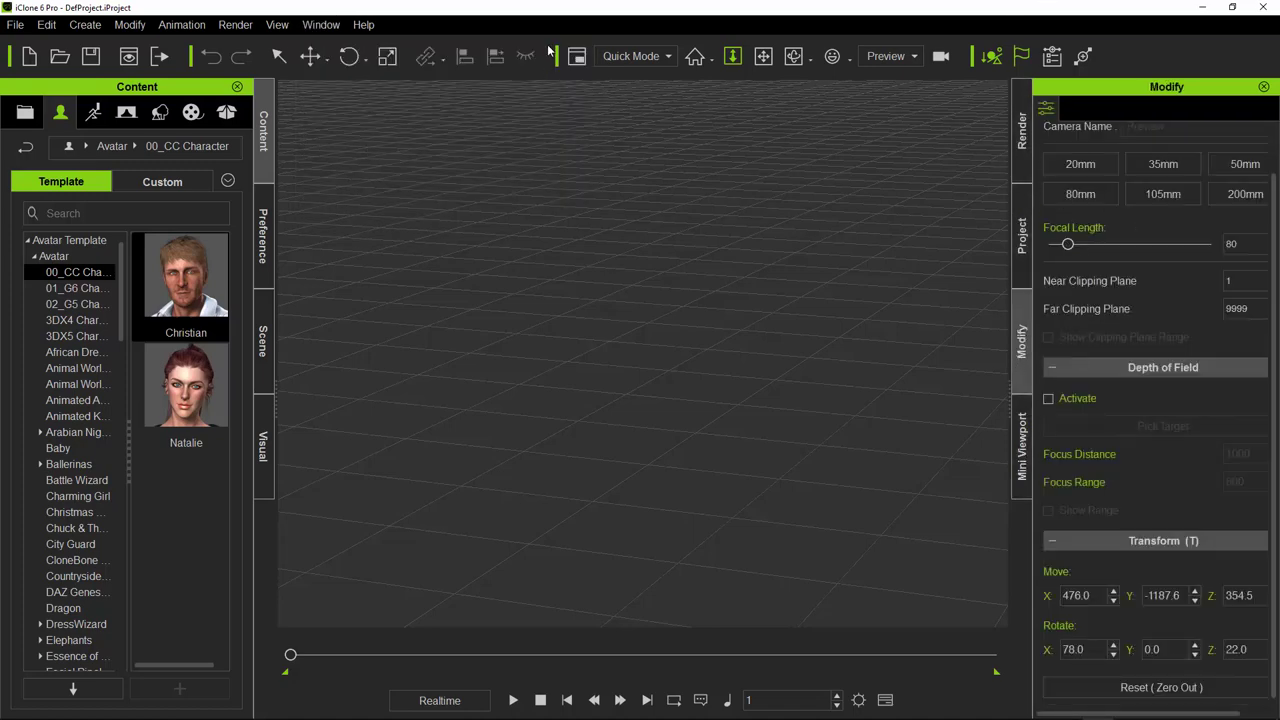
Step: Switch to the Animation workspace, enlarge the Timeline to show its Project tracks, and shrink it back down
left_click(321, 25)
mouse_move(340, 50)
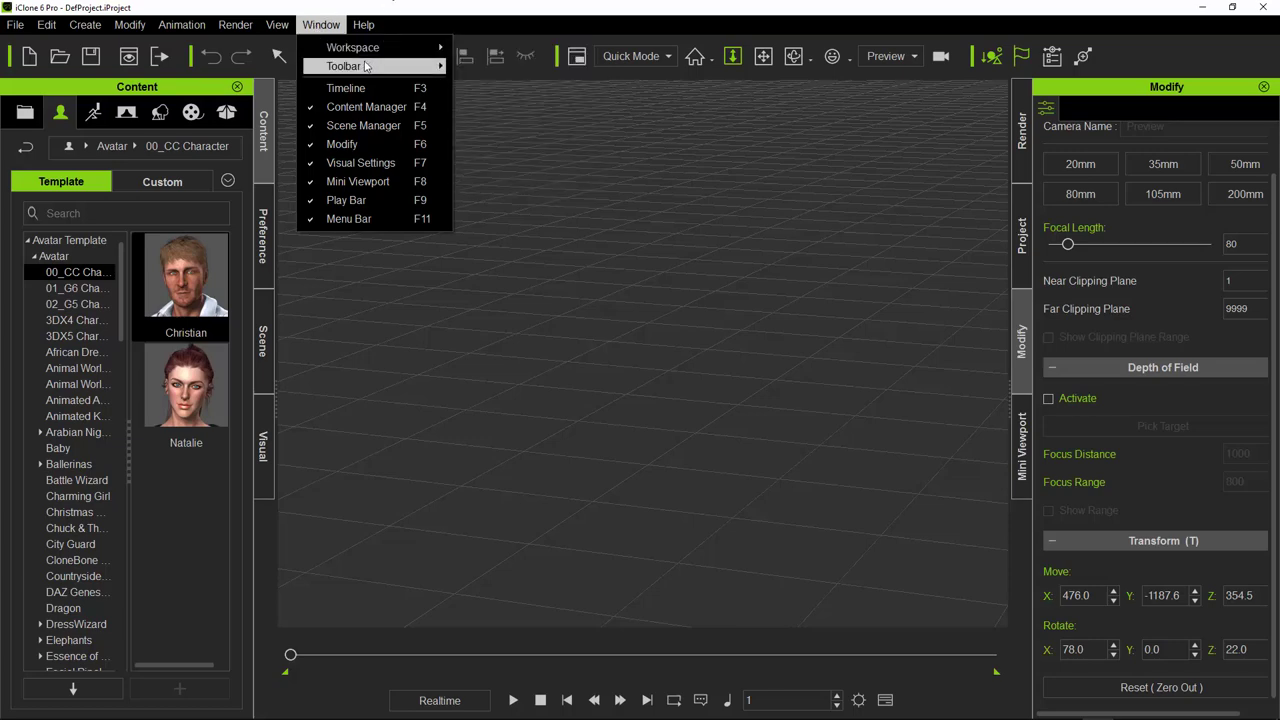
left_click(500, 70)
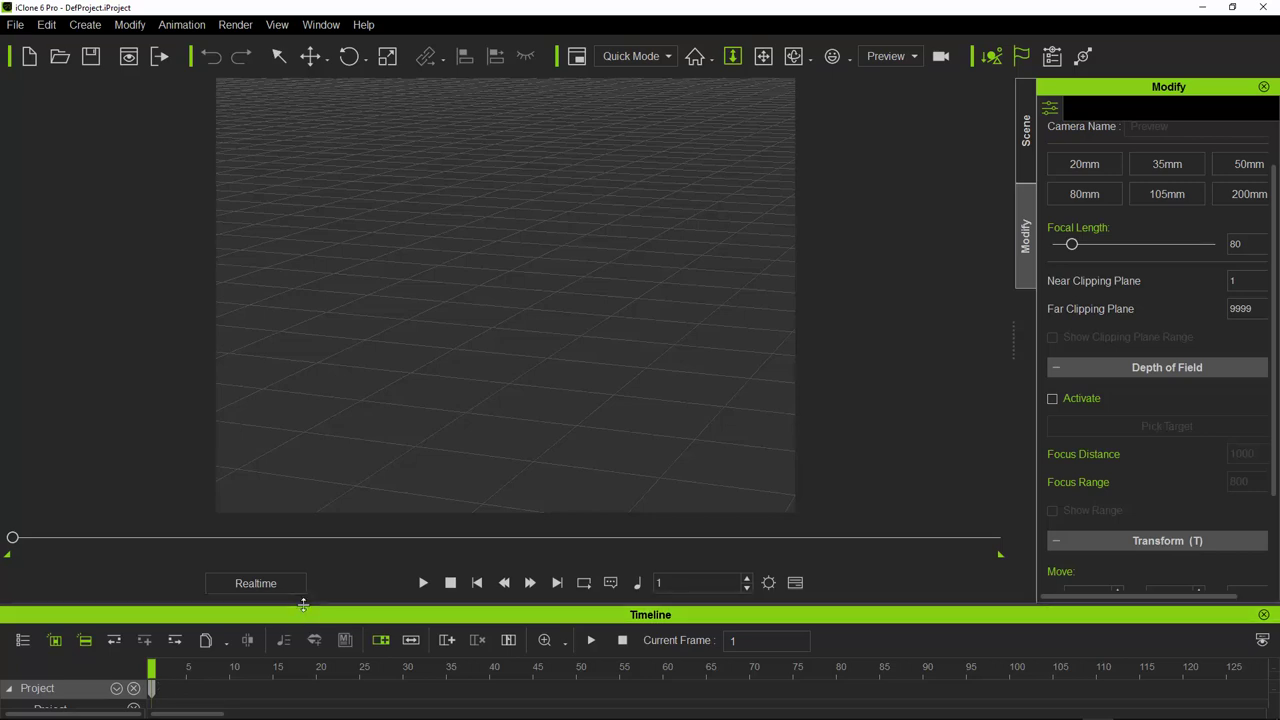
left_click_drag(303, 601, 303, 424)
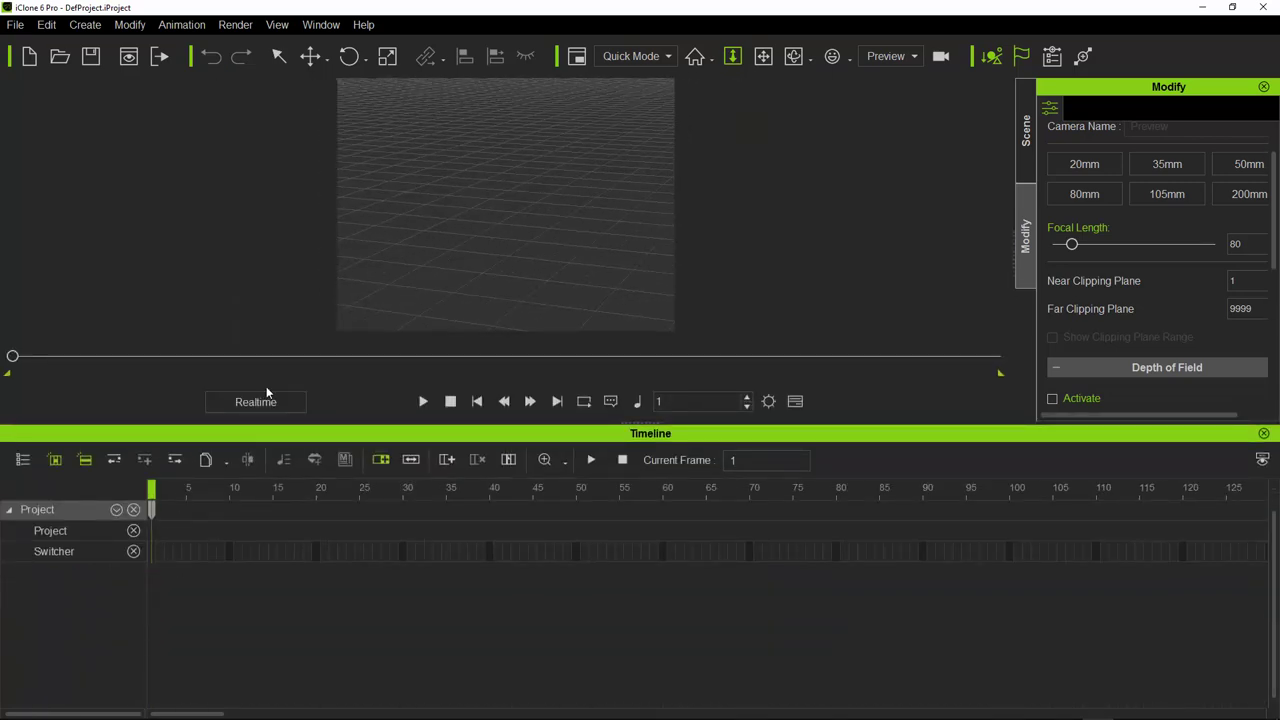
left_click(148, 510)
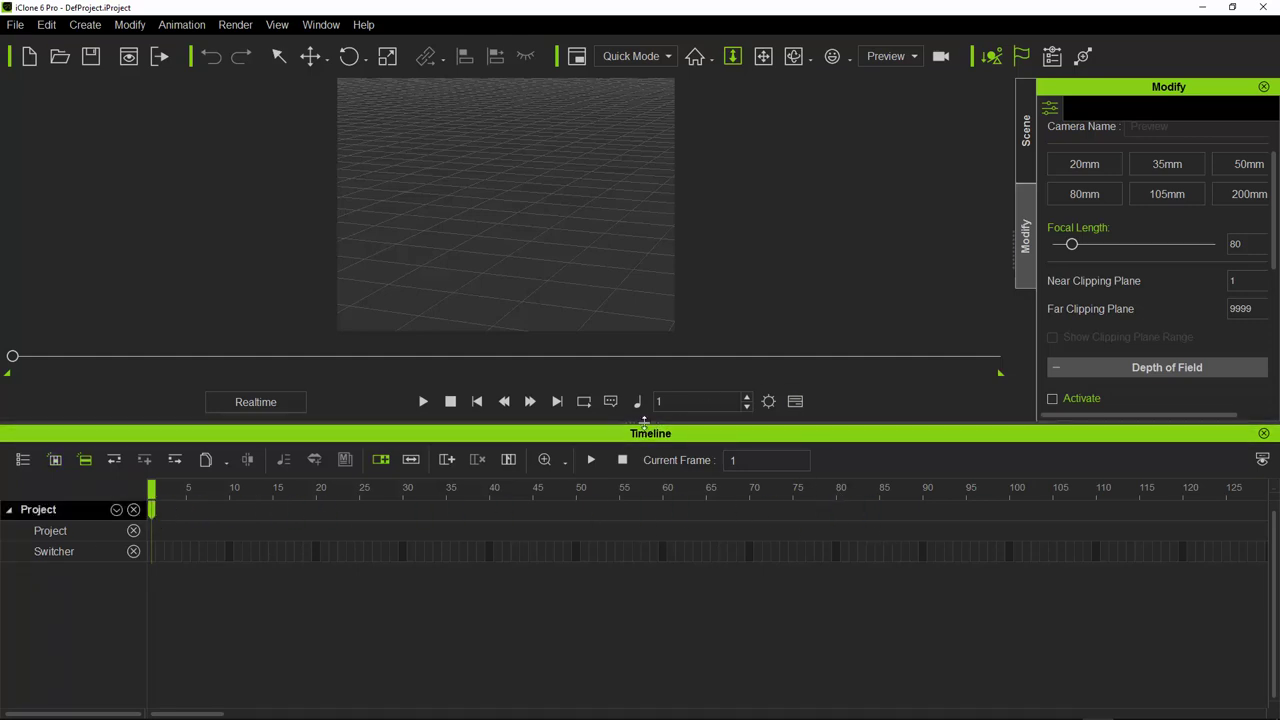
left_click_drag(643, 423, 643, 614)
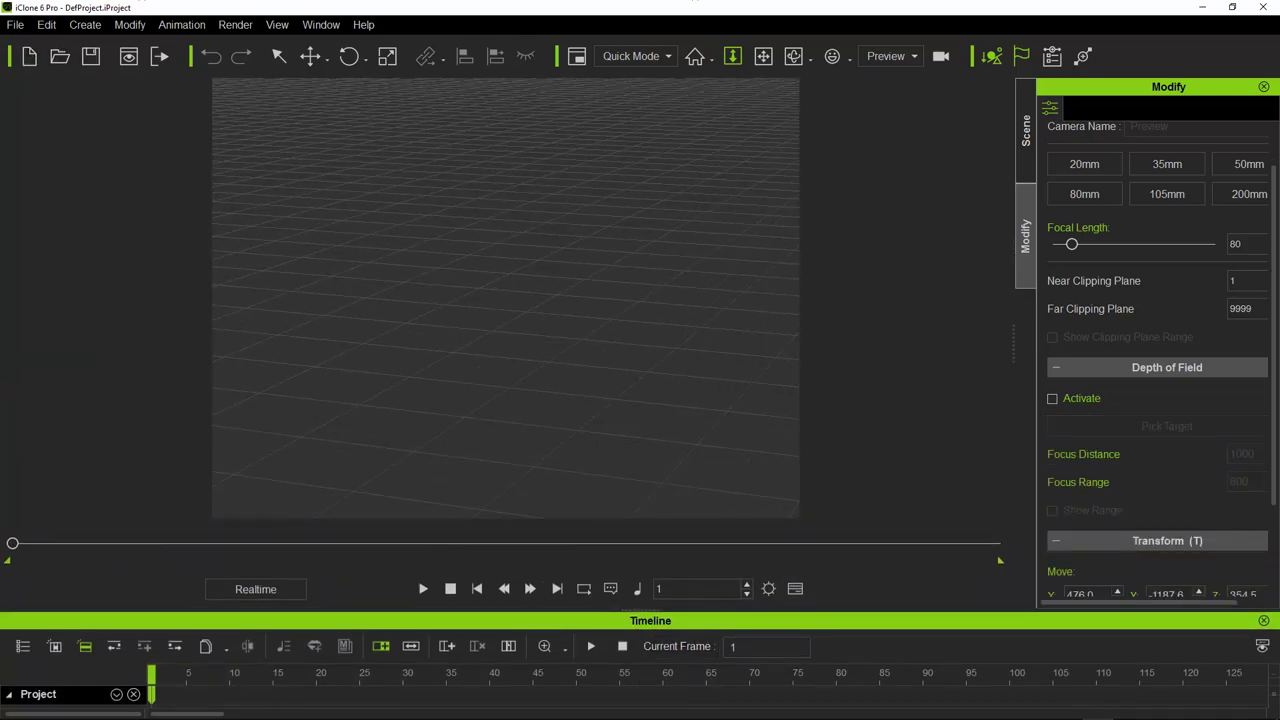
Step: Switch to the Visual Effects workspace and show the Shadow settings
left_click(321, 24)
mouse_move(336, 53)
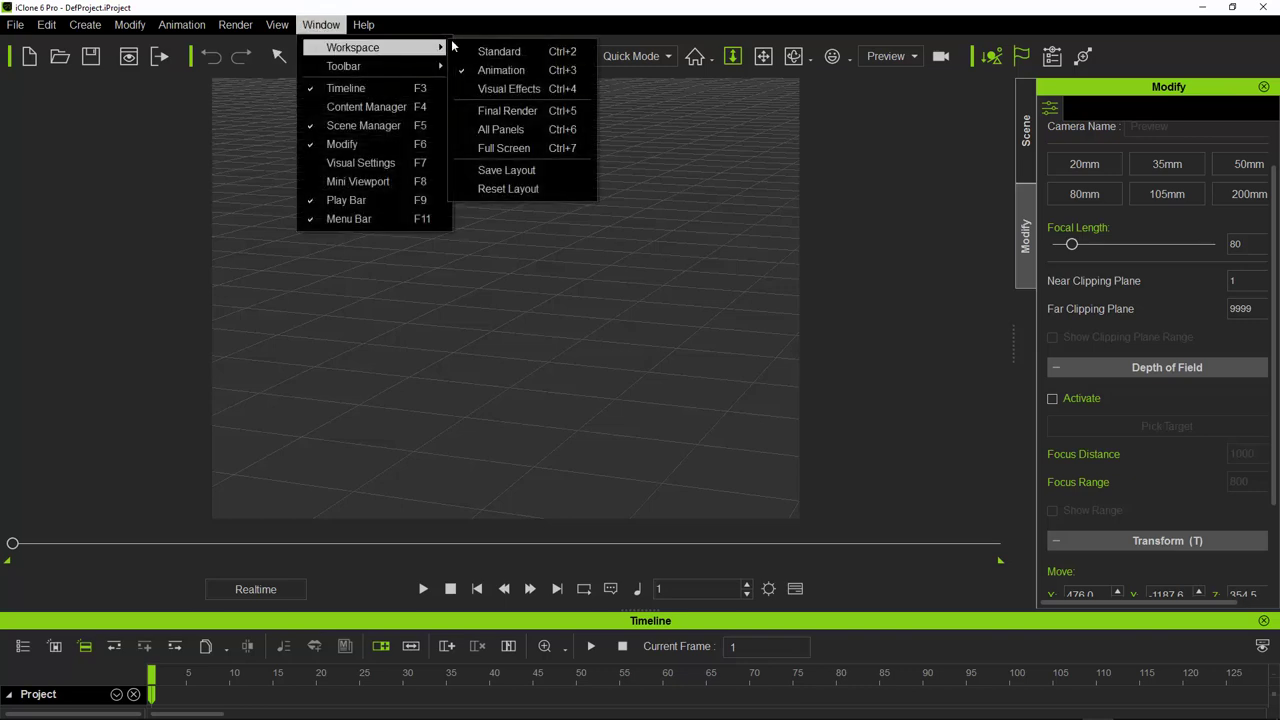
left_click(506, 89)
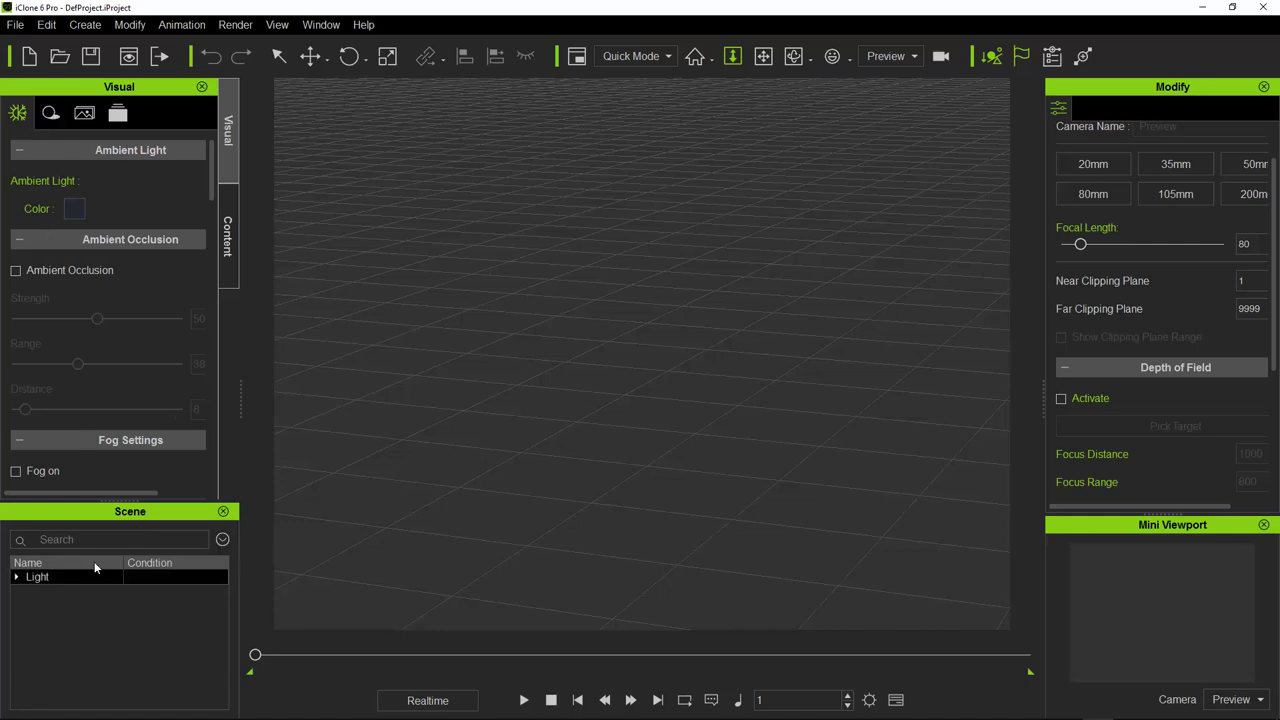
left_click(50, 113)
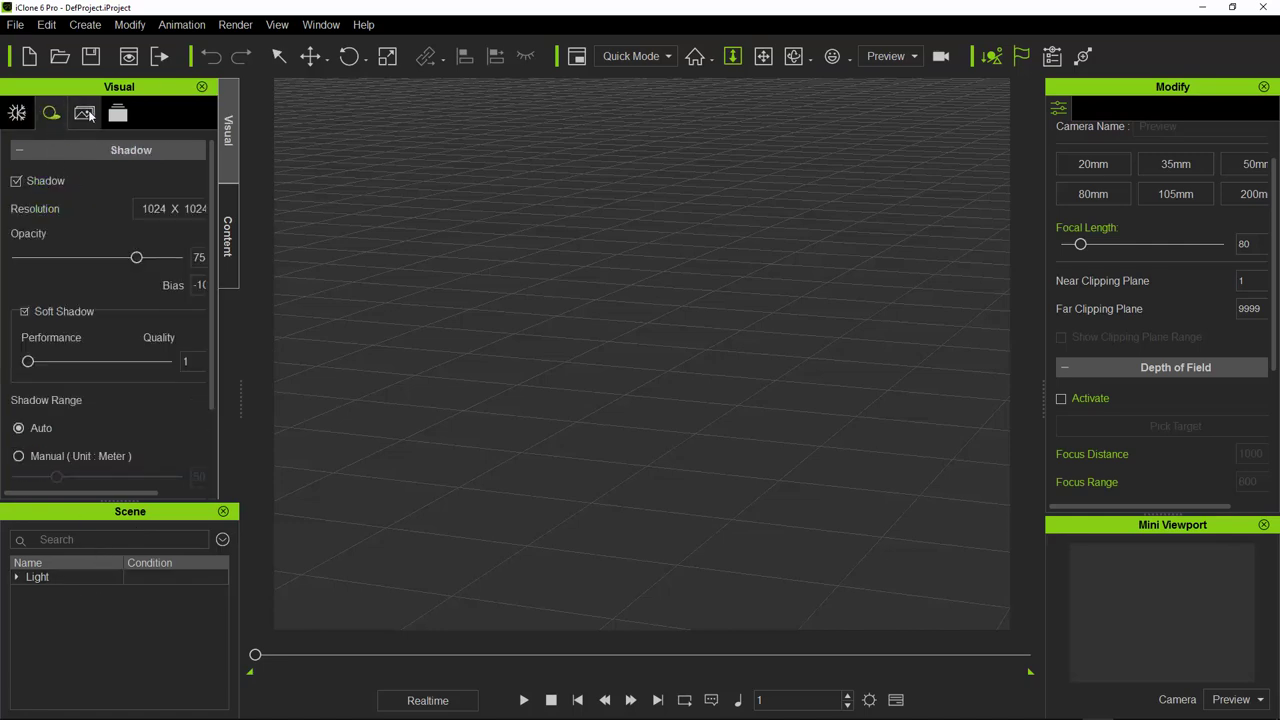
Step: Look through the remaining Visual settings up to Post Effect
left_click(84, 113)
left_click(118, 113)
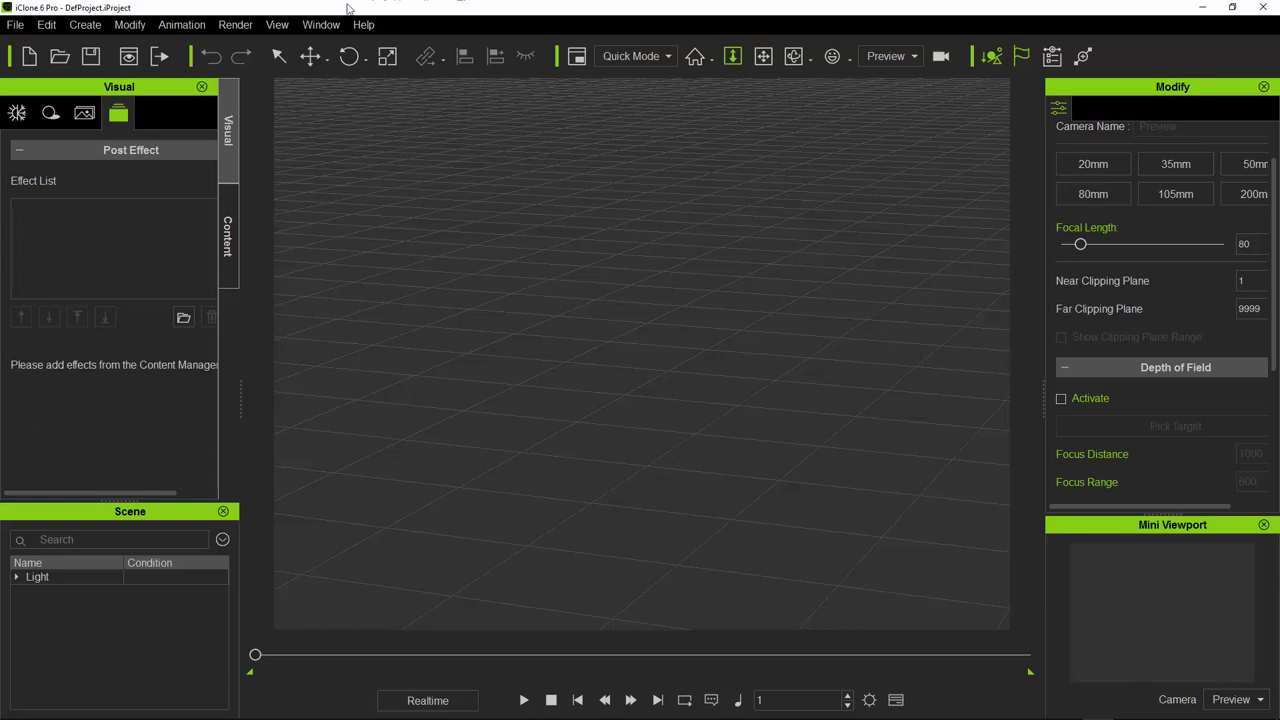
Step: Switch to the Standard workspace, then widen the Modify panel and narrow the Content panel
left_click(321, 24)
mouse_move(339, 47)
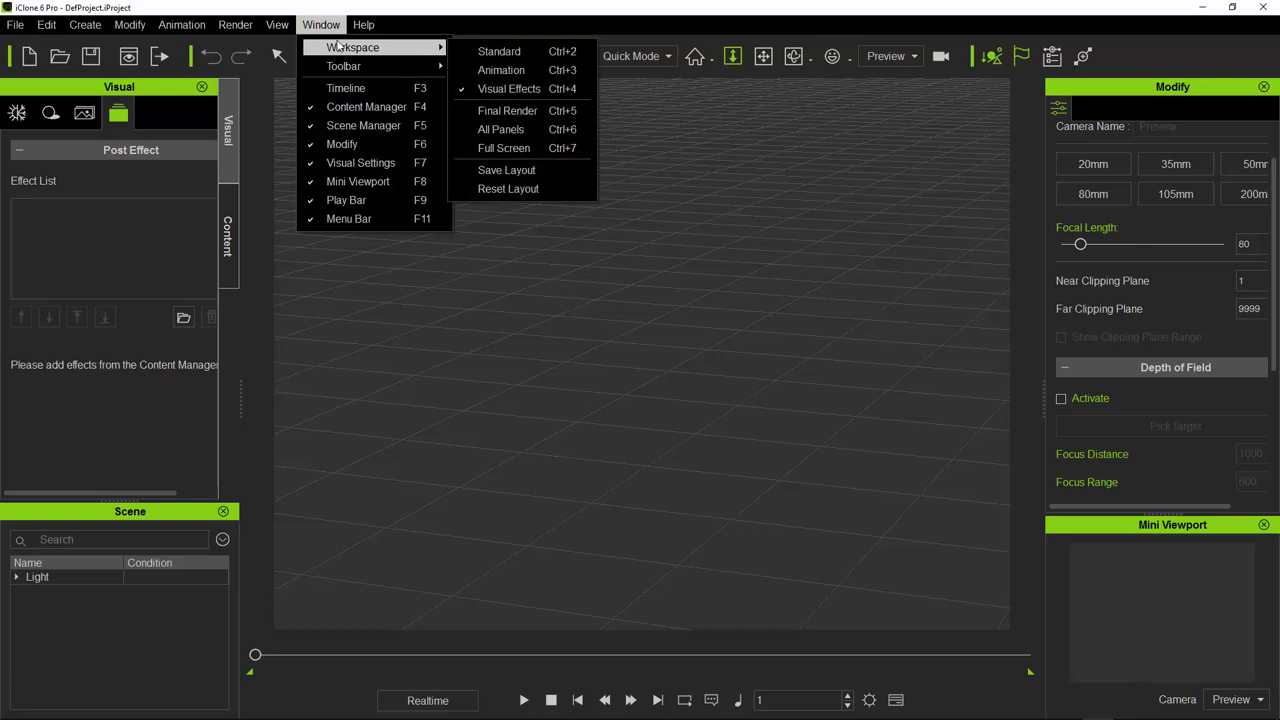
left_click(498, 51)
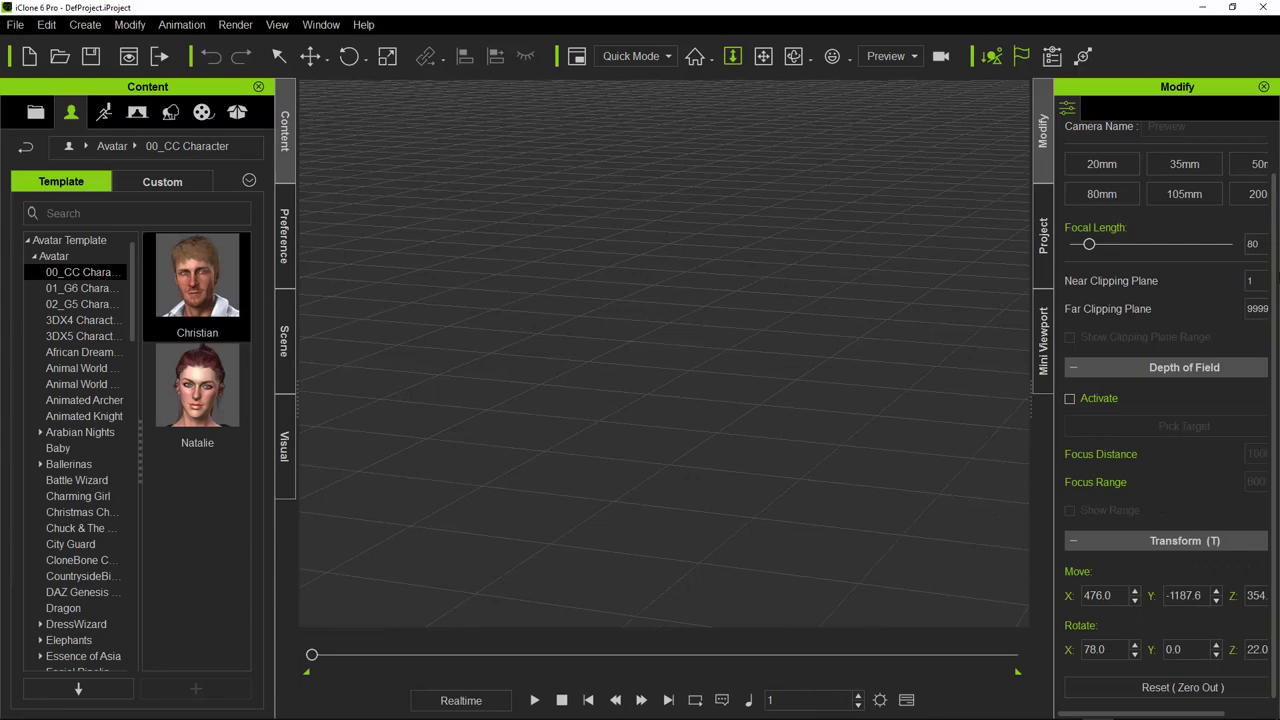
left_click_drag(1030, 399, 966, 400)
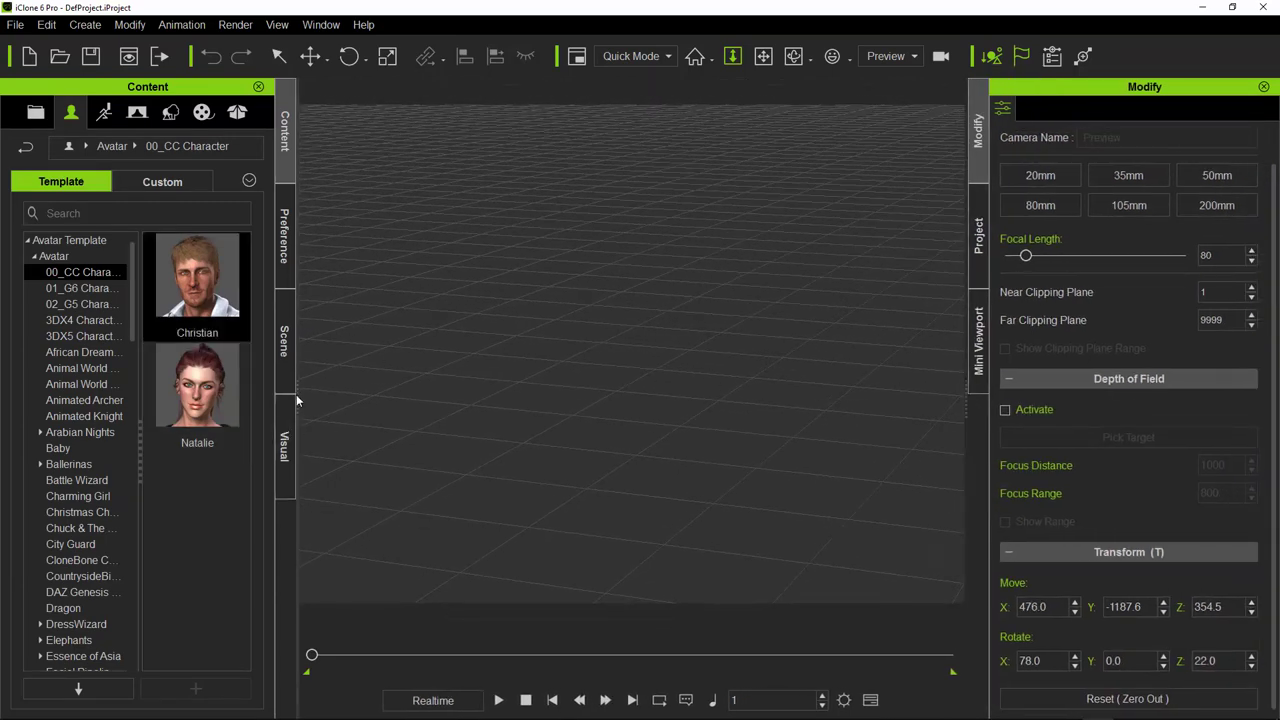
left_click_drag(296, 394, 251, 425)
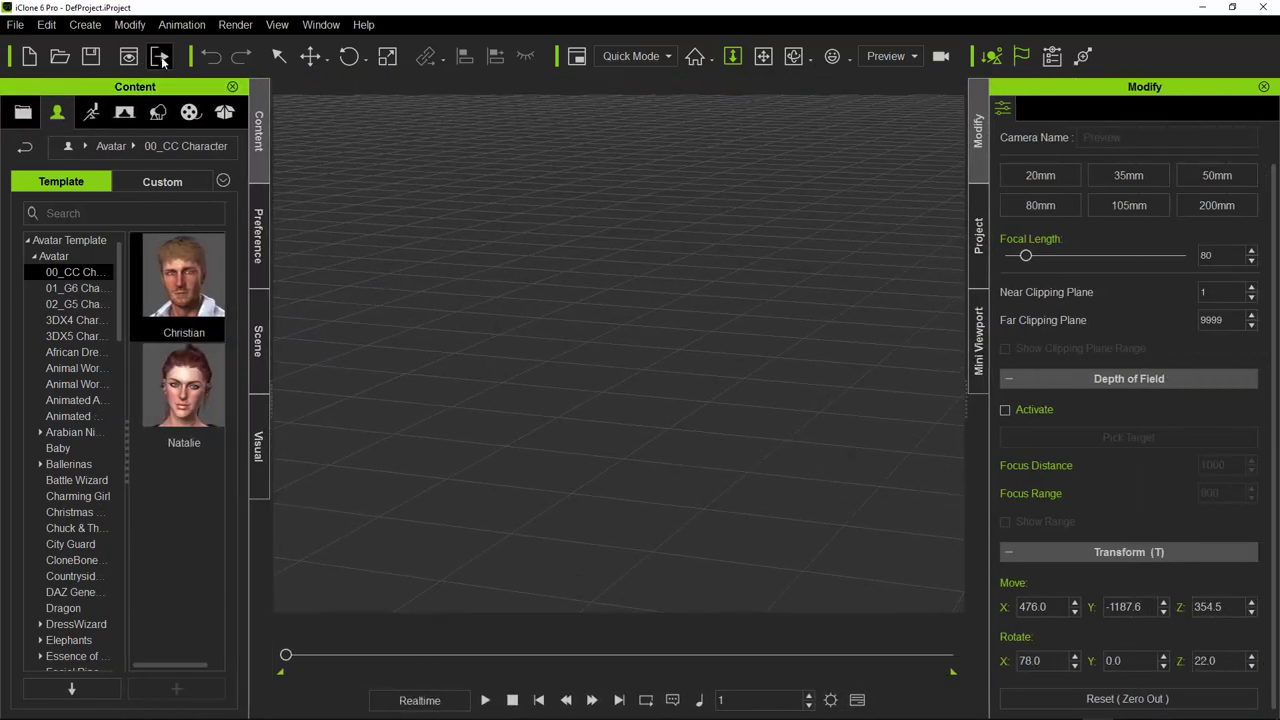
Step: Create a box primitive and move it along the X axis to about -239.6
left_click(99, 27)
mouse_move(130, 47)
left_click(222, 48)
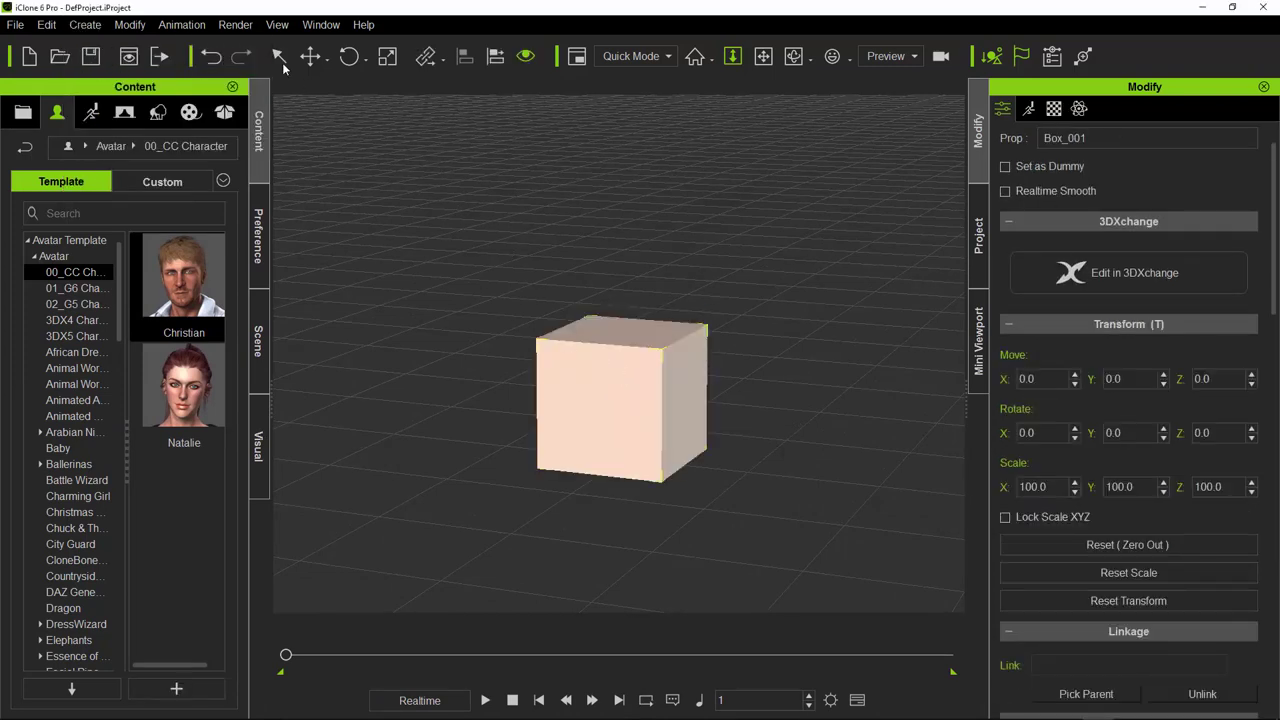
left_click(310, 56)
left_click_drag(697, 466, 421, 457)
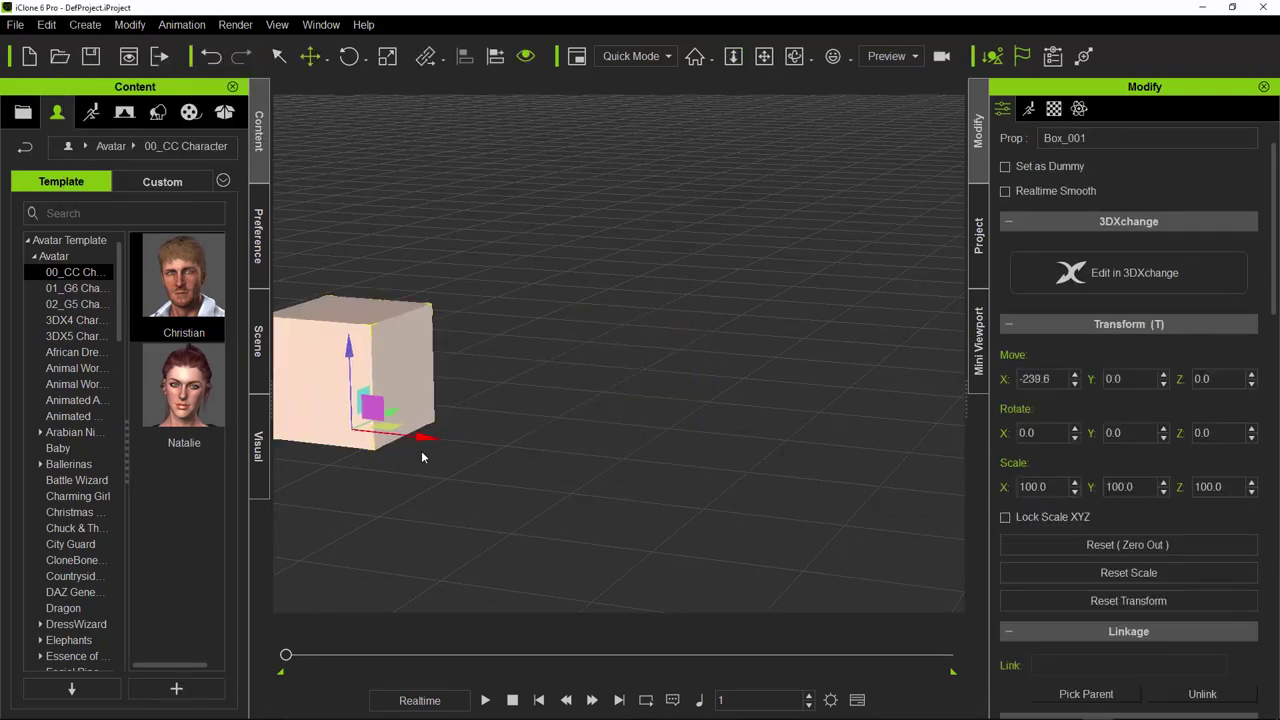
Step: Create a torus primitive and move it along the X axis to about 14.3
left_click(85, 24)
mouse_move(104, 52)
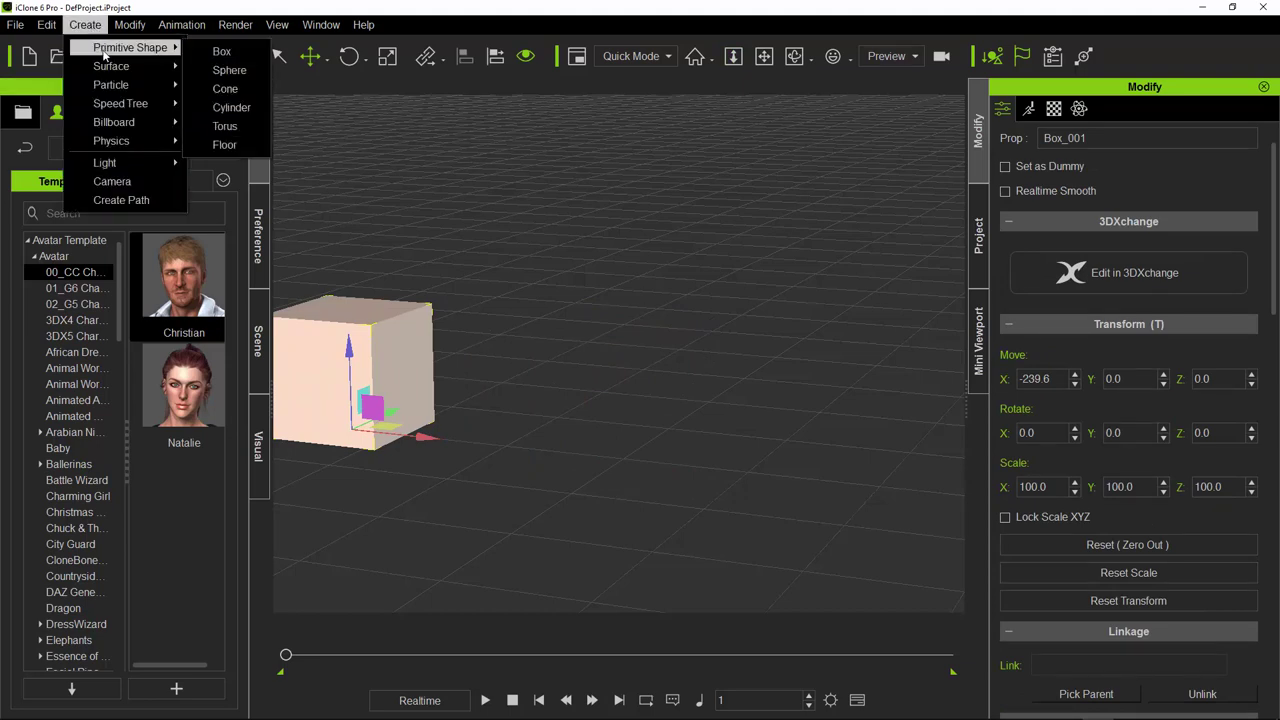
left_click(224, 126)
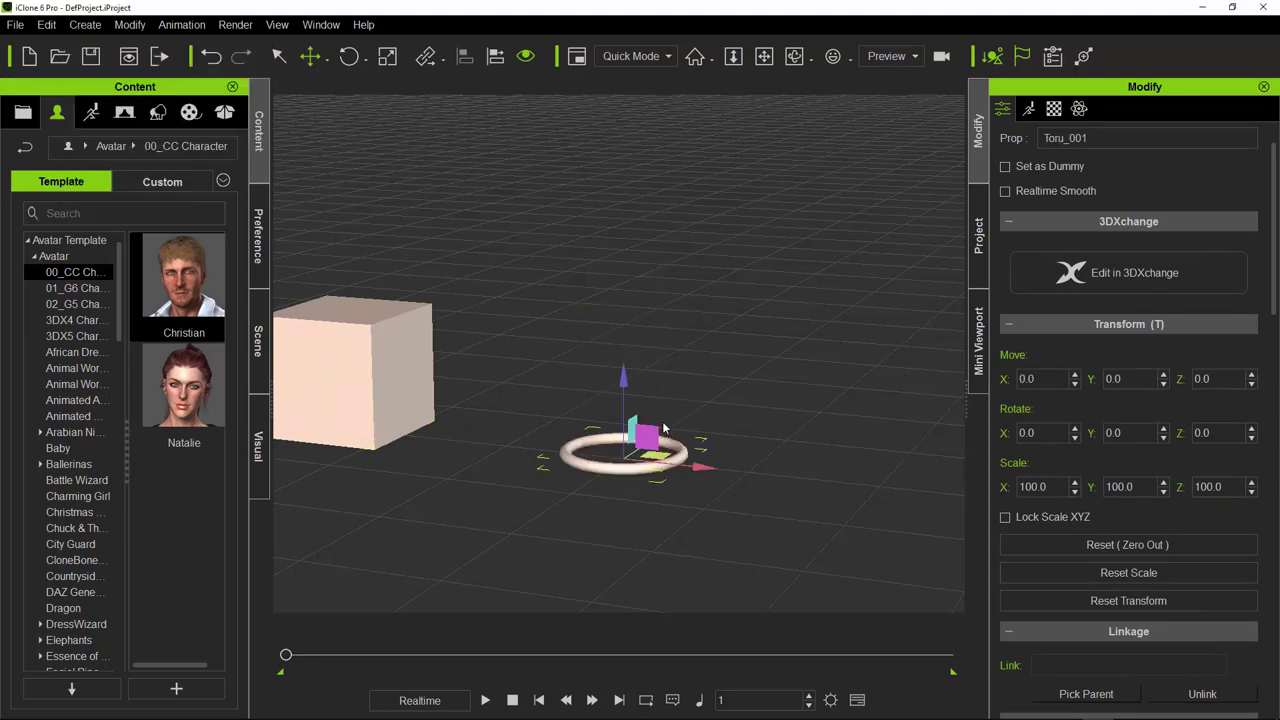
mouse_move(705, 465)
left_mouse_down()
mouse_move(759, 466)
mouse_move(723, 467)
left_mouse_up()
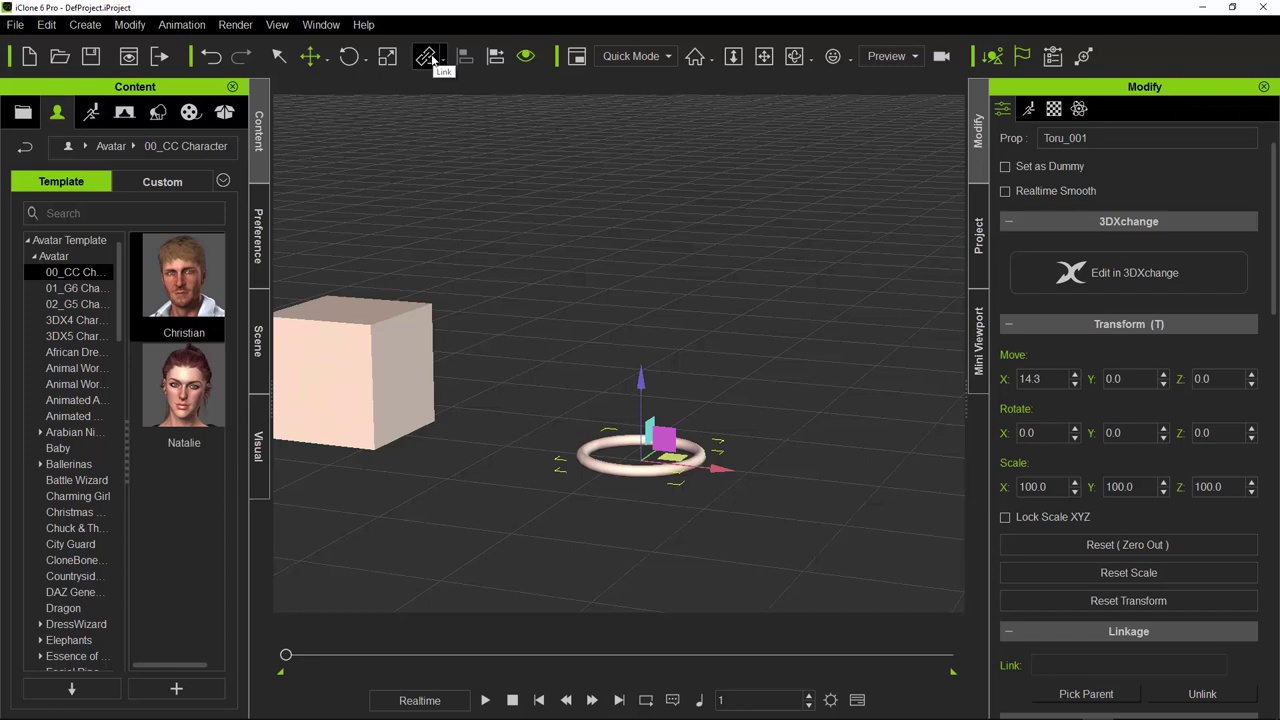
Step: Link the torus to the box as its parent, and move the box along the Y axis to about 109.4
left_click(428, 57)
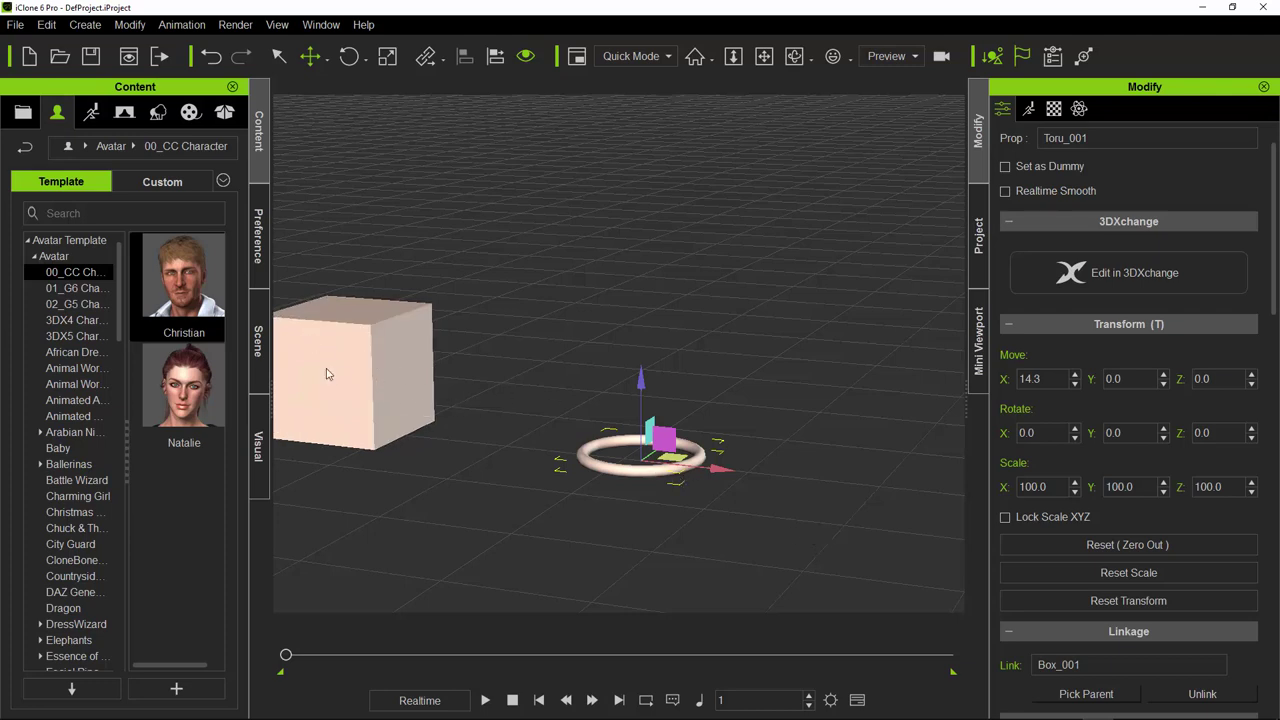
left_click(764, 56)
left_click(391, 355)
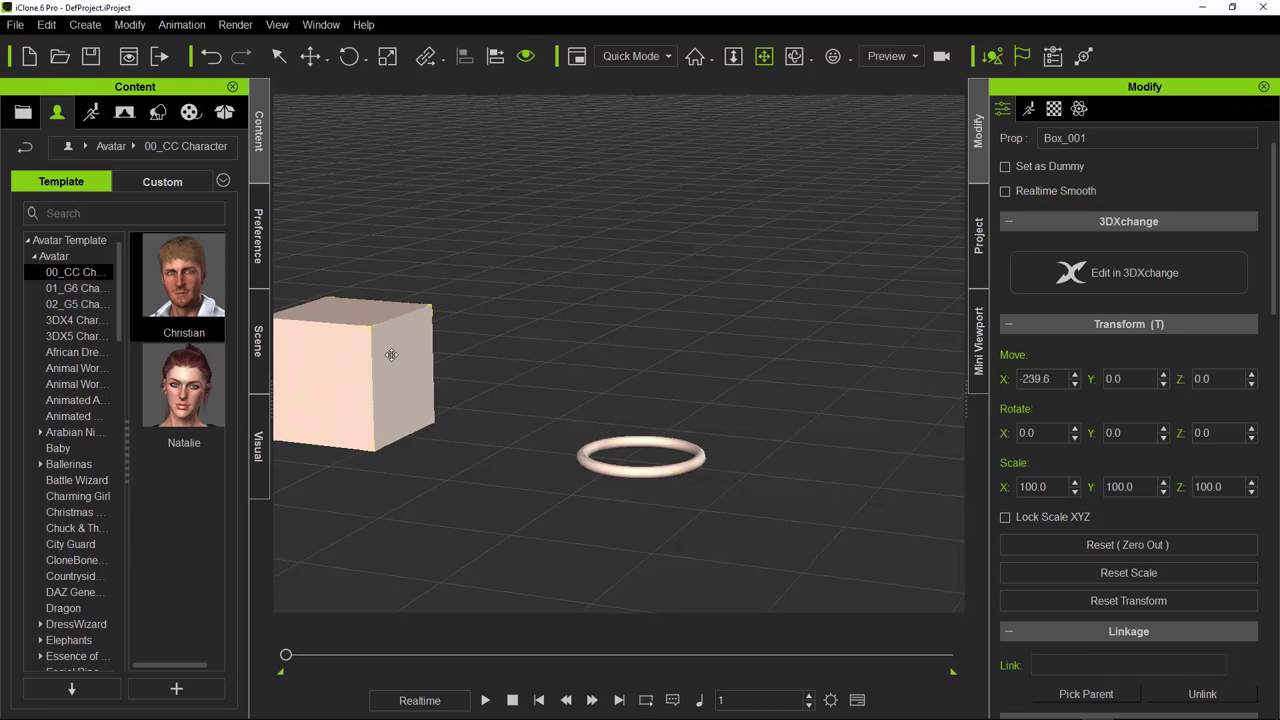
left_click(311, 57)
left_click_drag(432, 398, 417, 517)
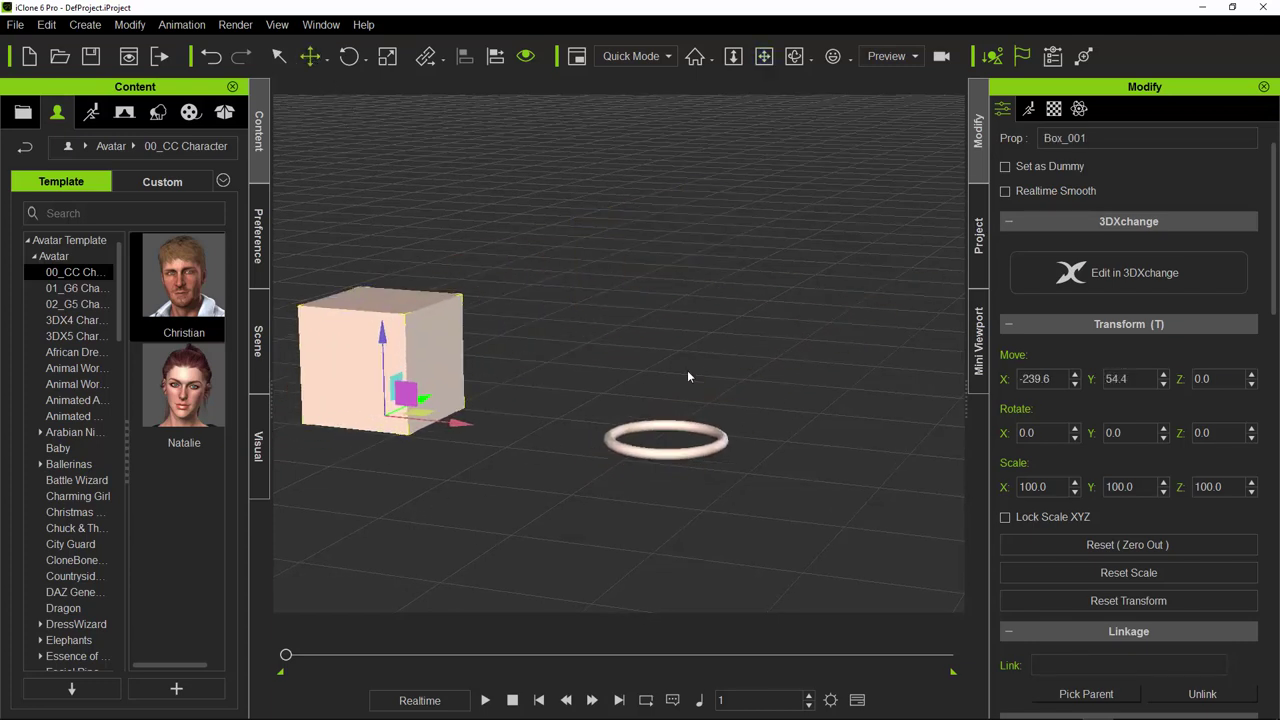
left_click_drag(687, 376, 398, 587)
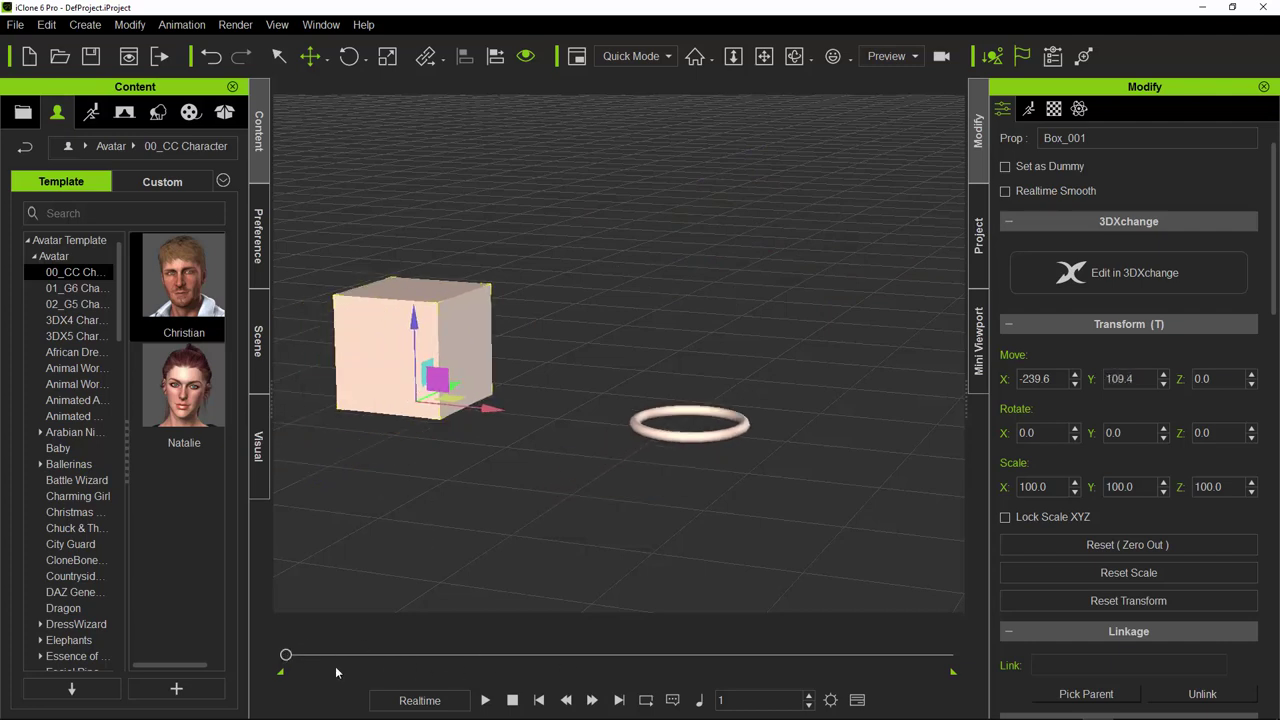
Step: At frame 194, move the box along the Y axis to about 1307.6, and play the animation from the start
mouse_move(401, 661)
left_mouse_down()
mouse_move(841, 663)
mouse_move(286, 661)
mouse_move(487, 656)
mouse_move(344, 656)
mouse_move(382, 662)
left_mouse_up()
left_click_drag(456, 386, 812, 275)
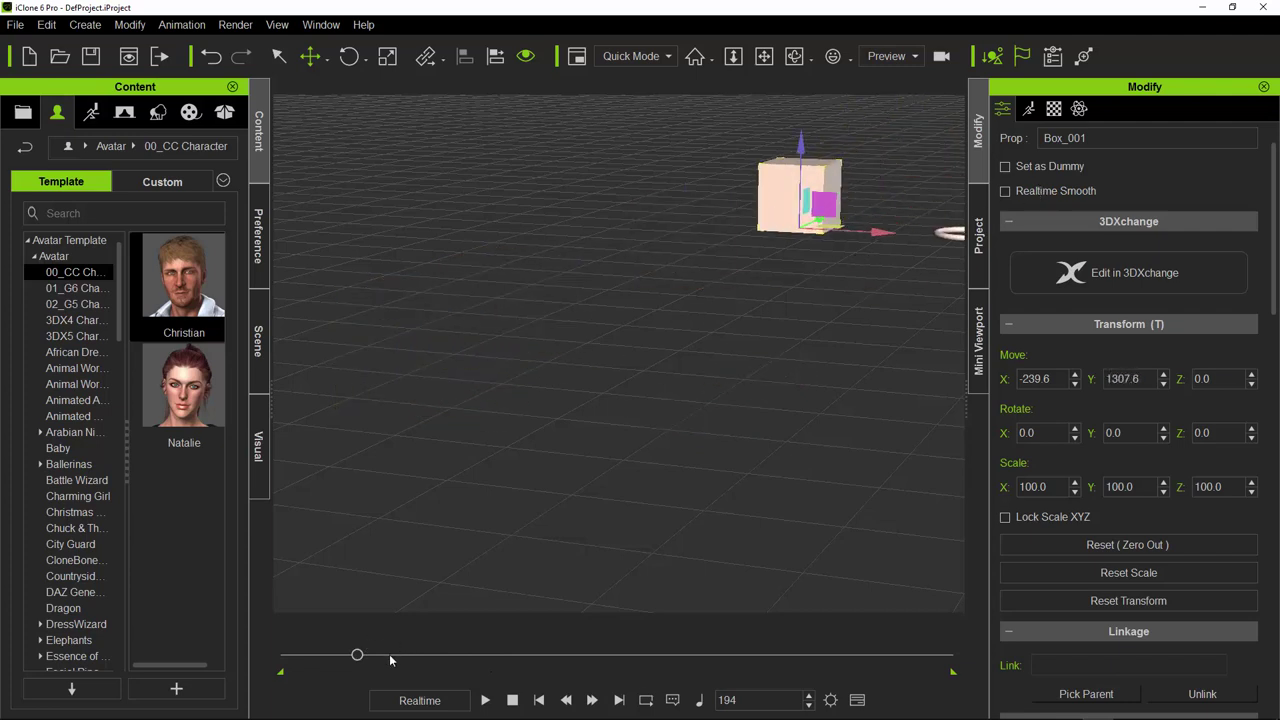
left_click_drag(355, 654, 285, 655)
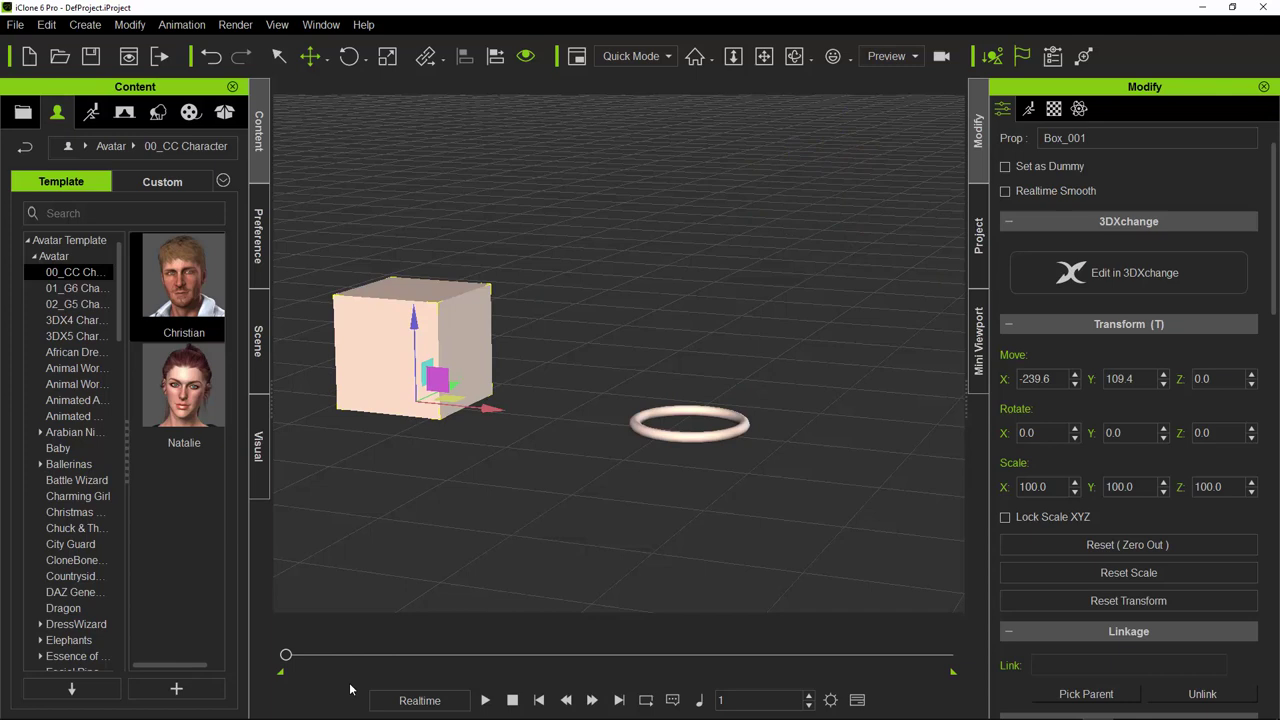
left_click(485, 700)
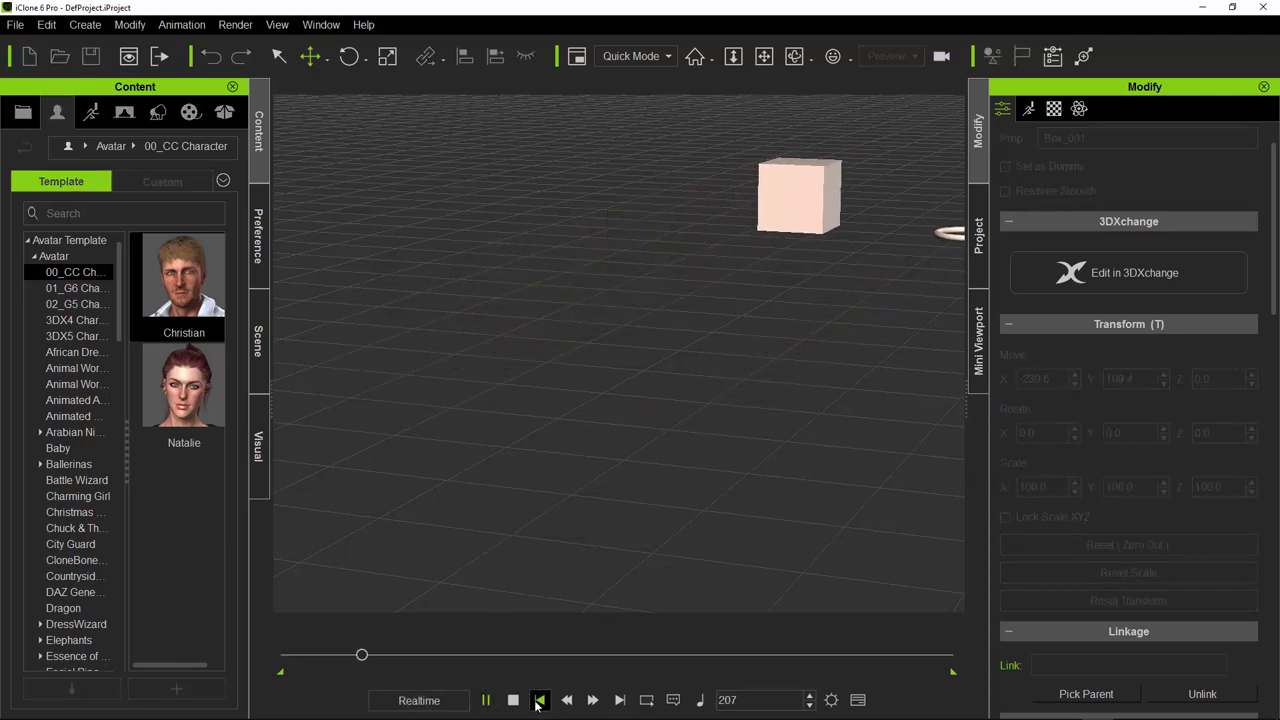
left_click(539, 700)
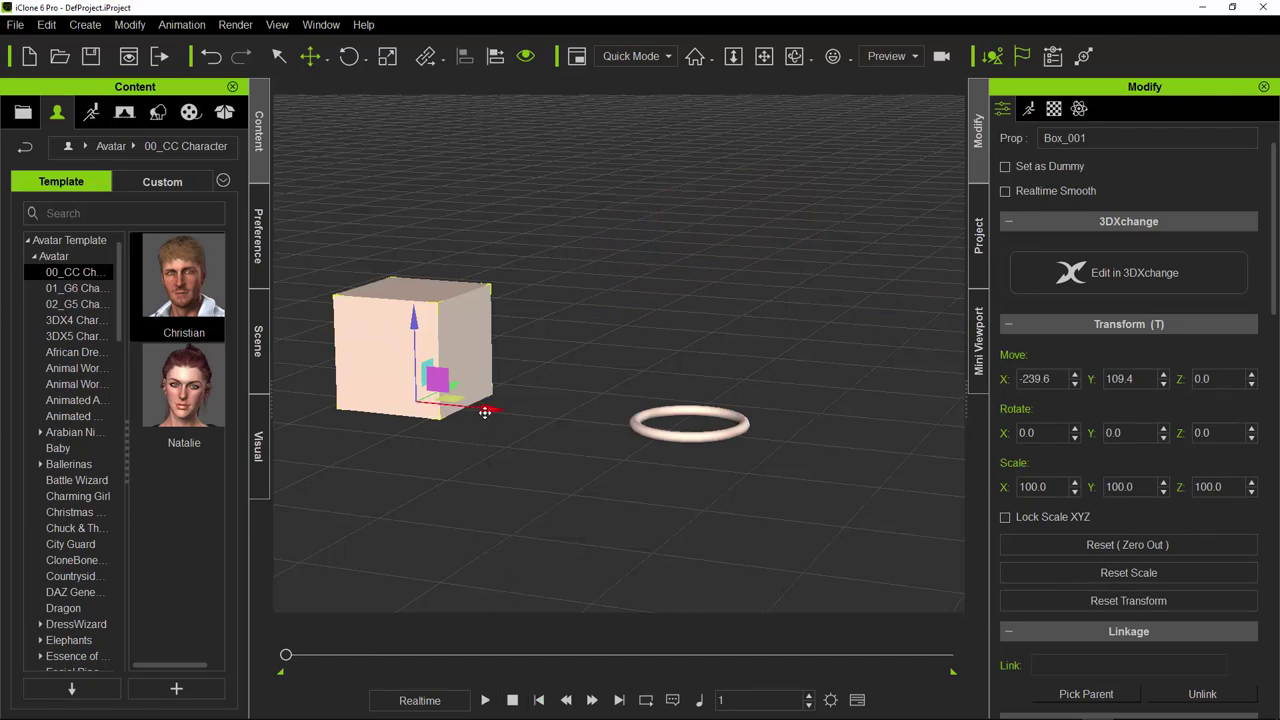
Step: Open Prop Puppet for the box, move the dialog aside, and preview the Vertical Movement mode several times
left_click(1029, 109)
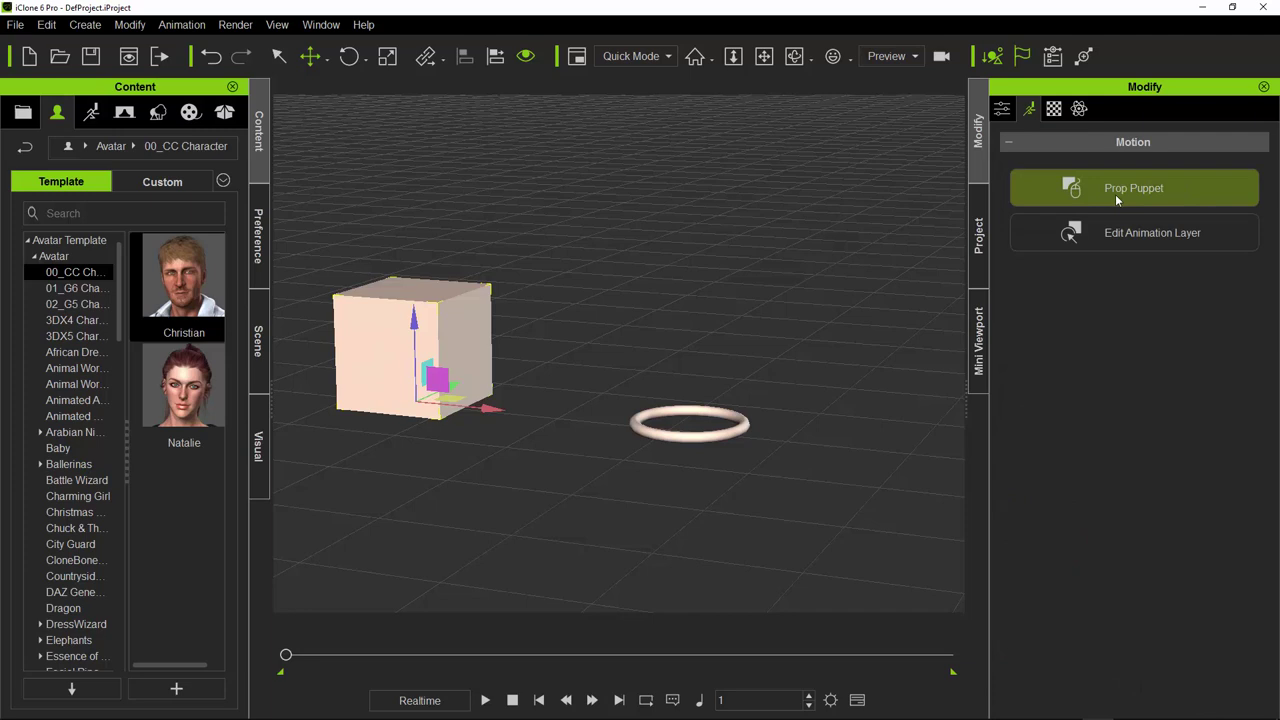
left_click(1107, 190)
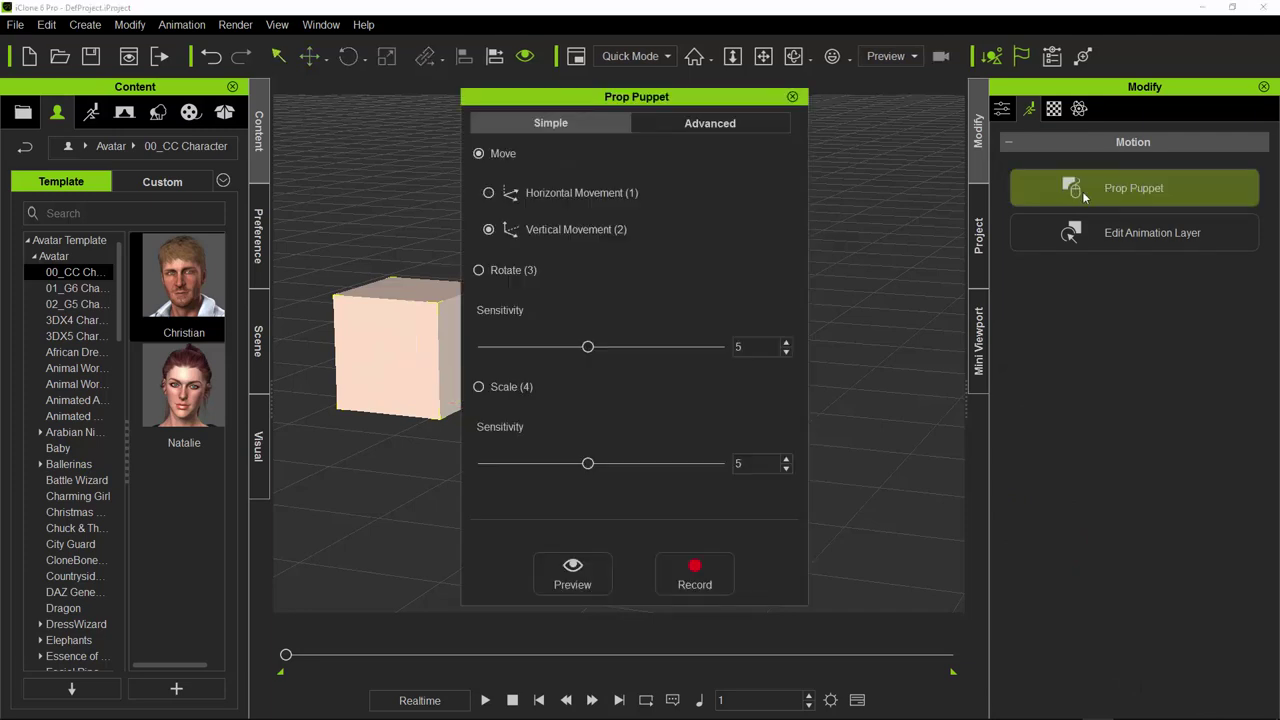
left_click_drag(653, 100, 278, 92)
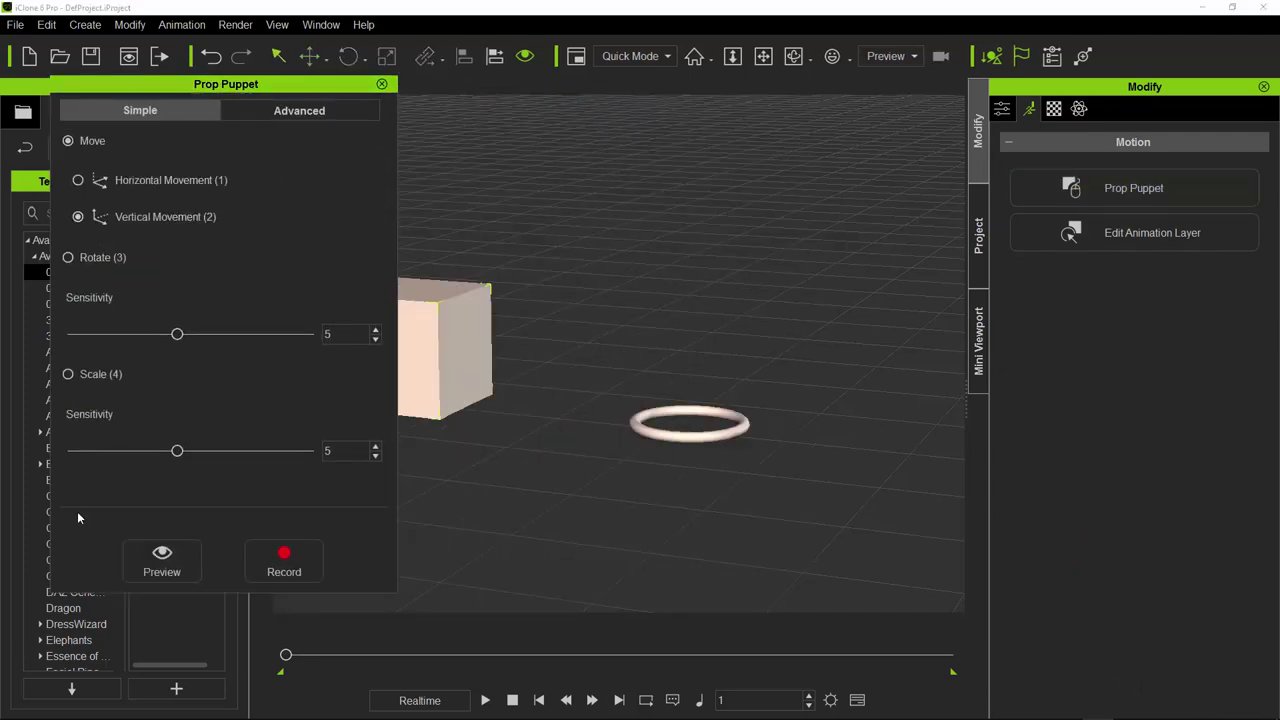
left_click(158, 560)
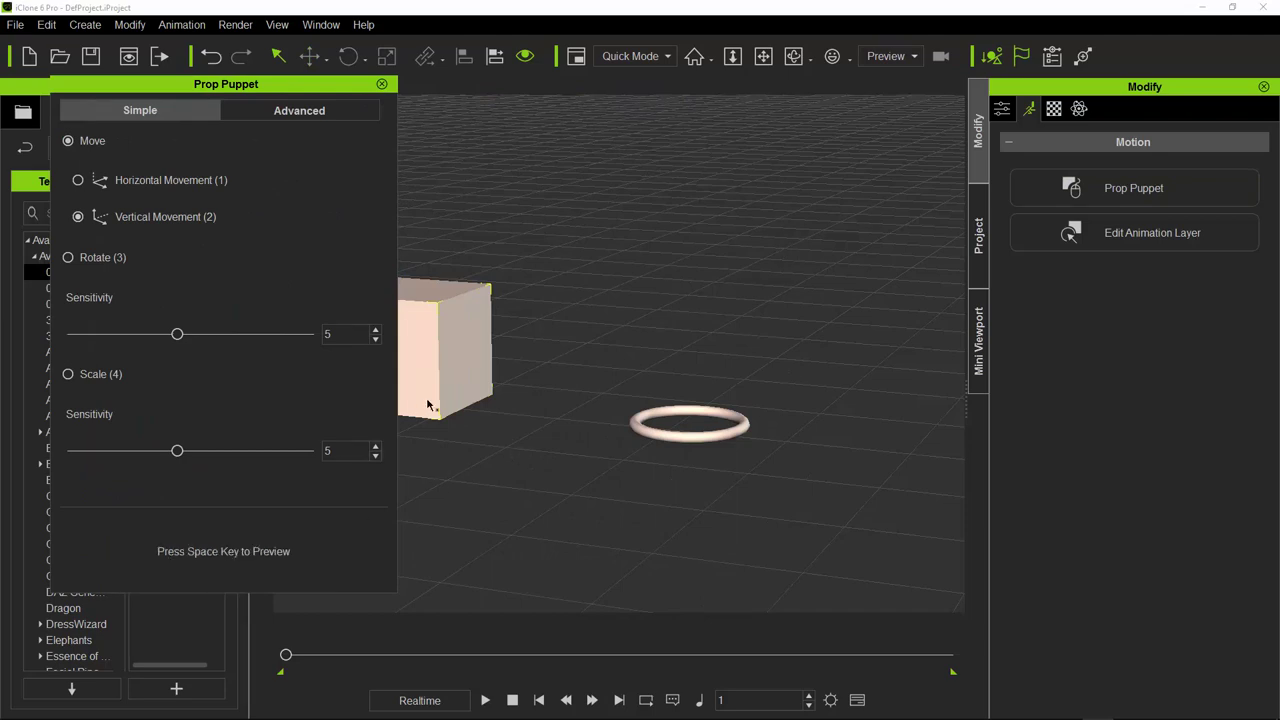
key("space")
key("space")
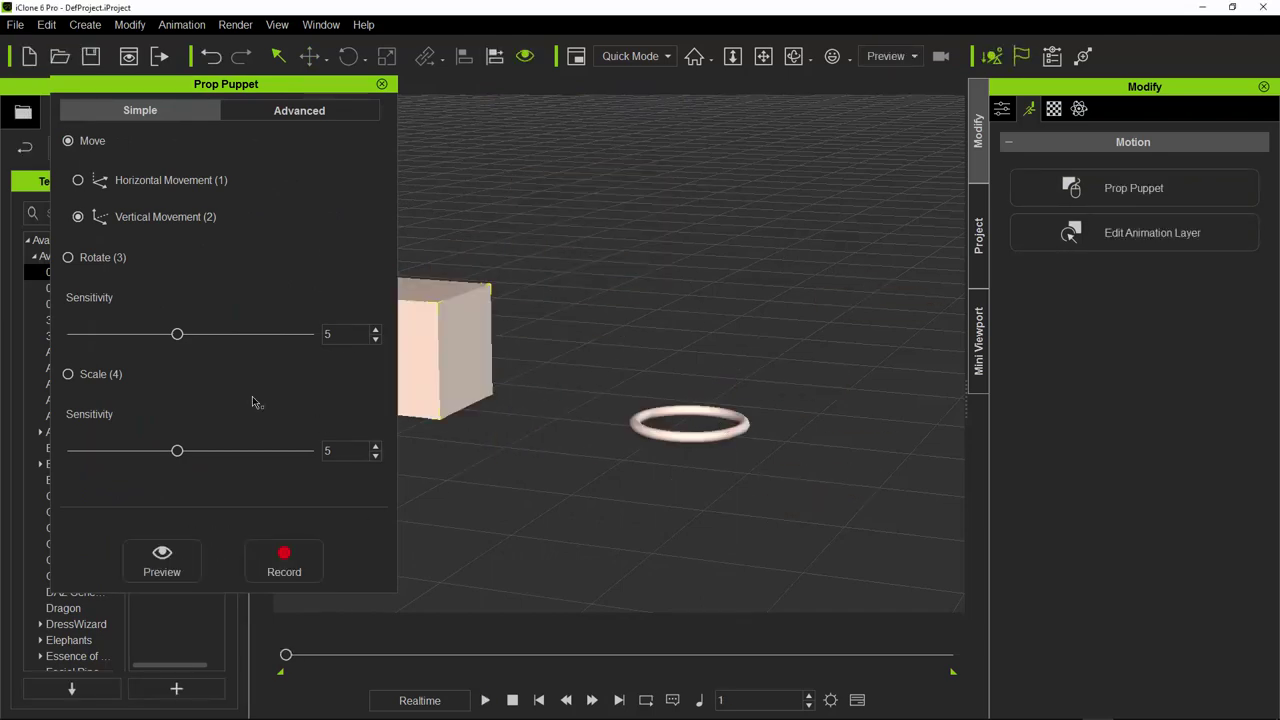
key("space")
key("space")
key("space")
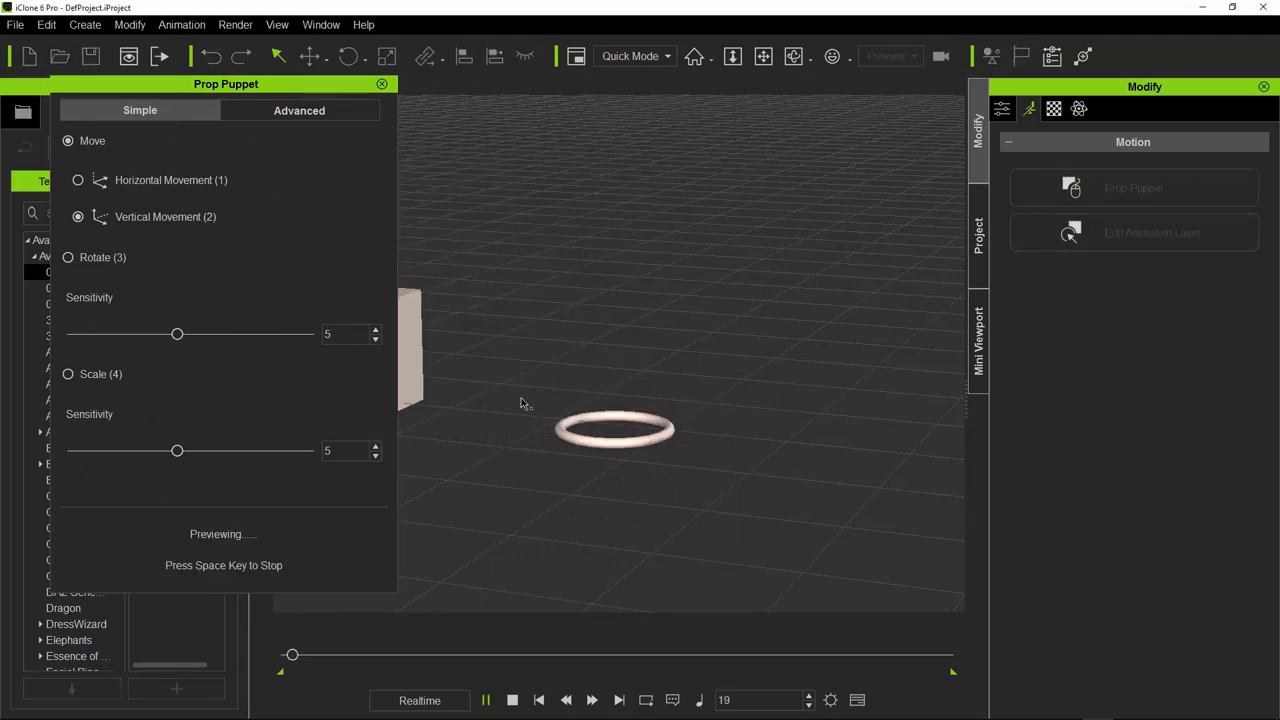
key("space")
key("space")
key("space")
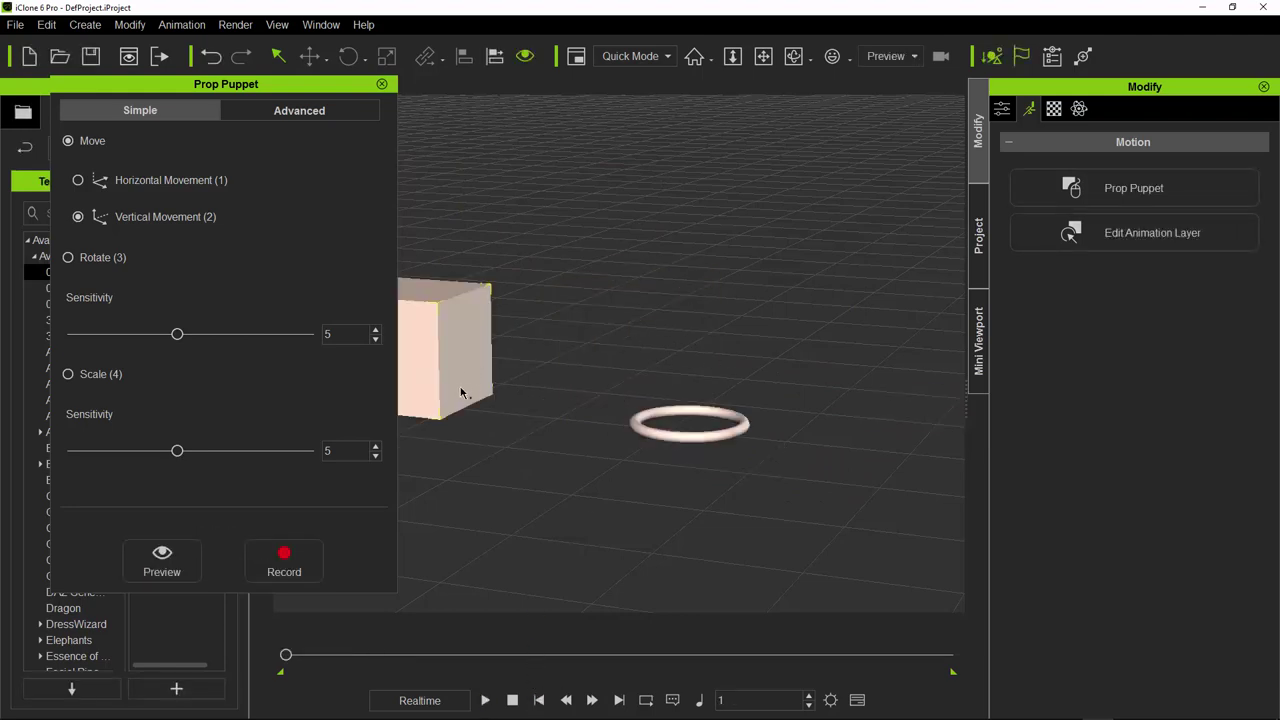
Step: Record a Vertical Movement puppet motion for the box and close Prop Puppet
left_click(279, 566)
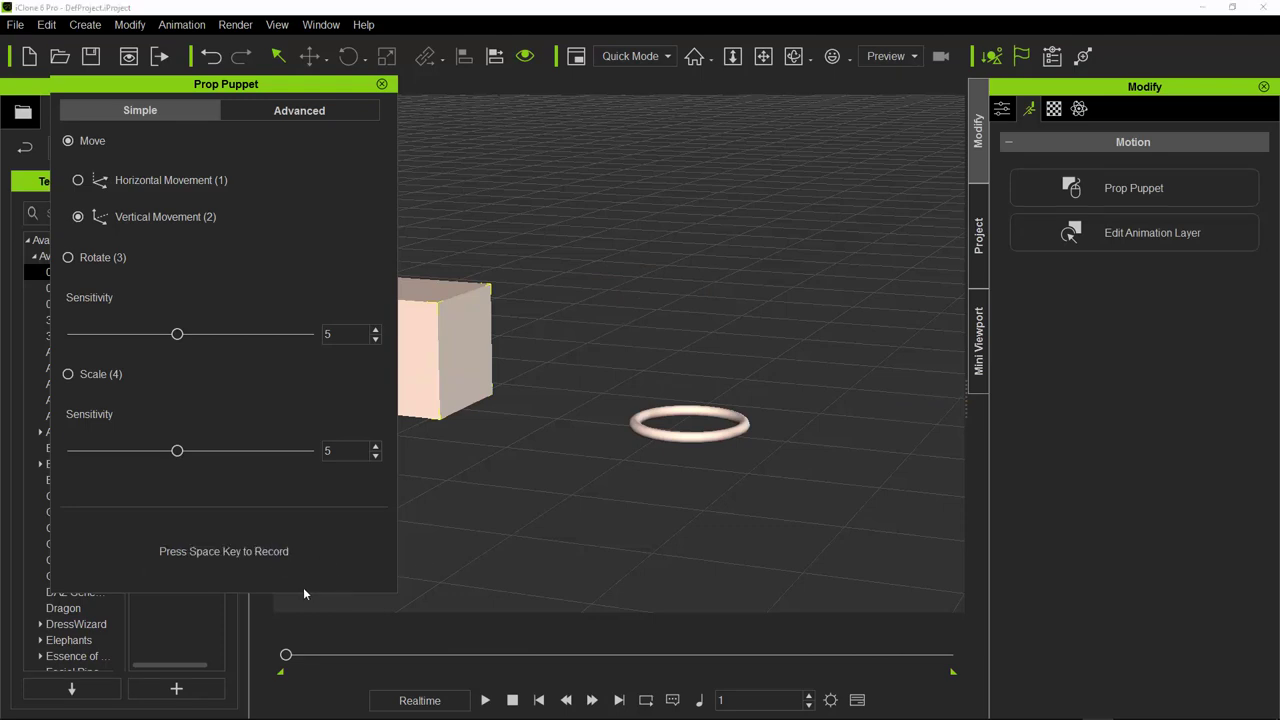
key("space")
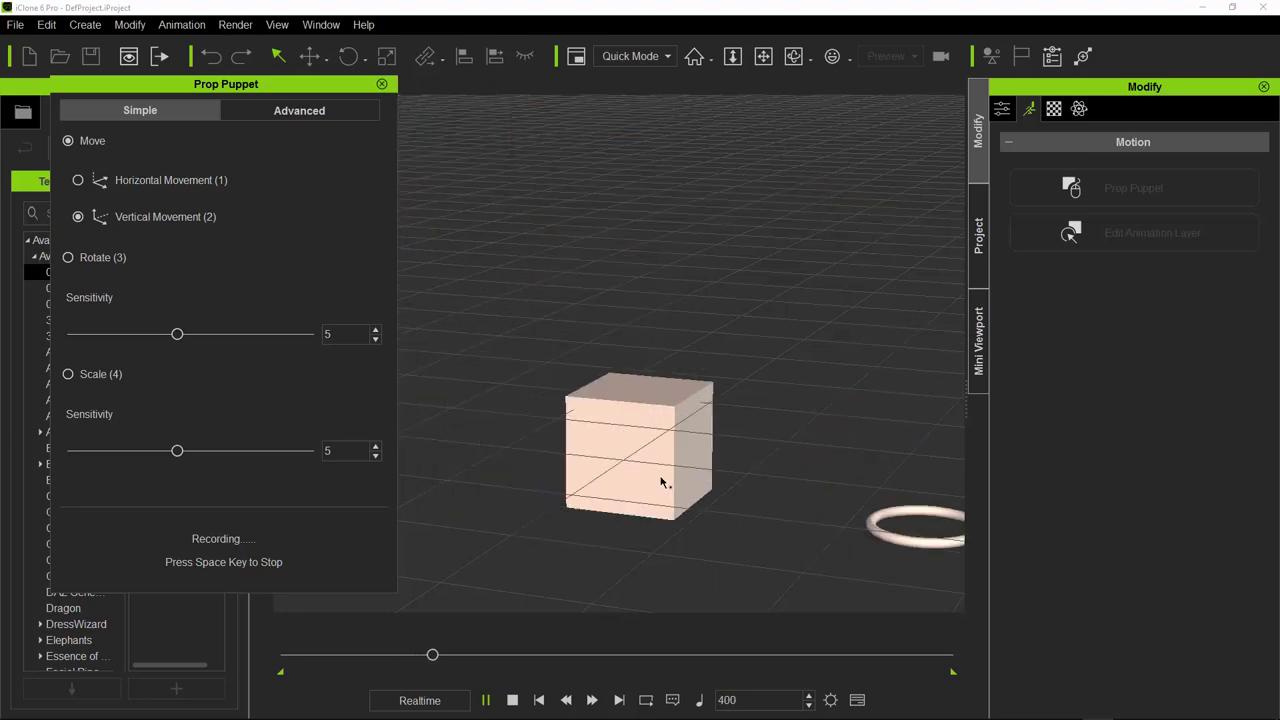
key("space")
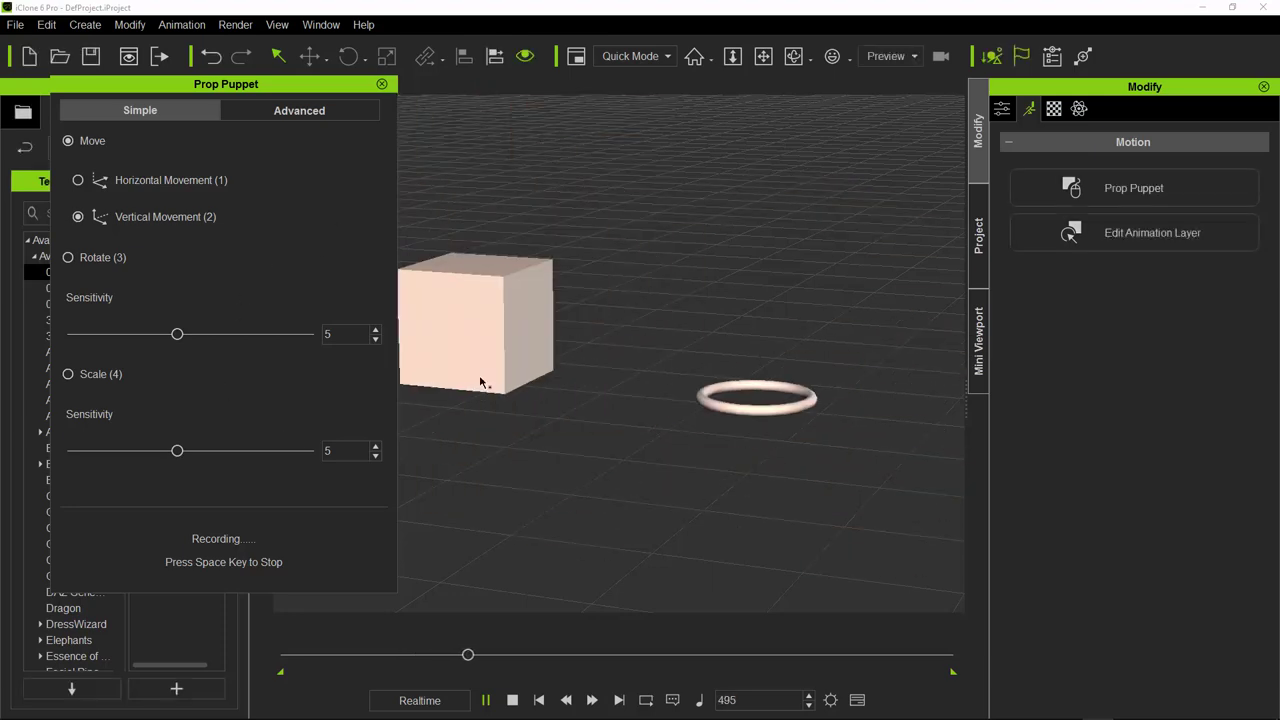
left_click(381, 85)
Step: Play the recorded puppet animation from the first frame and return to the start
left_click_drag(467, 656, 222, 663)
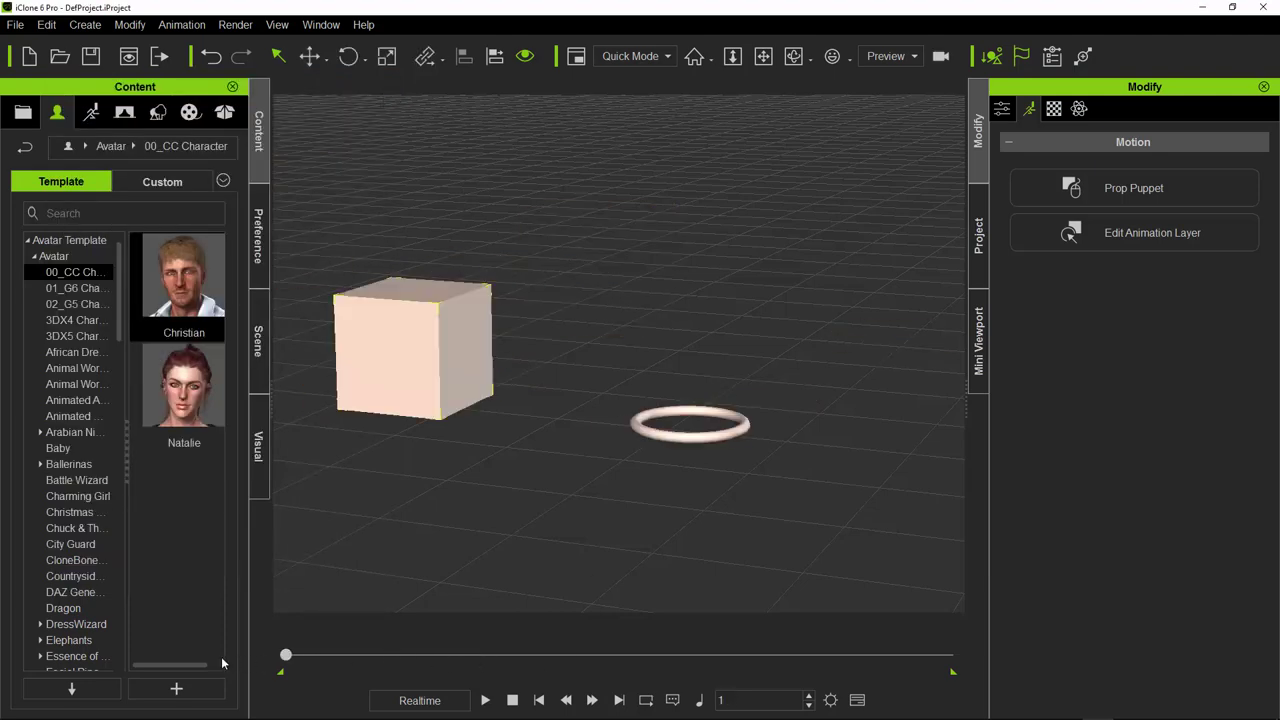
left_click(487, 701)
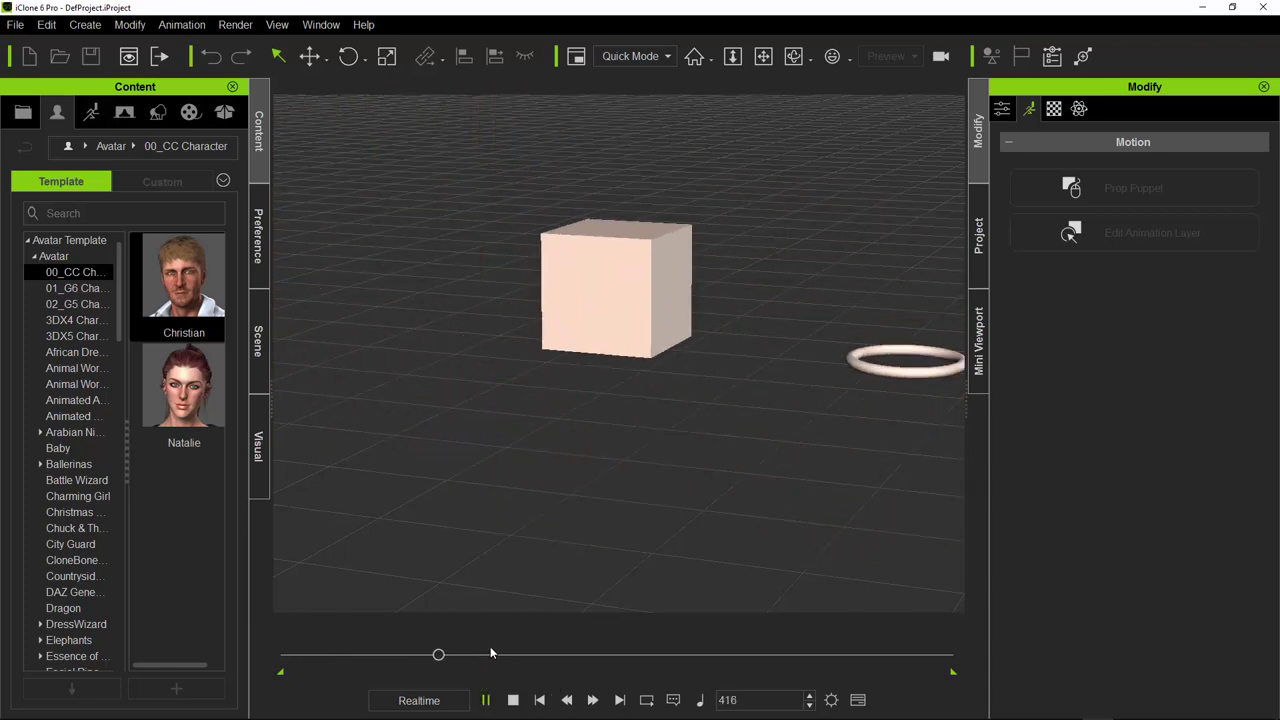
key("space")
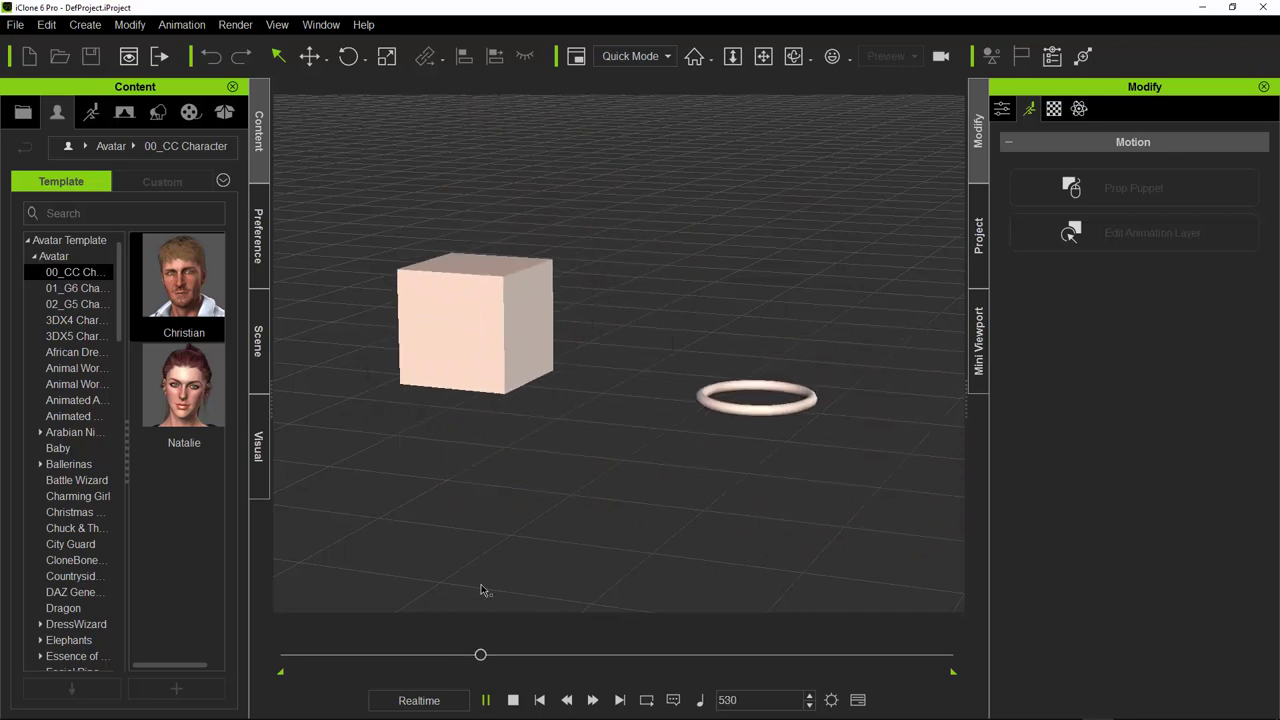
left_click(539, 700)
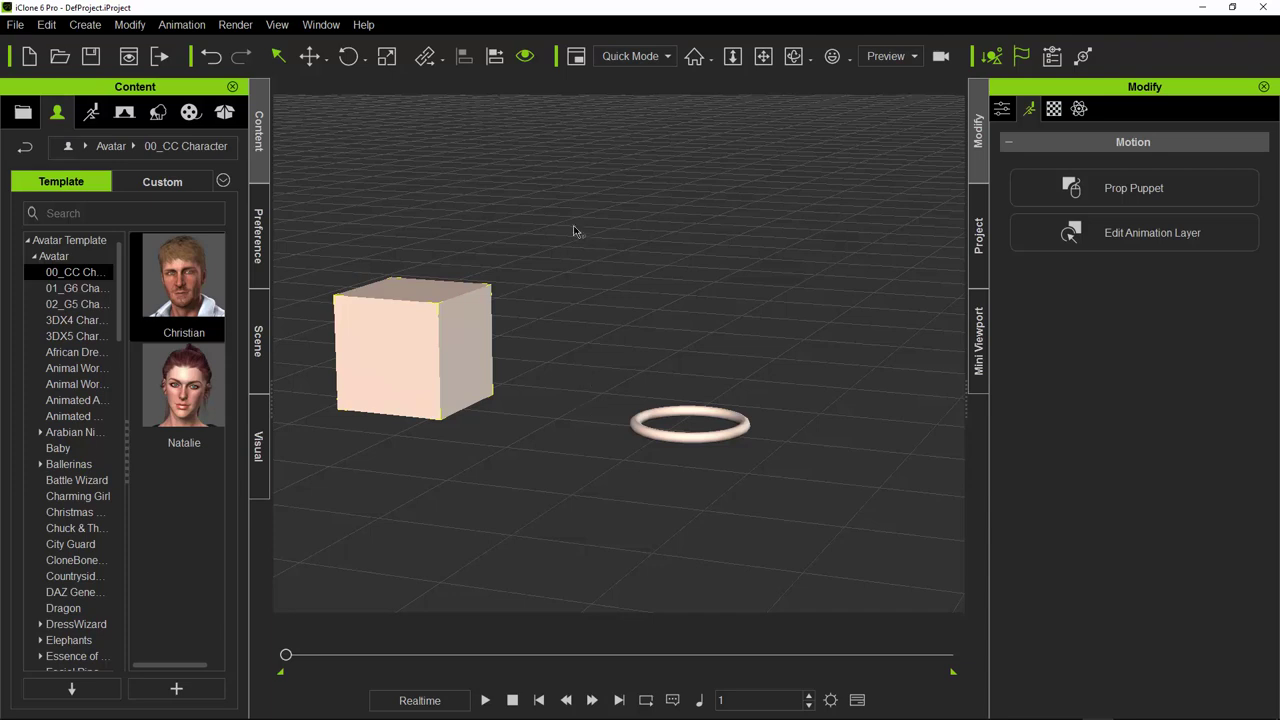
Step: Start a new project without saving the current one, and show the Project templates in the Content library
key("ctrl+n")
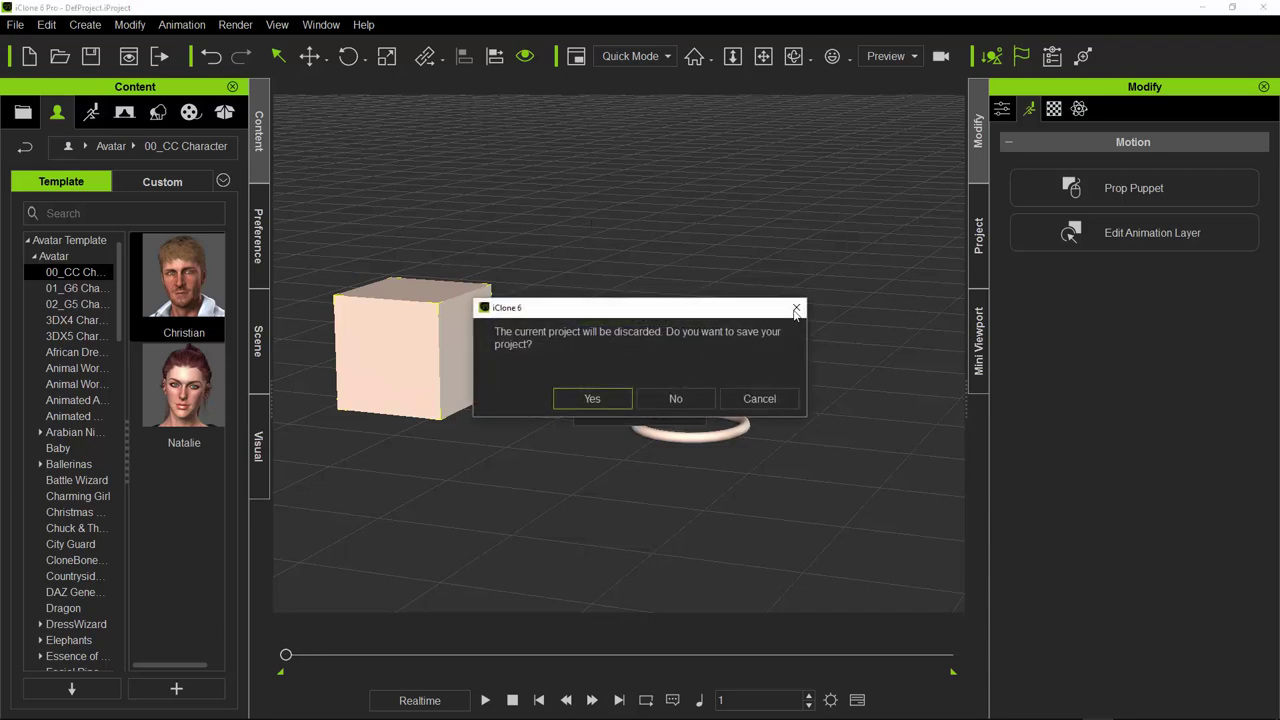
left_click(676, 399)
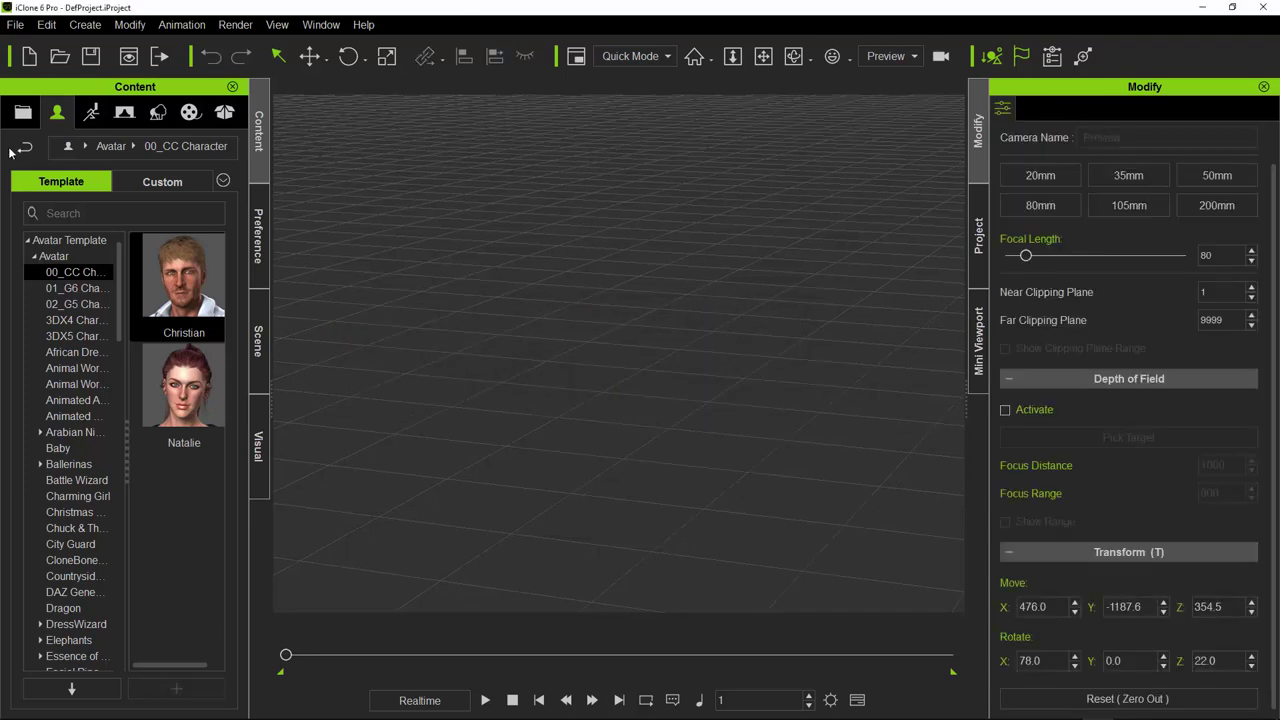
left_click(8, 112)
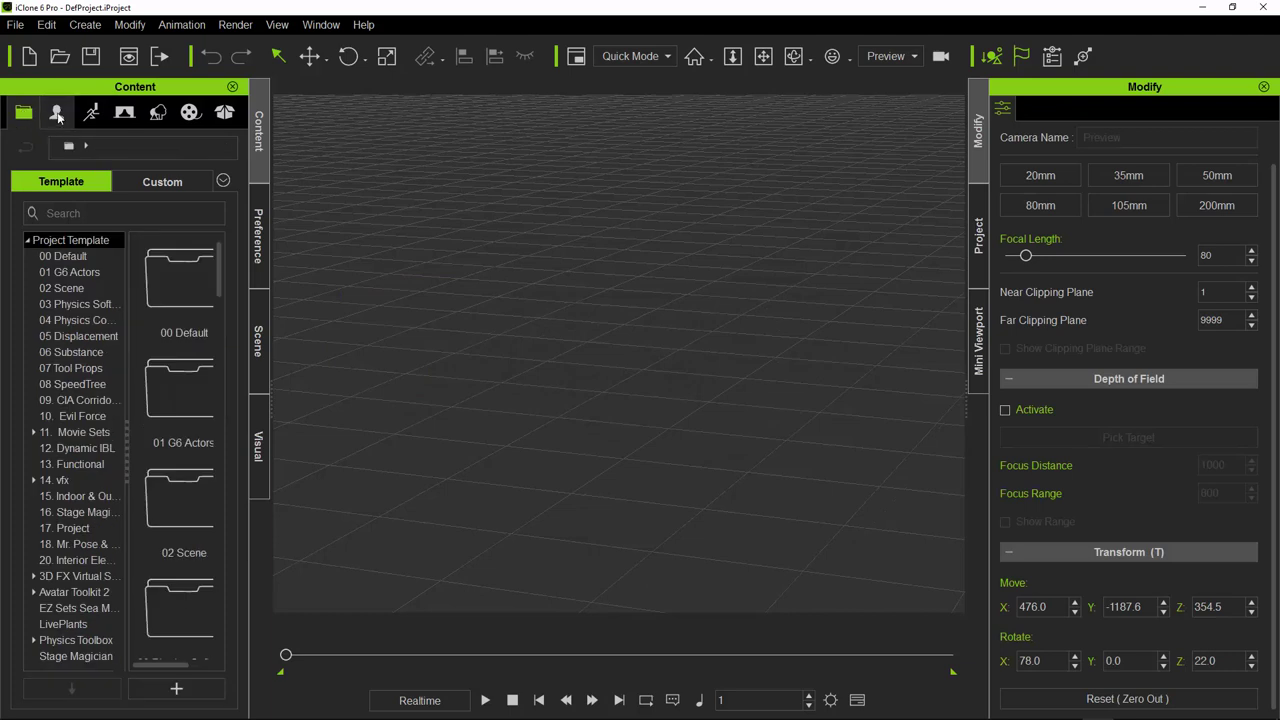
Step: Browse the Avatar, Animation, Stage, Set and Media template categories of the Content library, including the Texture folders
left_click(57, 113)
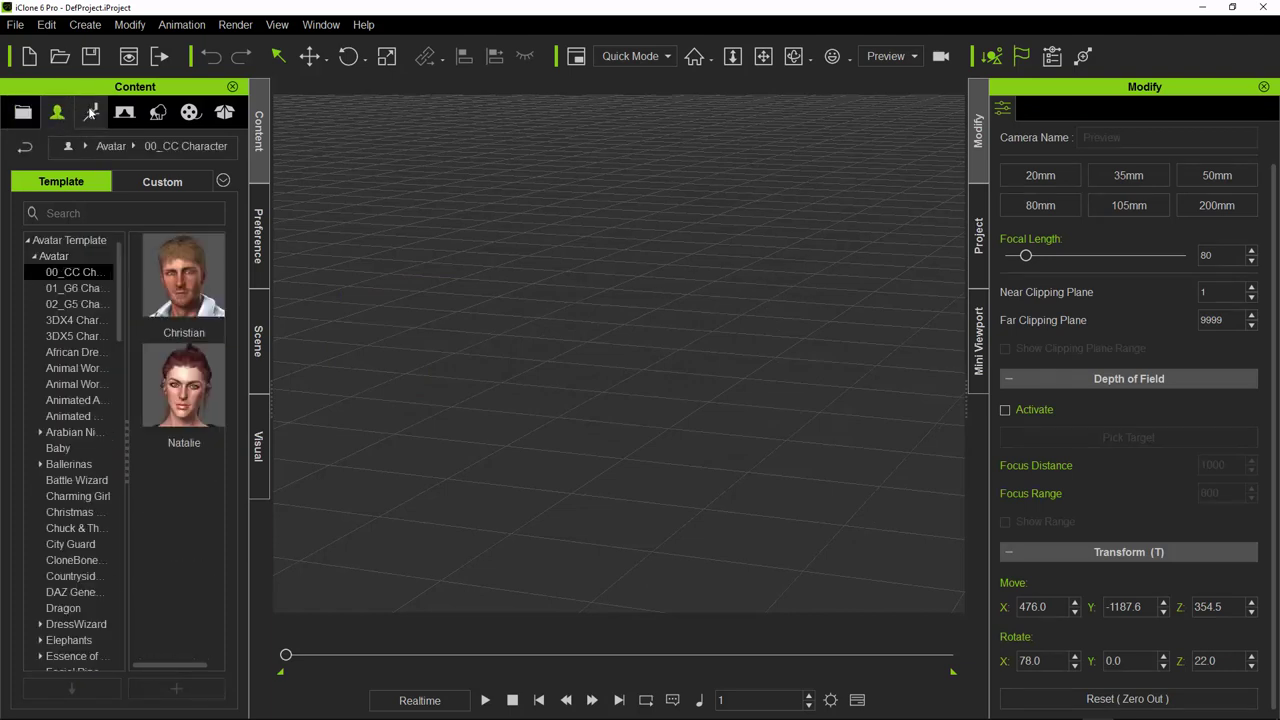
left_click(90, 113)
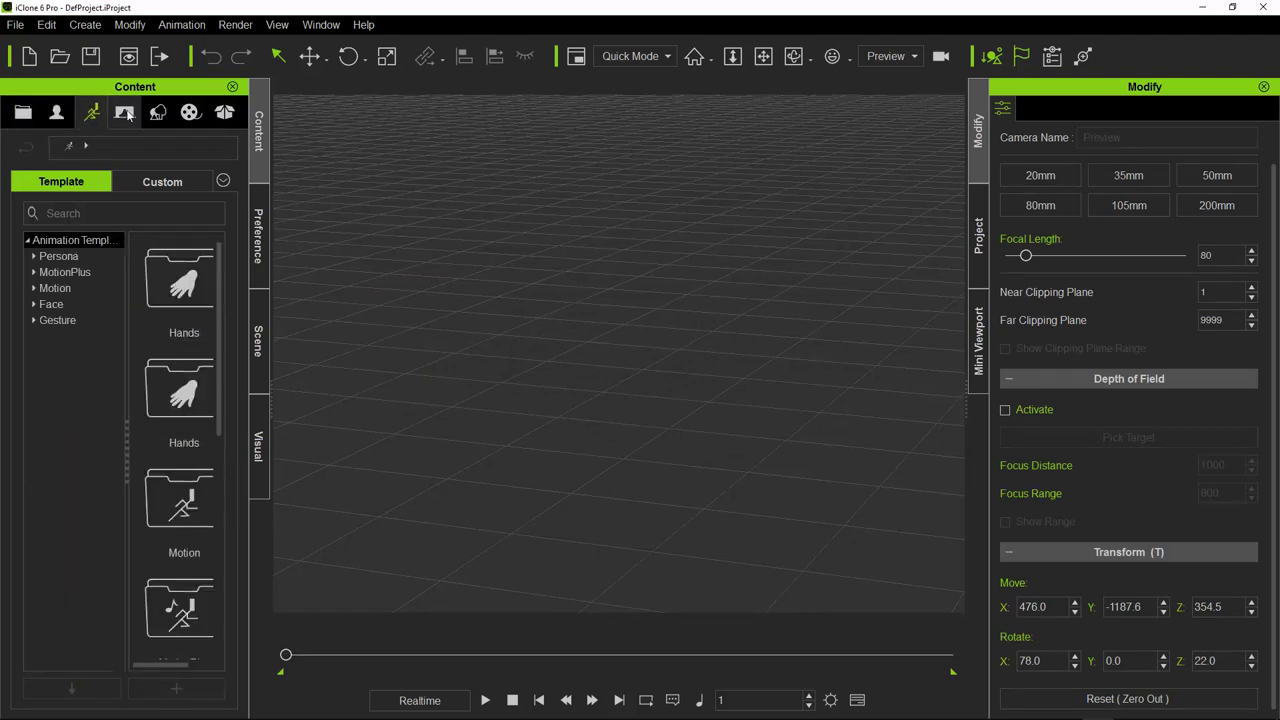
left_click(126, 114)
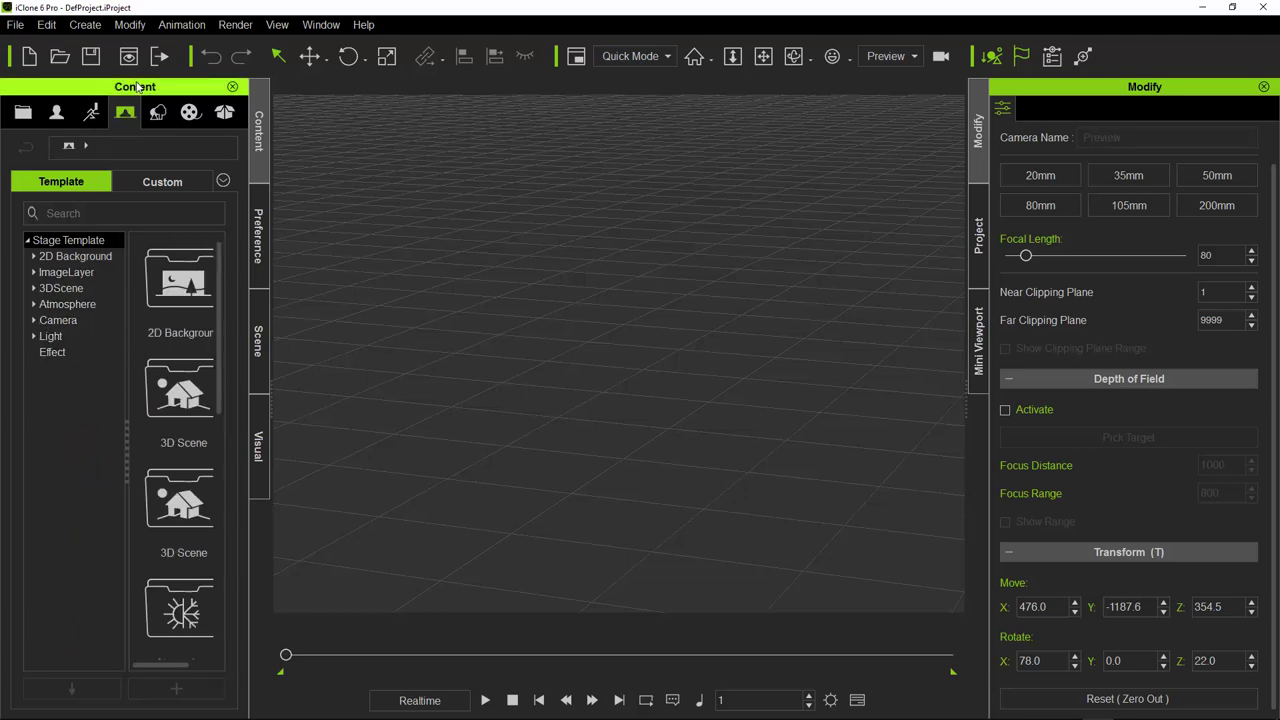
left_click(160, 116)
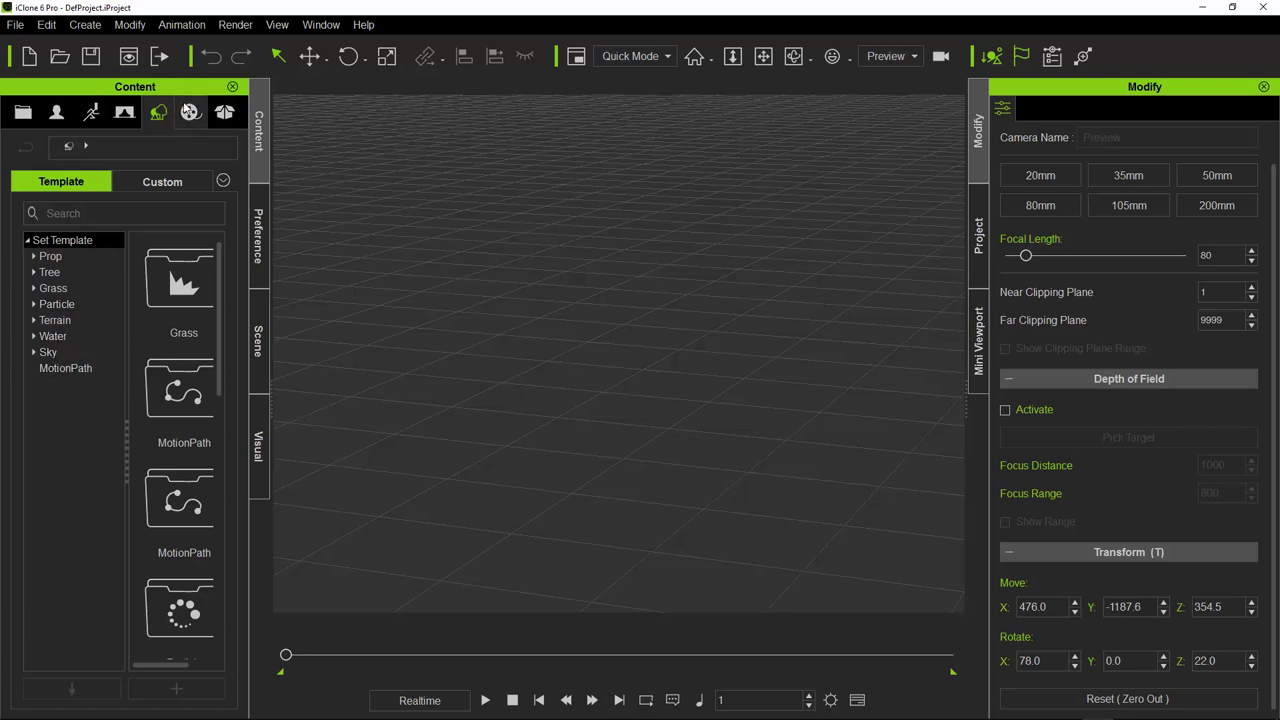
left_click(190, 112)
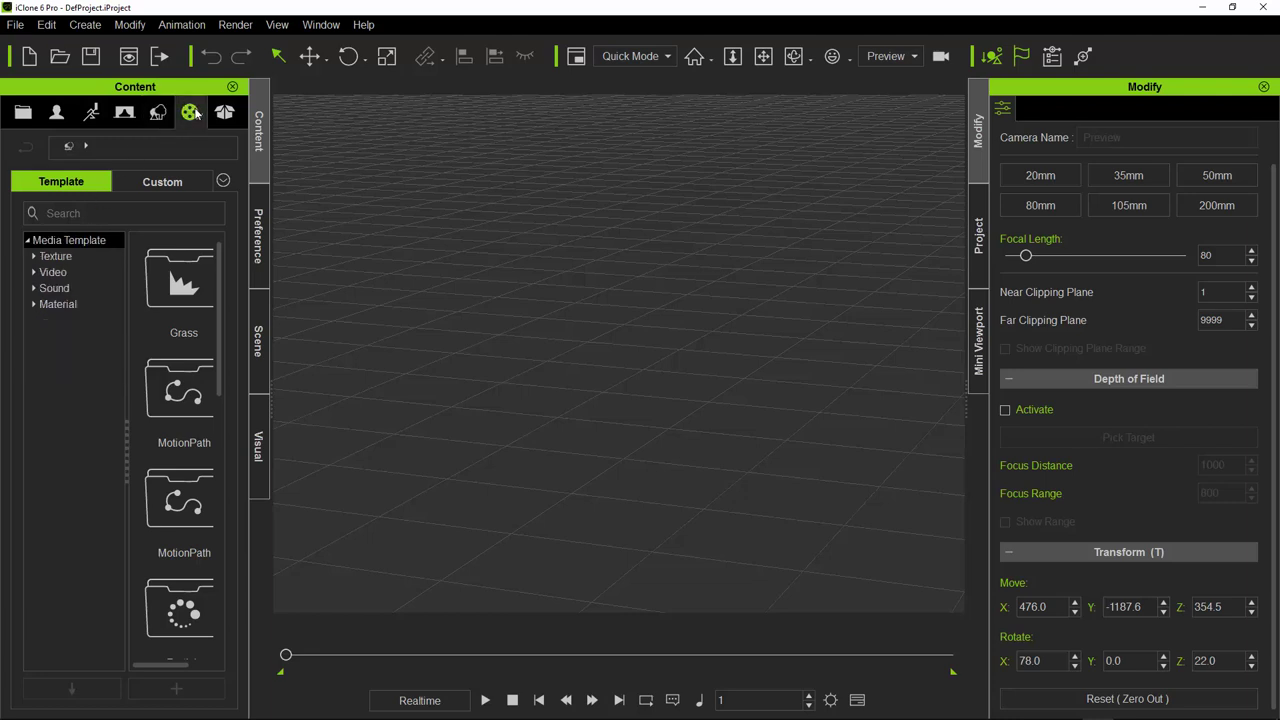
left_click(73, 260)
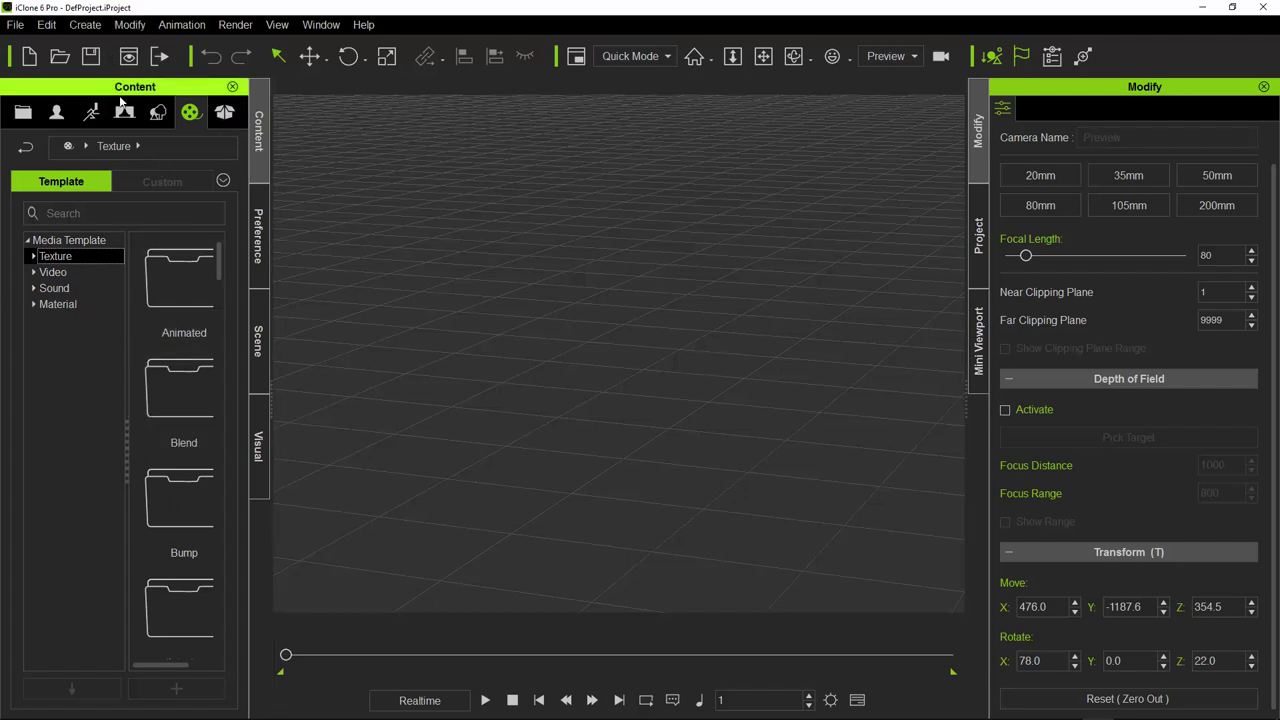
Step: Browse the 3D Blocks props and add the Wall_002 doorway wall from the Wall and Floor set to the scene
left_click(158, 112)
left_click(64, 258)
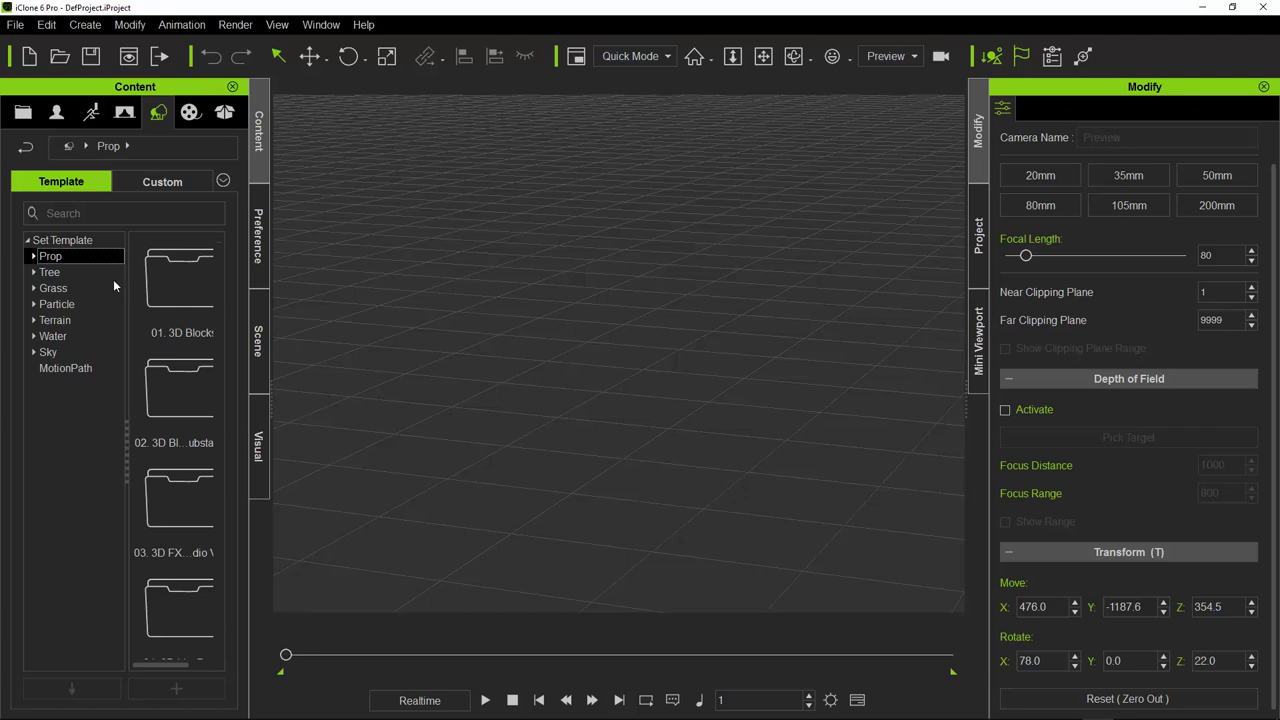
double_click(184, 305)
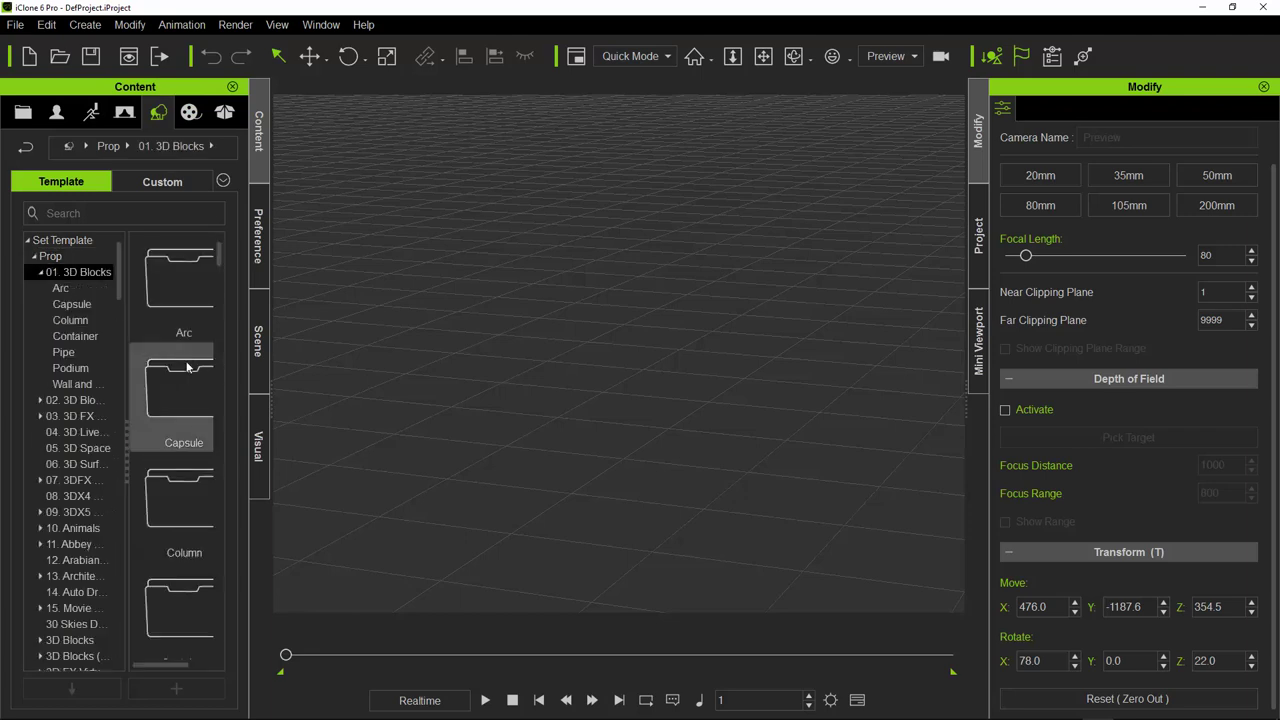
scroll(190, 420, "down", 6)
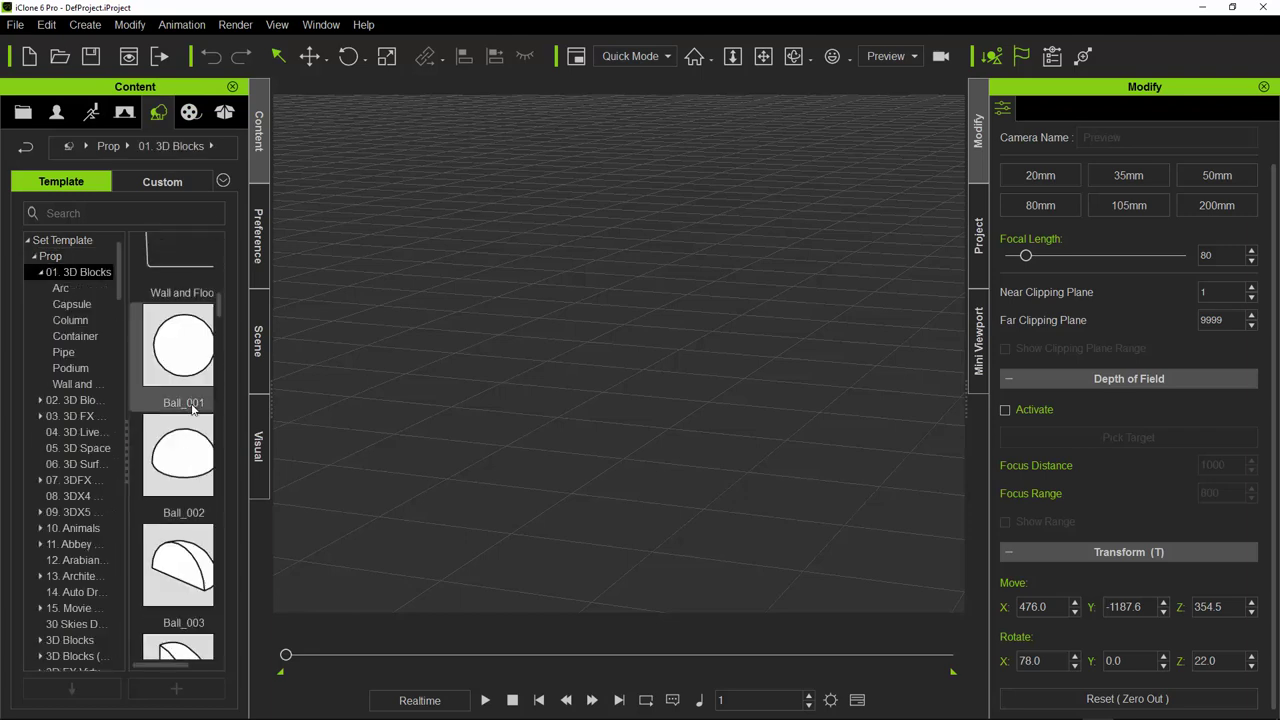
scroll(192, 417, "down", 10)
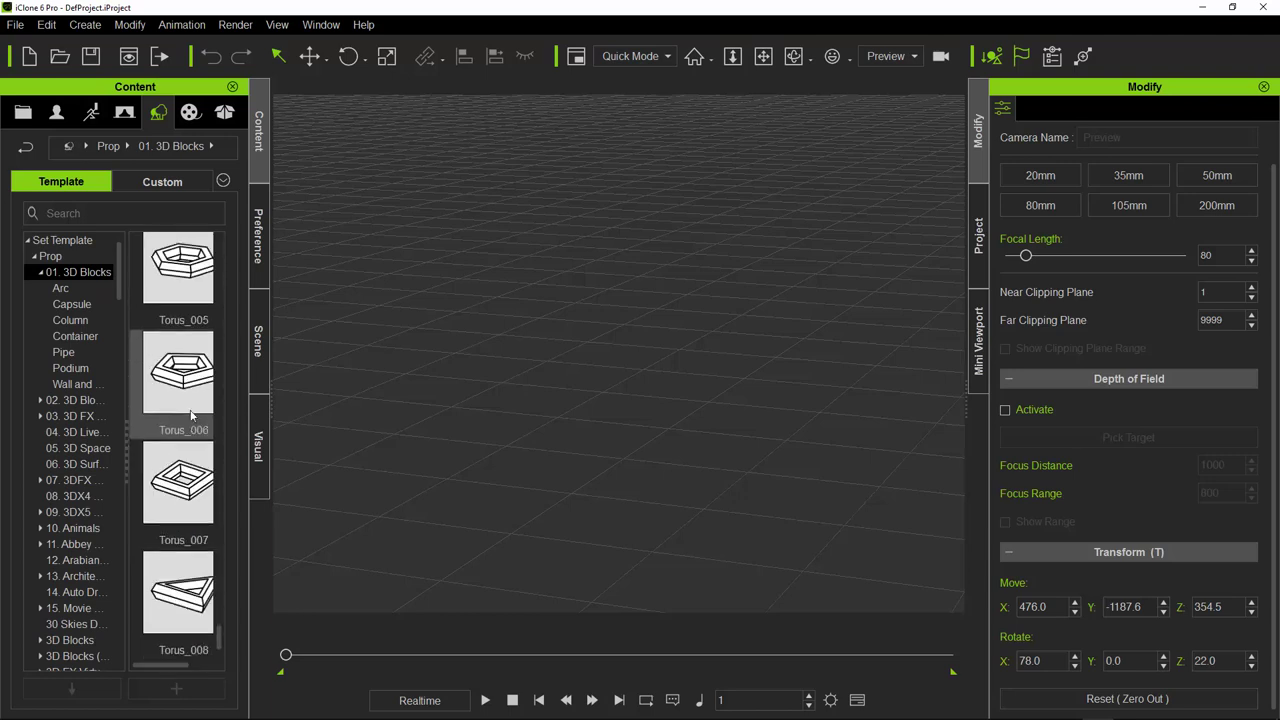
scroll(191, 413, "up", 15)
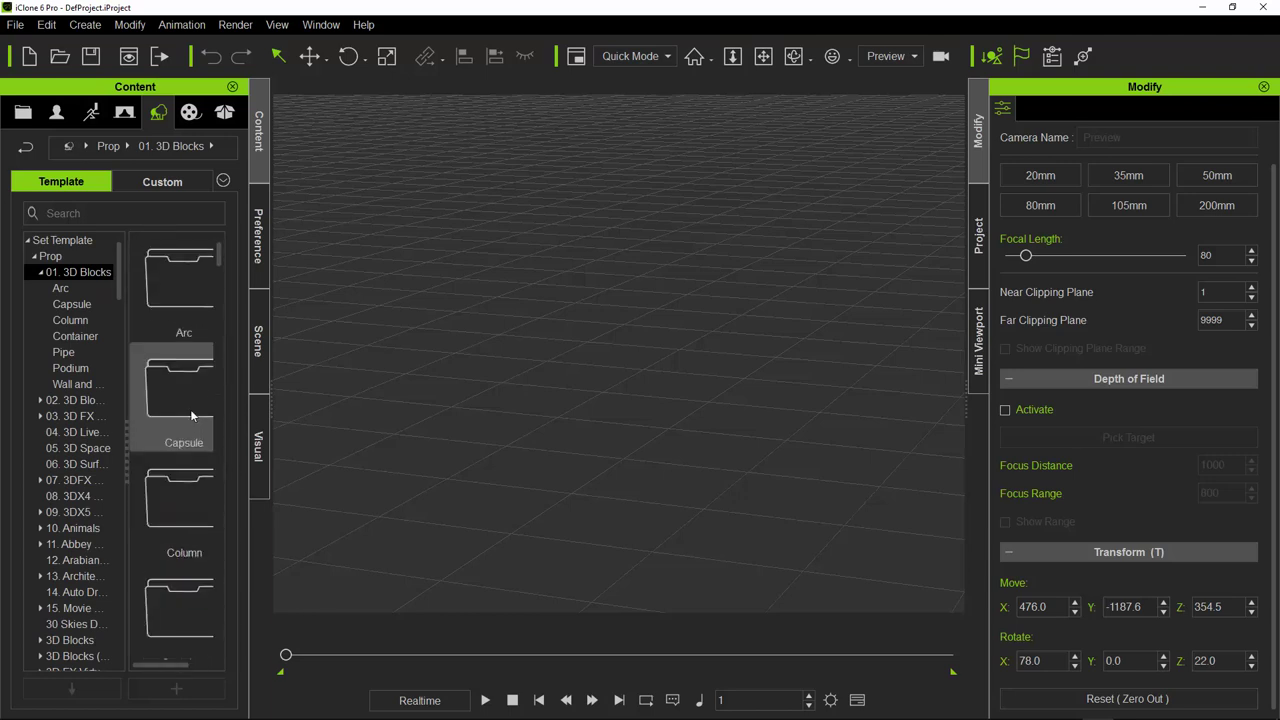
double_click(181, 270)
left_click(72, 384)
left_click_drag(178, 605, 500, 362)
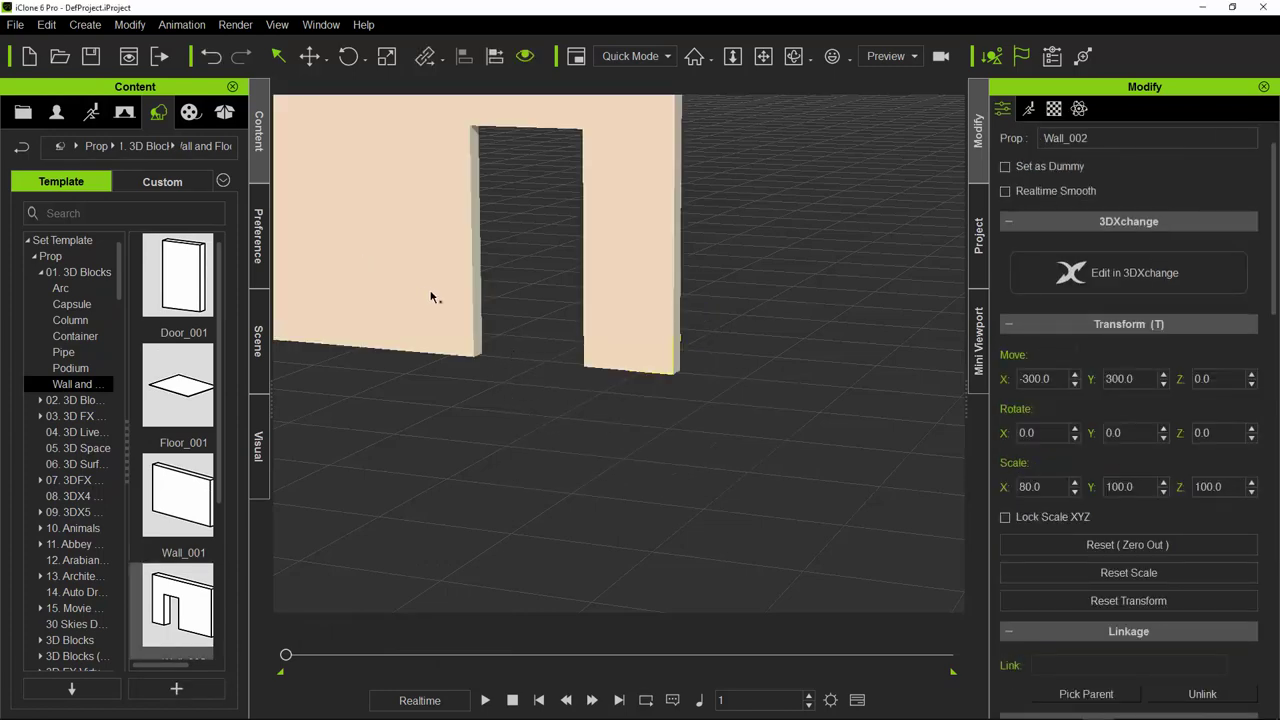
Step: Move the doorway wall across the ground plane to about X -91.8, Y -55.1
scroll(640, 297, "down", 3)
right_click_drag(640, 297, 466, 234)
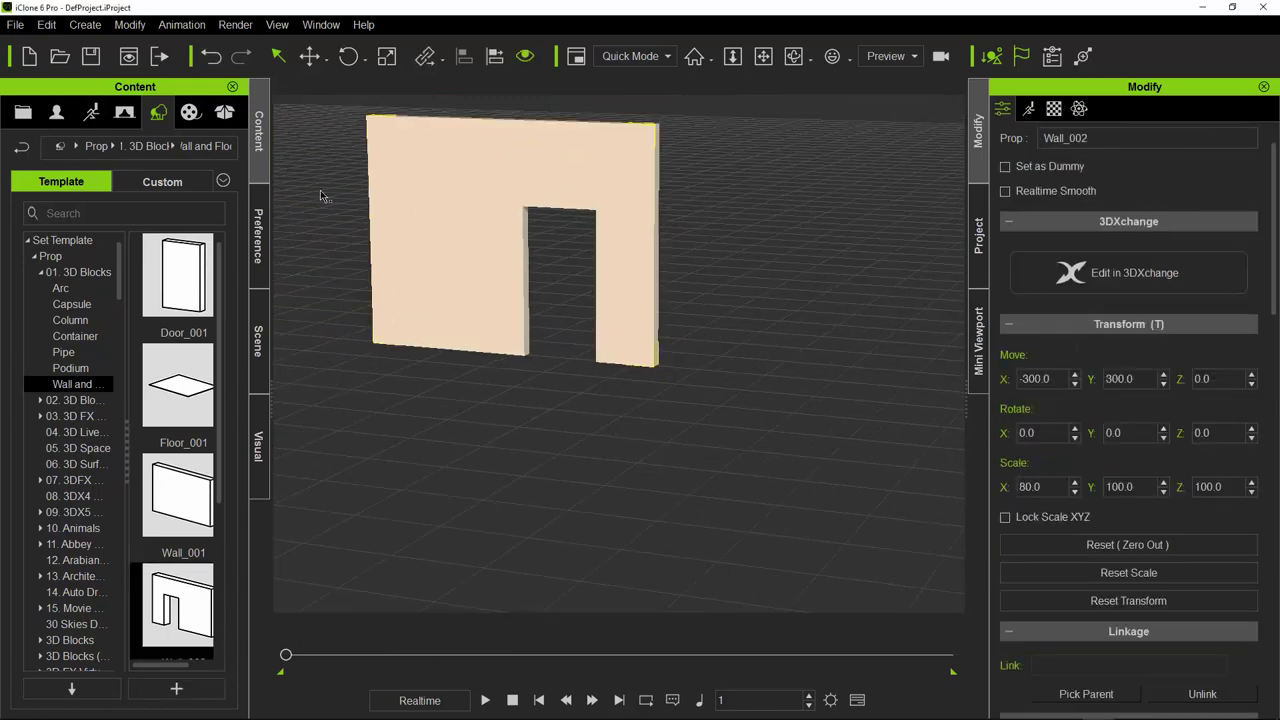
right_click_drag(320, 195, 591, 309)
left_click(309, 57)
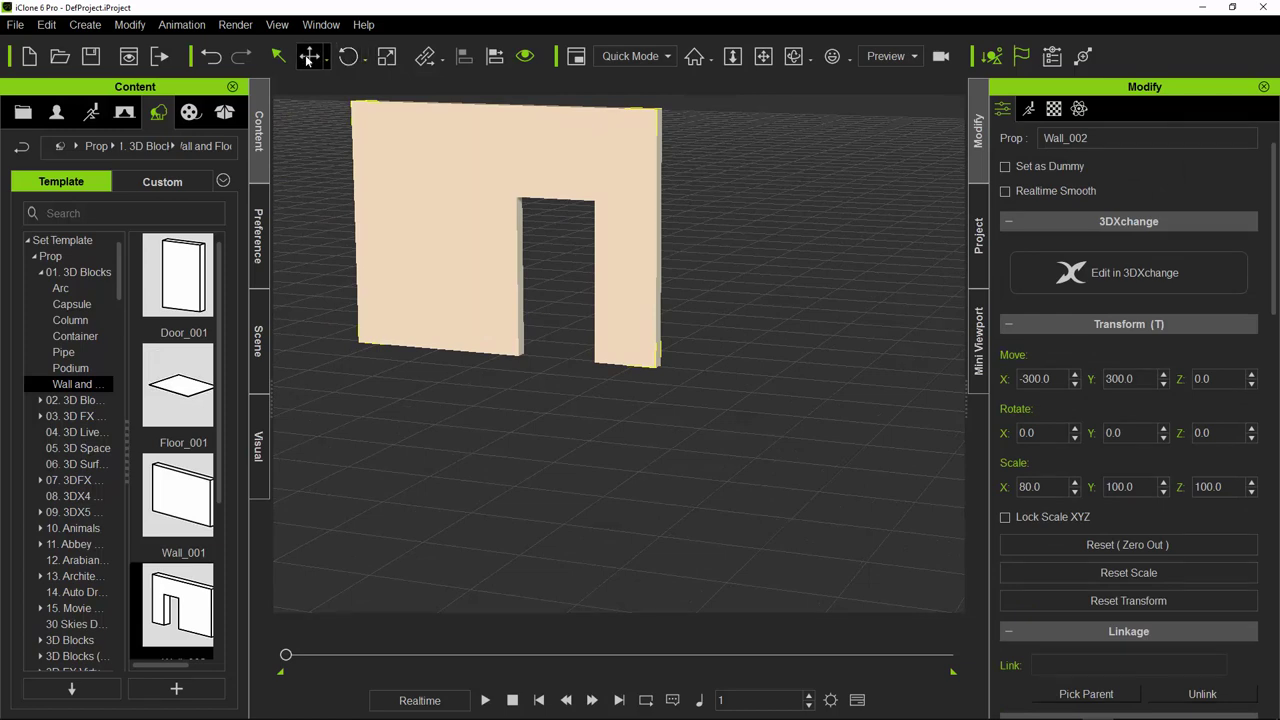
left_click_drag(580, 363, 686, 365)
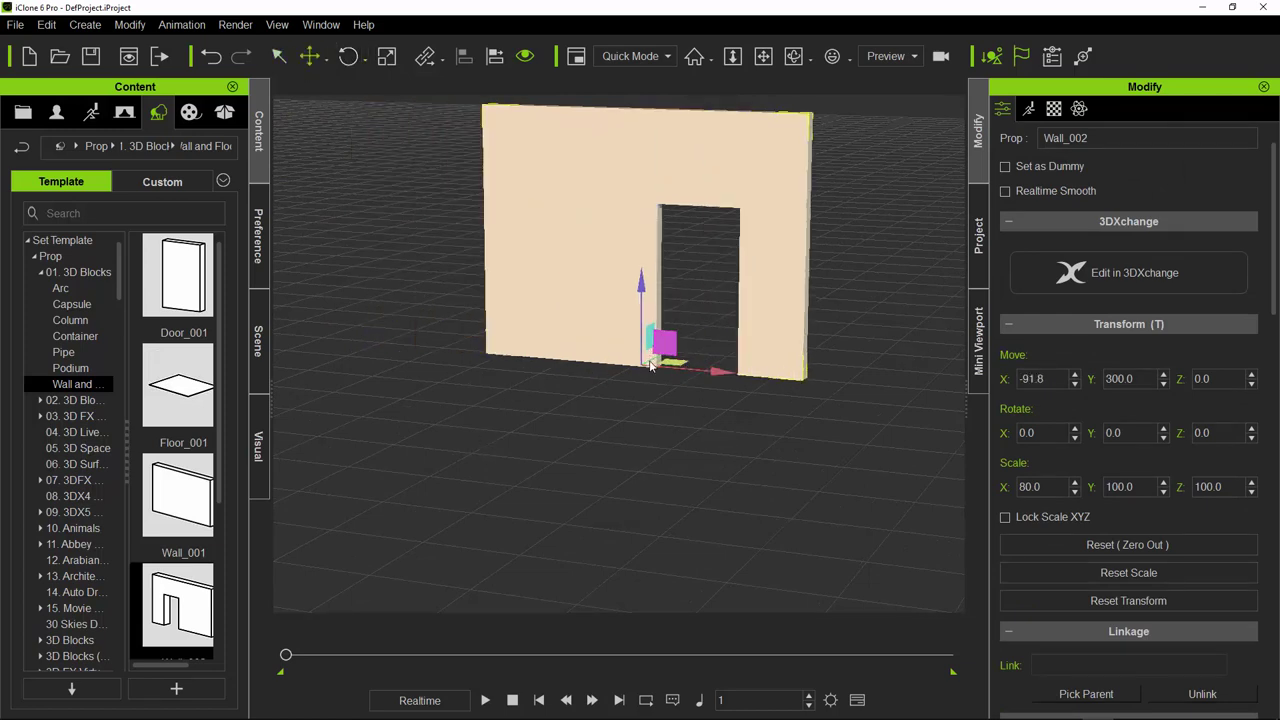
left_click_drag(651, 361, 549, 455)
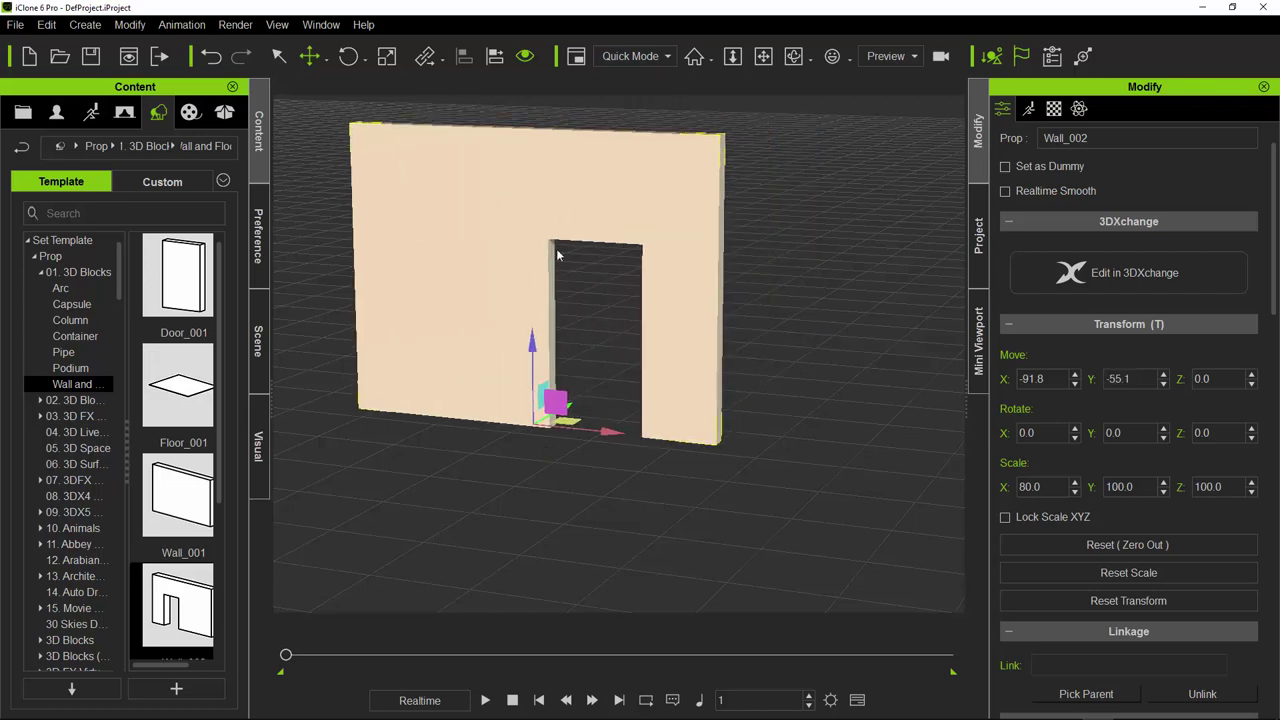
Step: Load the image 1e9ace79f87a5d0787a8d9ae02a2bd68 from the Pictures folder as the doorway wall's Diffuse texture
left_click(1030, 108)
left_click(1054, 108)
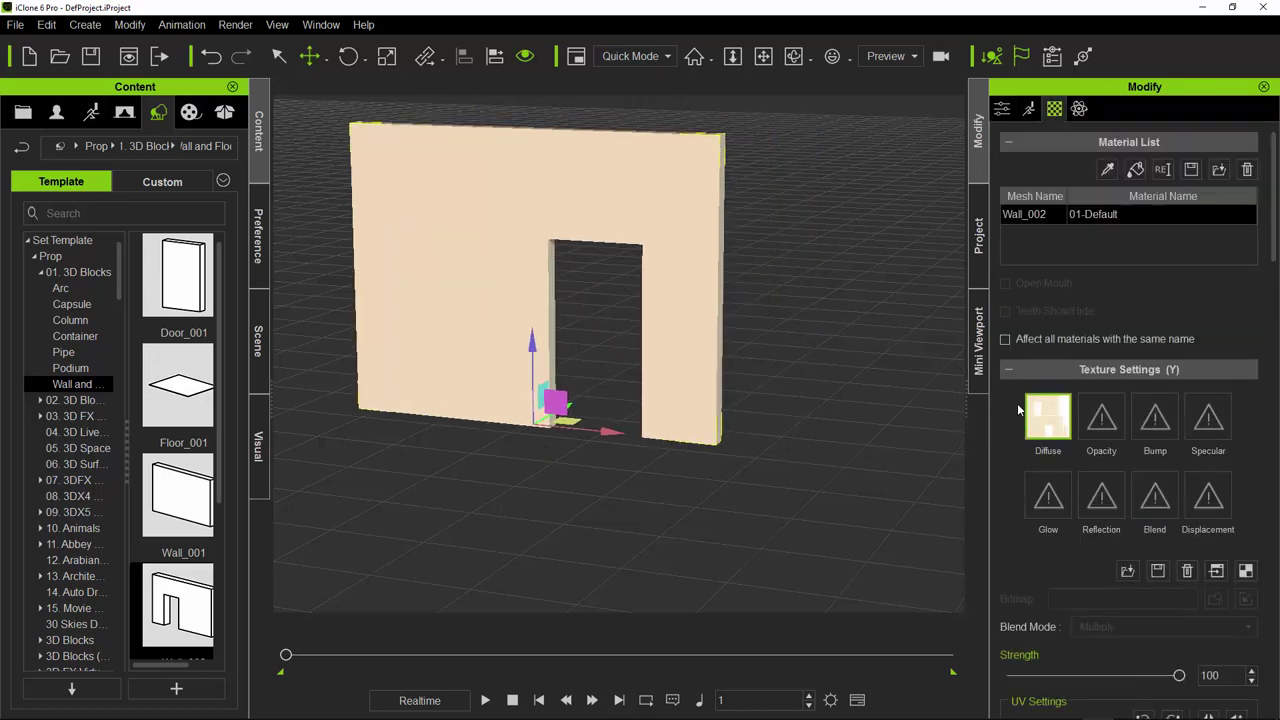
double_click(1046, 428)
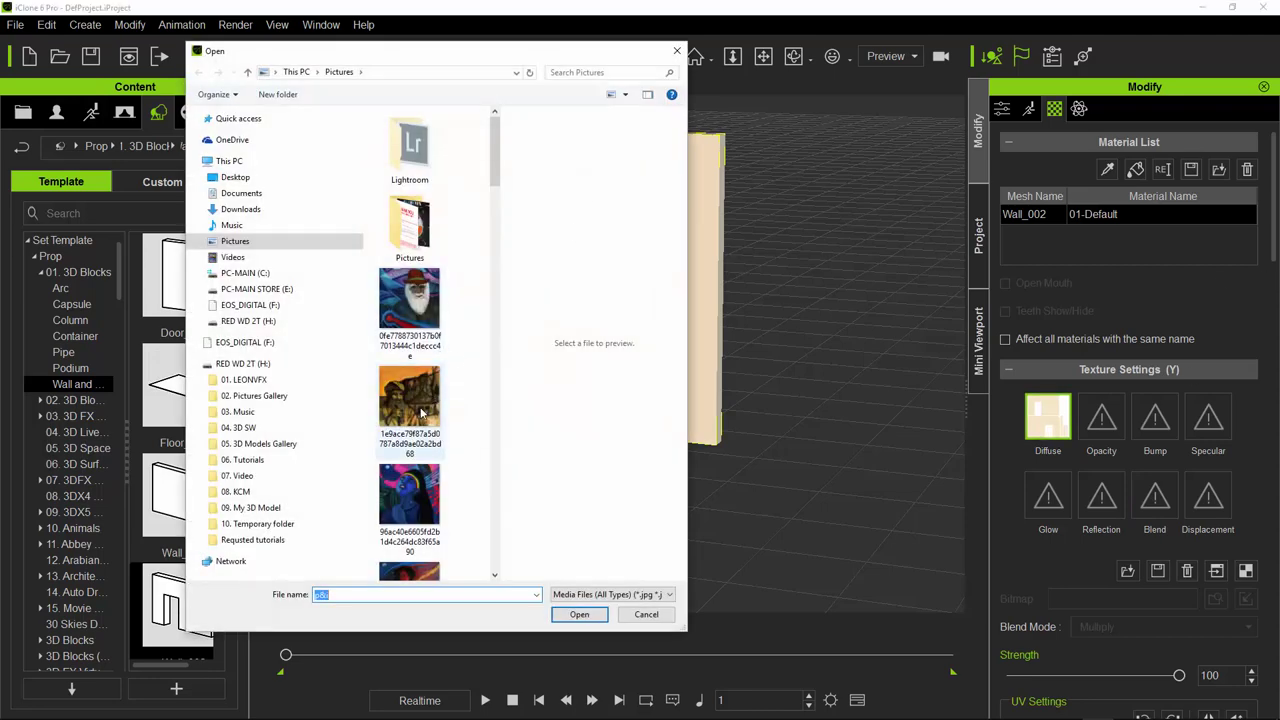
left_click(422, 412)
left_click(579, 614)
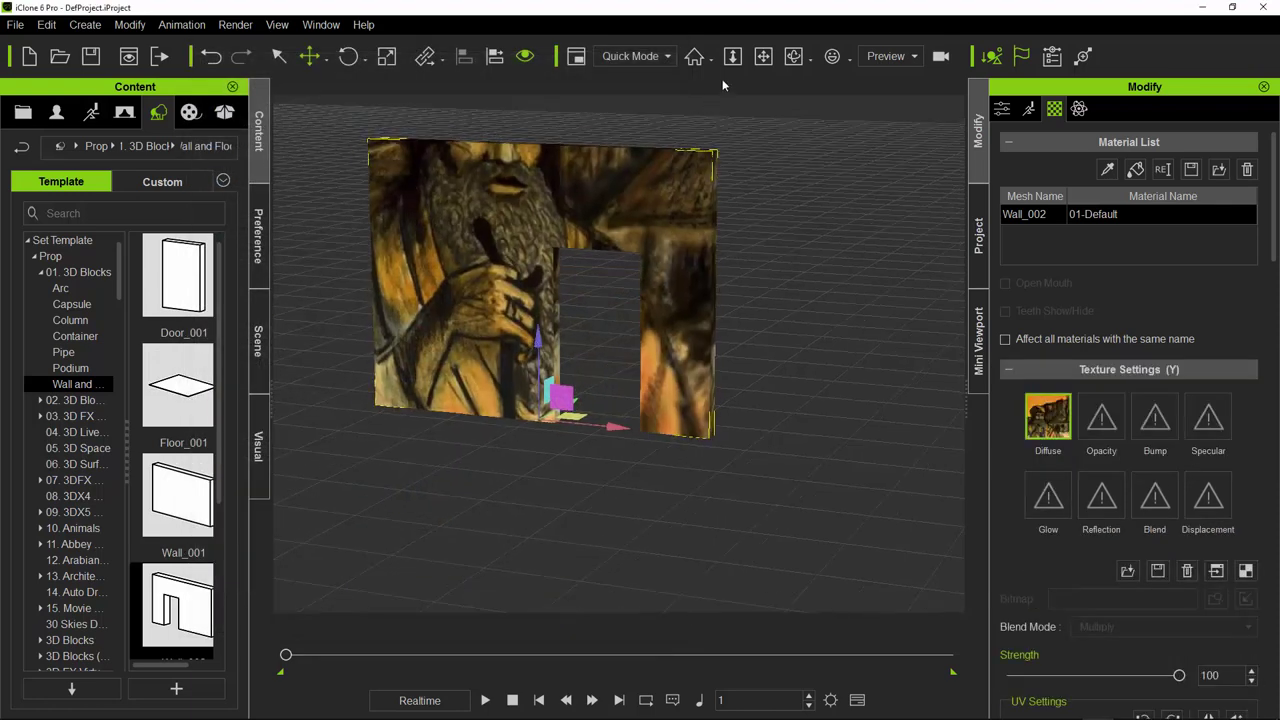
Step: Add the Floor_001 and Wall_001 props to the scene beside the textured doorway wall
left_click(763, 56)
left_click_drag(750, 343, 681, 423)
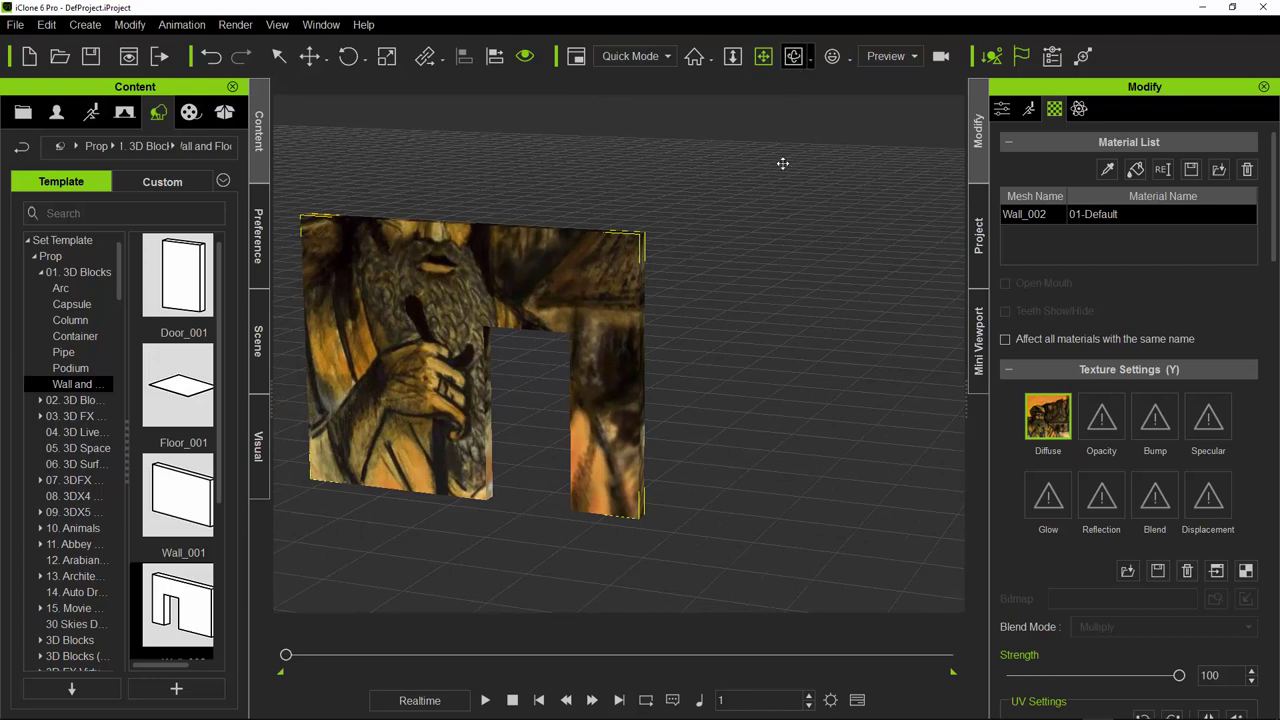
left_click_drag(782, 163, 398, 410)
double_click(184, 398)
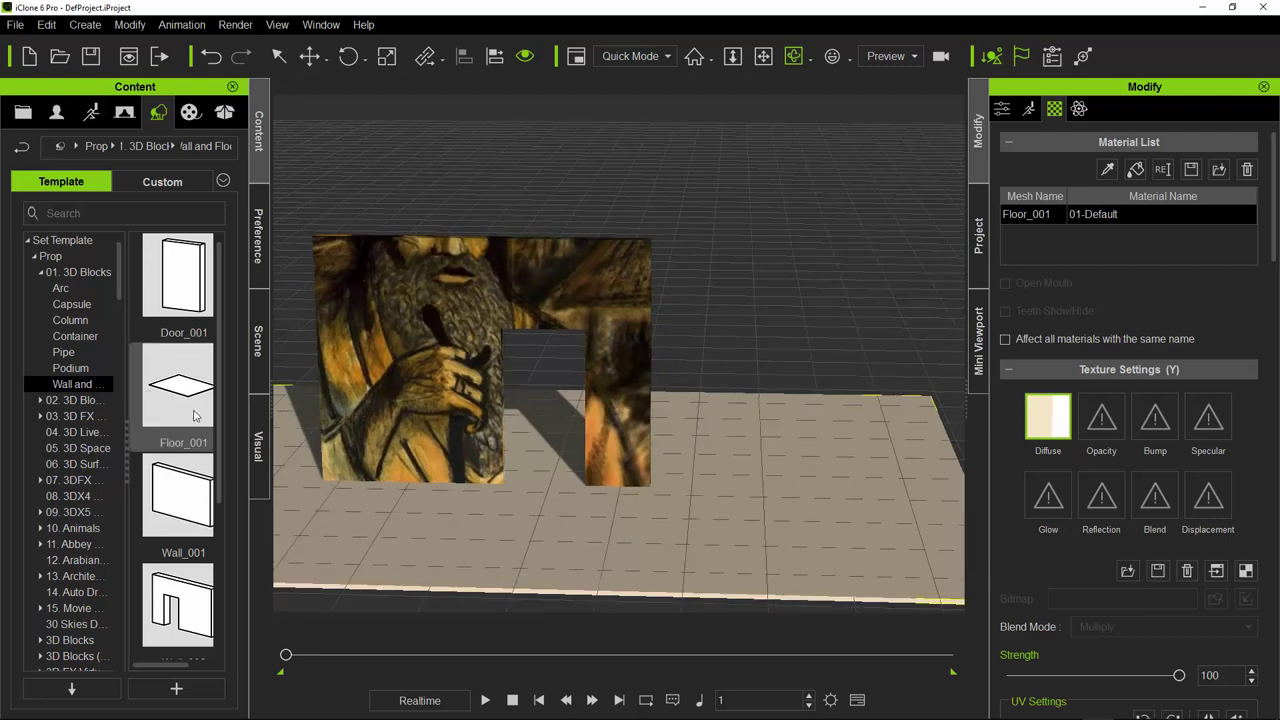
double_click(180, 505)
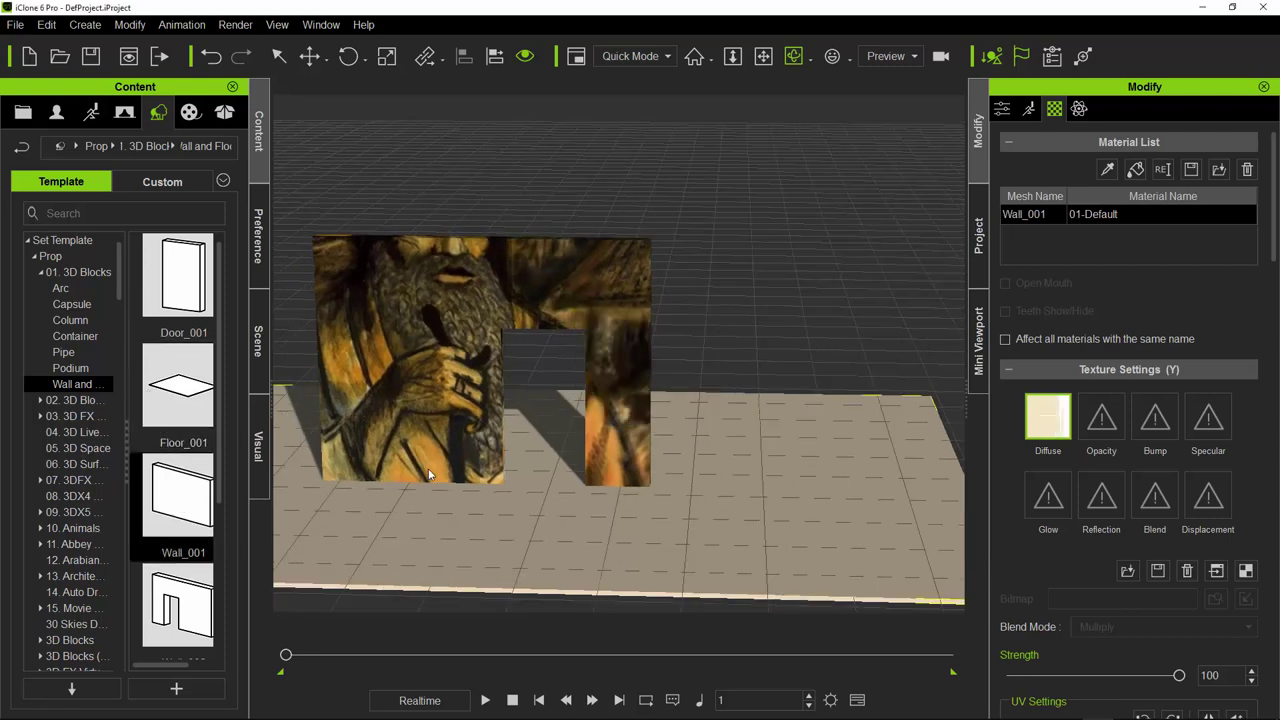
Step: Rotate the plain wall about its vertical axis so it stands perpendicular to the doorway wall
left_click(348, 56)
left_click_drag(590, 474, 524, 486)
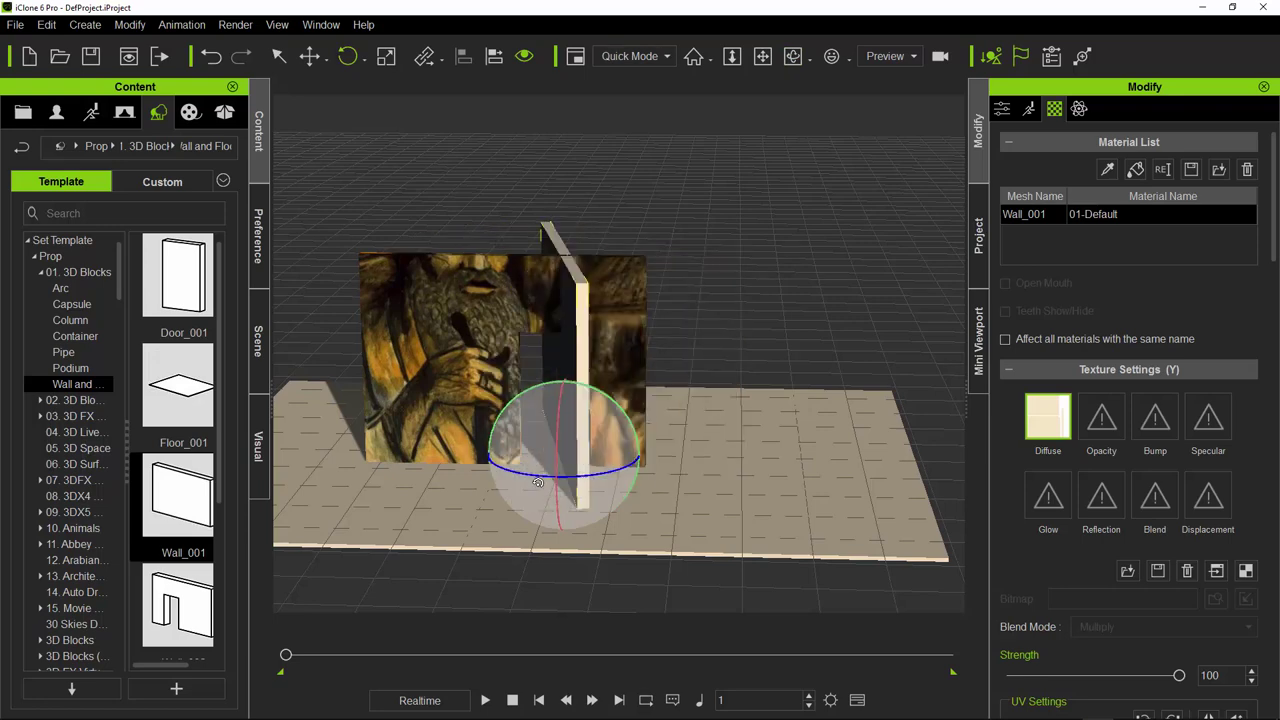
right_click_drag(524, 486, 258, 243)
Step: Enable Angle Snap in the preferences with a 90-degree increment and return to the Content library
left_click(257, 243)
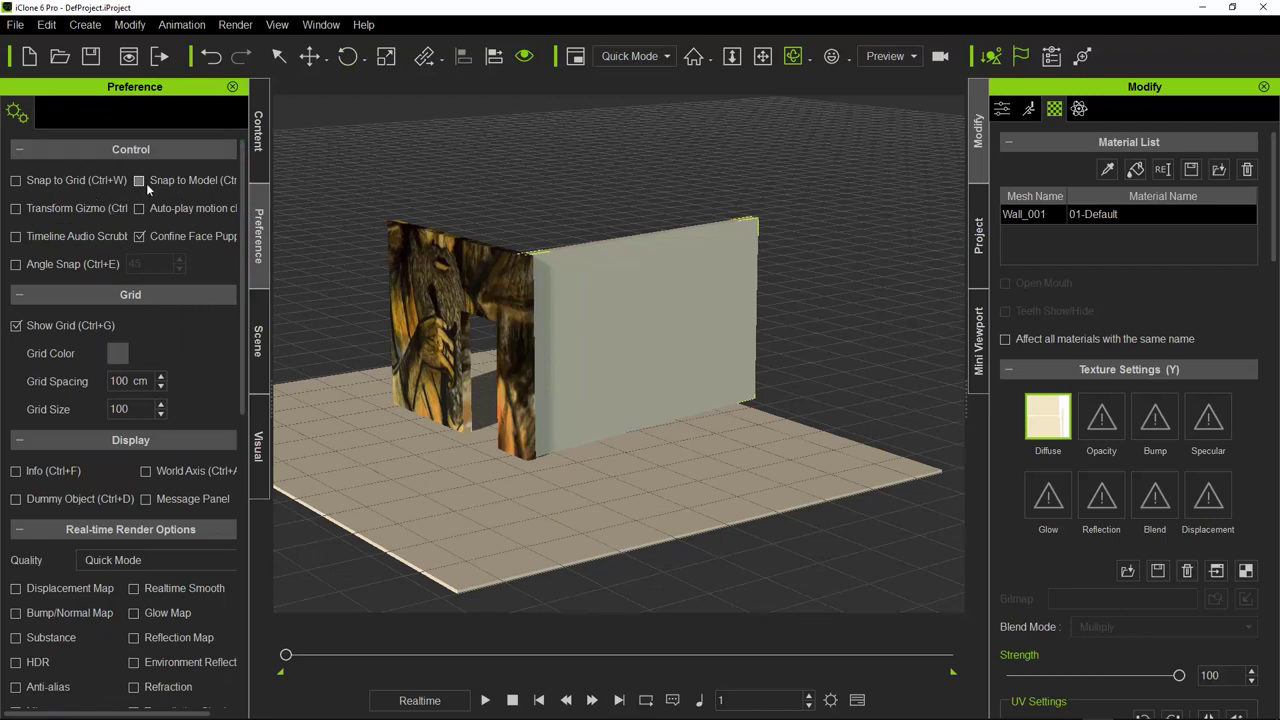
left_click(16, 265)
type("90")
left_click(257, 140)
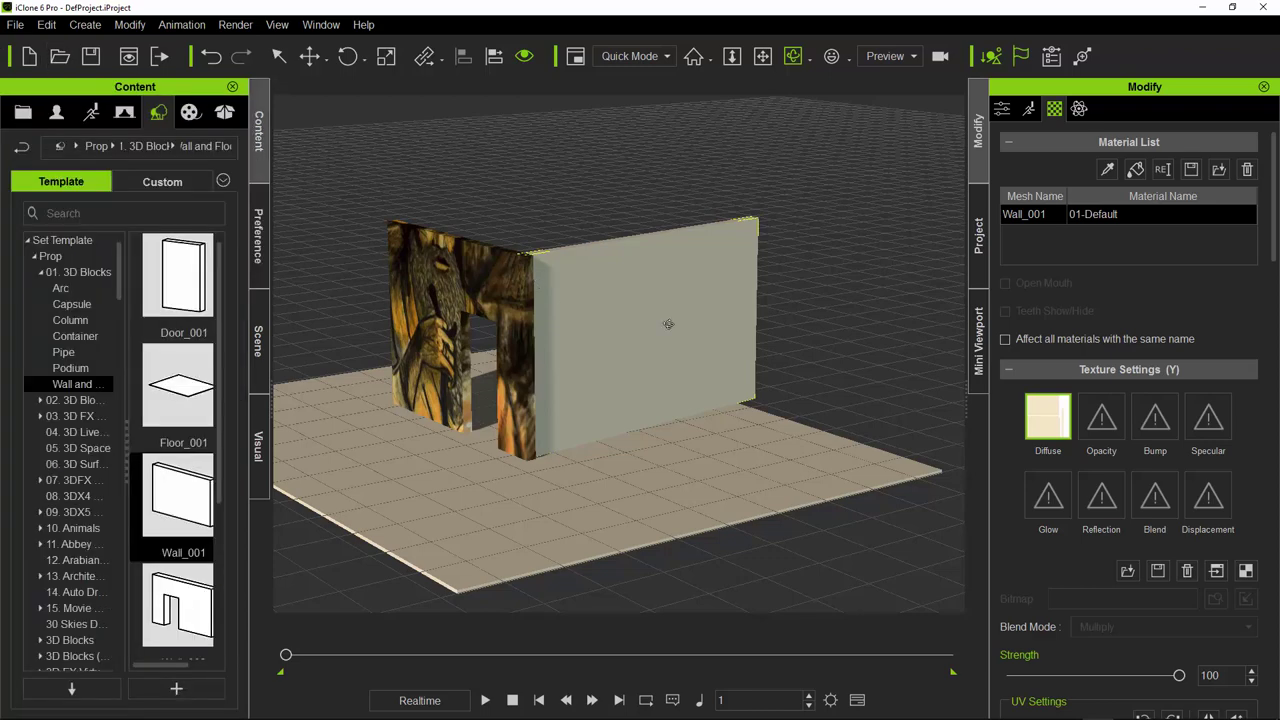
Step: Rotate the doorway wall about its vertical axis with angle snapping and select the floor
left_click(348, 56)
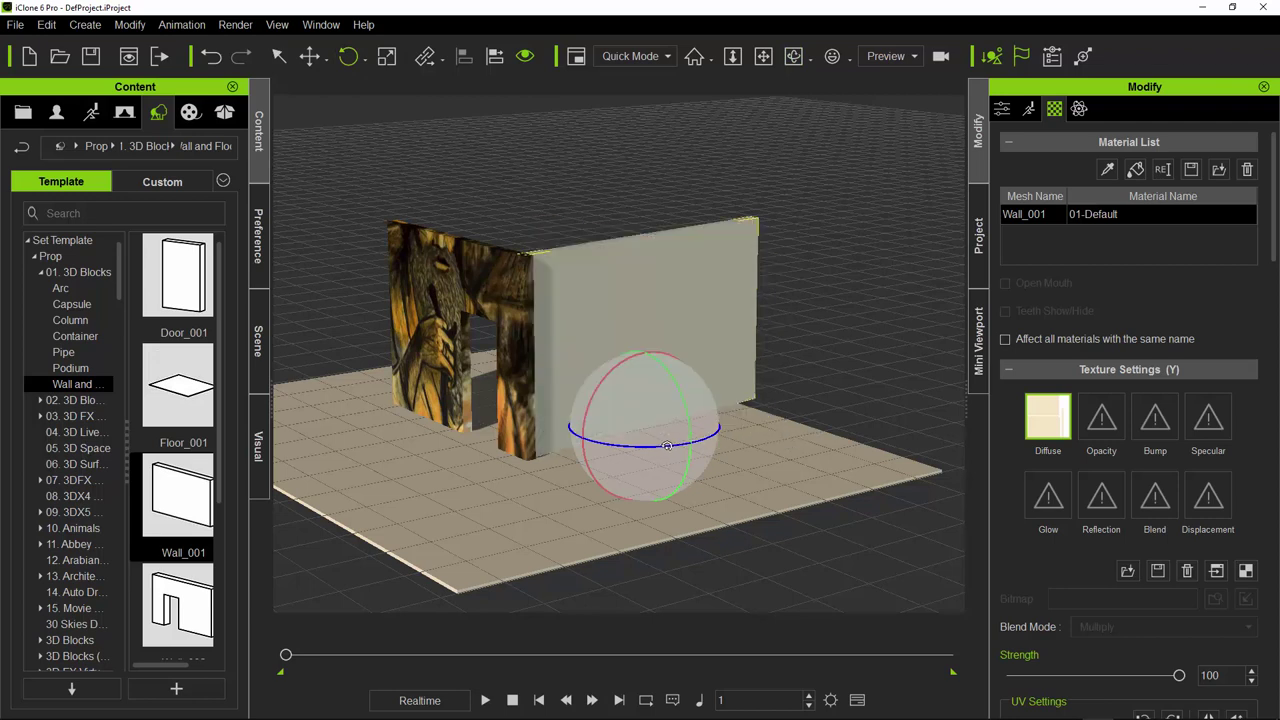
left_click(310, 56)
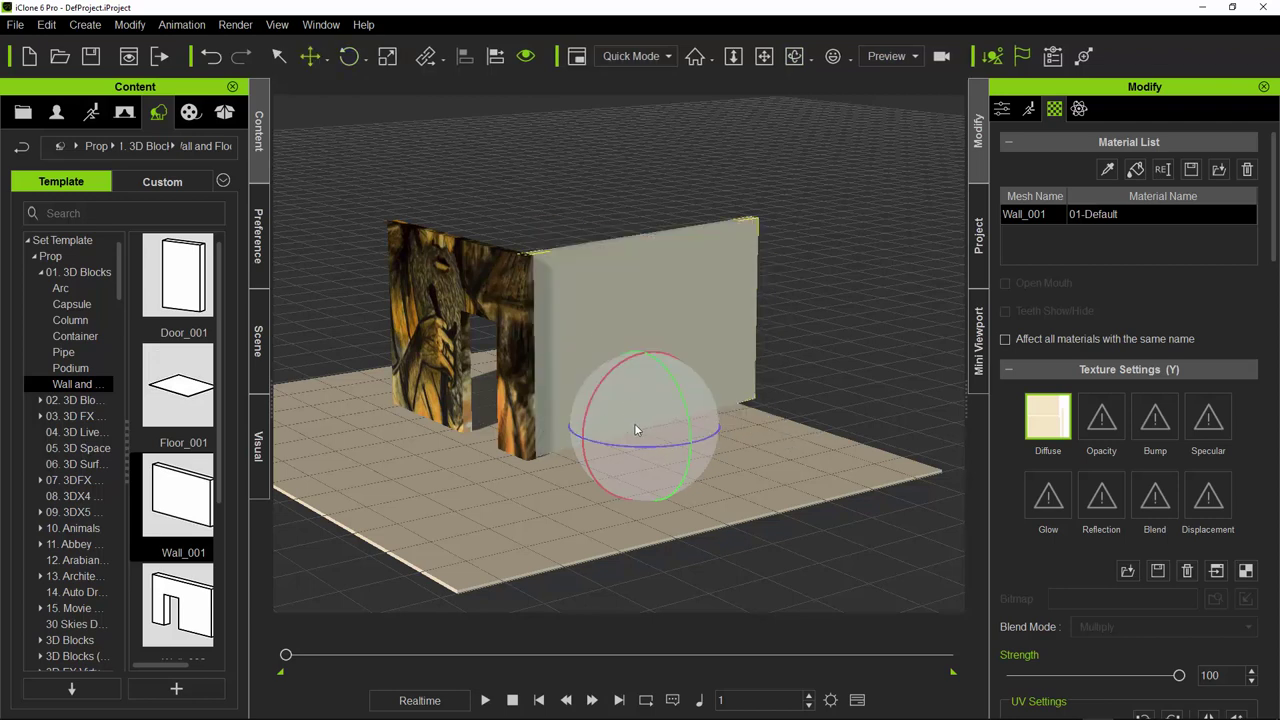
left_click_drag(683, 442, 704, 459)
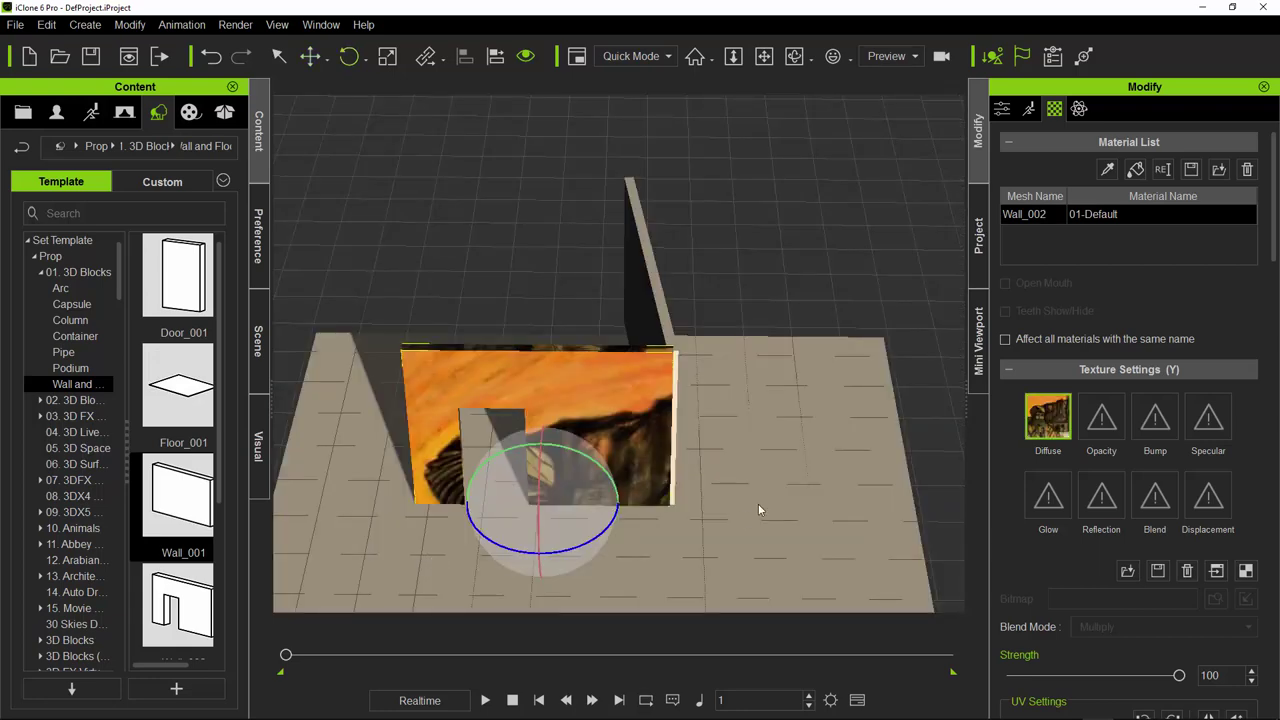
left_click(734, 472)
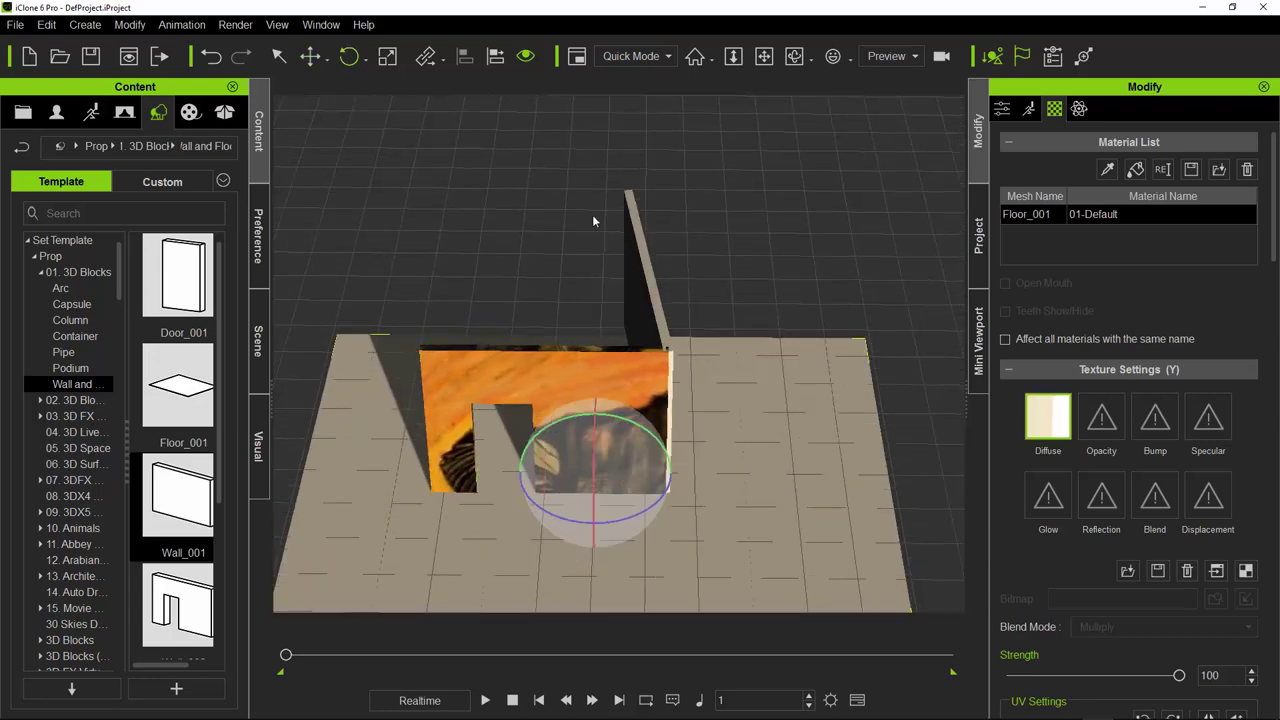
Step: Start a new project without saving the current one and view the available render quality modes
key("ctrl+n")
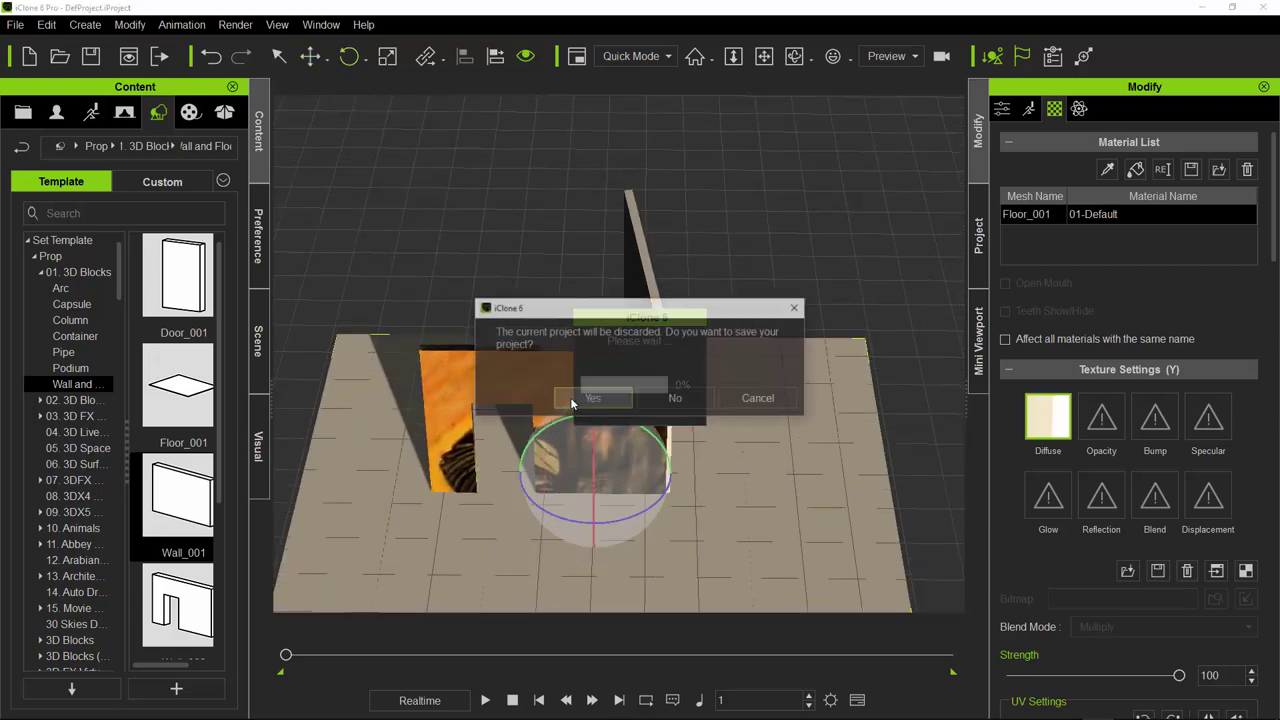
key("n")
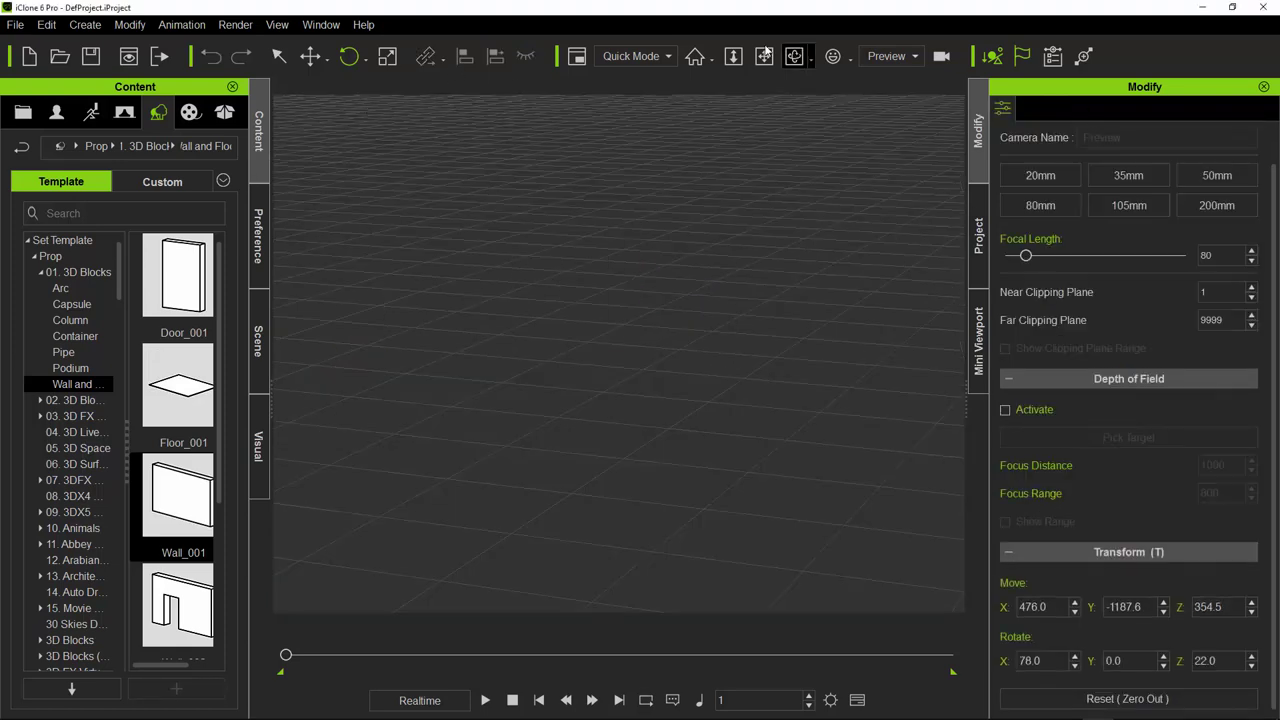
left_click(665, 58)
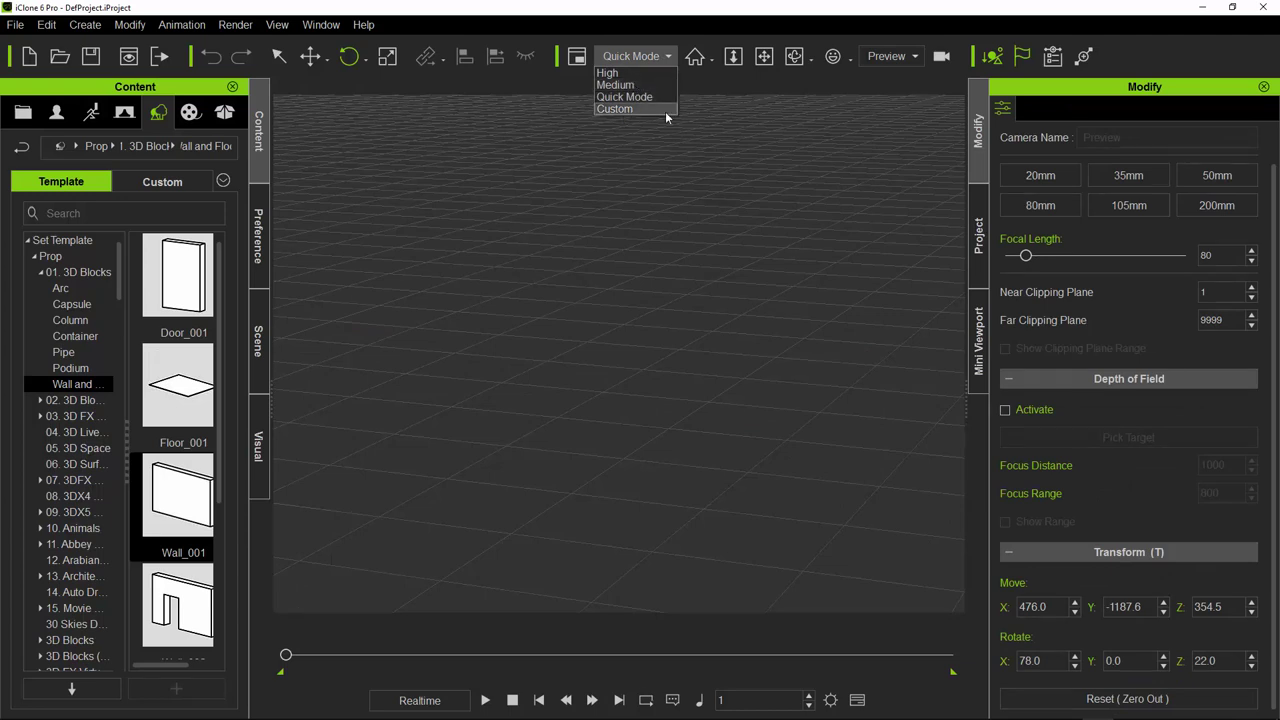
left_click(737, 150)
left_click(650, 60)
Step: Create a primitive Box and activate the Move tool for it
left_click(88, 26)
mouse_move(108, 52)
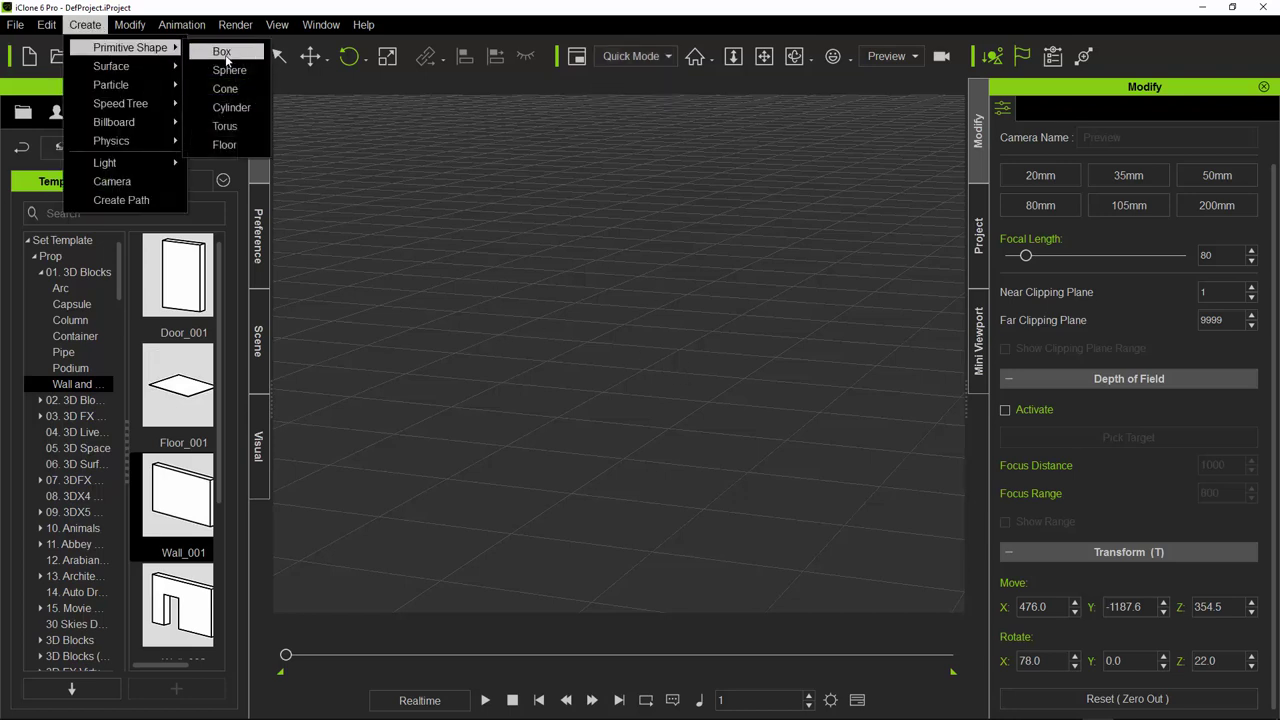
left_click(222, 51)
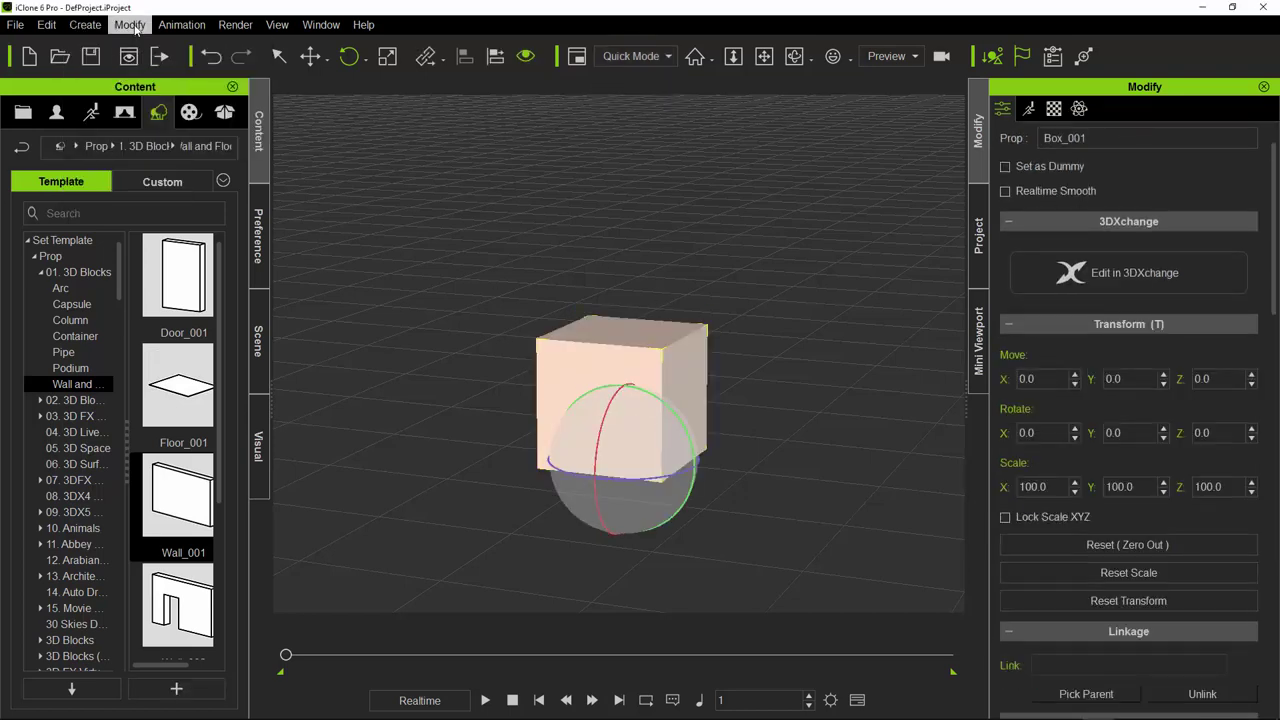
left_click(313, 58)
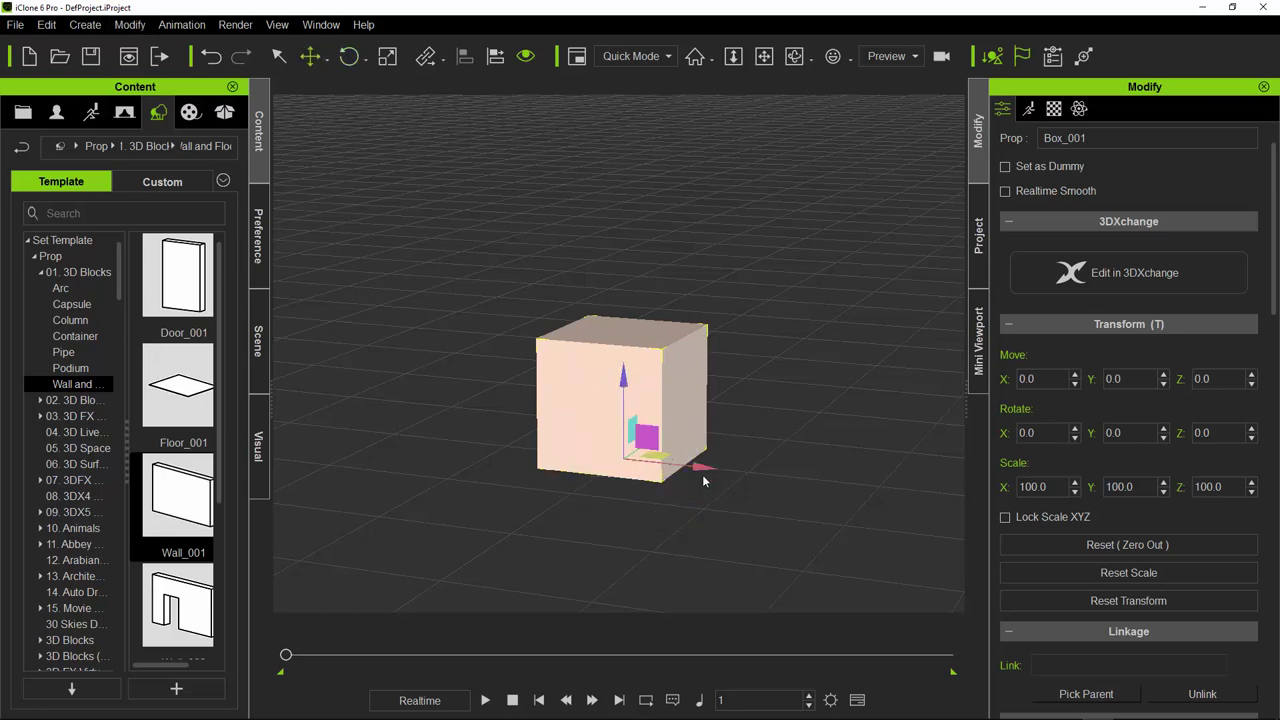
Step: Duplicate the box twice with the Move tool, spacing the three boxes apart on the ground plane
left_click_drag(700, 471, 615, 362)
left_click_drag(828, 408, 830, 406, "ctrl")
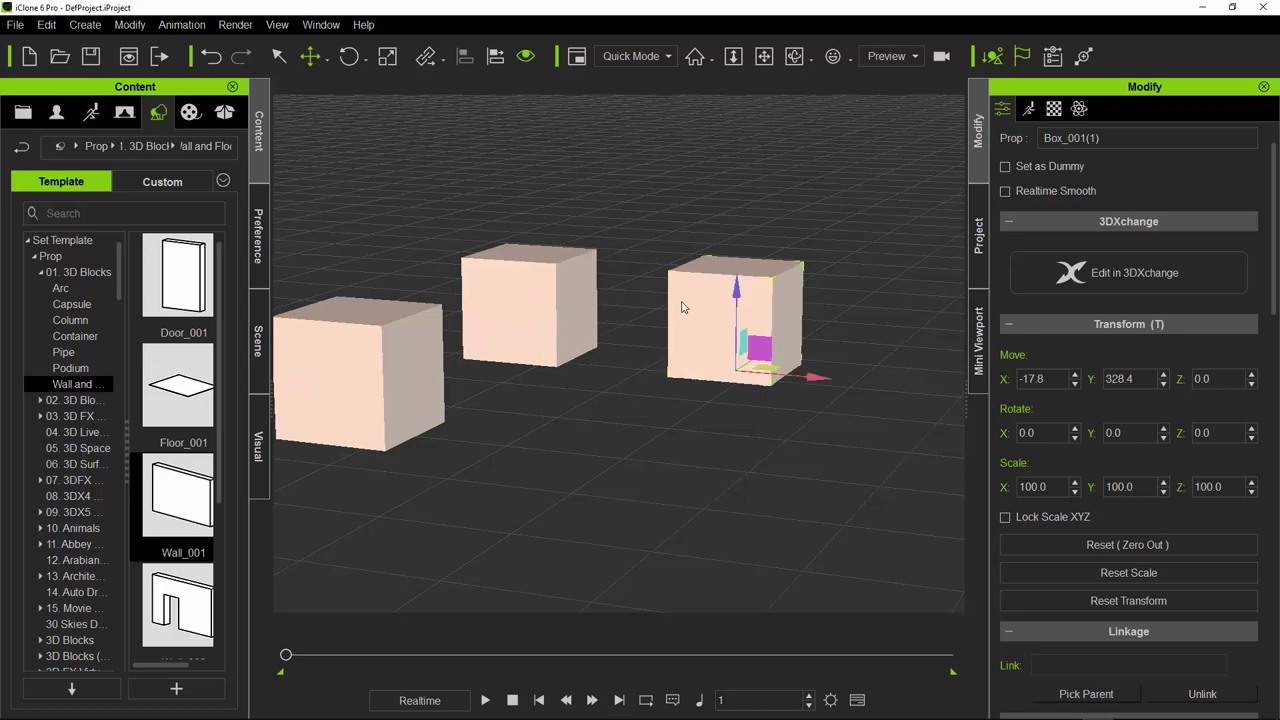
scroll(772, 178, "down", 1)
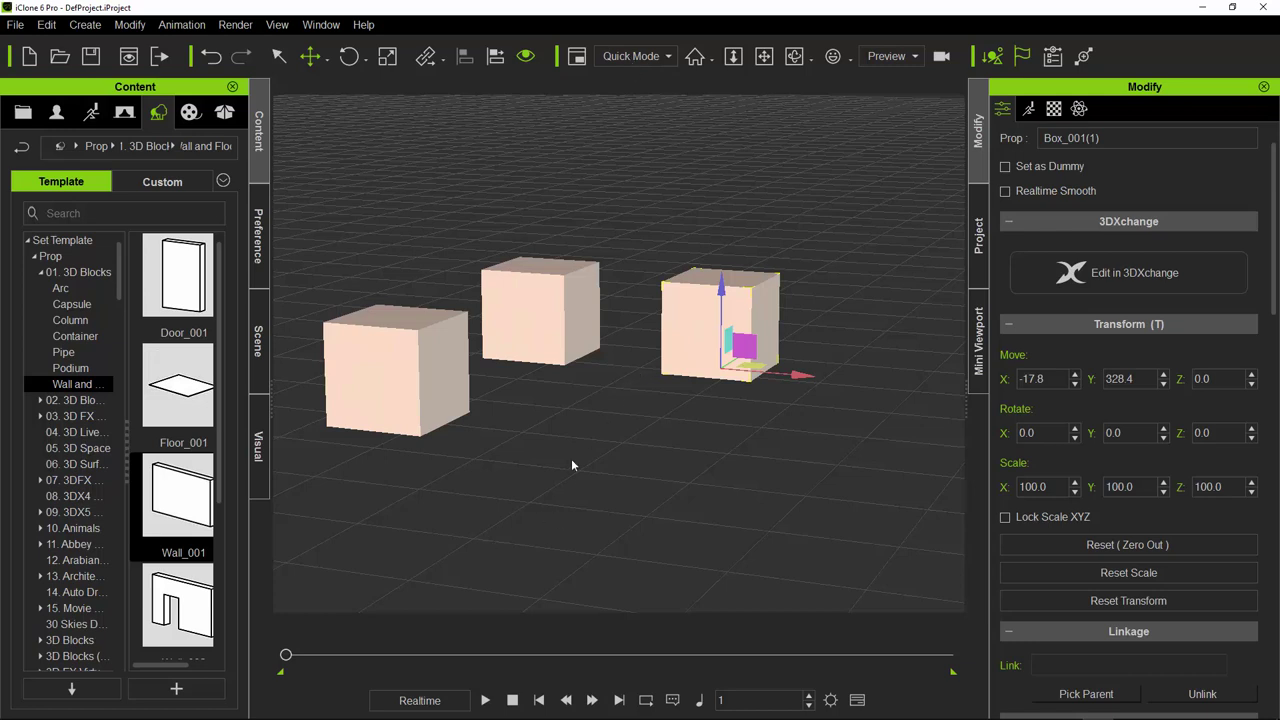
scroll(657, 197, "down", 1)
Step: Set the render quality to High and examine the three boxes in the viewport from different distances
left_click(668, 57)
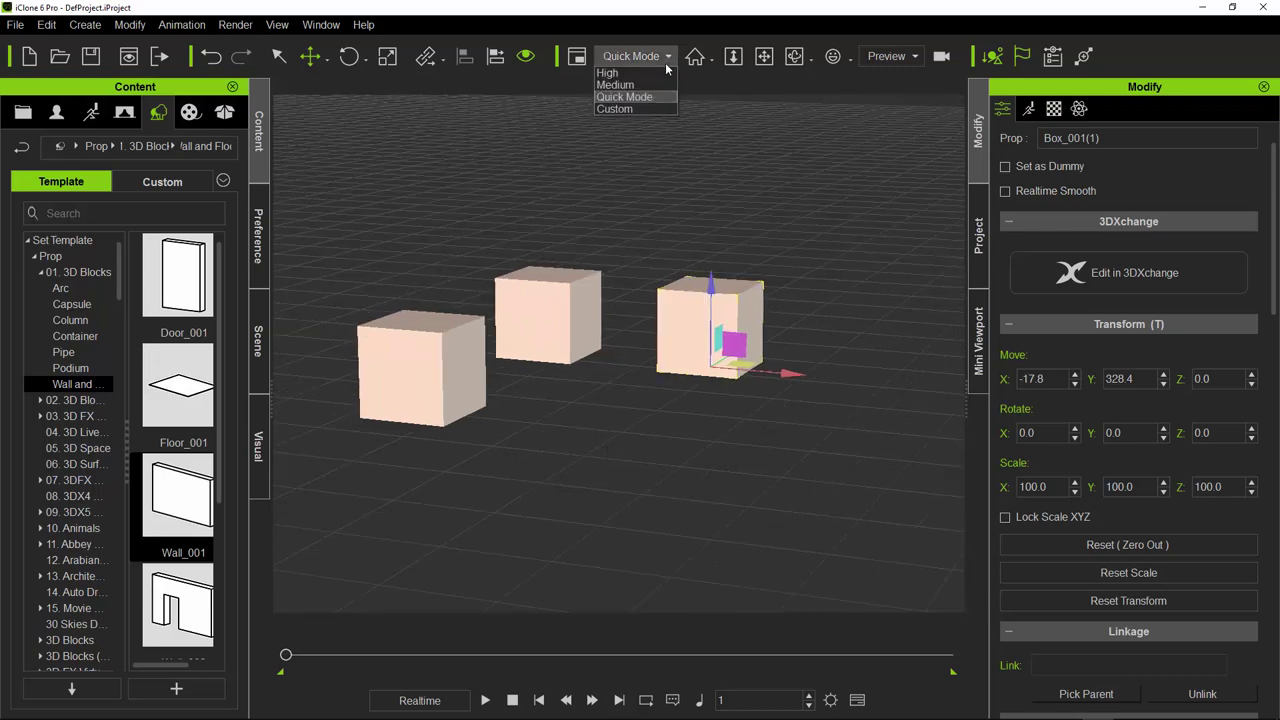
left_click(609, 74)
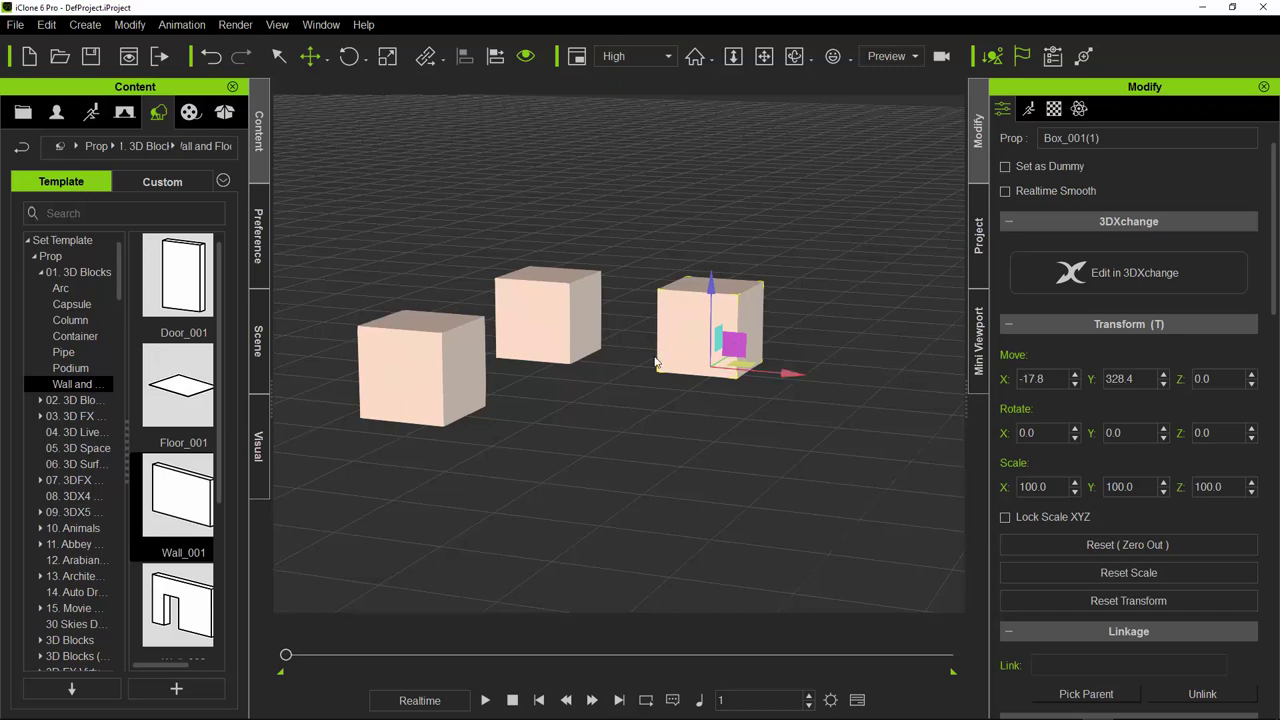
scroll(649, 328, "down", 3)
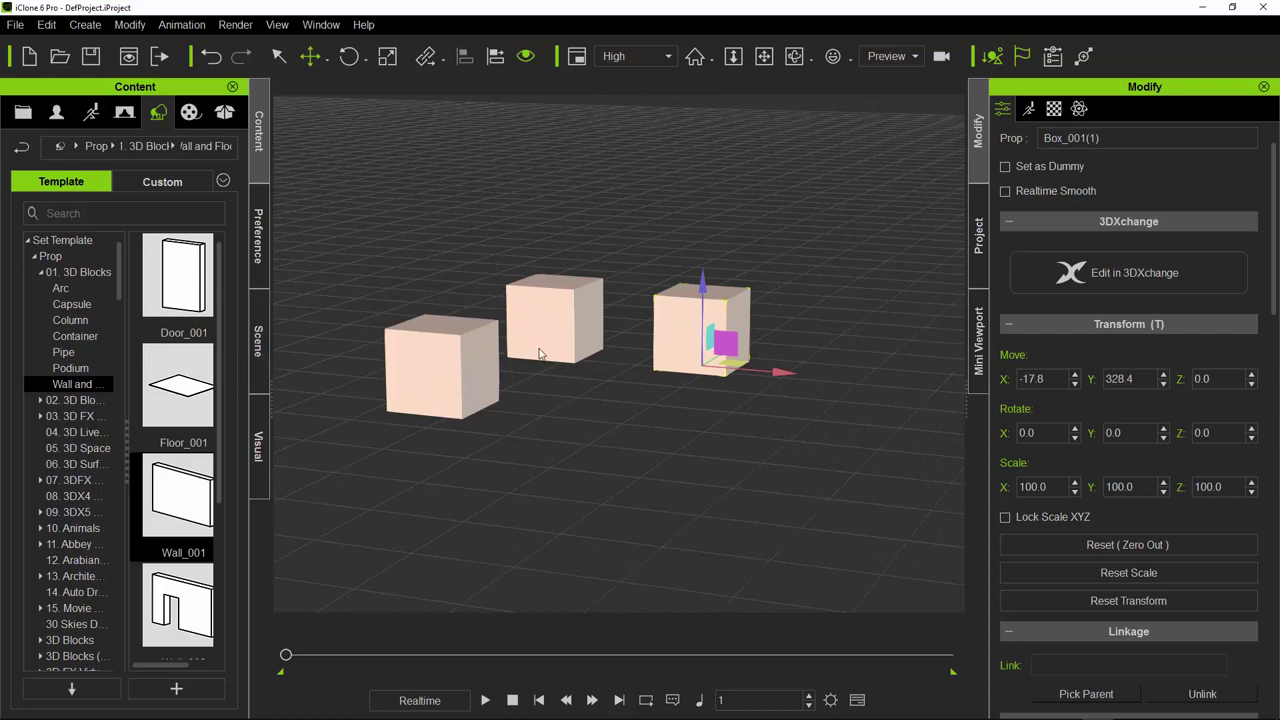
scroll(560, 290, "up", 1)
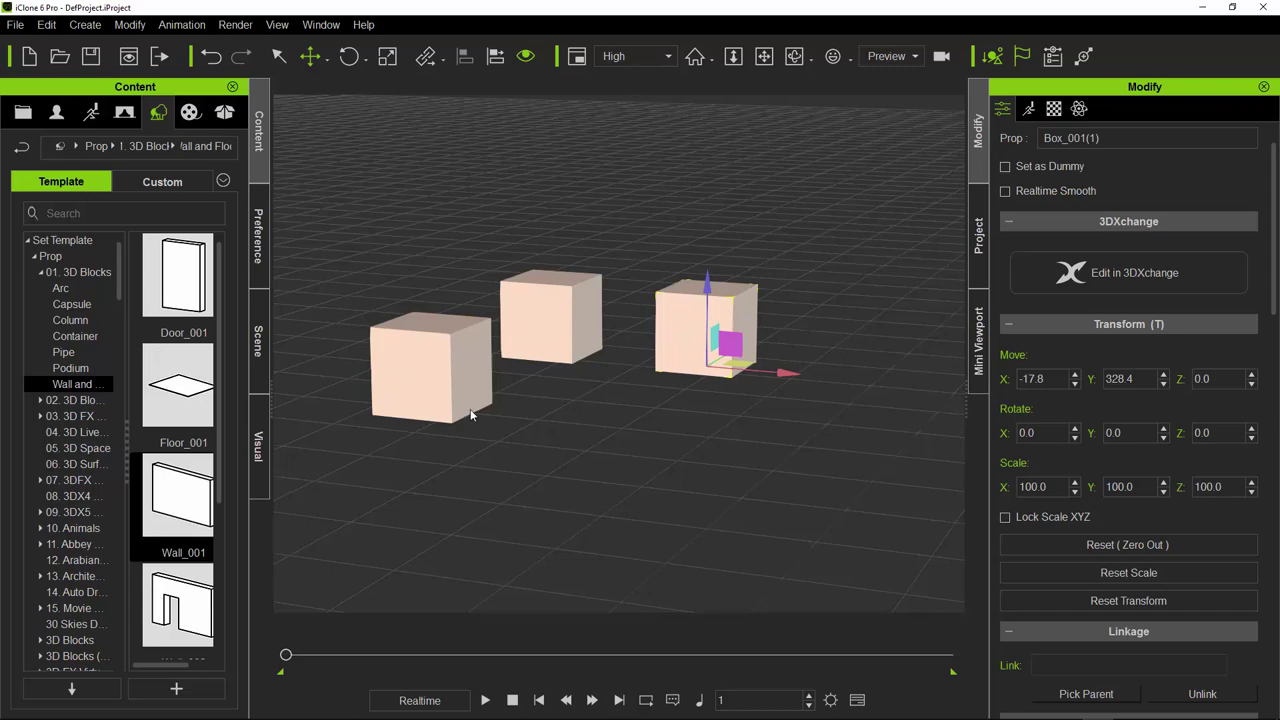
scroll(478, 408, "up", 5)
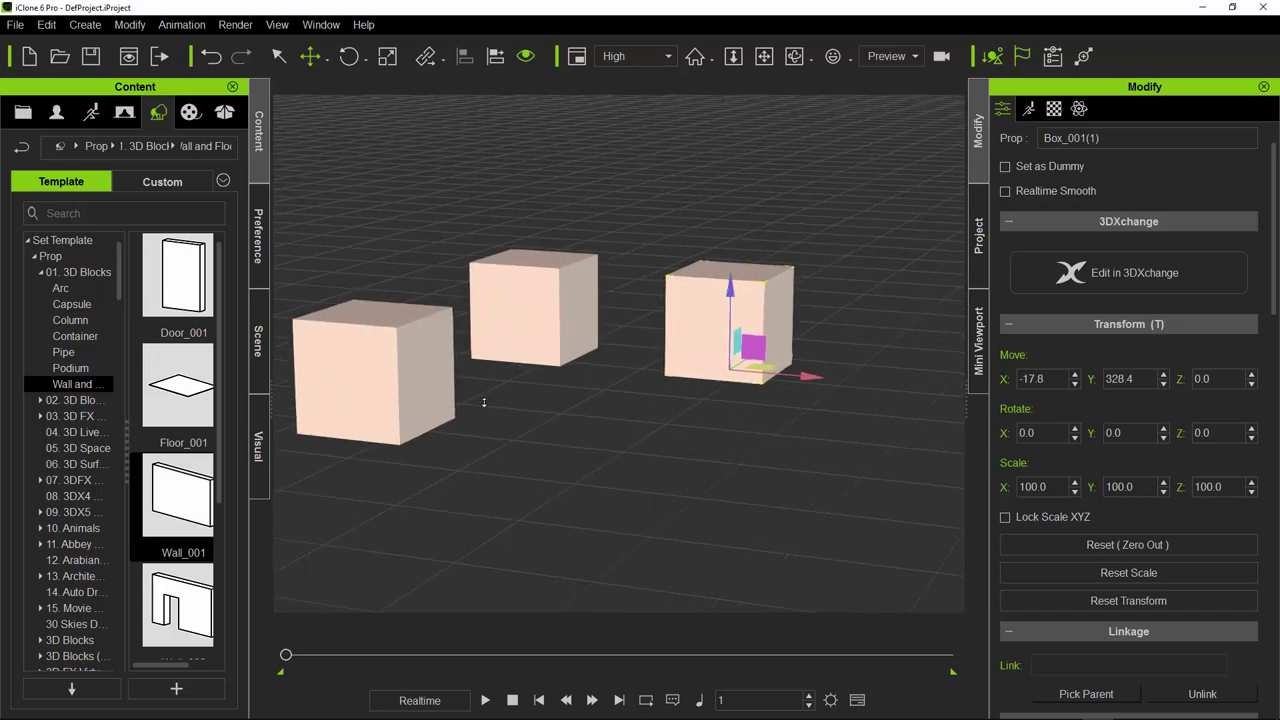
scroll(484, 402, "down", 3)
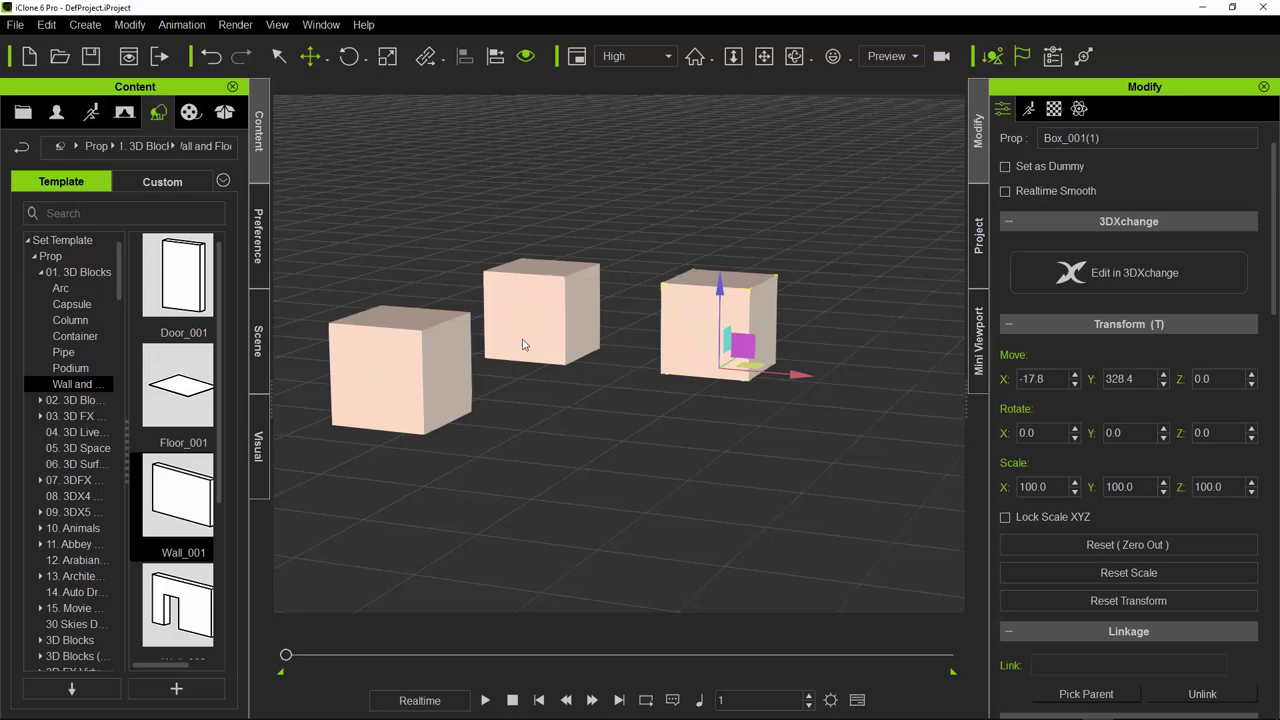
scroll(597, 358, "up", 2)
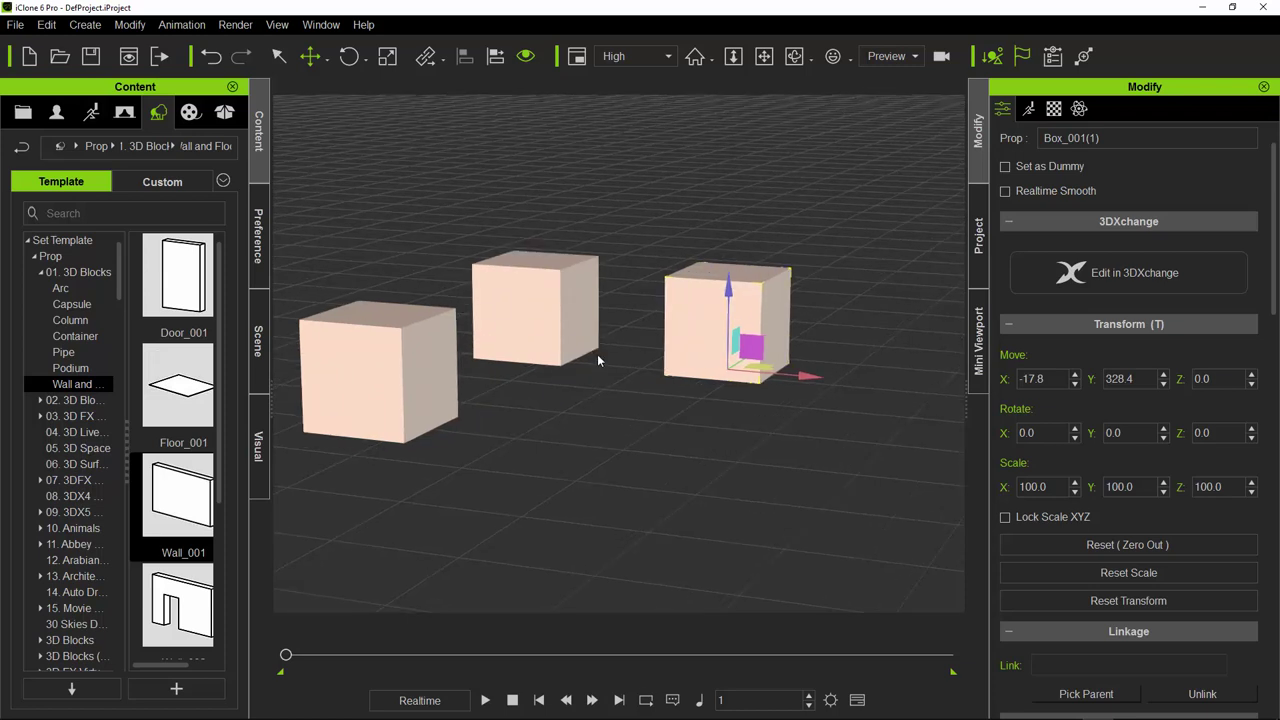
Step: Switch the render quality back to Quick Mode
left_click(628, 60)
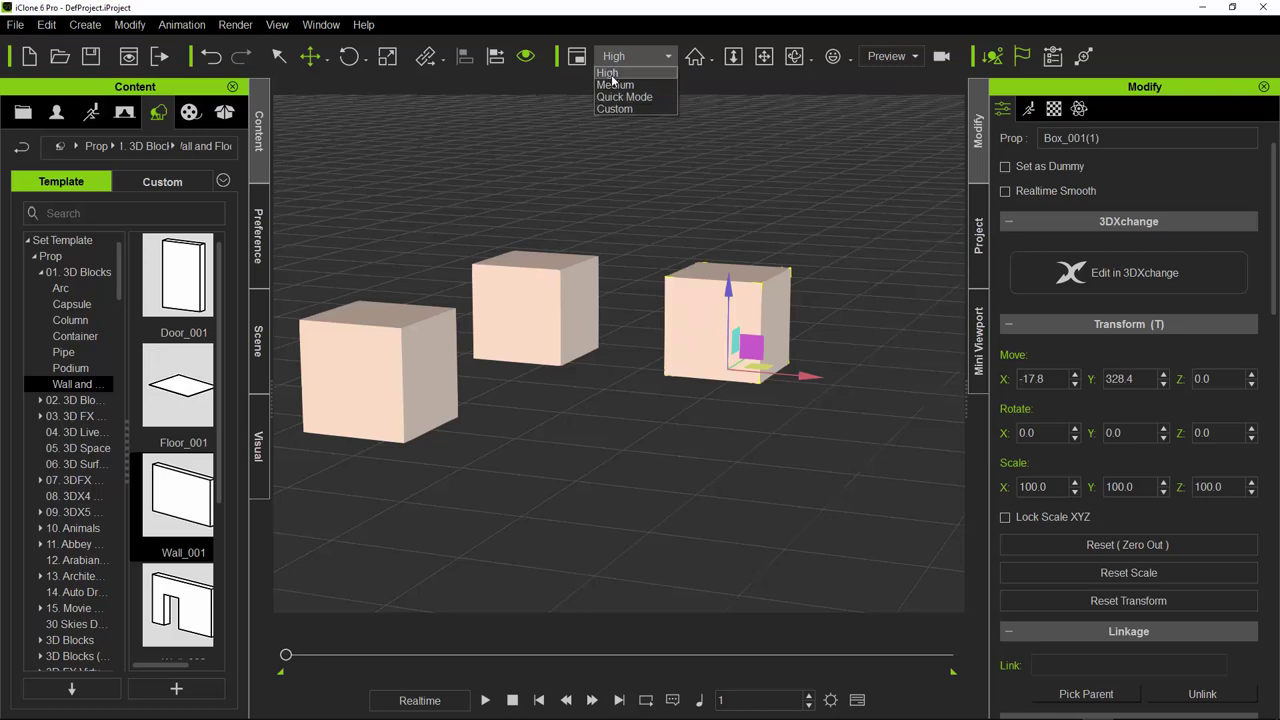
left_click(611, 74)
left_click(634, 55)
left_click(625, 97)
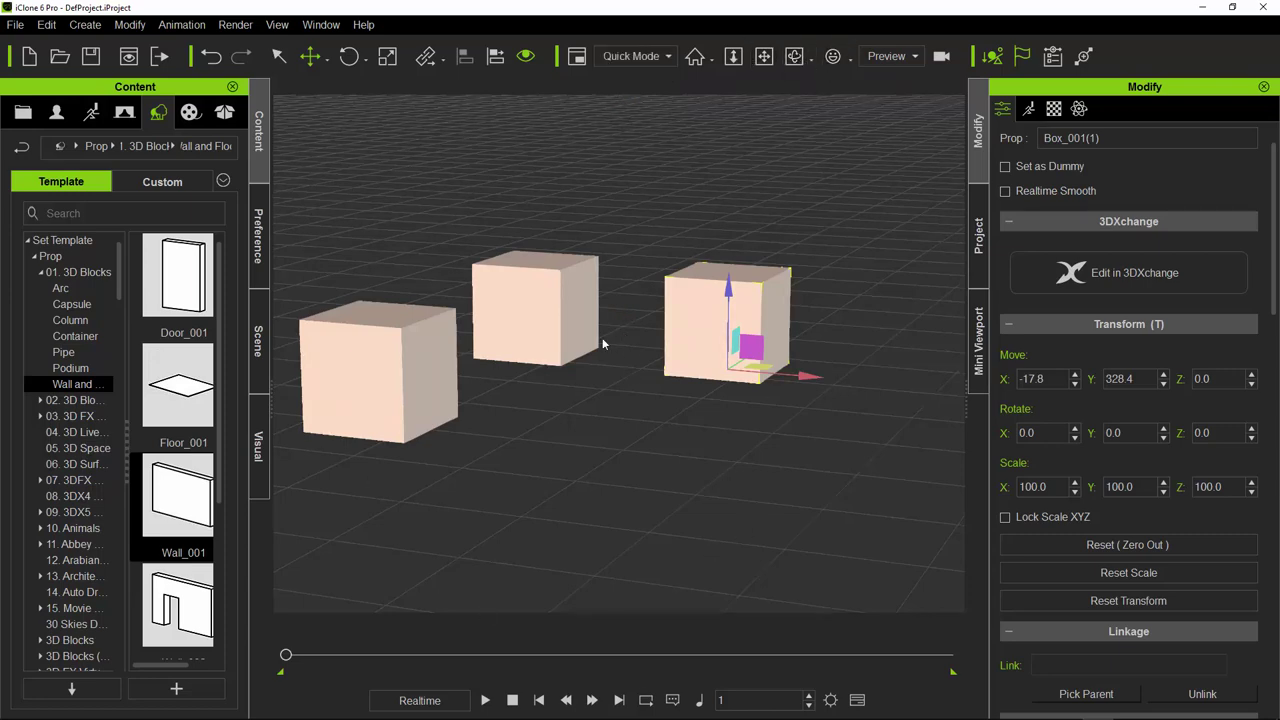
Step: Pan the camera over the boxes and show them in the Mini Viewport
left_click(763, 56)
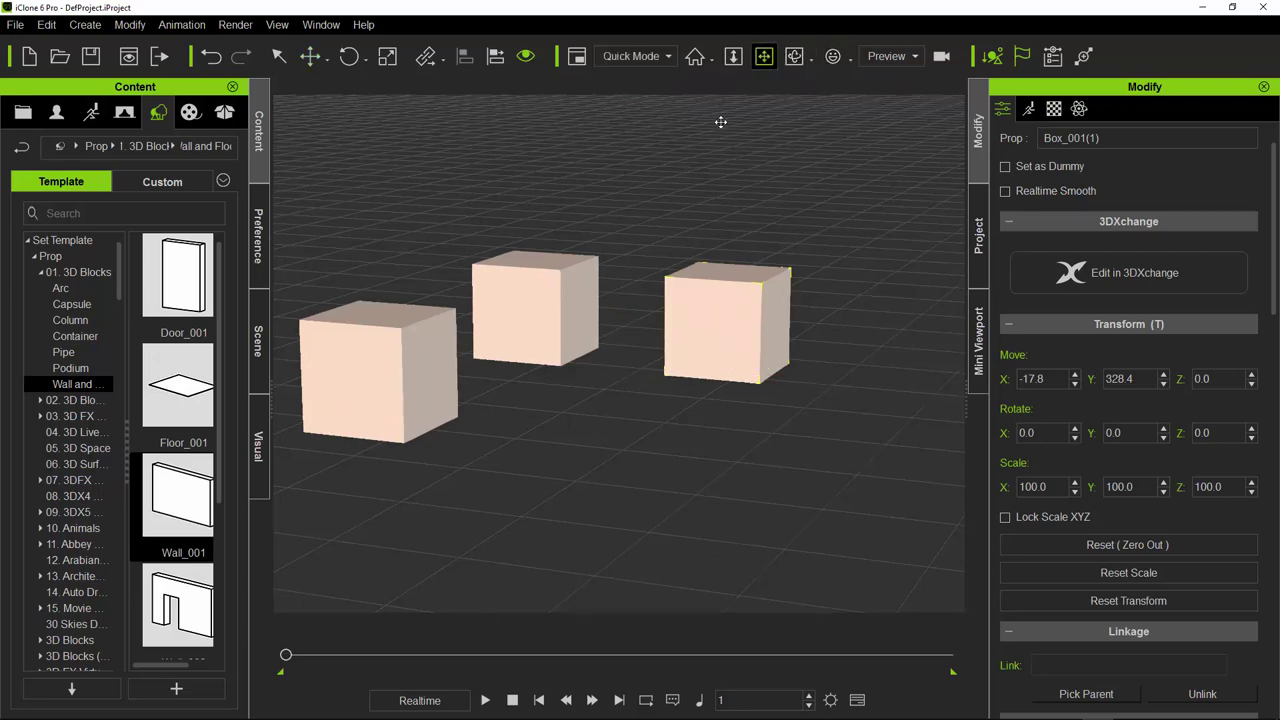
mouse_move(720, 123)
left_mouse_down()
mouse_move(818, 475)
mouse_move(634, 226)
mouse_move(520, 100)
mouse_move(666, 366)
mouse_move(712, 104)
left_mouse_up()
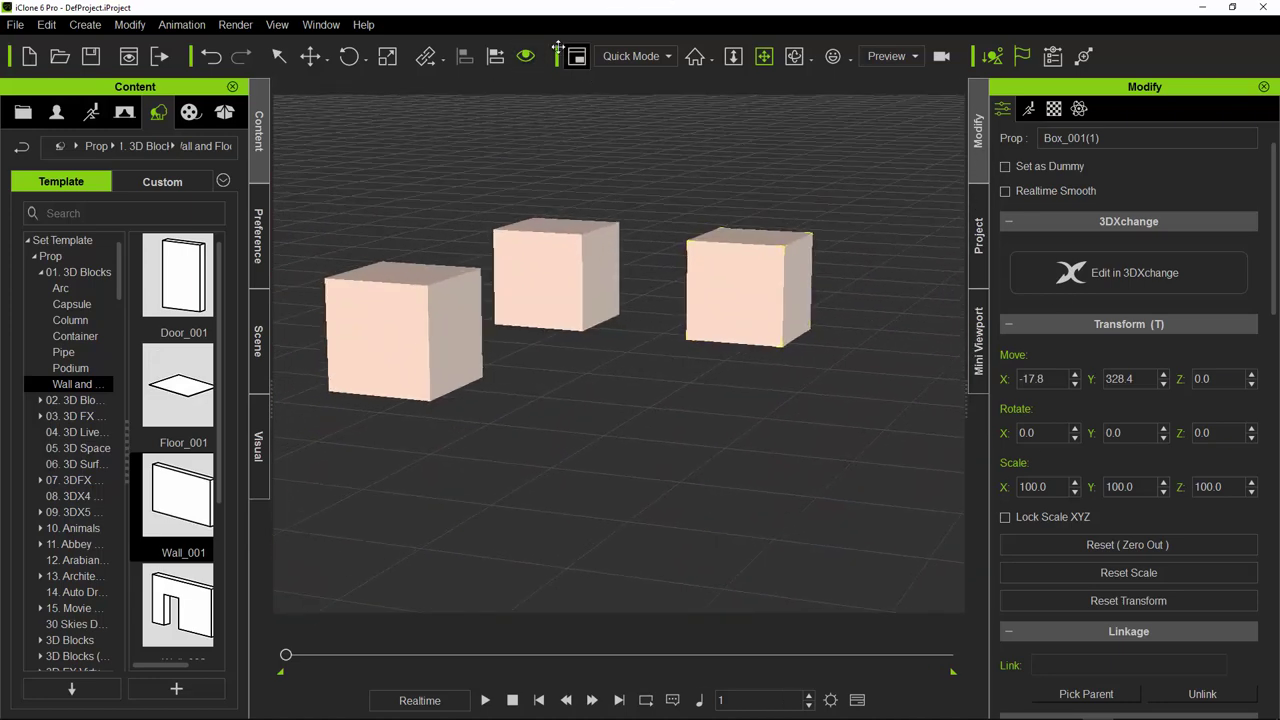
left_click(577, 56)
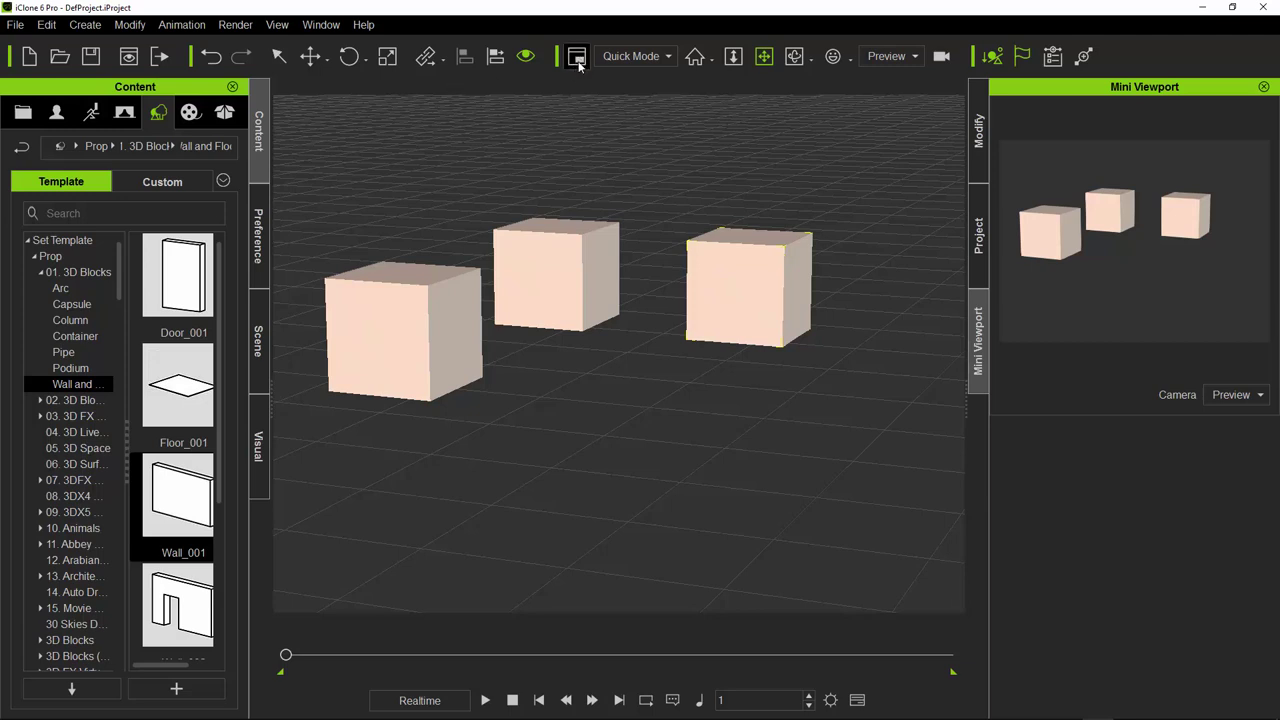
left_click(978, 238)
left_click(983, 362)
left_click(977, 278)
left_click(980, 345)
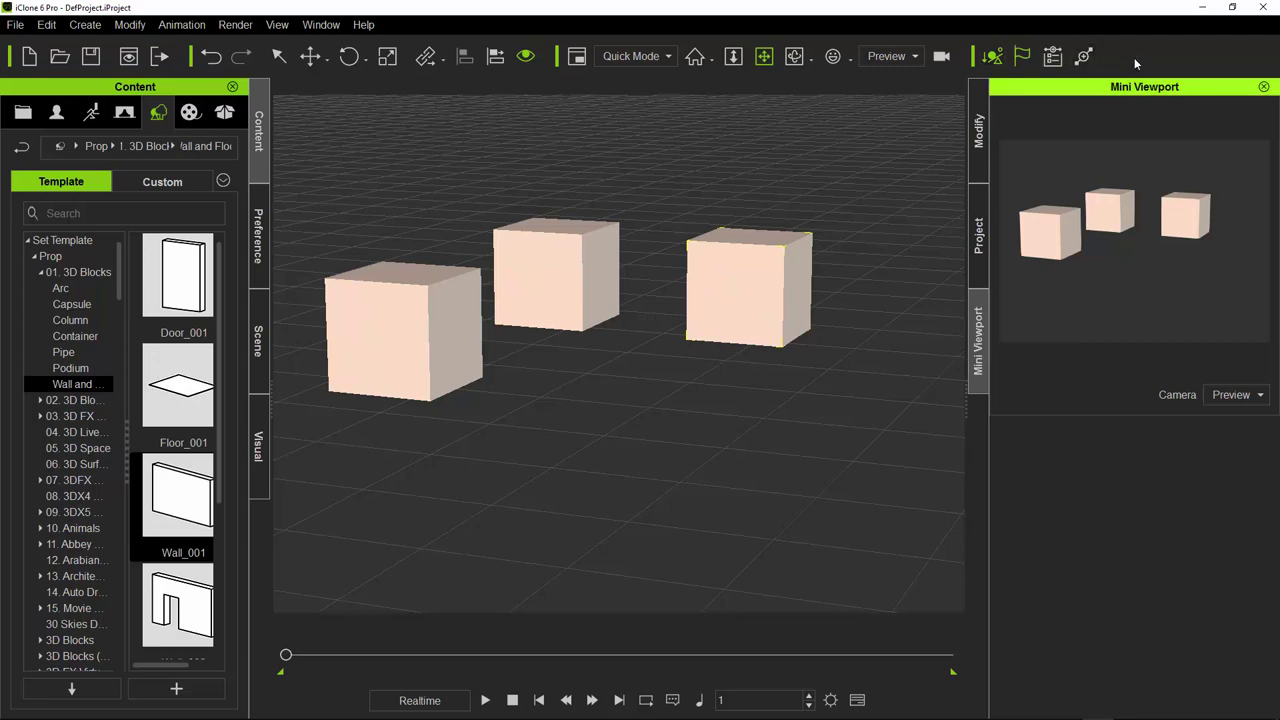
Step: View the Constraint Manager and the available constraint types, closing each window again
left_click(993, 58)
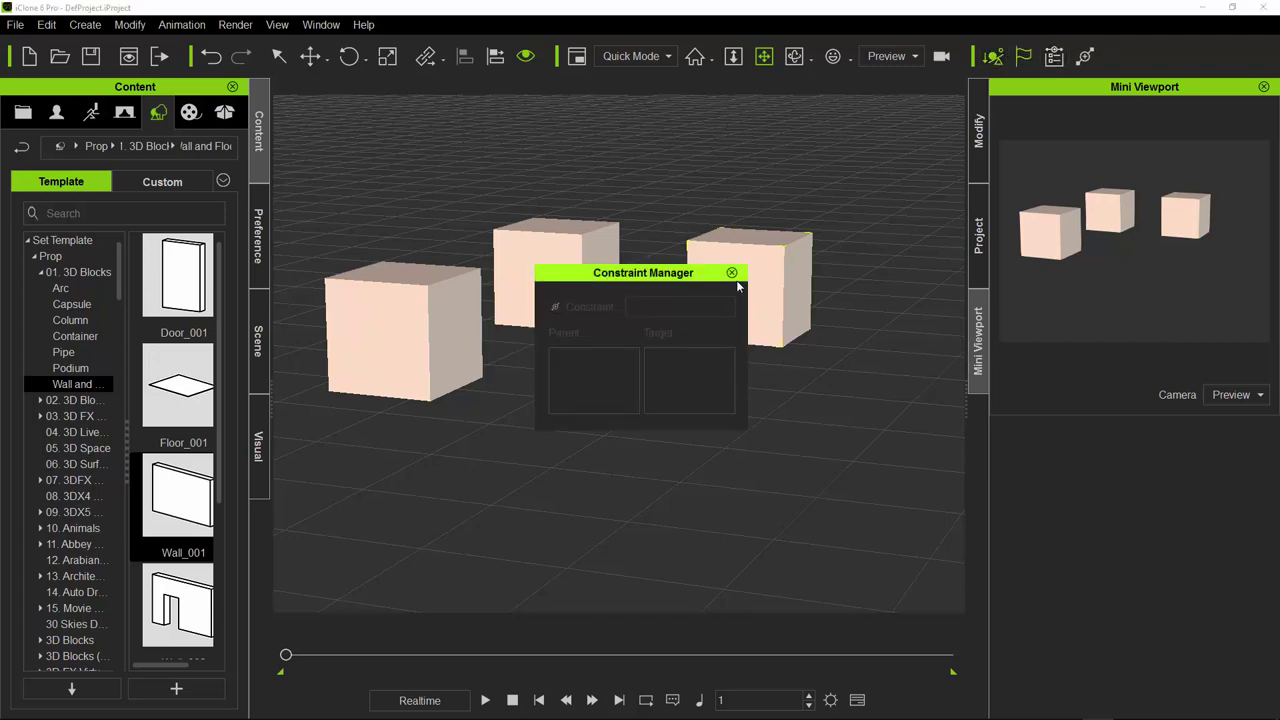
left_click(731, 272)
left_click(1085, 56)
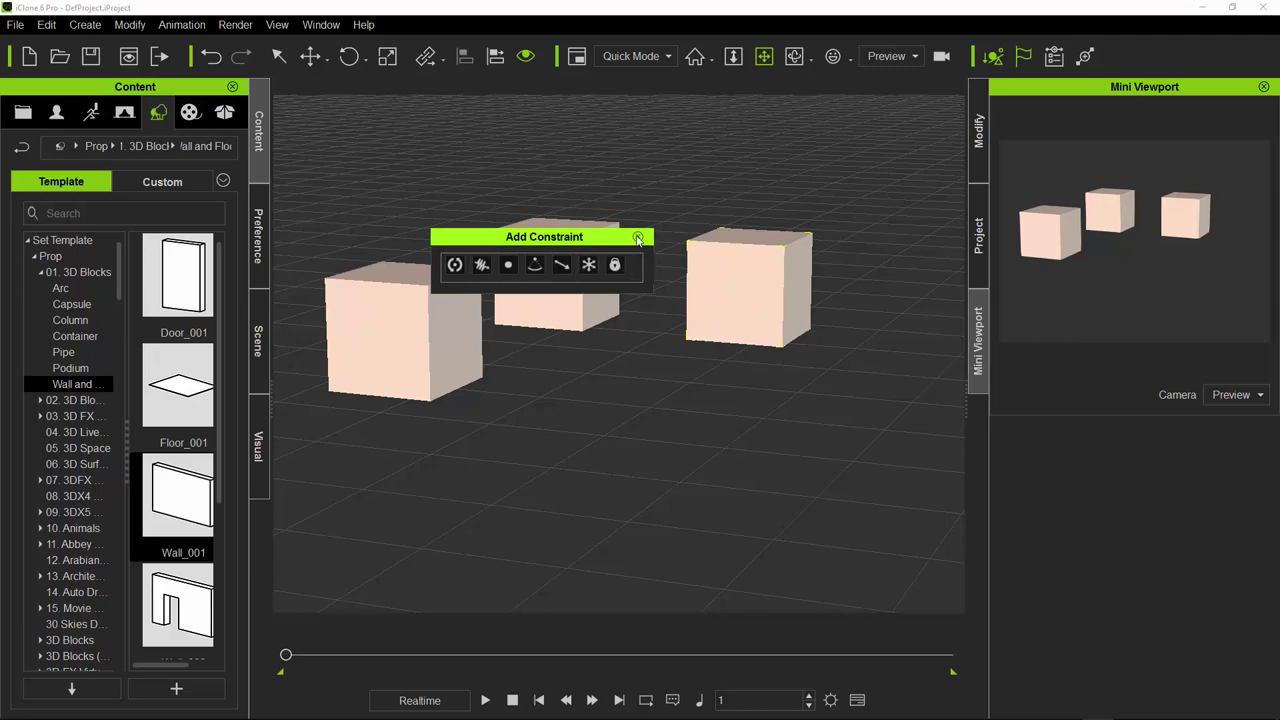
left_click(638, 237)
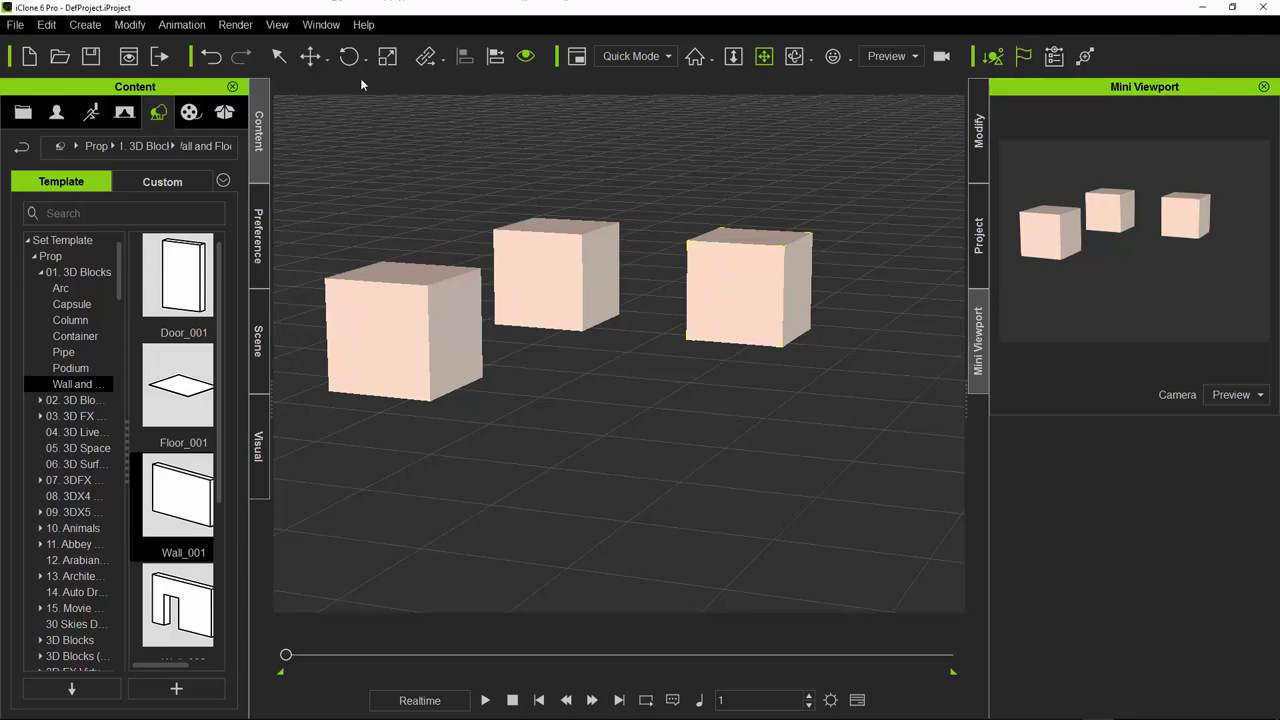
Step: View the project, avatar and animation categories of the Content library
left_click(22, 112)
left_click(56, 112)
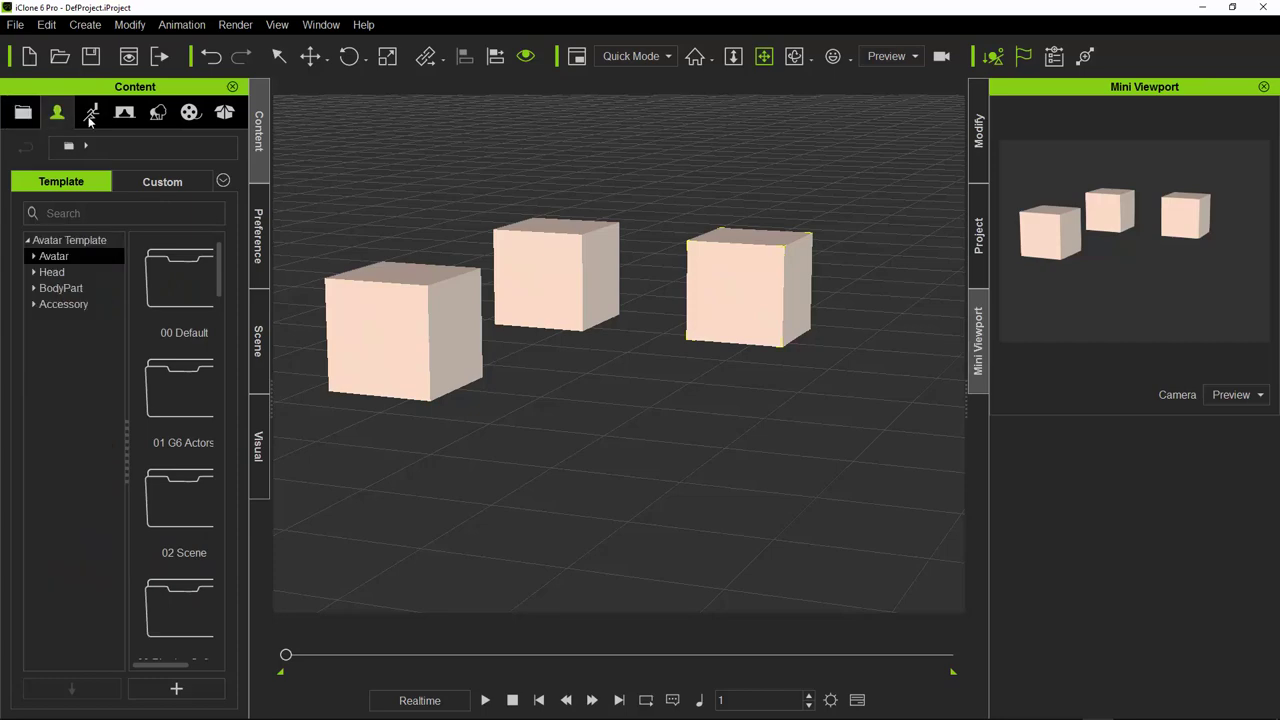
left_click(90, 113)
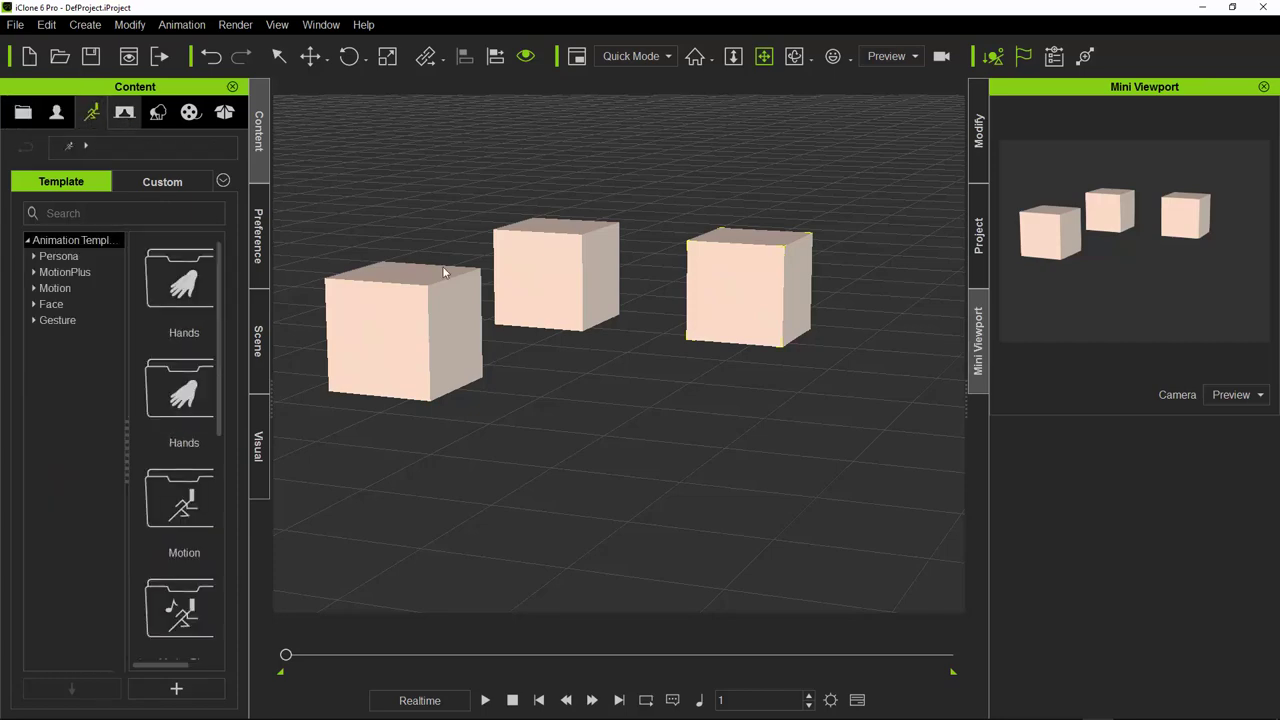
Step: Start a new project without saving the scene with the boxes
middle_click_drag(850, 424, 694, 423)
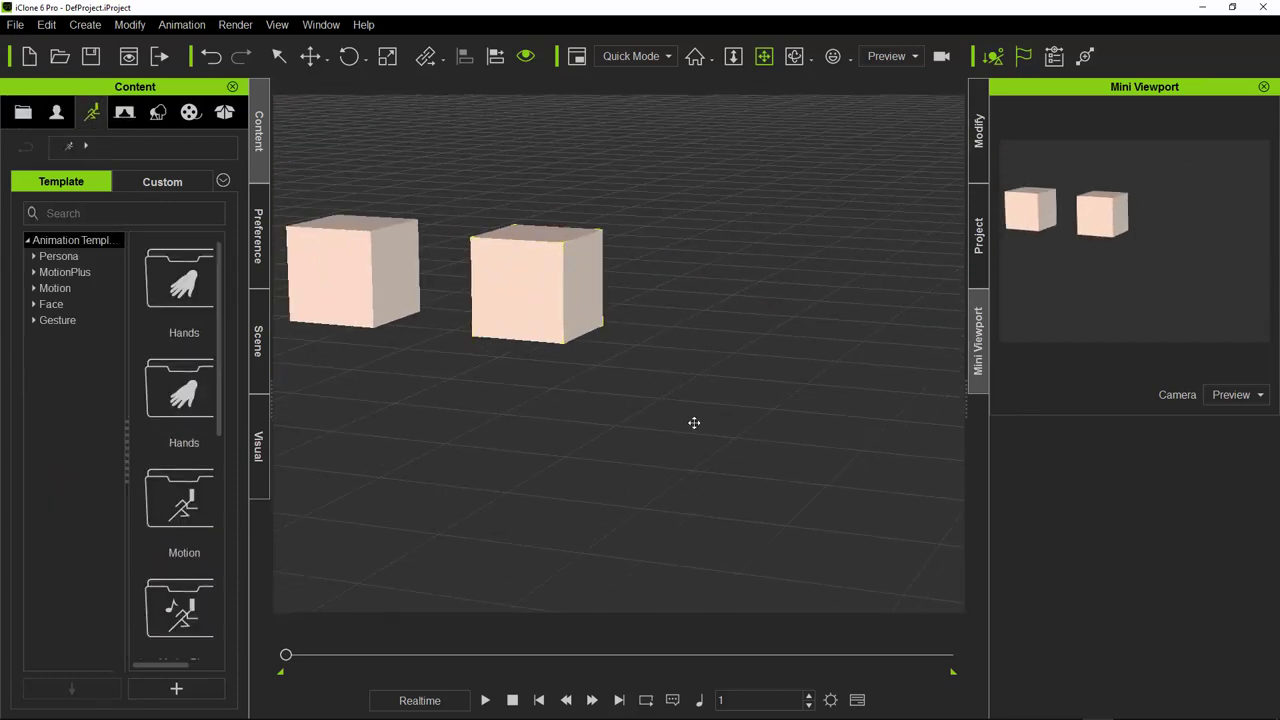
key("ctrl+n")
left_click(676, 398)
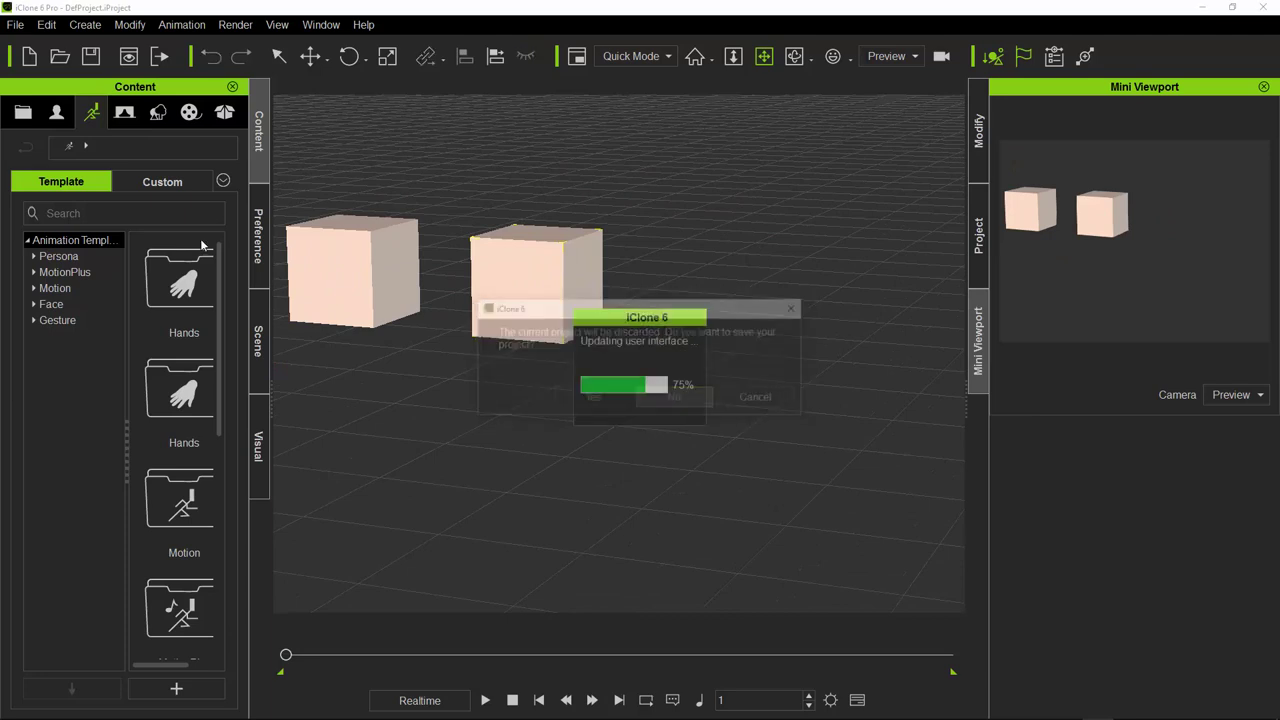
Step: Place the Christian avatar from the 00_CC Character folder in the scene and frame it in the view
left_click(57, 112)
left_click(91, 256)
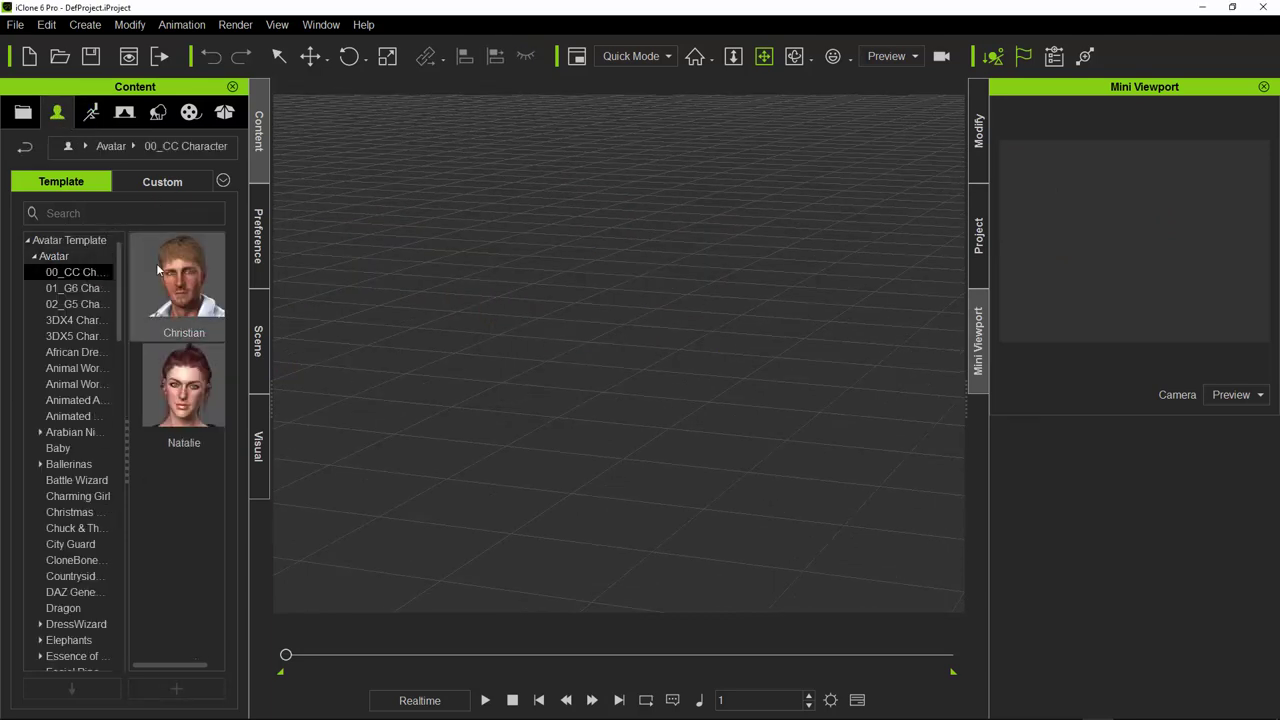
left_click_drag(156, 263, 536, 293)
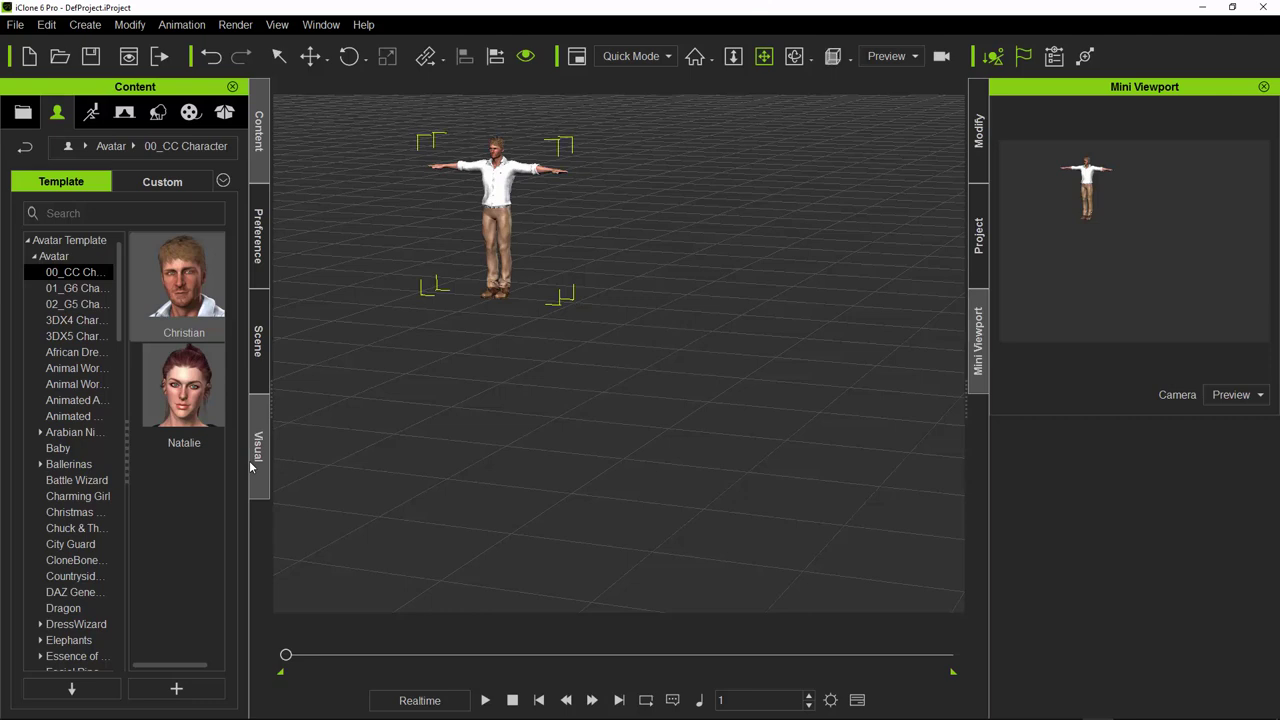
key("f")
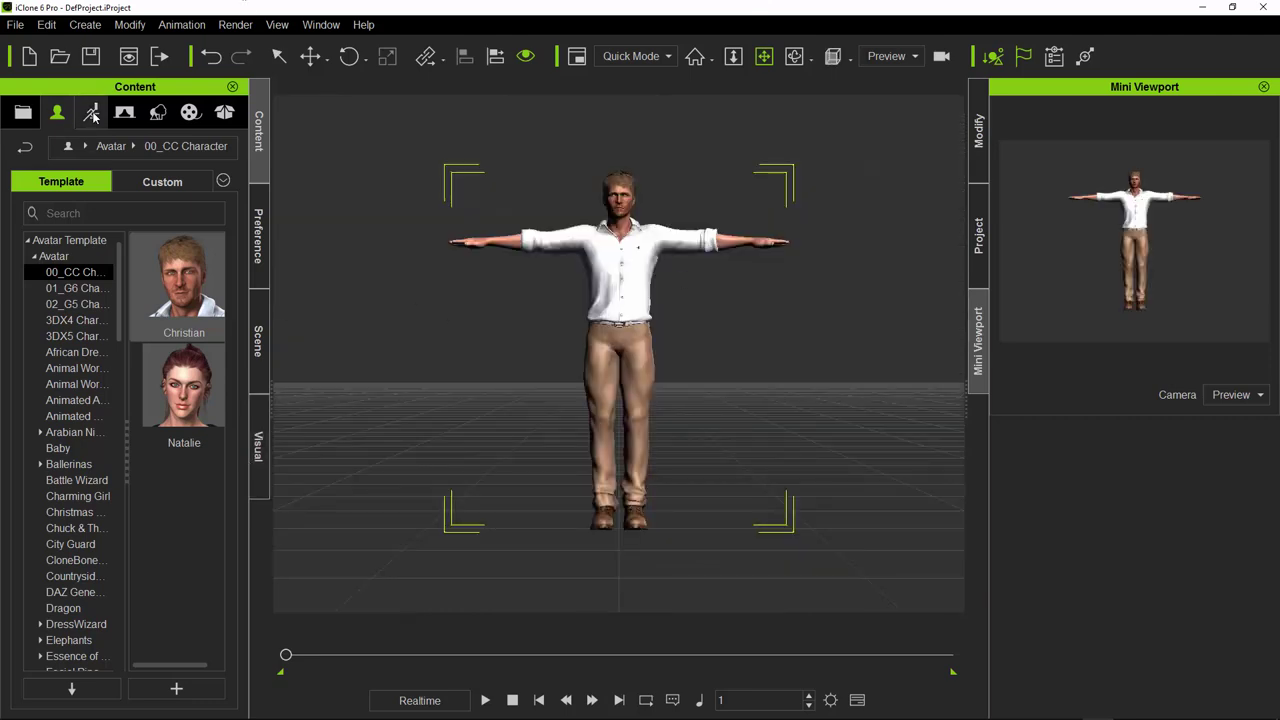
Step: Apply the Mason_Talk 1 motion from the G6 Male folder of MotionPlus to the avatar
left_click(92, 113)
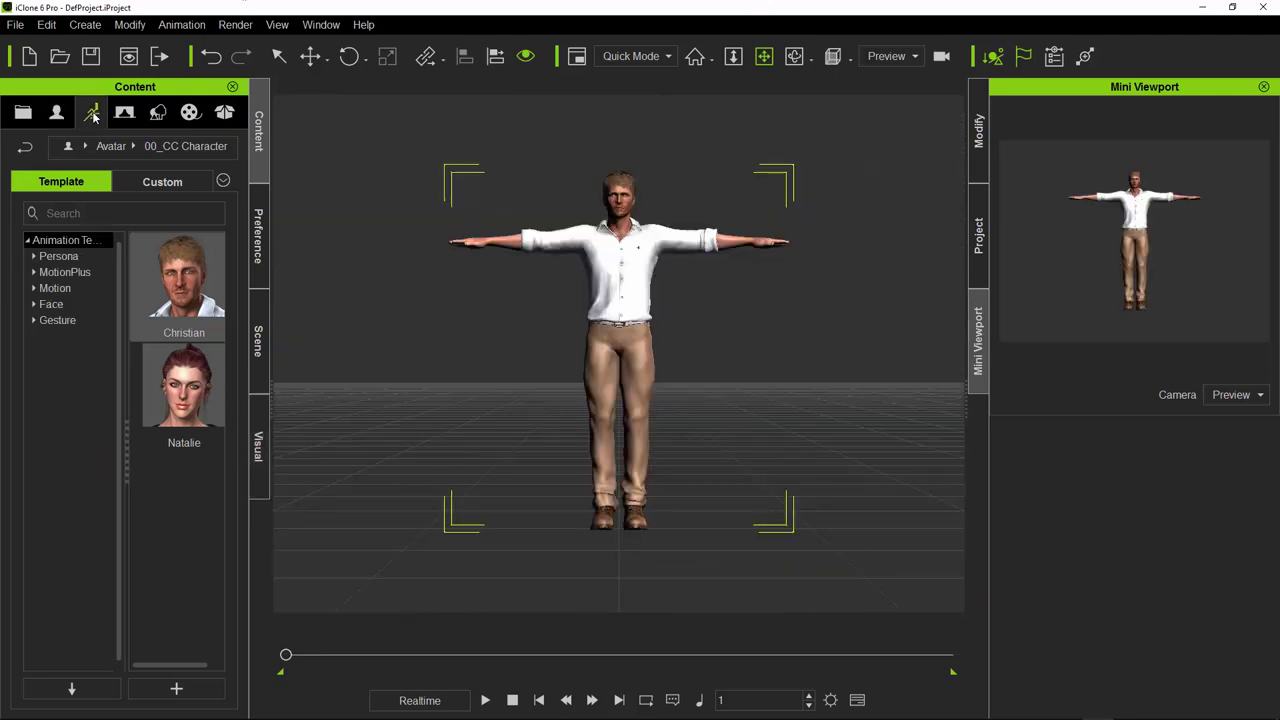
left_click(70, 272)
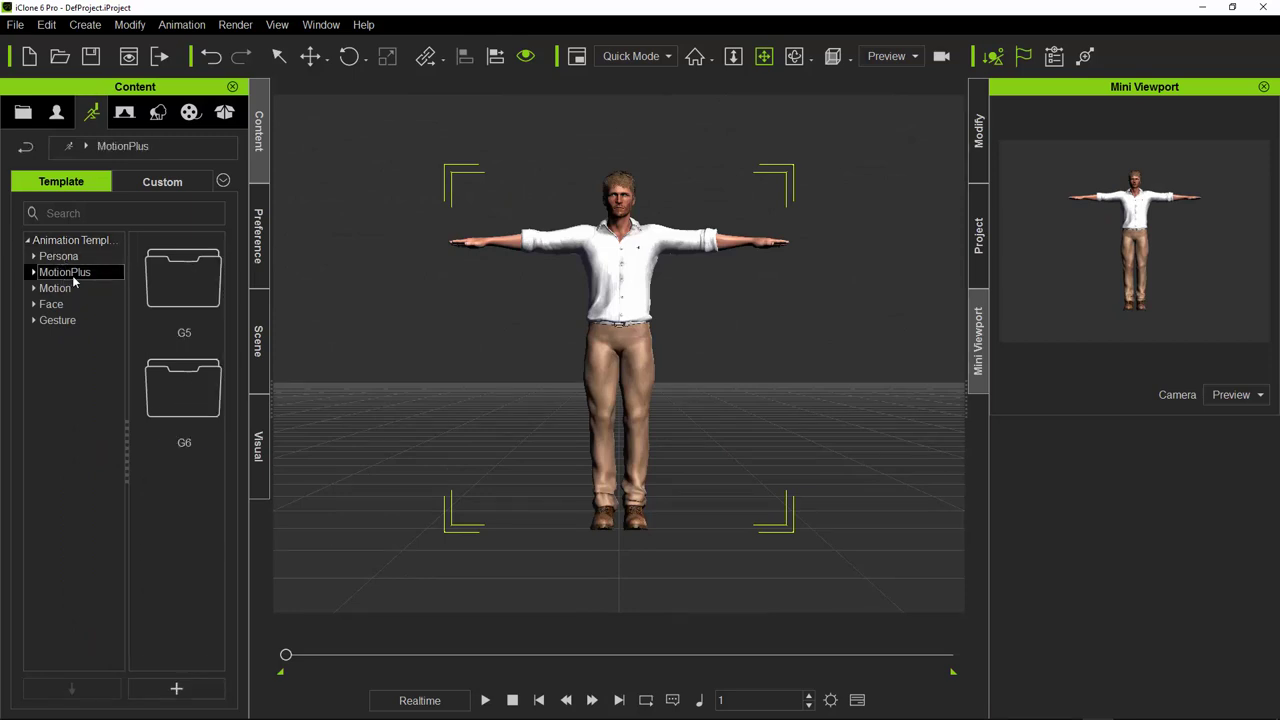
double_click(190, 416)
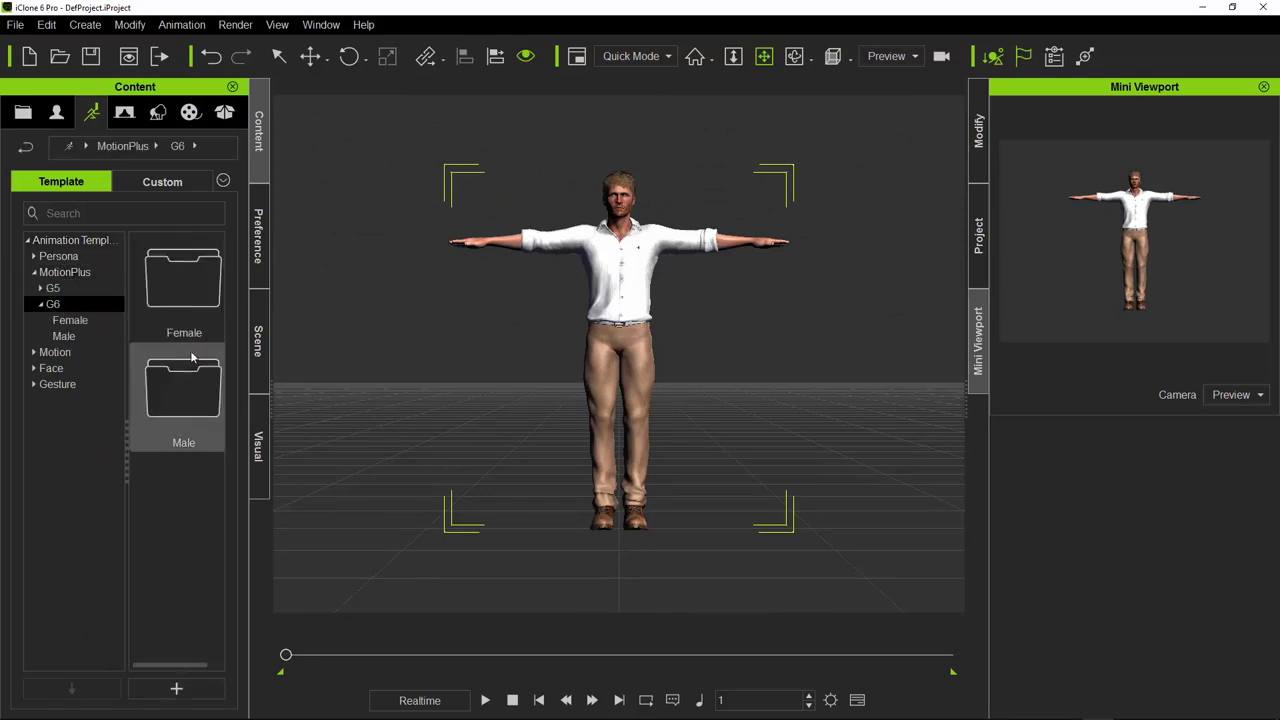
double_click(185, 426)
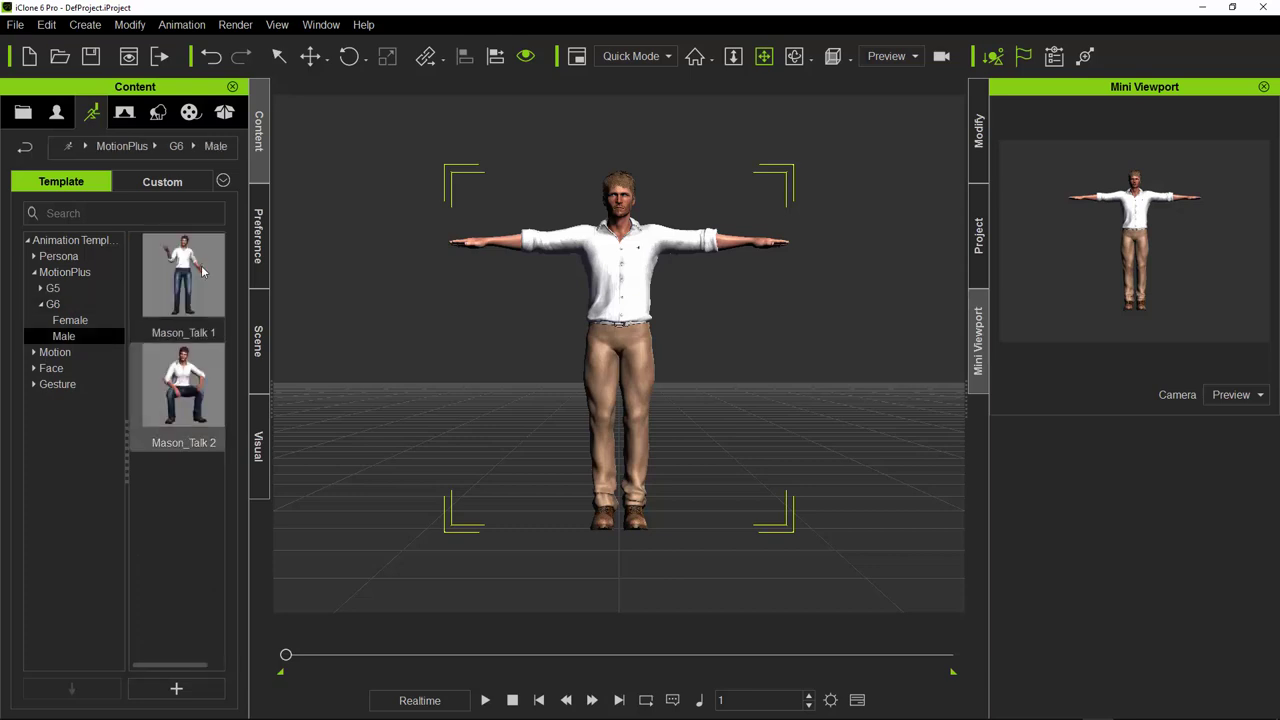
left_click_drag(187, 278, 615, 370)
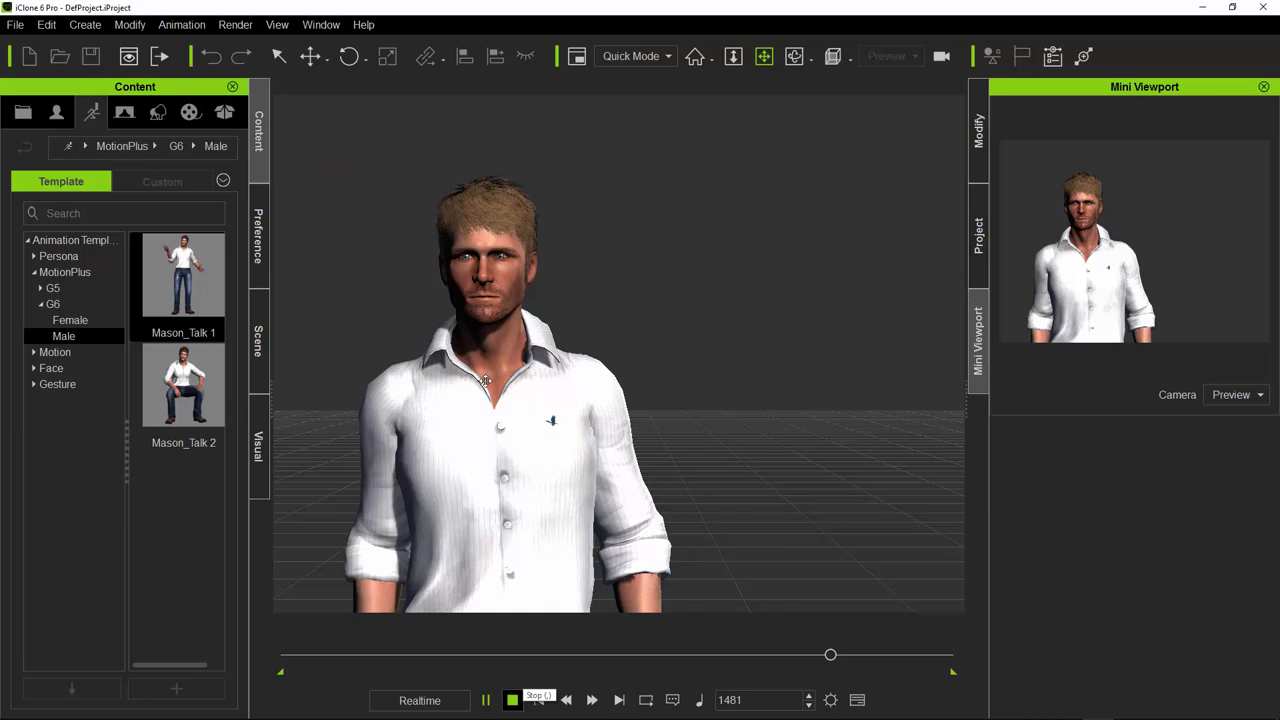
scroll(471, 330, "down", 3)
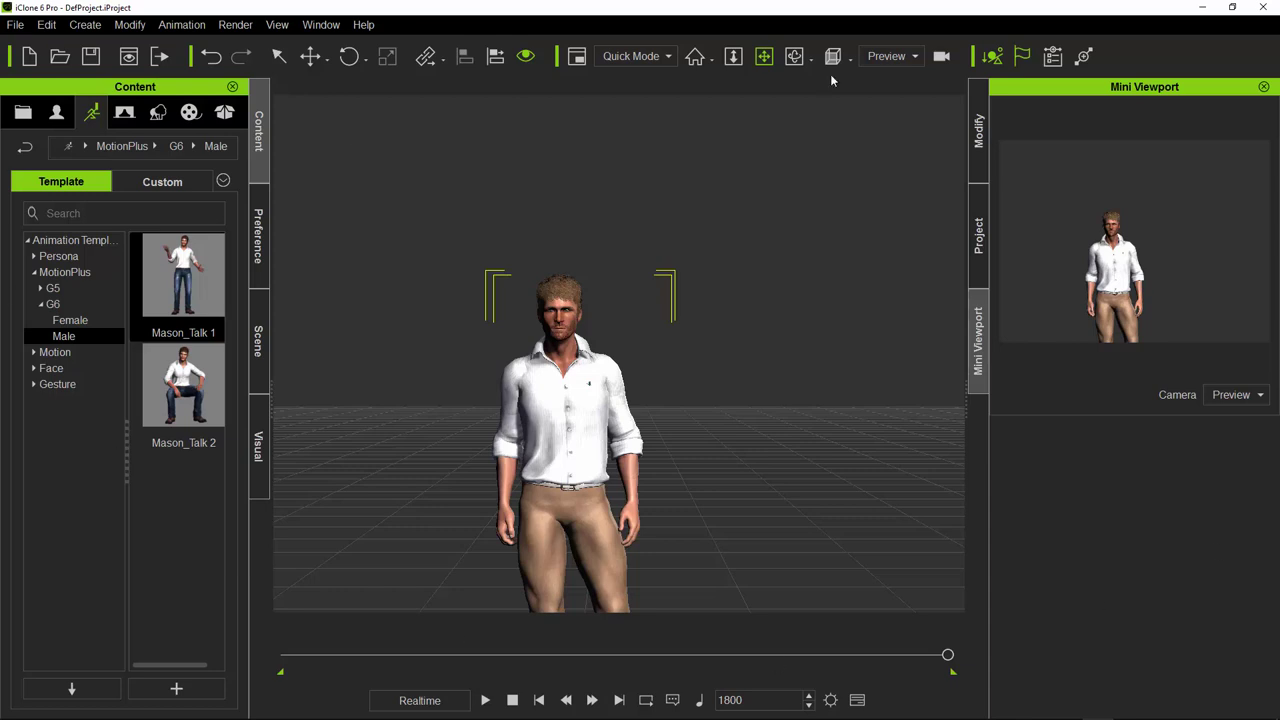
Step: Discard the avatar scene and start a new project without saving
key("ctrl+n")
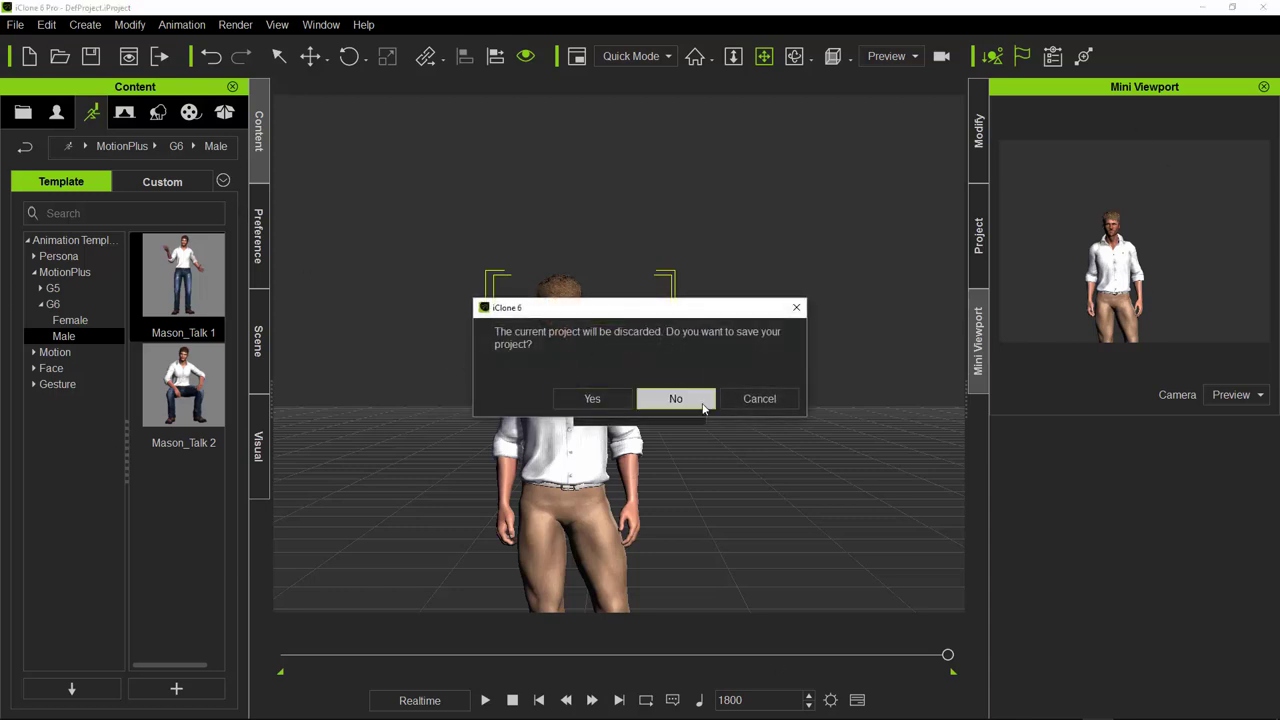
left_click(674, 397)
left_click(129, 24)
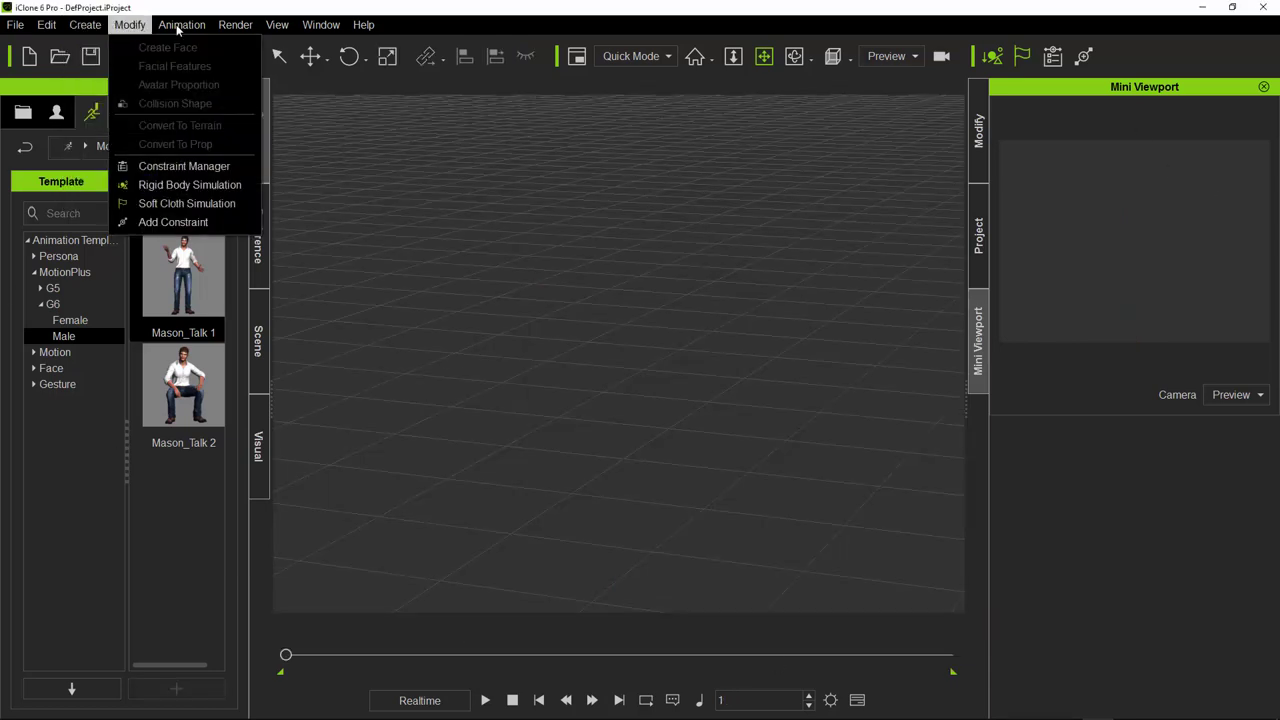
mouse_move(199, 30)
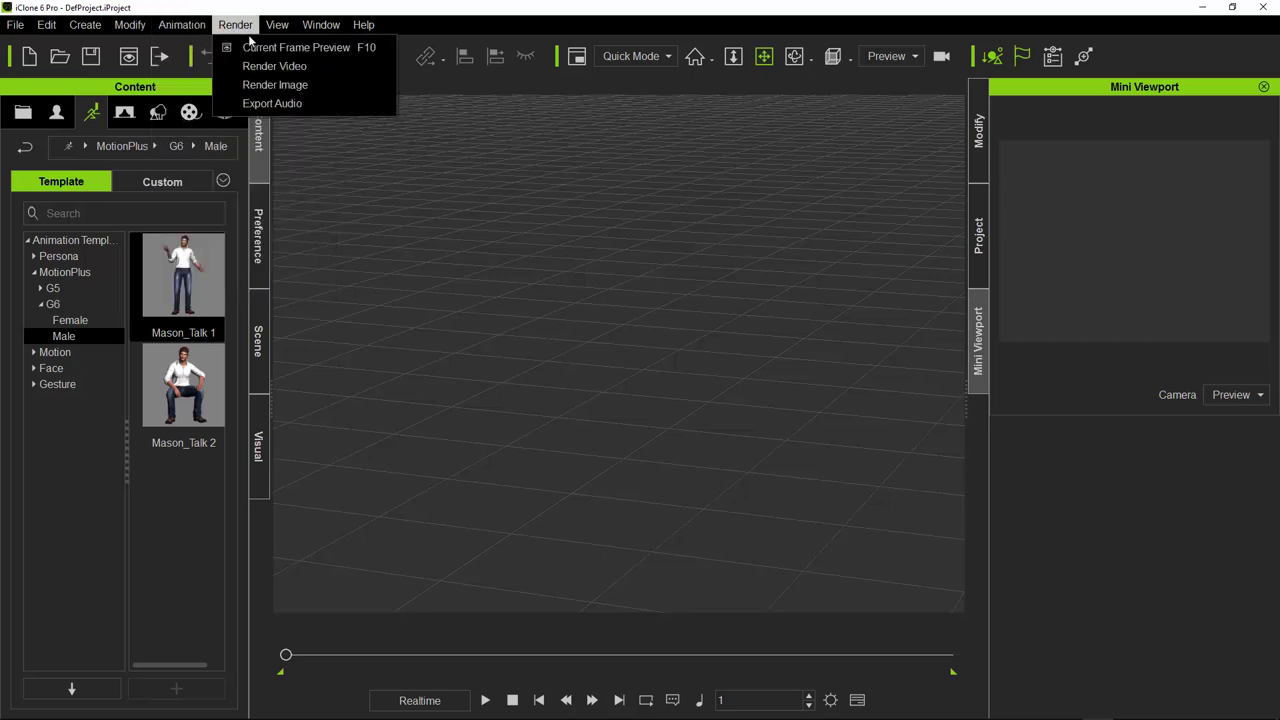
left_click(235, 24)
left_click(365, 24)
left_click(358, 22)
left_click(47, 24)
mouse_move(181, 24)
mouse_move(129, 24)
left_click(267, 160)
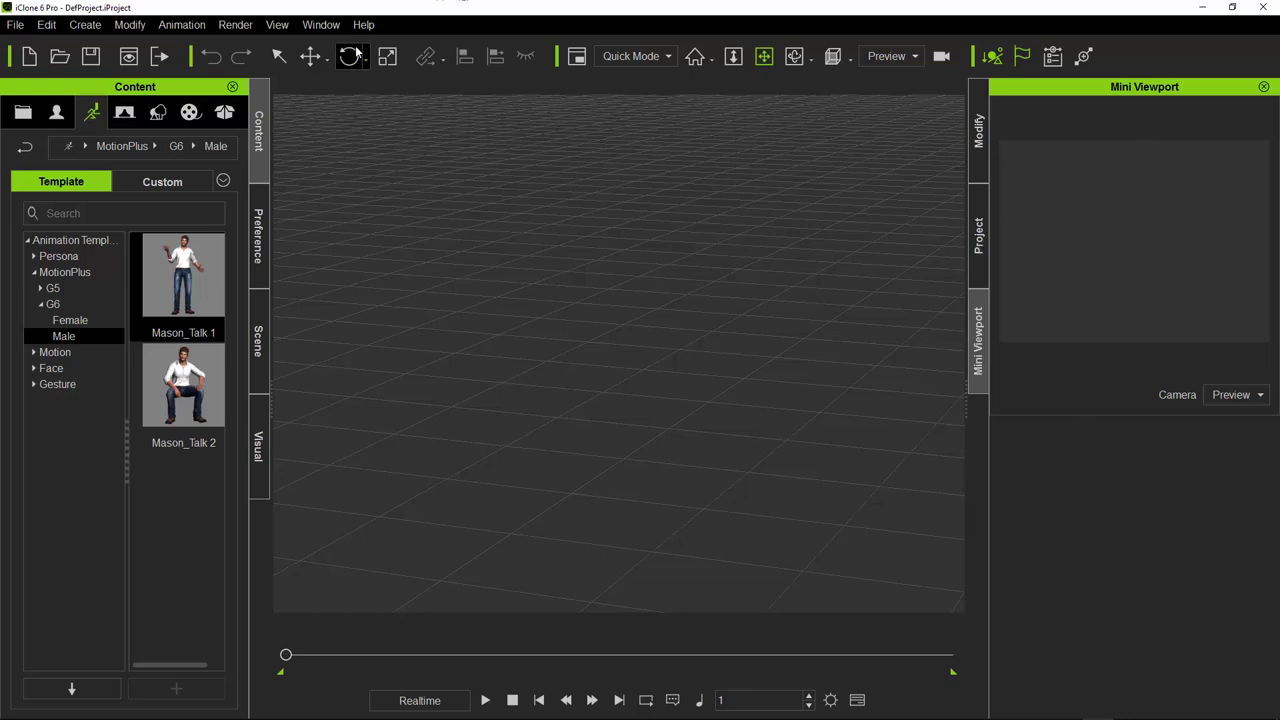
Step: Apply the Standard workspace layout and show the project templates in the Content library
left_click(321, 24)
mouse_move(330, 47)
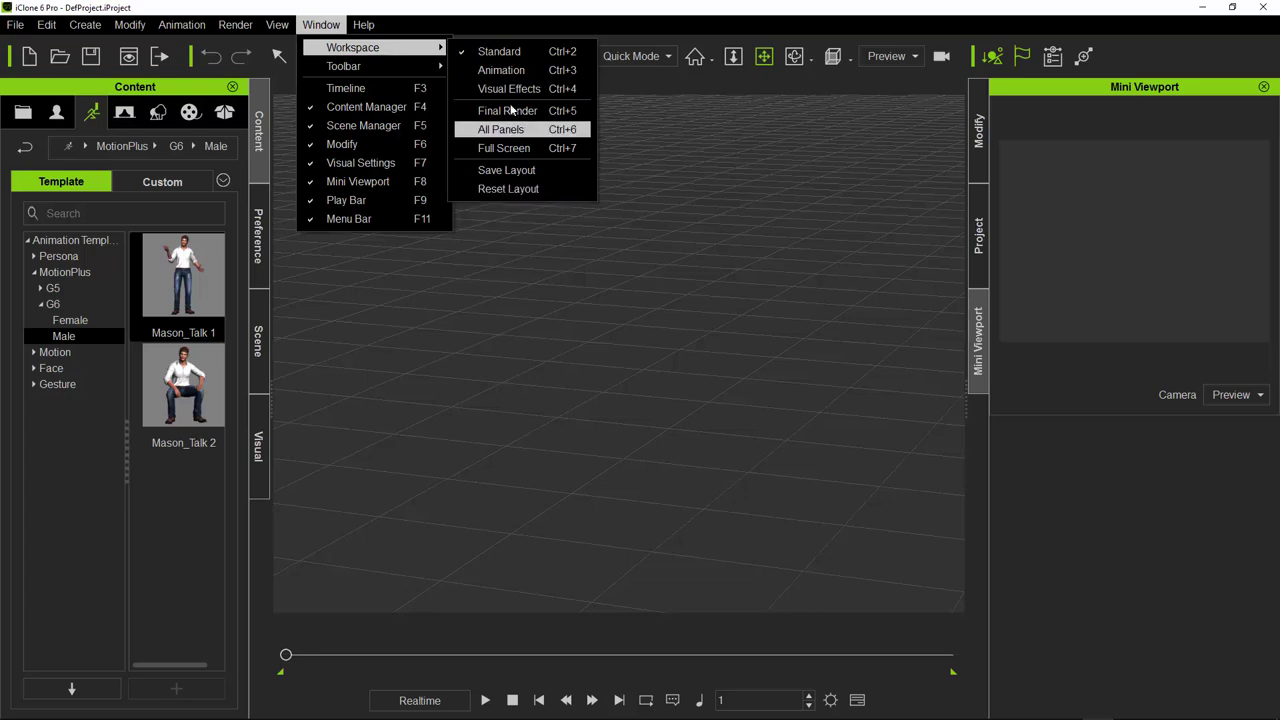
left_click(499, 51)
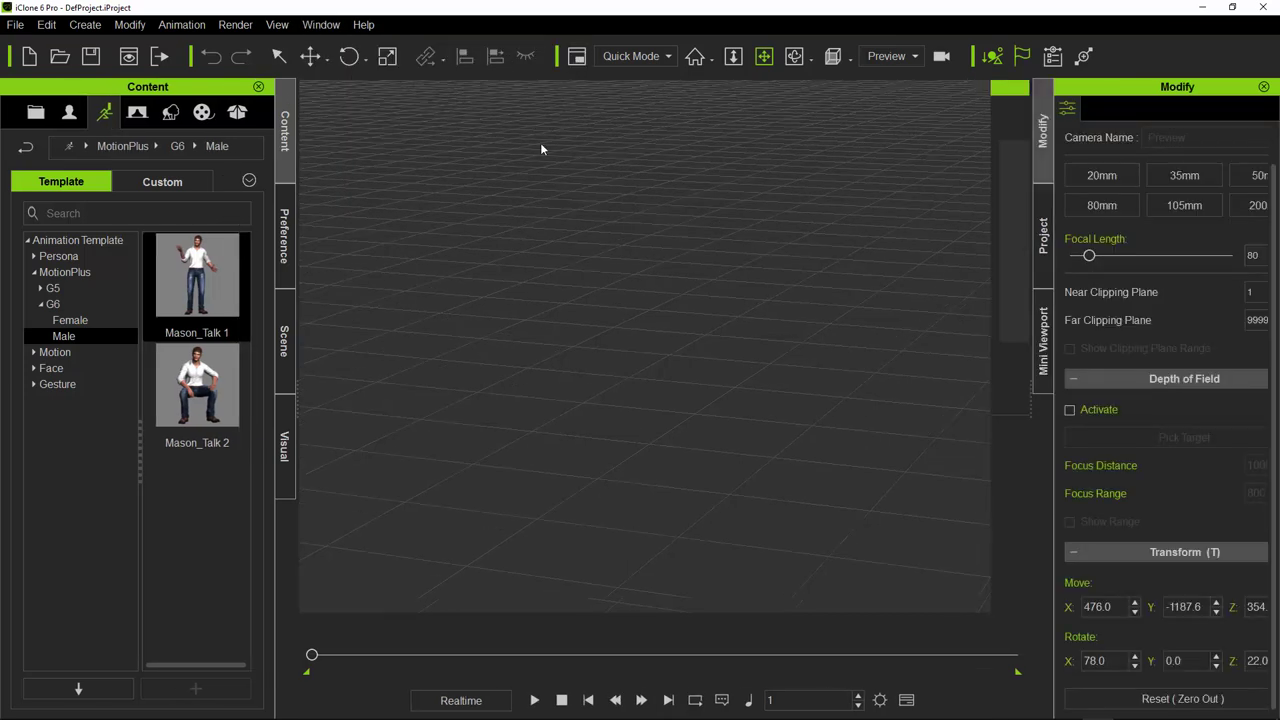
left_click(36, 112)
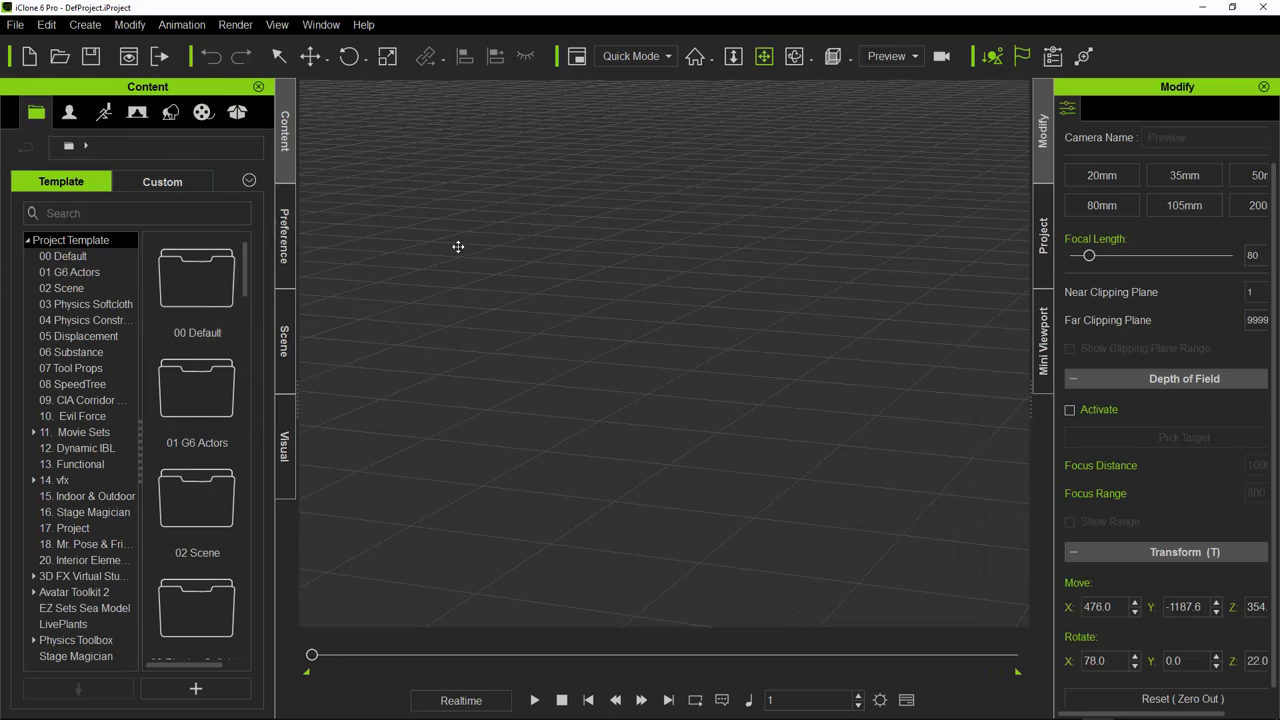